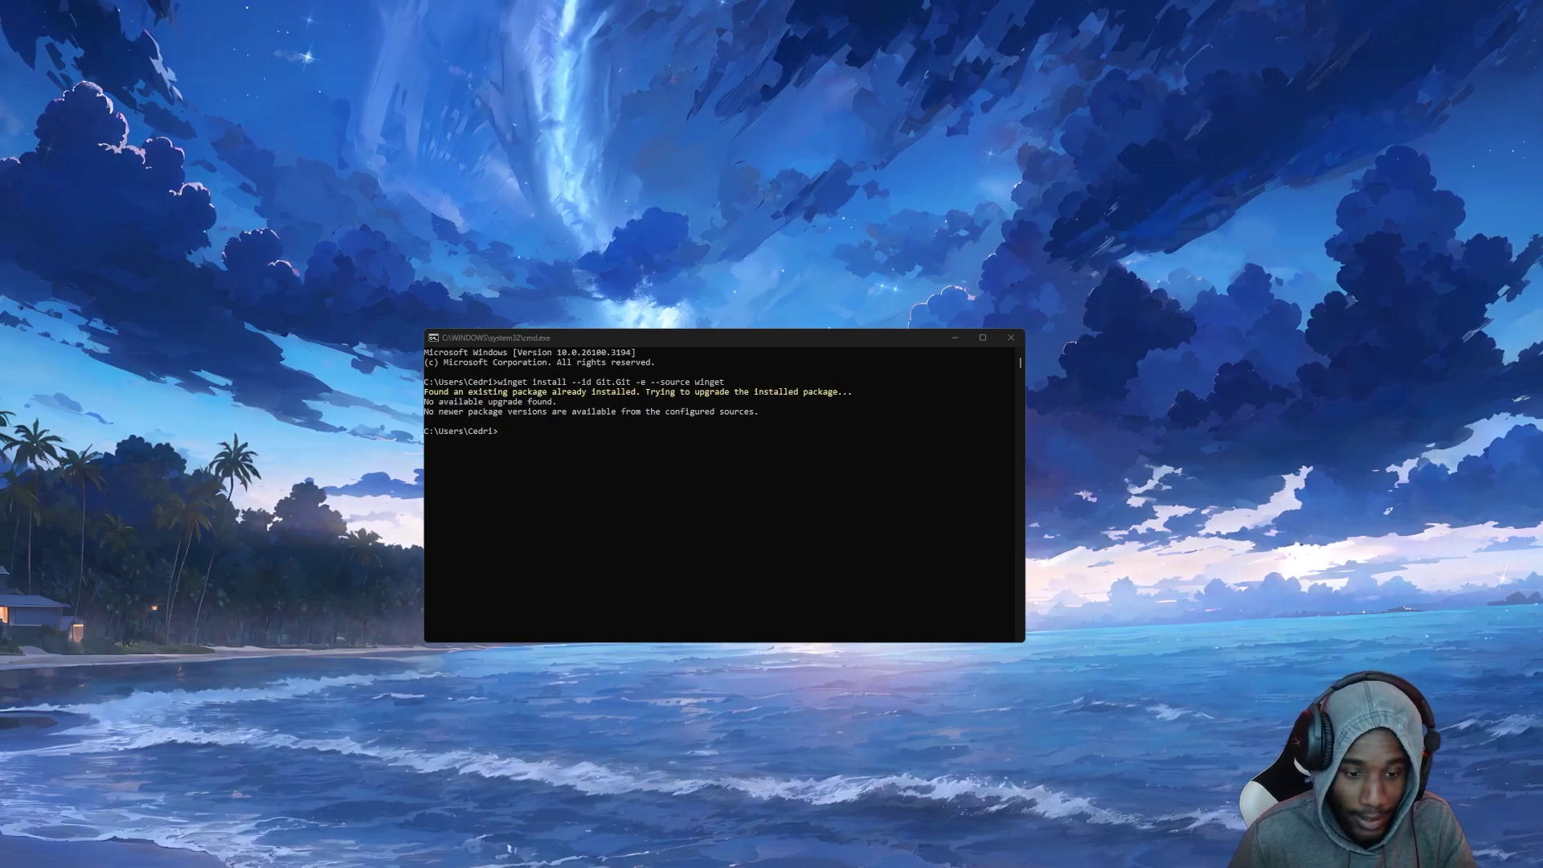
Step: Confirm in Command Prompt that winget reports Git already installed with no available upgrade
left_click(528, 446)
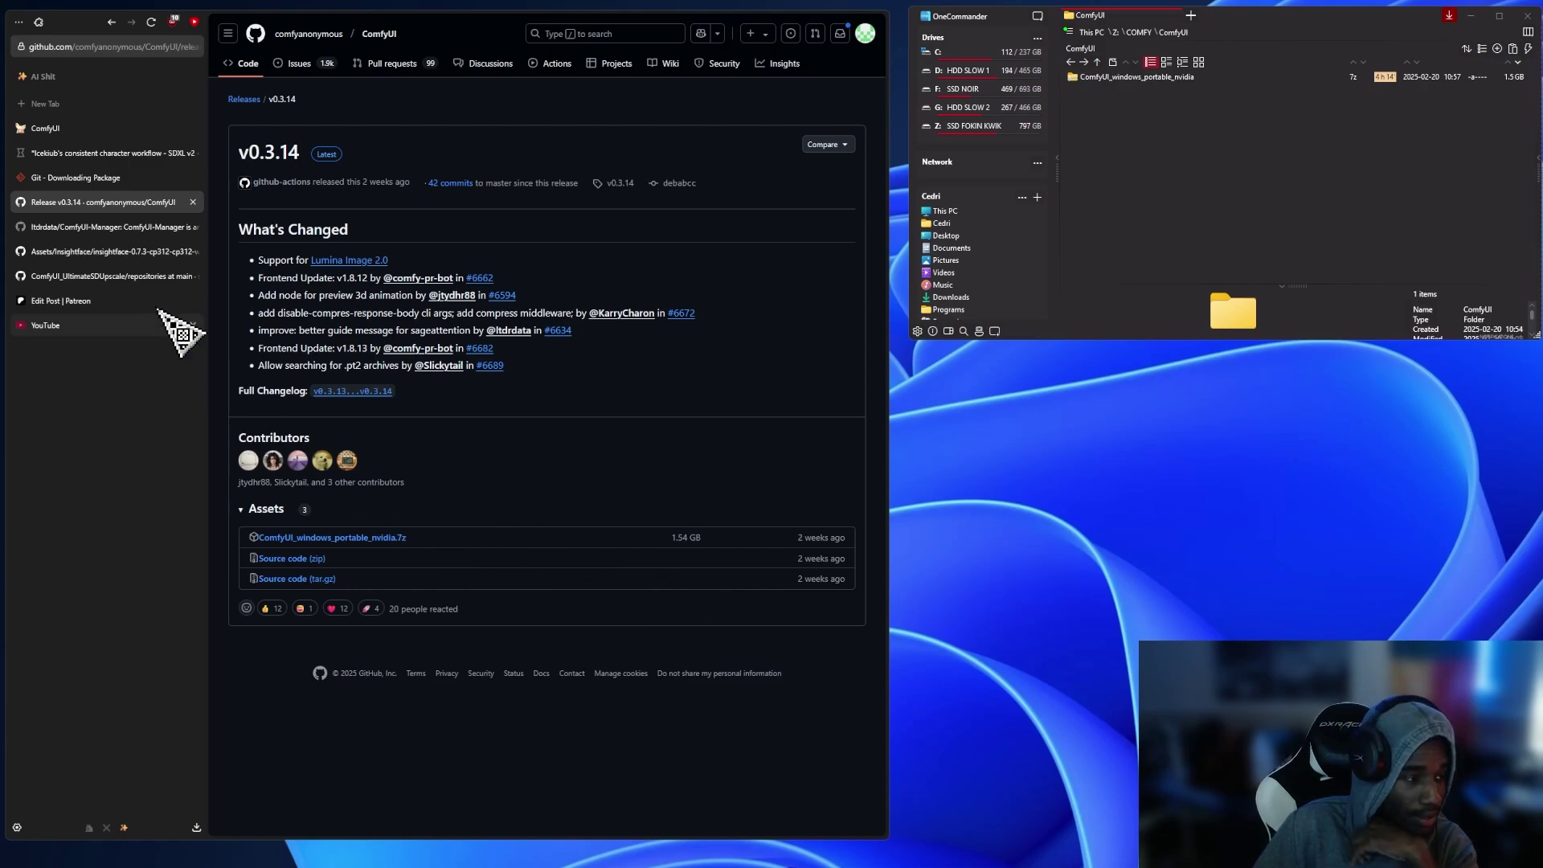
left_click(376, 36)
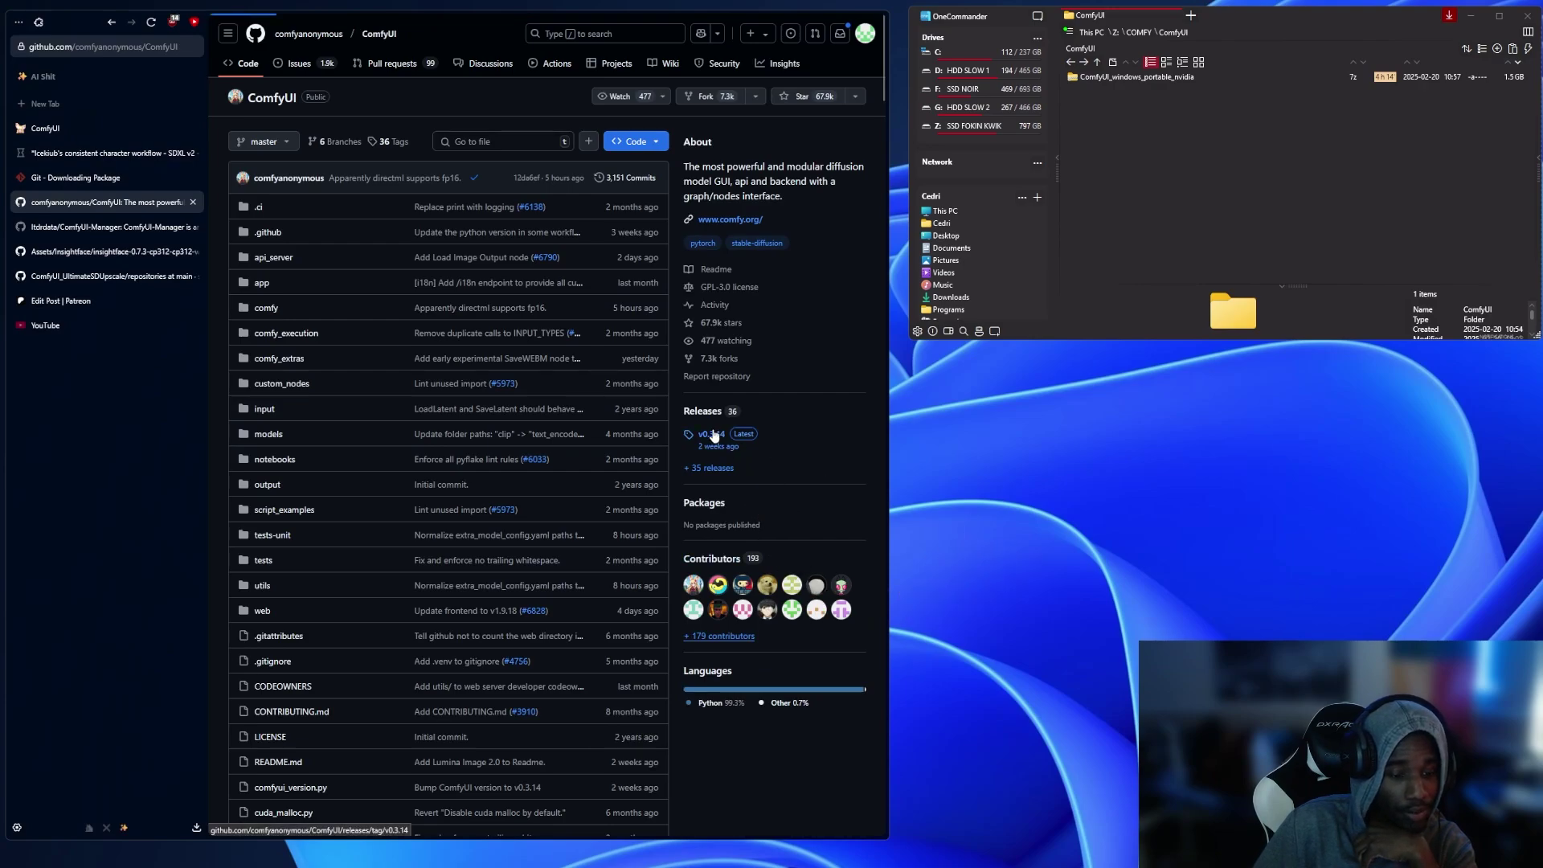
left_click(712, 434)
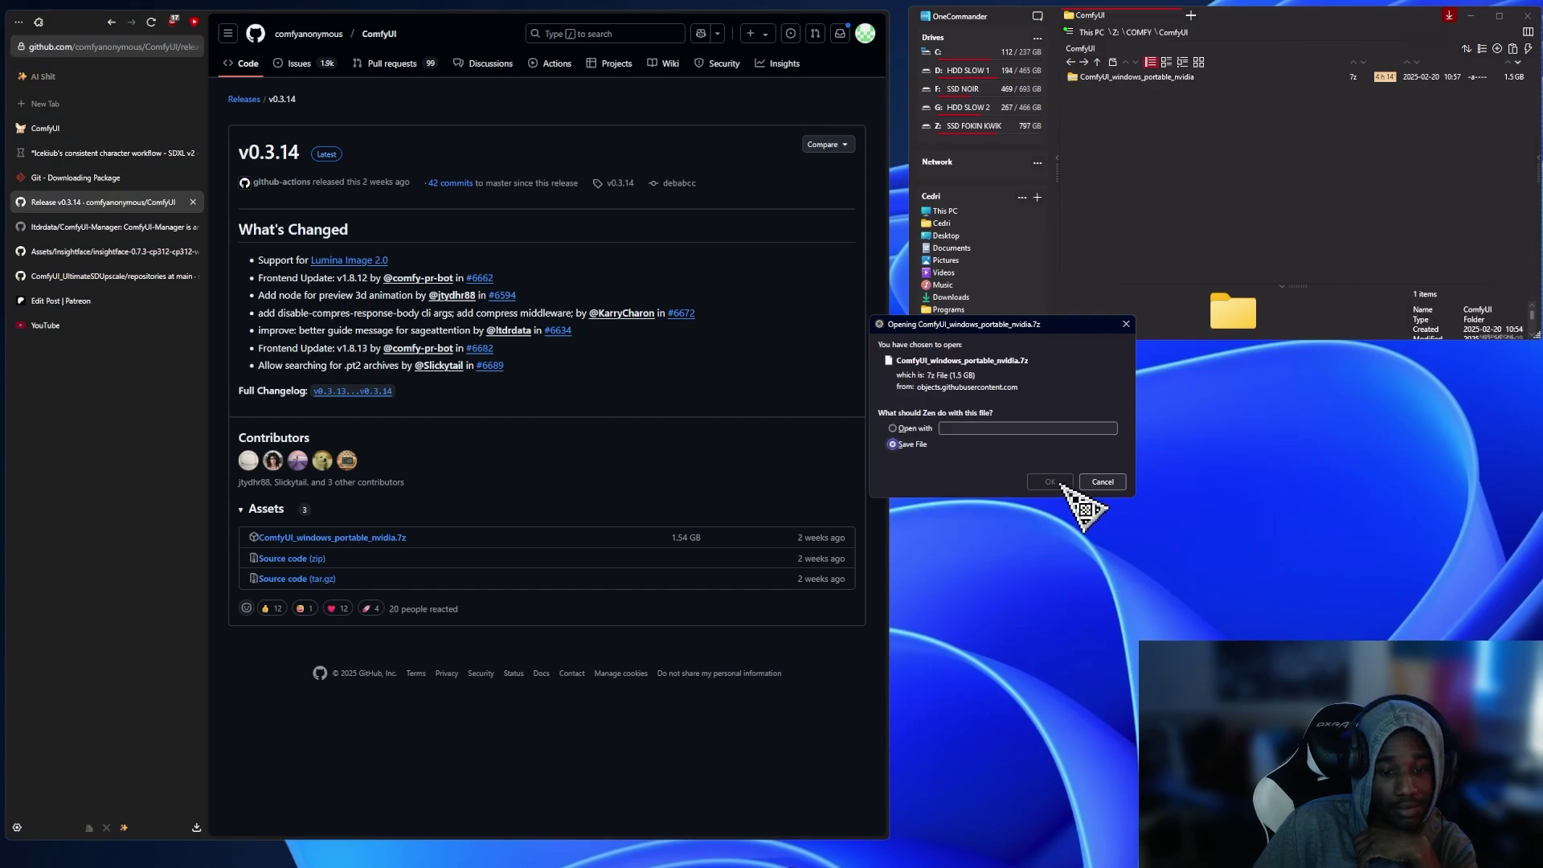
left_click(1105, 482)
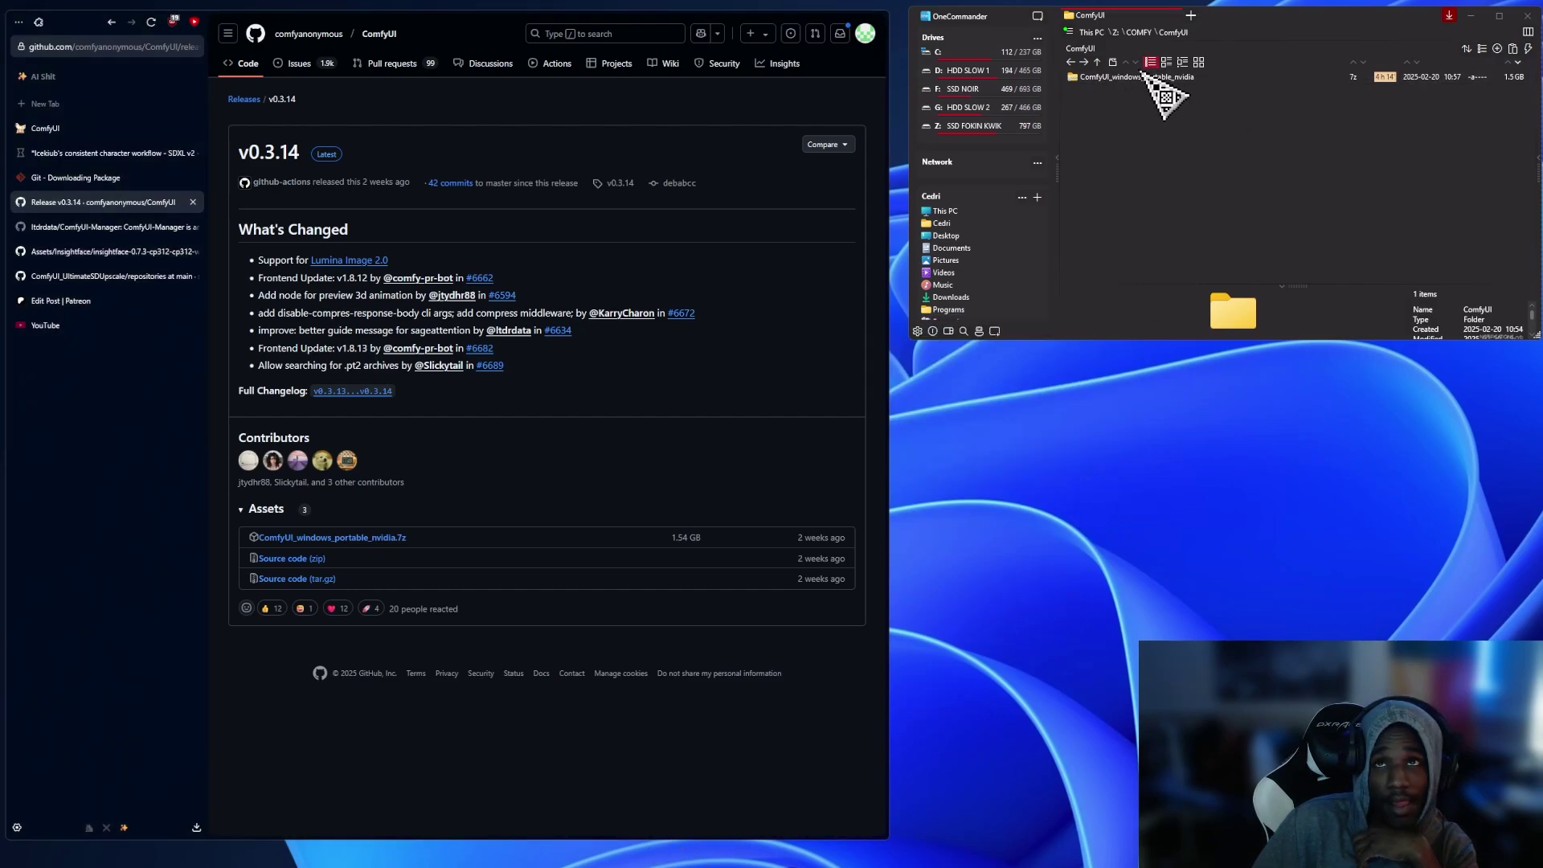
Step: Extract the portable ComfyUI 7z archive into its own ComfyUI_windows_portable_nvidia folder
right_click(1126, 78)
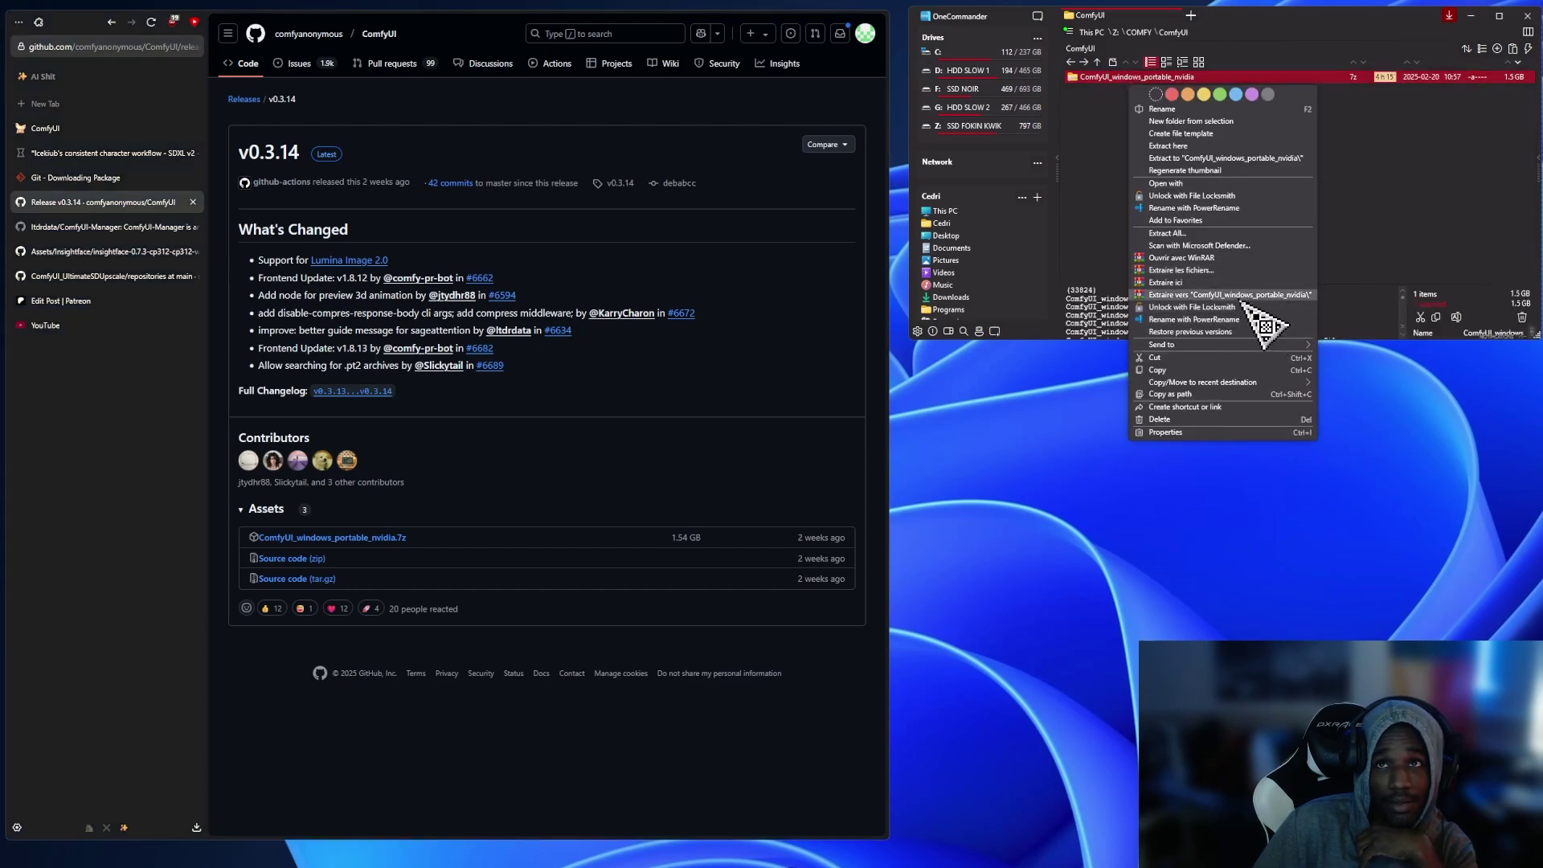
left_click(1245, 297)
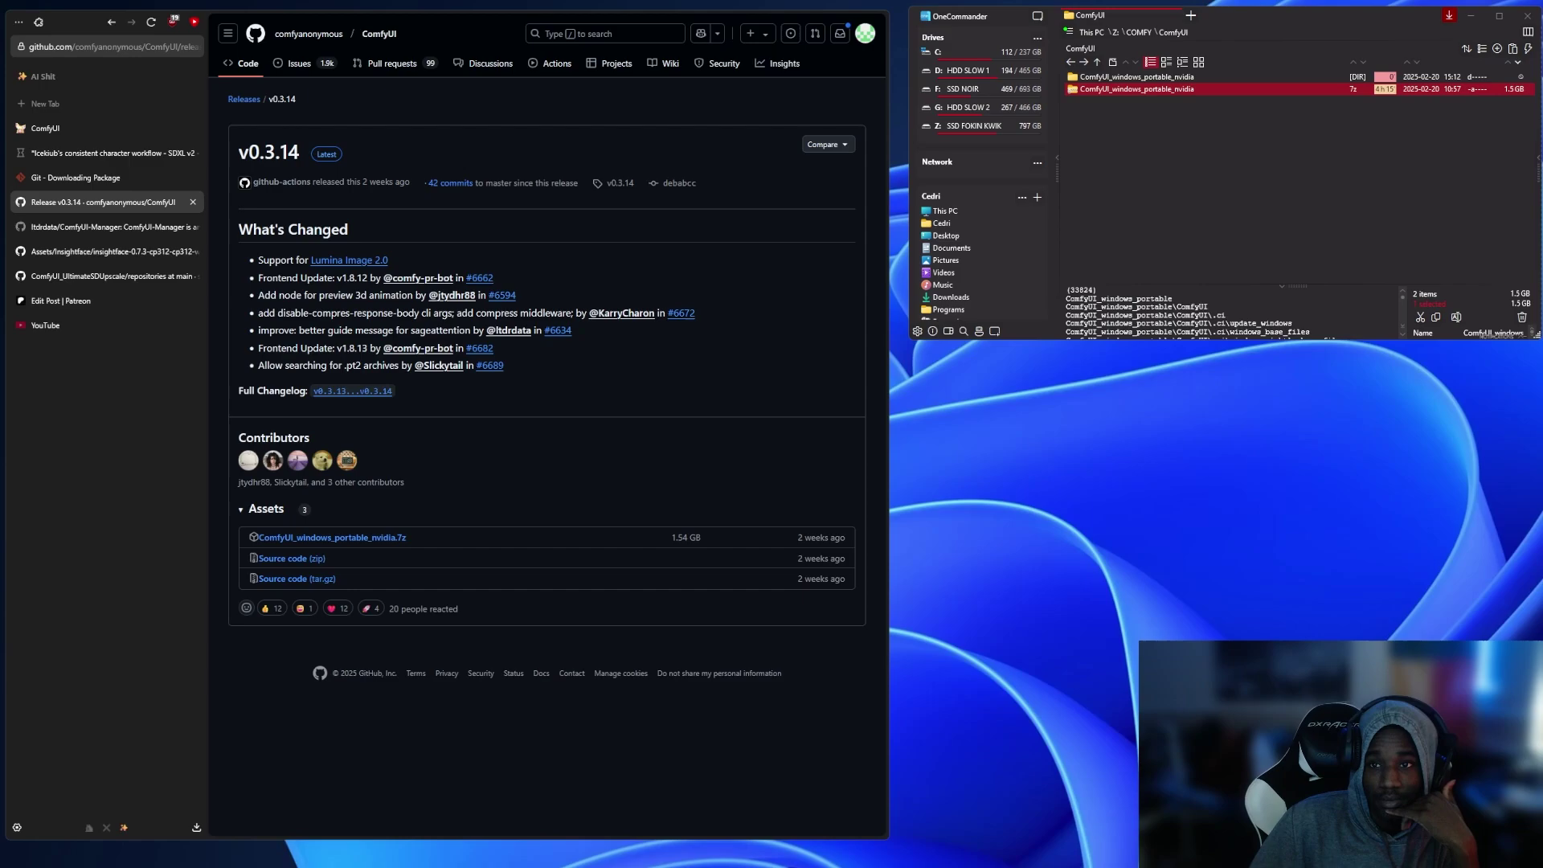
left_click(1175, 165)
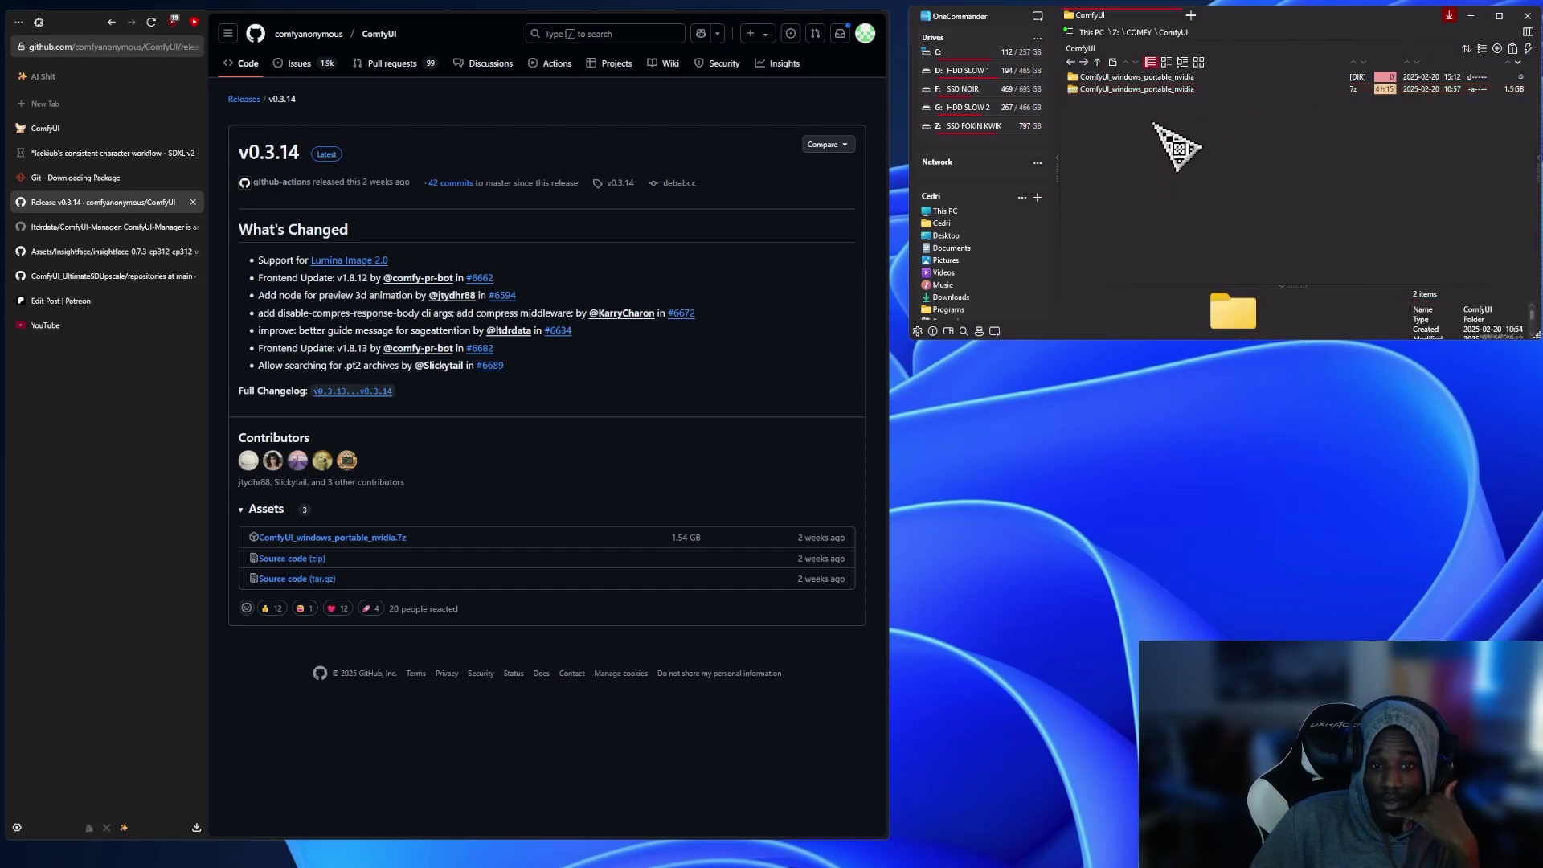
Step: Navigate down to ComfyUI_windows_portable\ComfyUI\custom_nodes
double_click(1162, 77)
double_click(1142, 78)
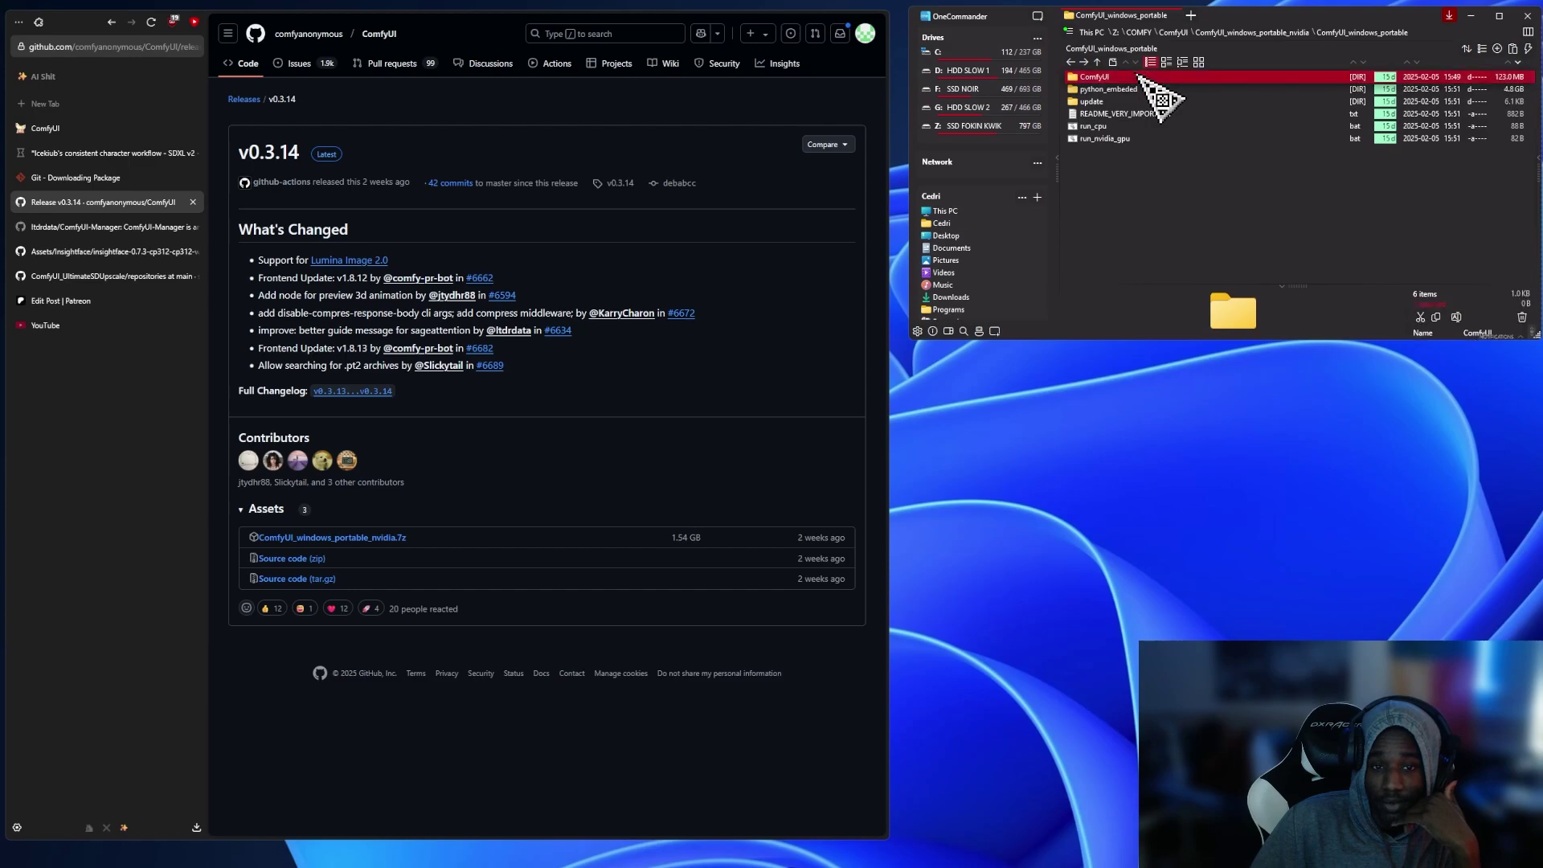
double_click(1139, 77)
double_click(1158, 176)
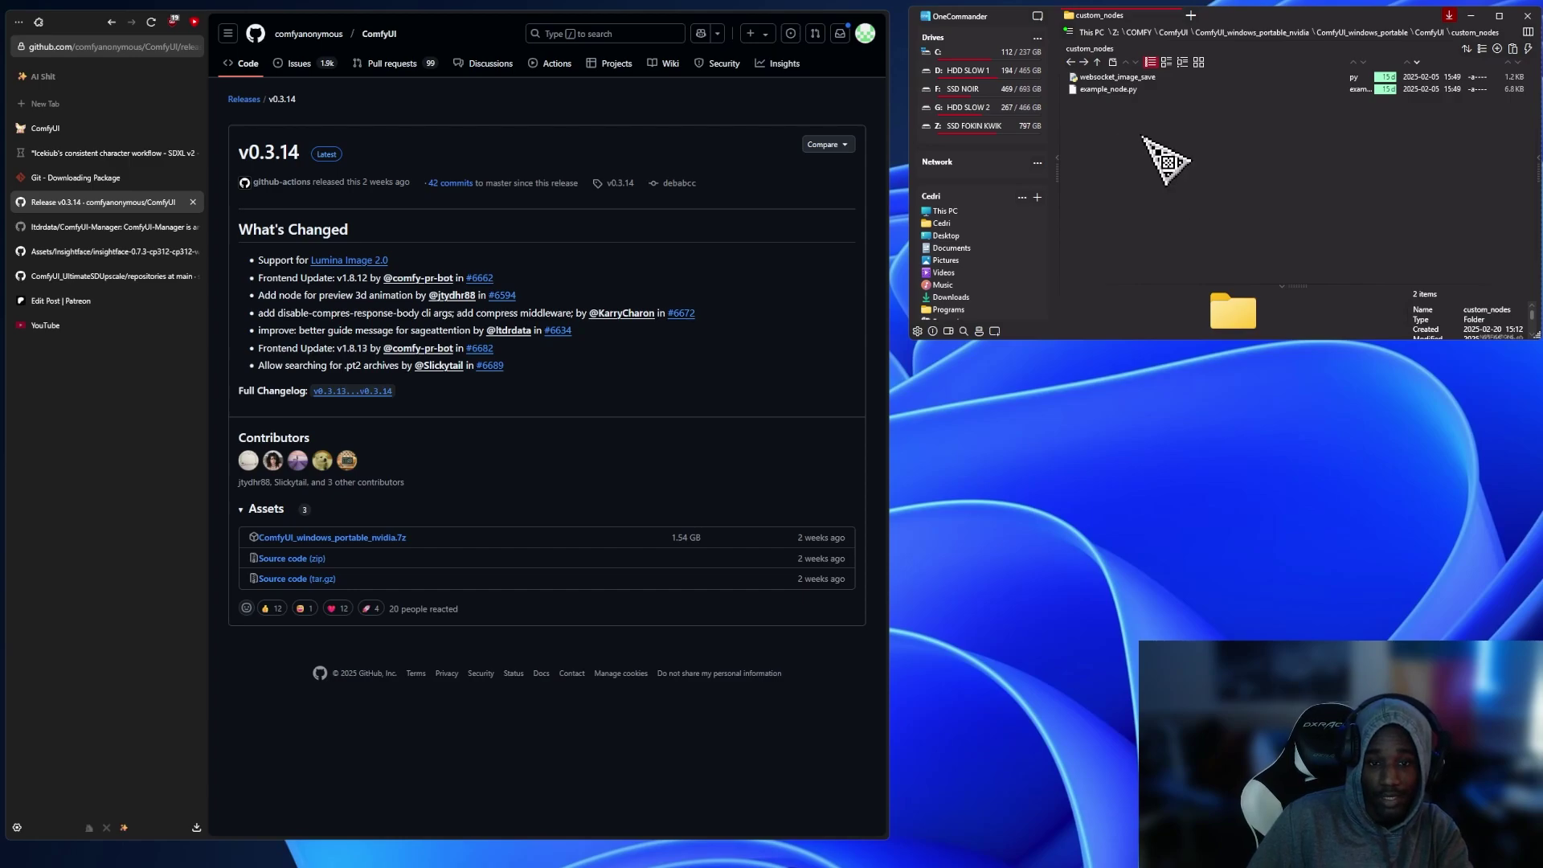
Step: Open a command shell in custom_nodes and git clone the ComfyUI_UltimateSDUpscale repository
right_click(1142, 137)
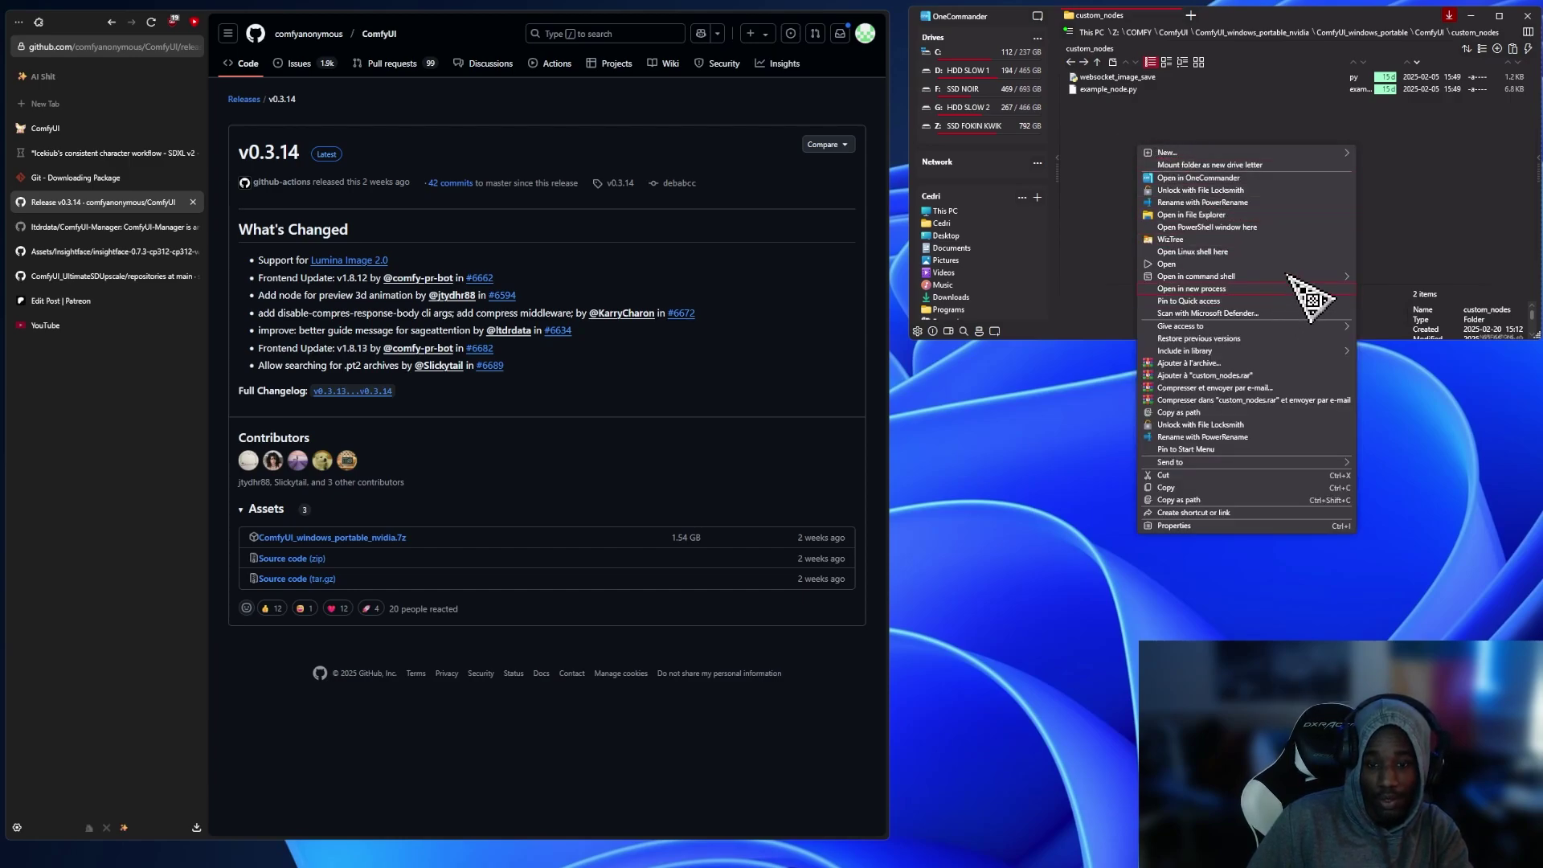
mouse_move(1196, 277)
left_click(1386, 276)
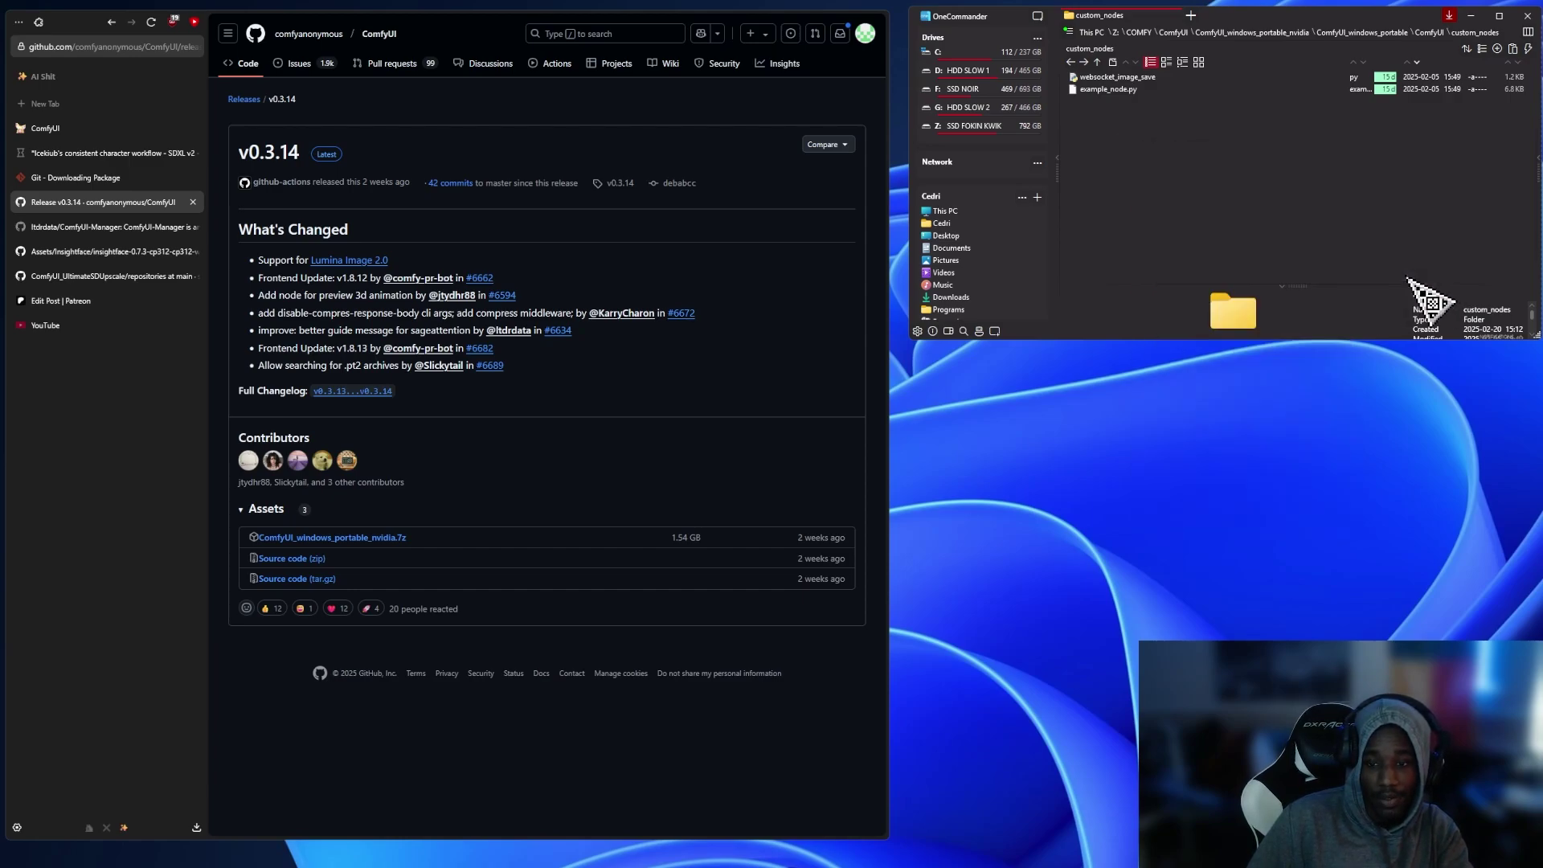
left_click_drag(317, 109, 1410, 402)
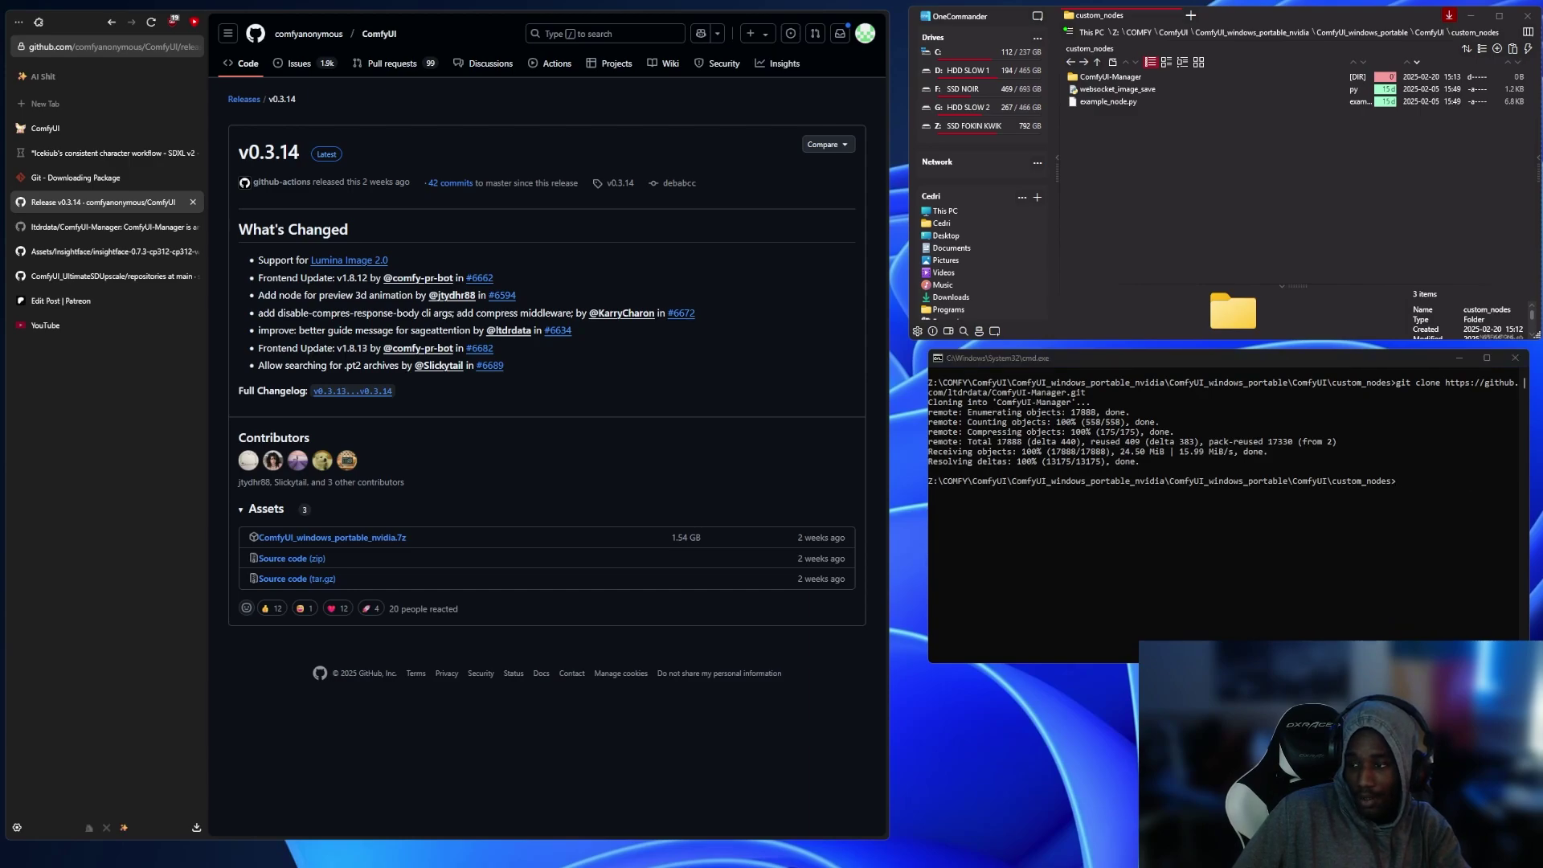
type("git clone https://github.com/ssitu/ComfyUI_UltimateSDUpscale.git")
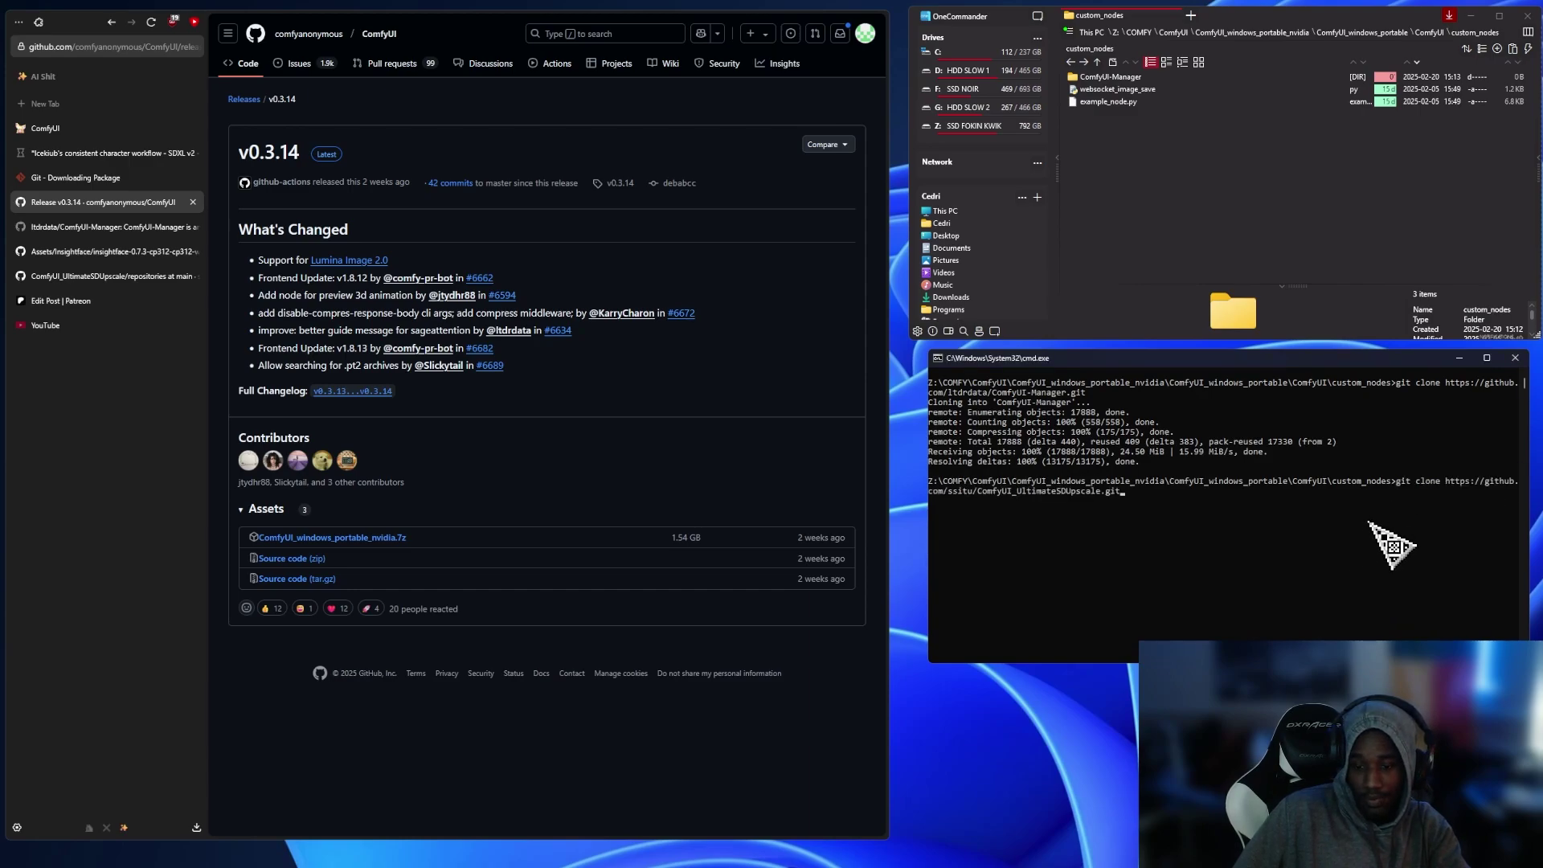
key("Return")
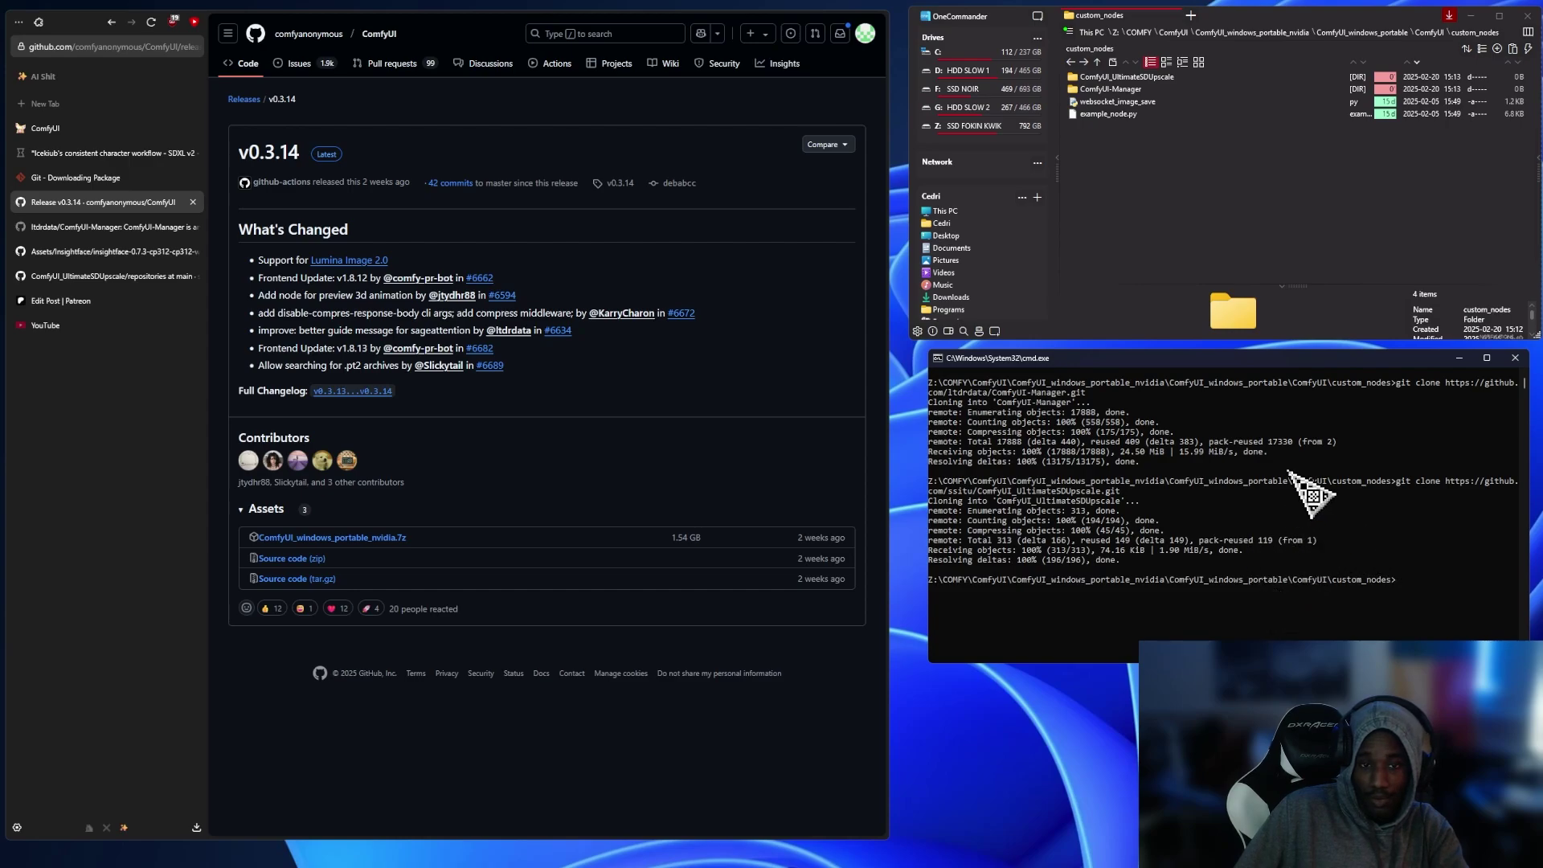
Step: Go back to ComfyUI_windows_portable, launch run_nvidia_gpu.bat, and park its console lower right
left_click(1072, 63)
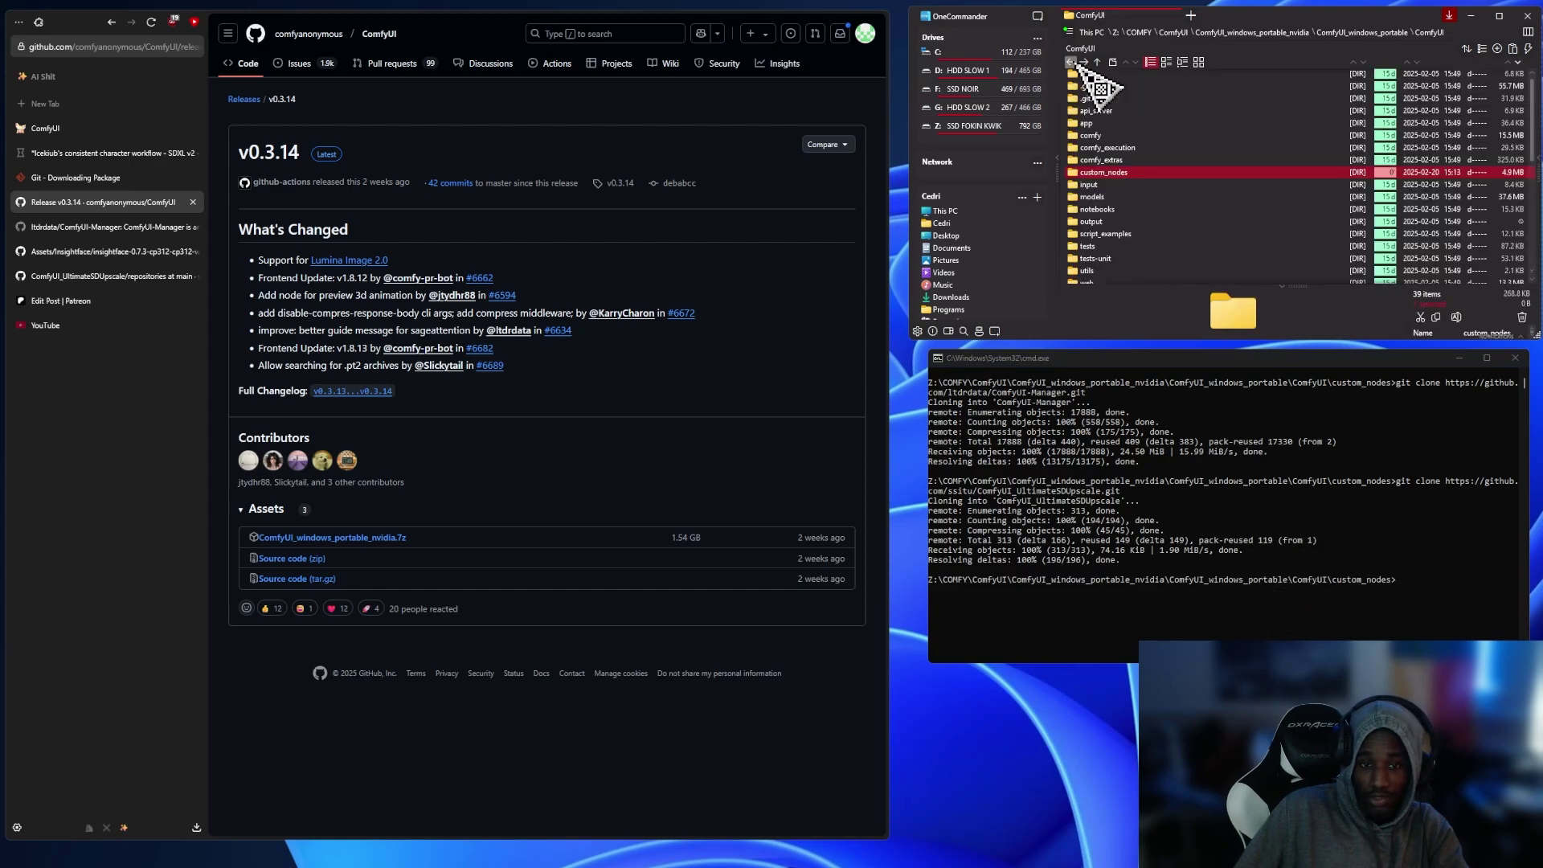
left_click(1072, 62)
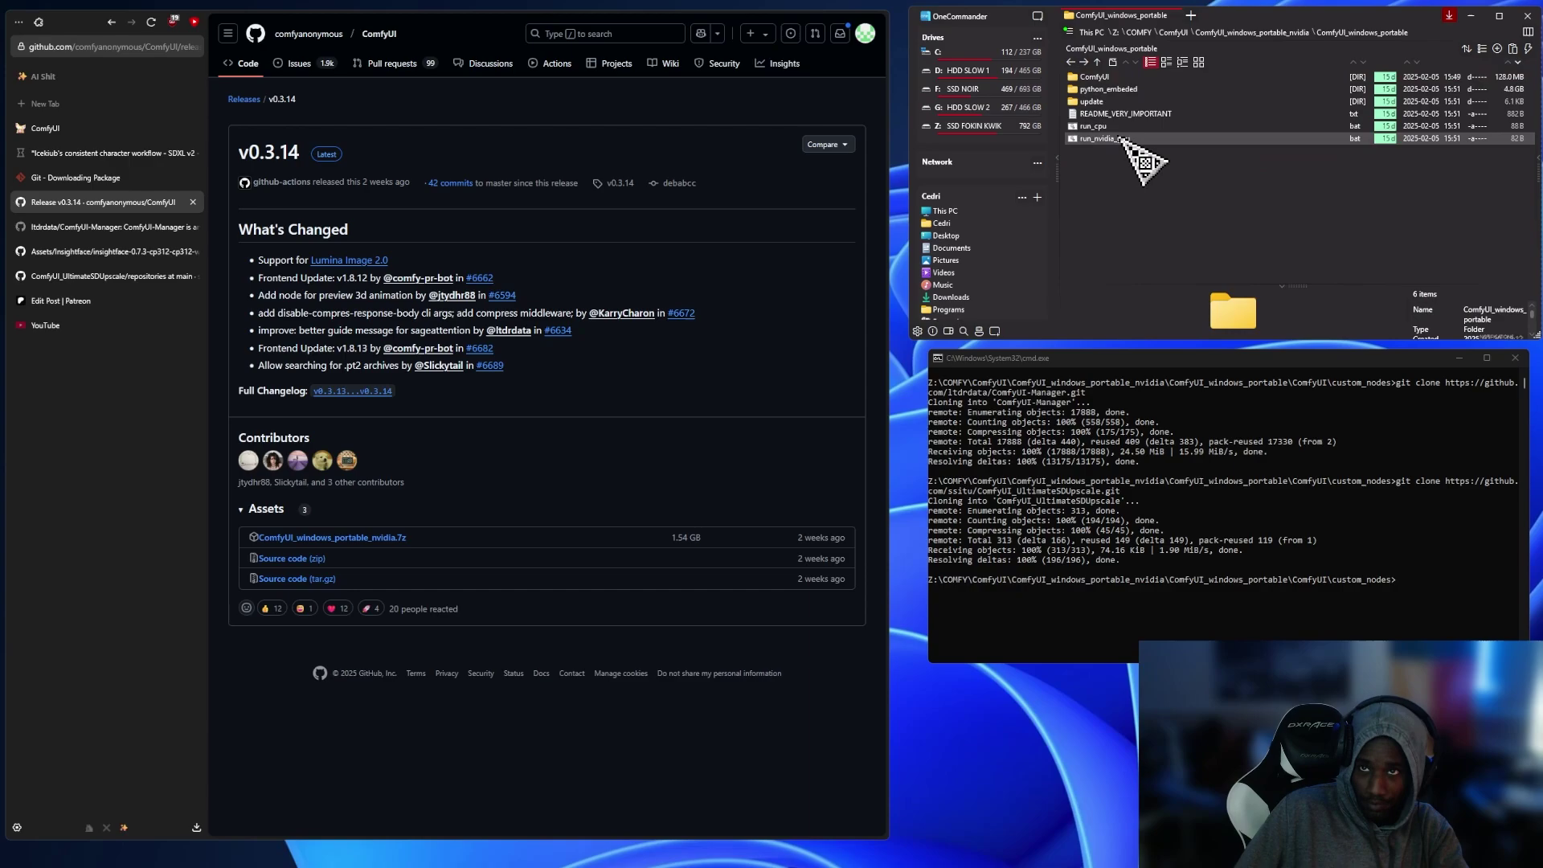
double_click(1122, 138)
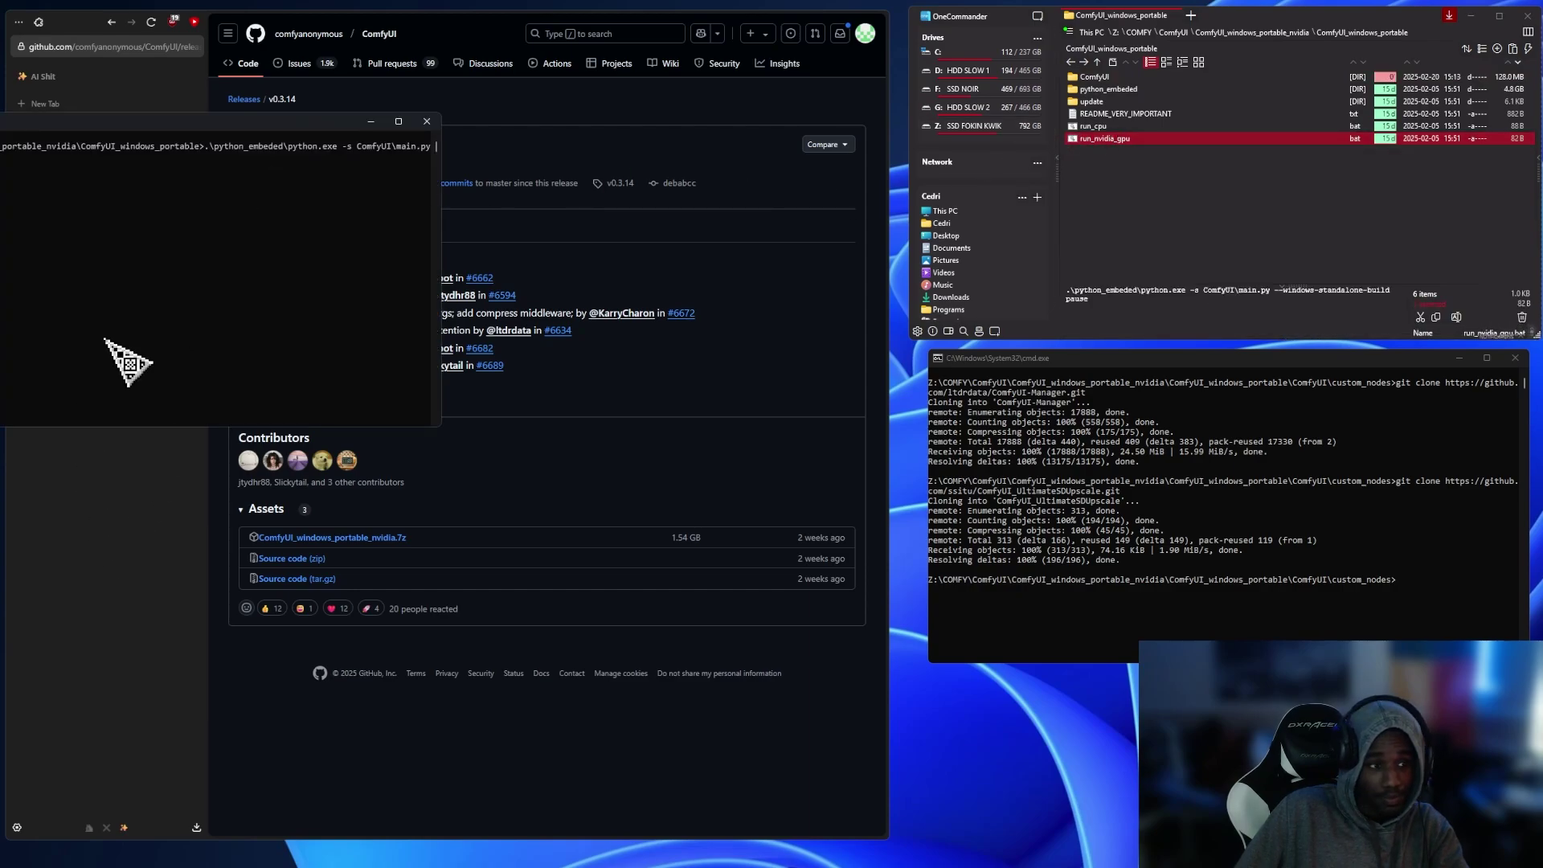
left_click_drag(304, 122, 1384, 451)
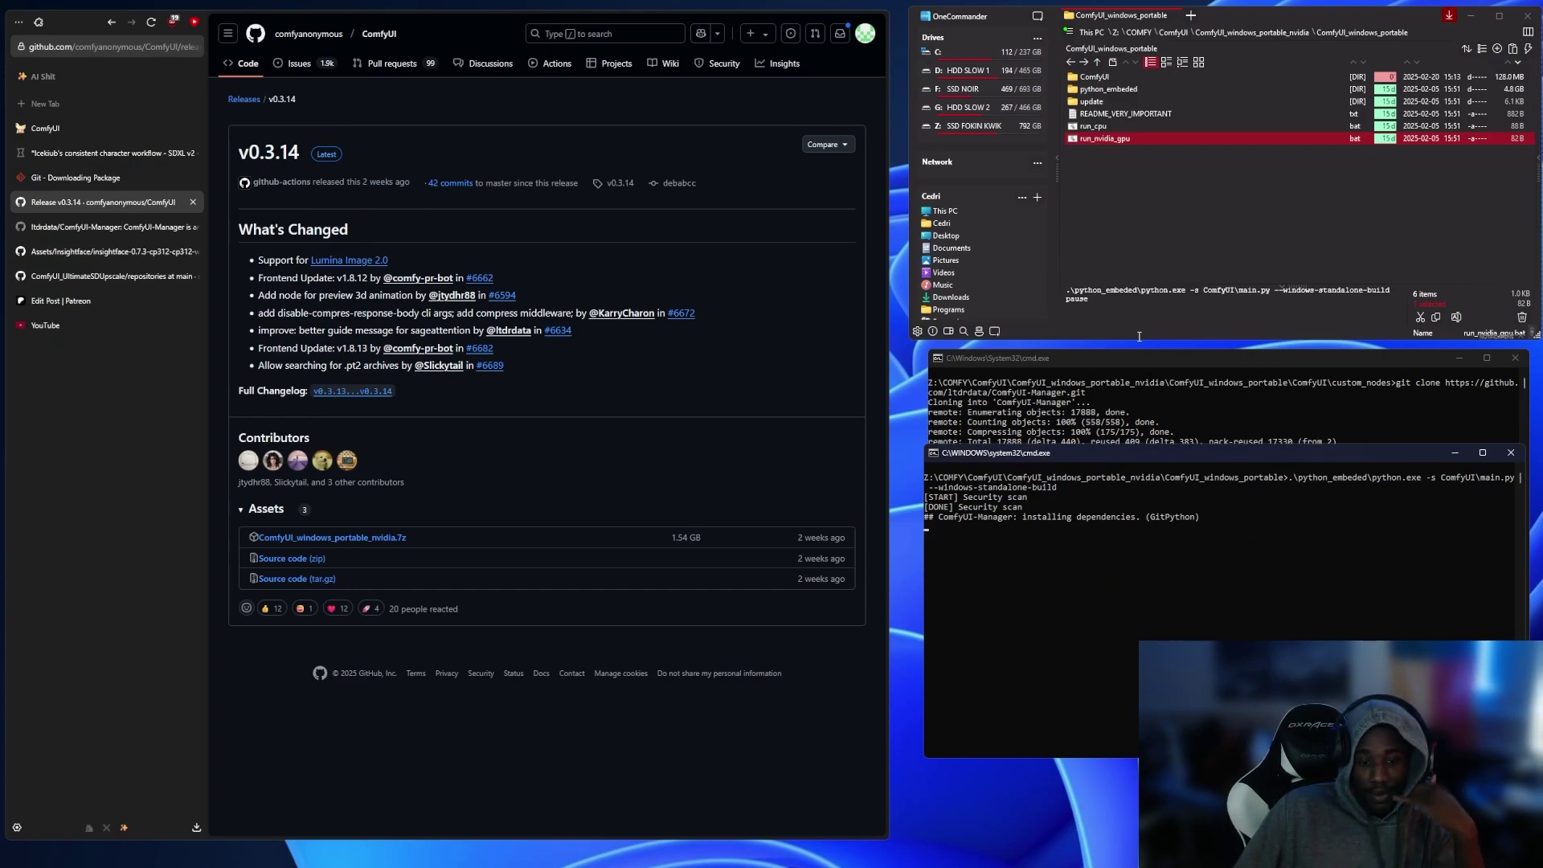
left_click_drag(1206, 453, 1203, 364)
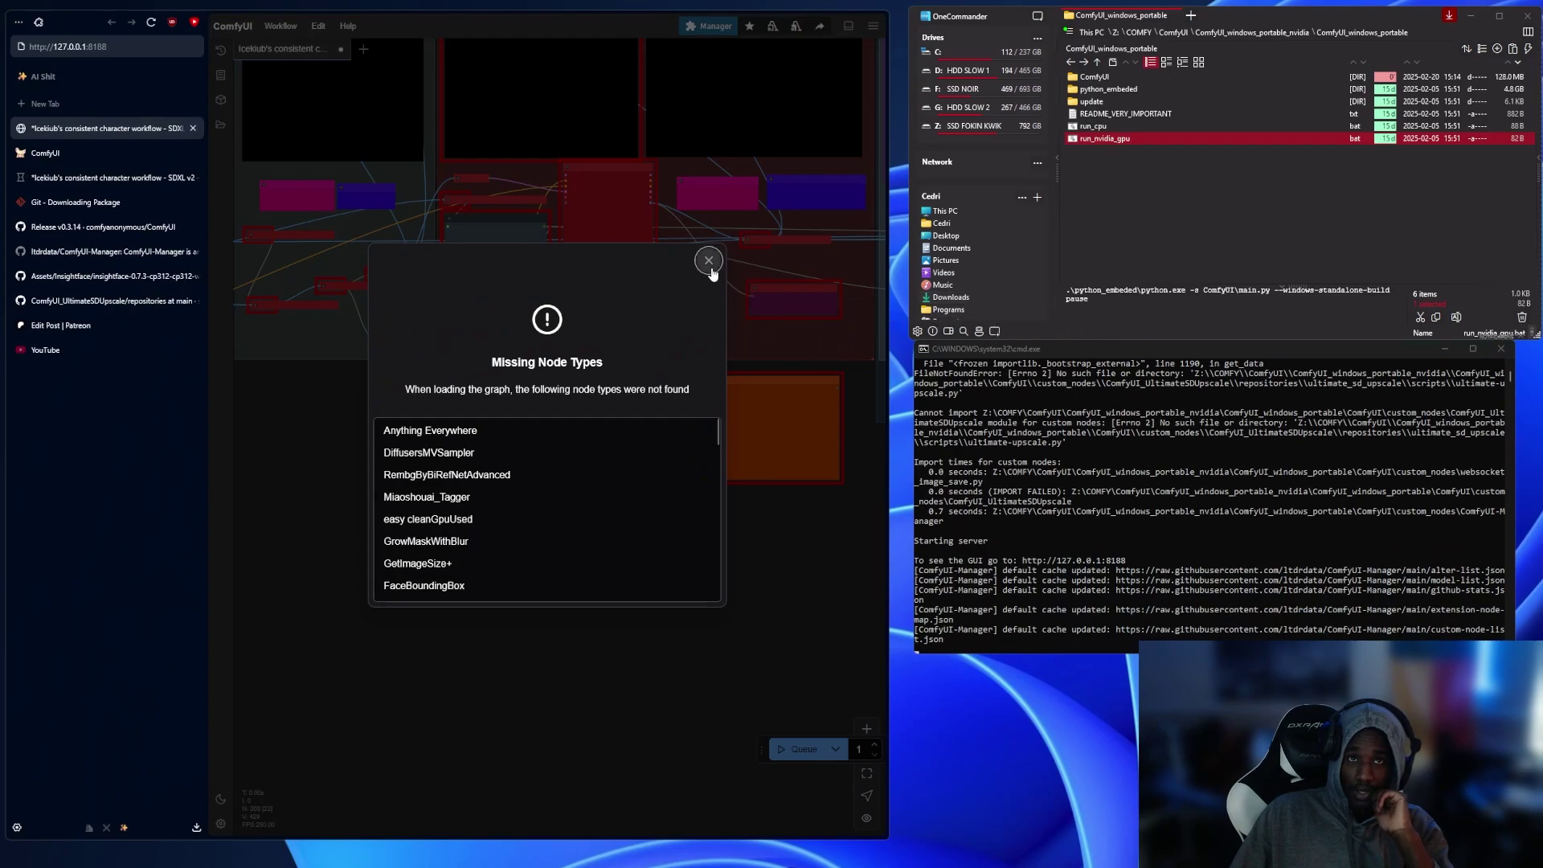
Step: Dismiss the Missing Node Types warning and inspect the graph around the set nodes
left_click(708, 261)
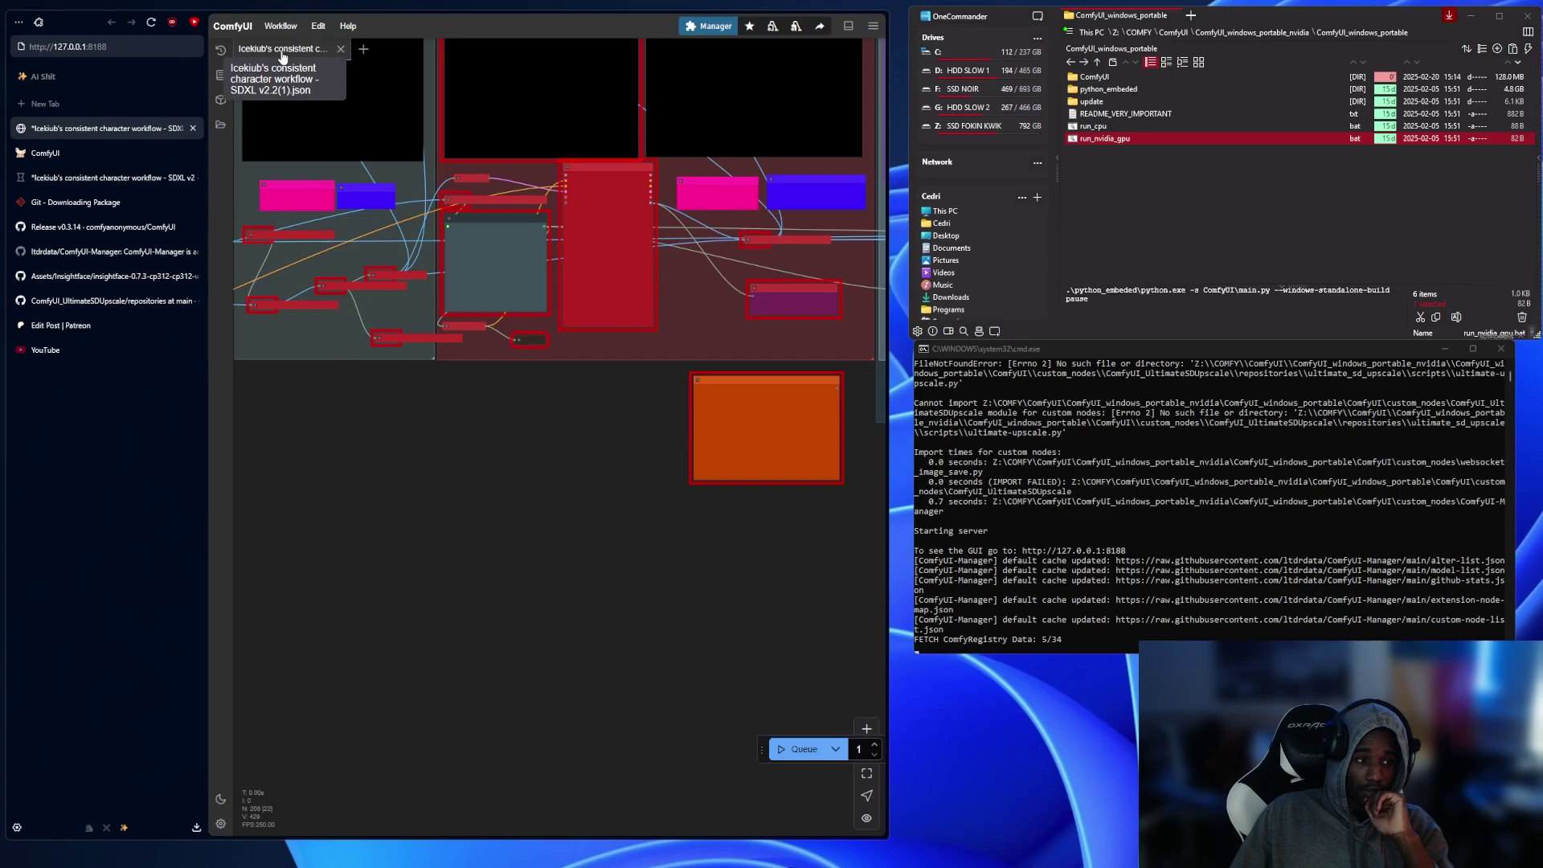
scroll(592, 534, "down", 3)
scroll(400, 523, "down", 2)
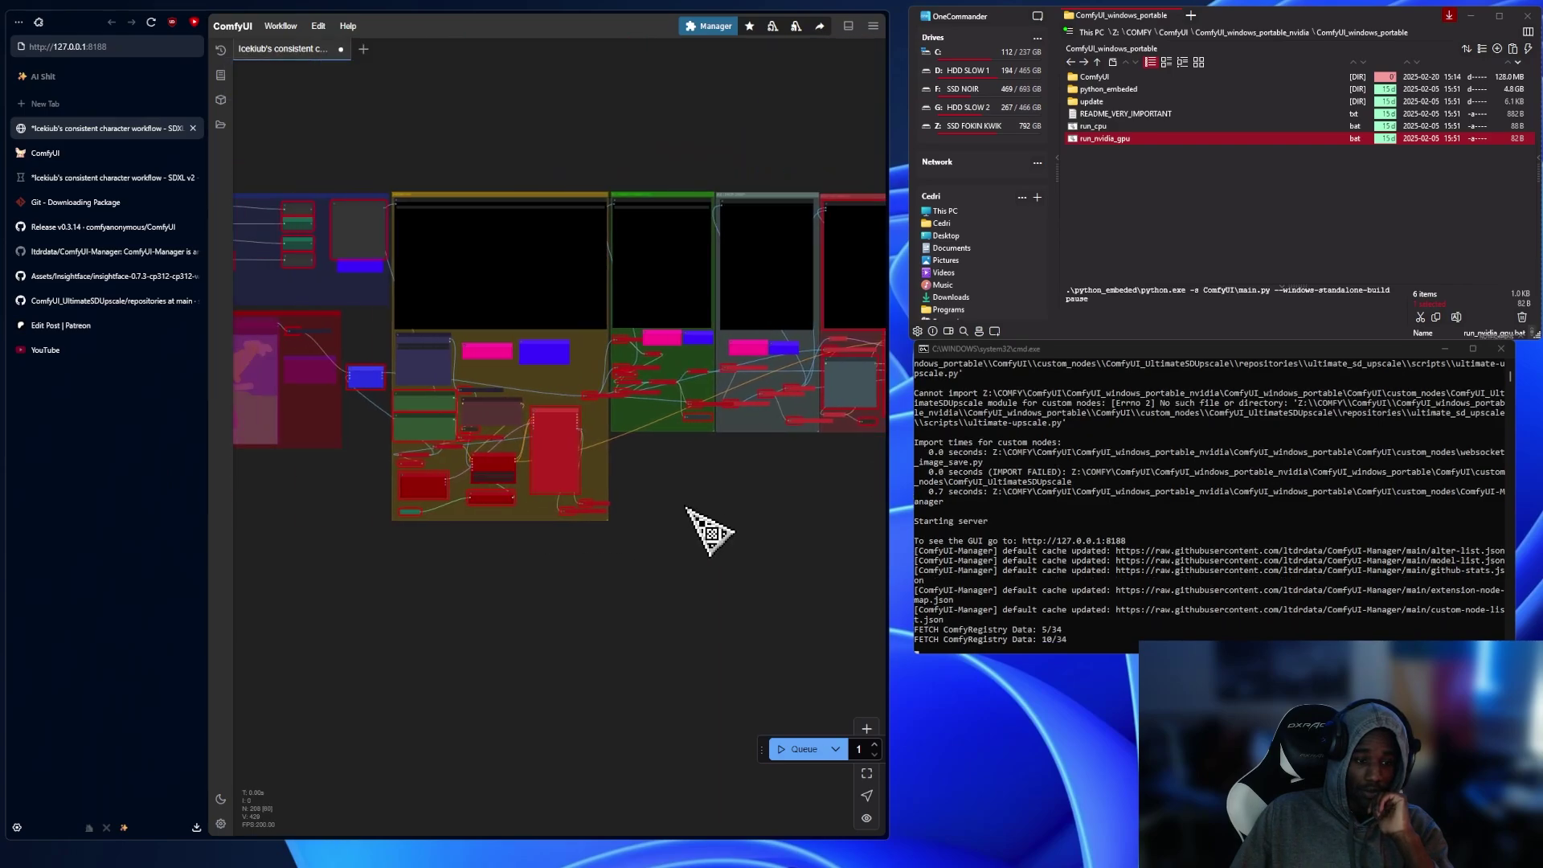
scroll(620, 585, "up", 2)
scroll(313, 233, "up", 2)
scroll(319, 215, "up", 2)
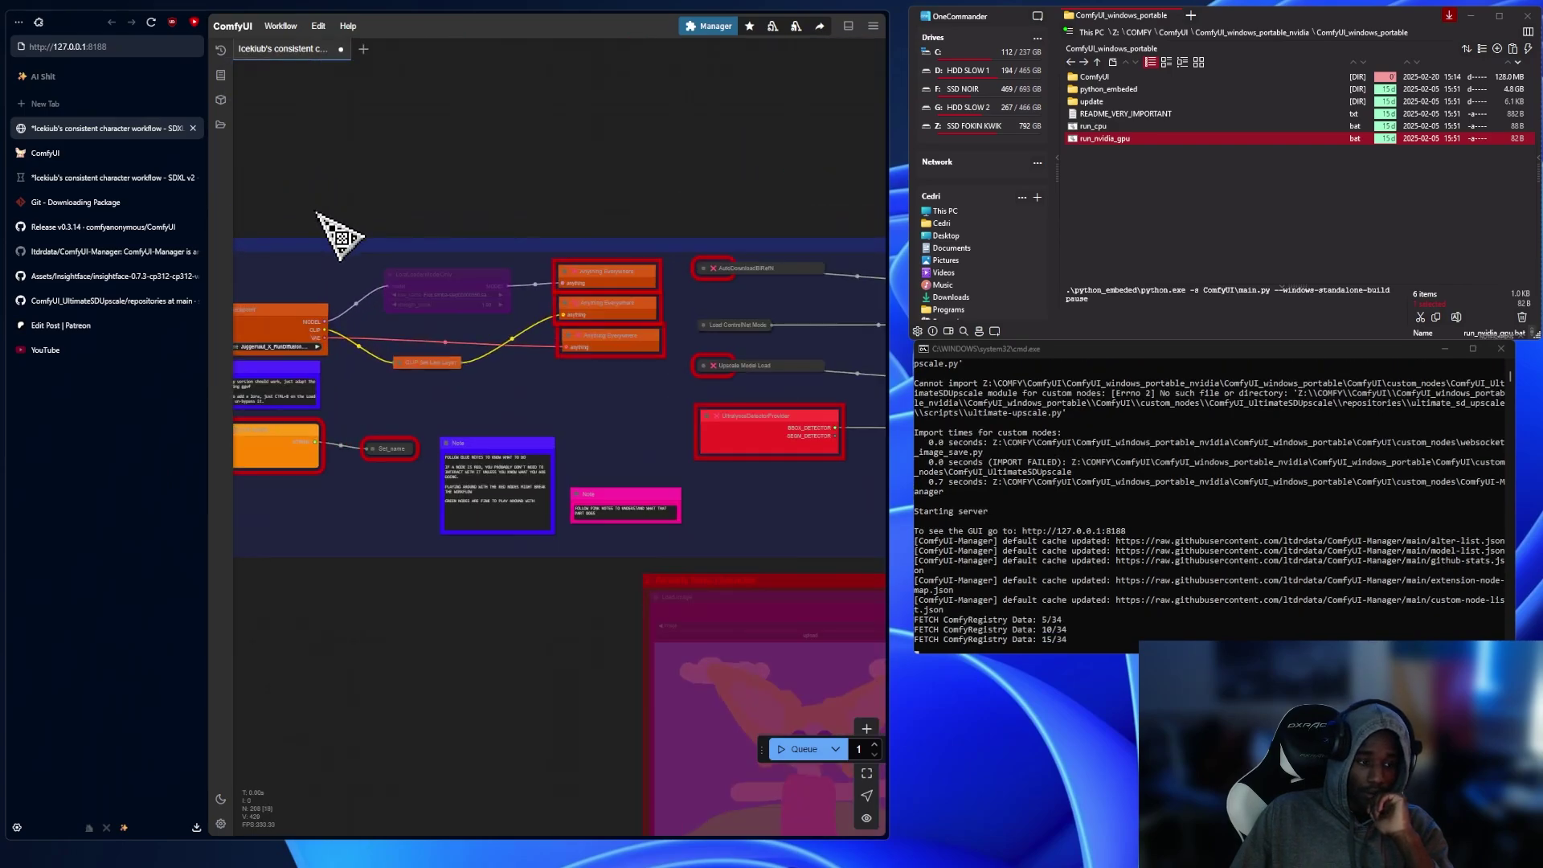
left_click_drag(779, 230, 538, 183)
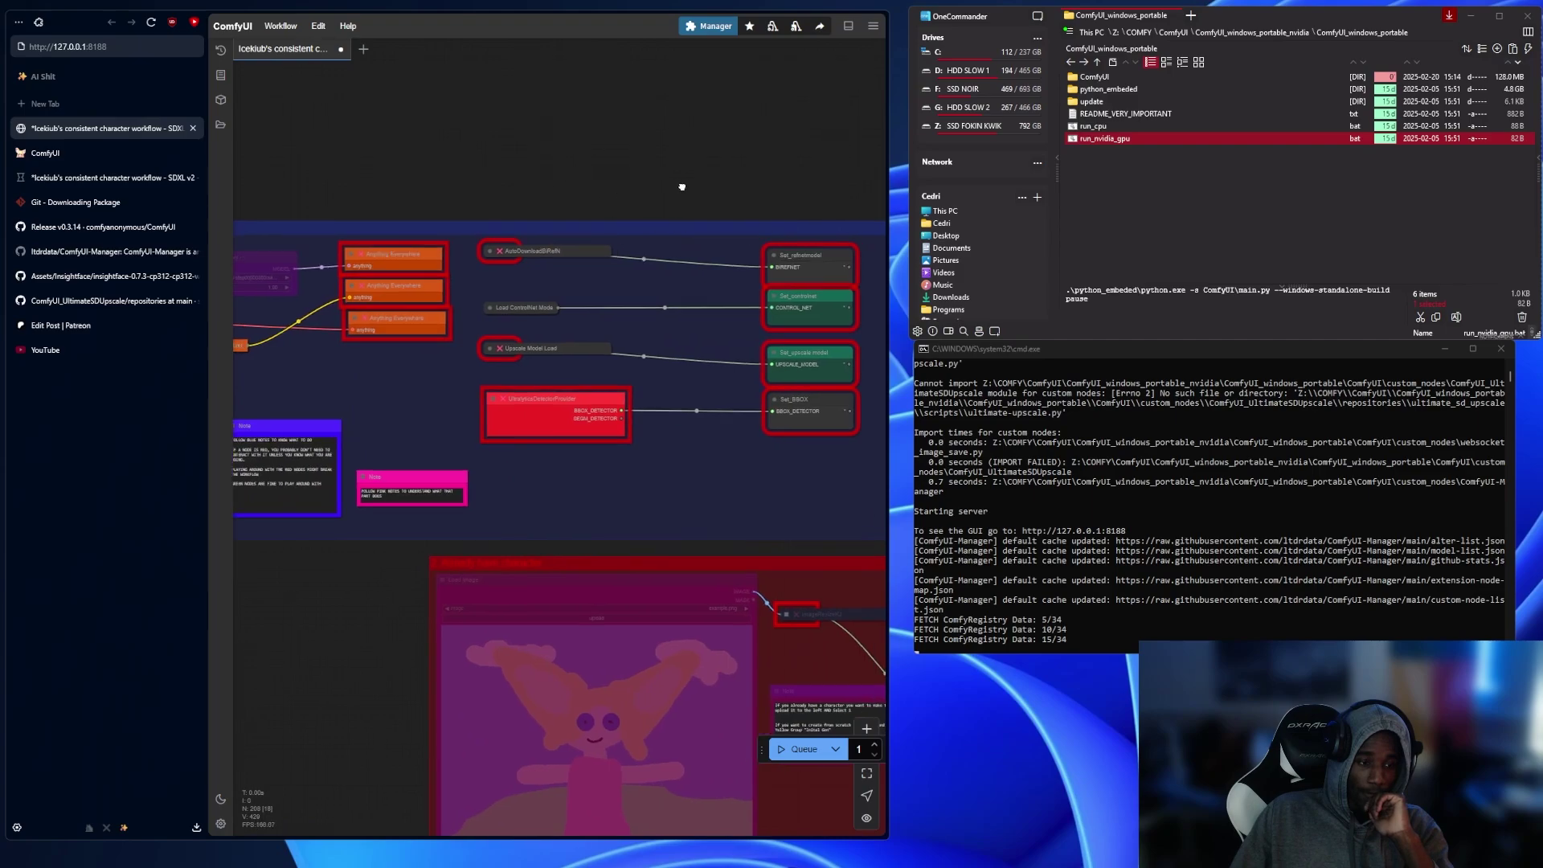
Step: Pan across the green, FACE CROP and red groups, then bring up the ComfyUI Manager menu
scroll(514, 164, "down", 2)
scroll(547, 175, "down", 2)
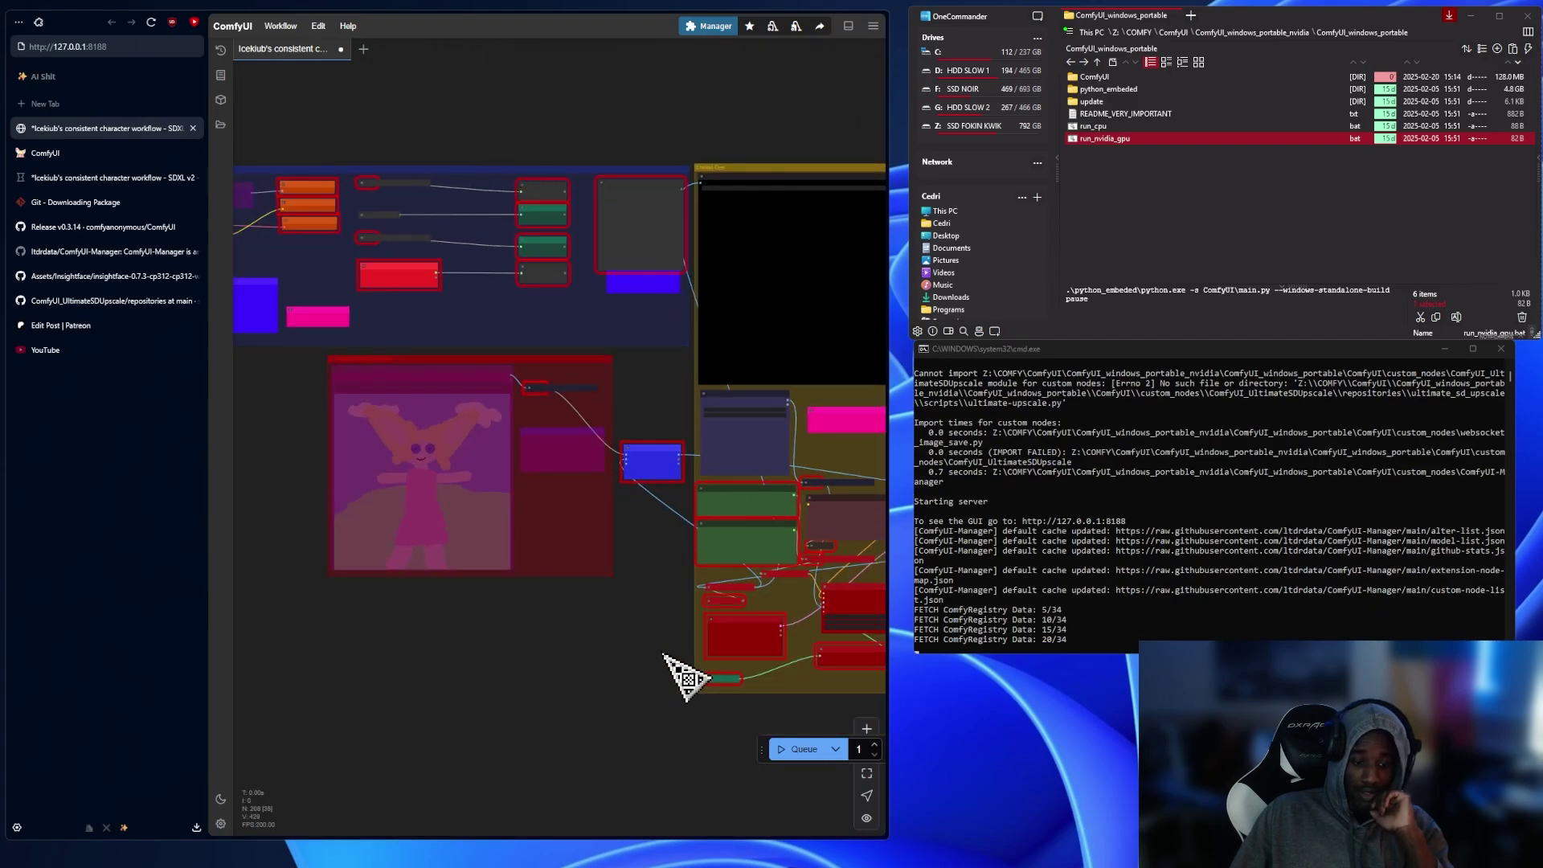
left_click_drag(872, 707, 551, 665)
left_click_drag(760, 705, 514, 705)
left_click_drag(784, 627, 484, 603)
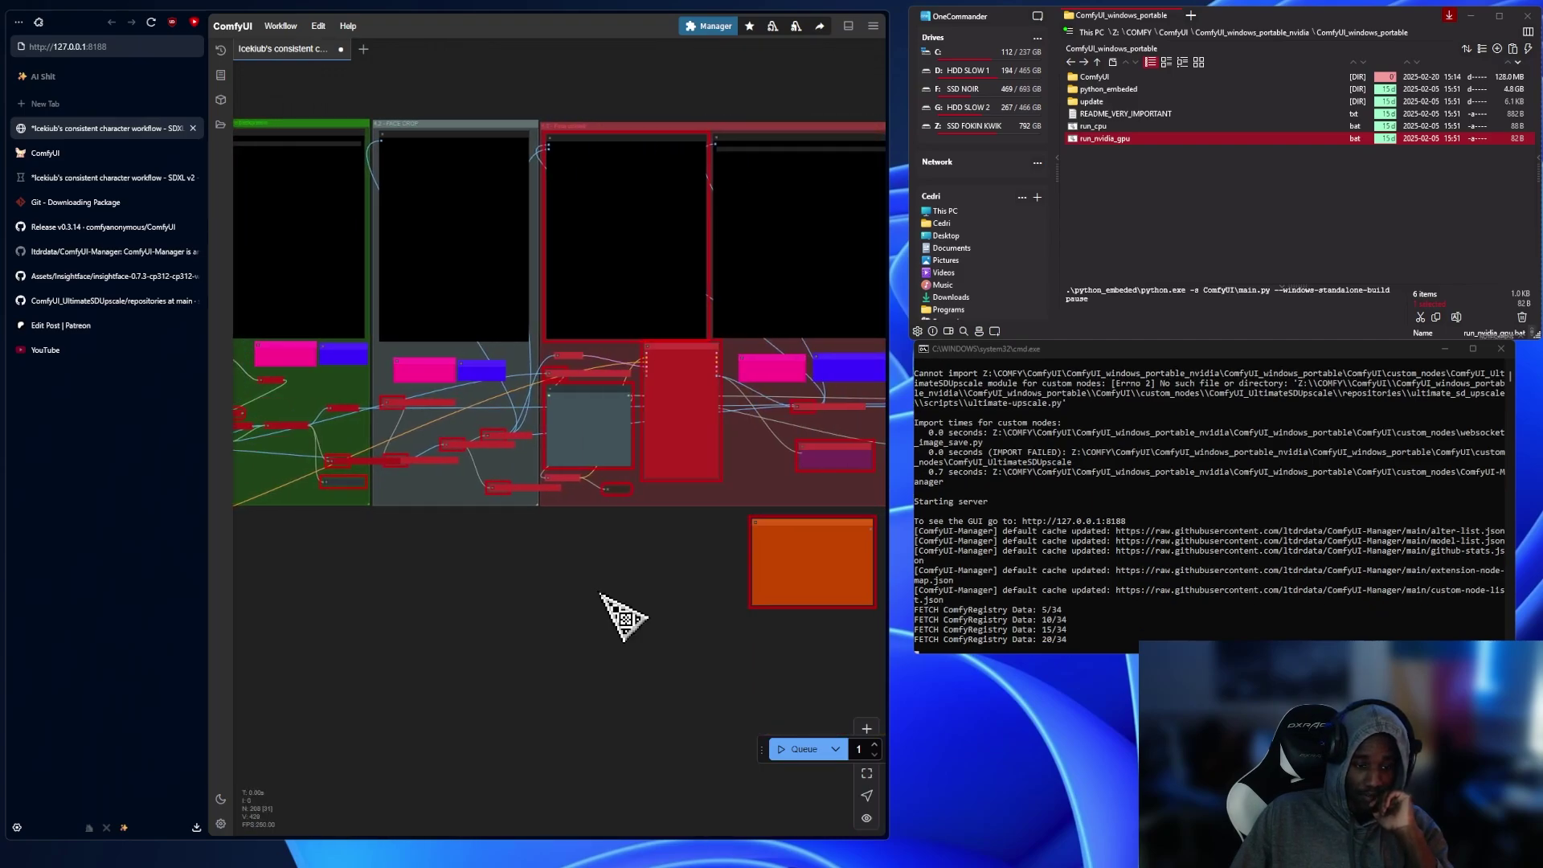
left_click(712, 28)
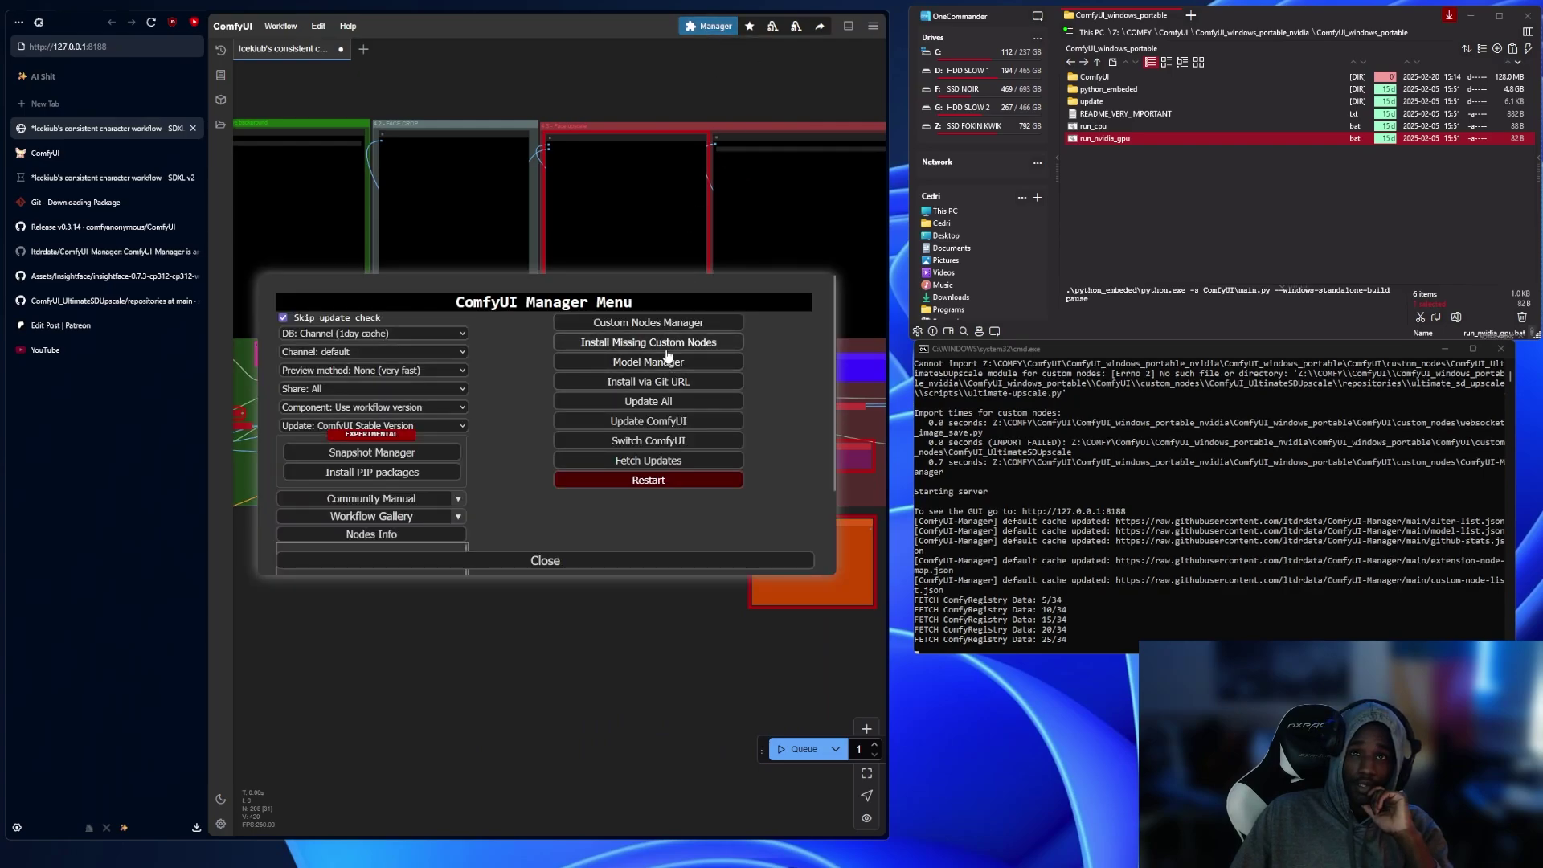
Step: Widen the browser and list the custom nodes missing from the workflow
left_click_drag(891, 471, 975, 469)
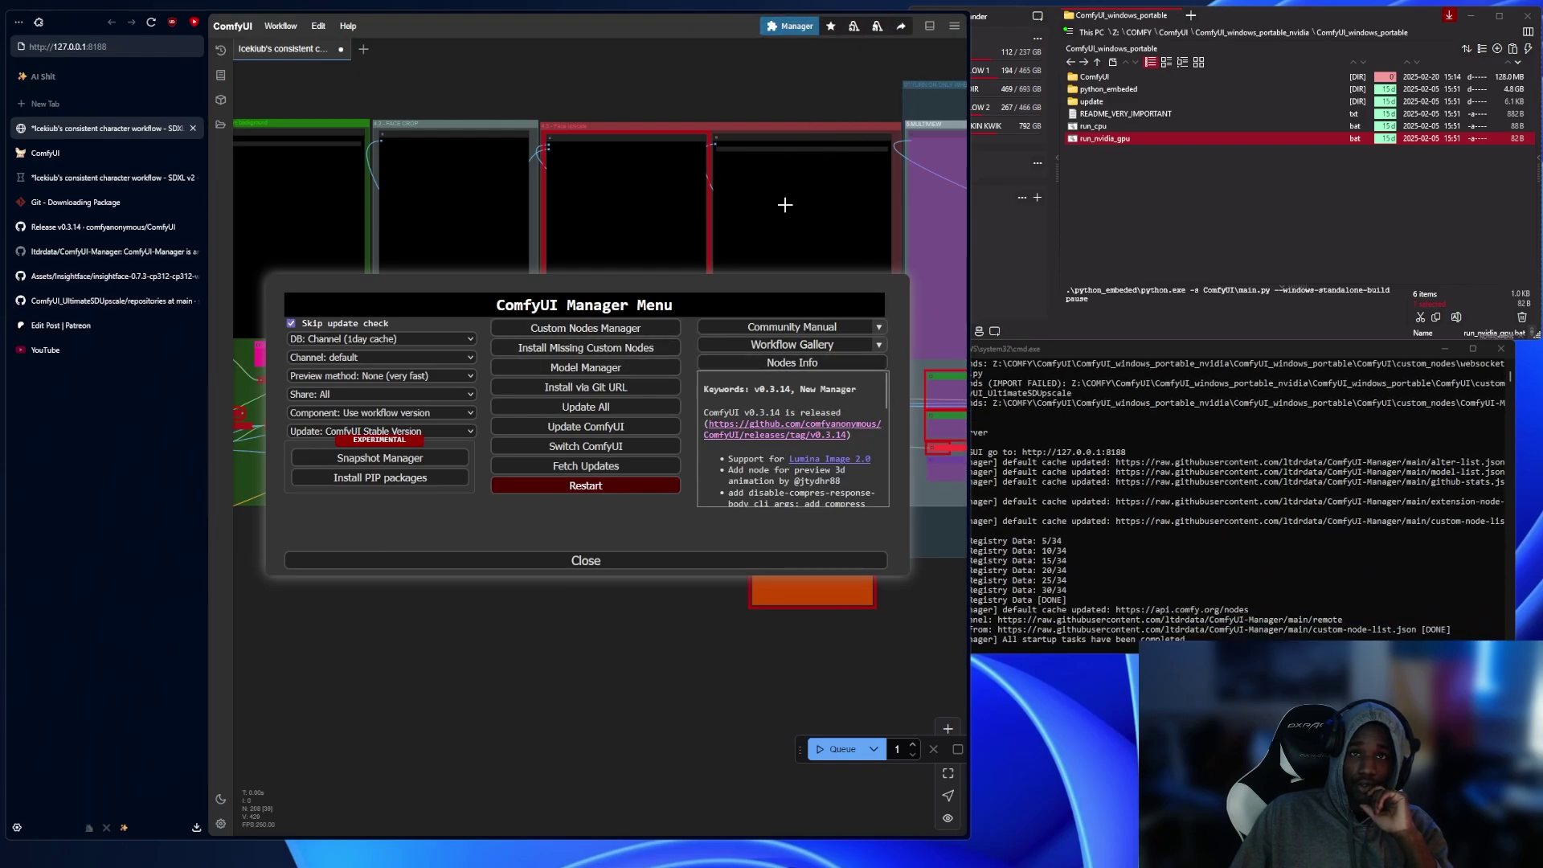
left_click(650, 358)
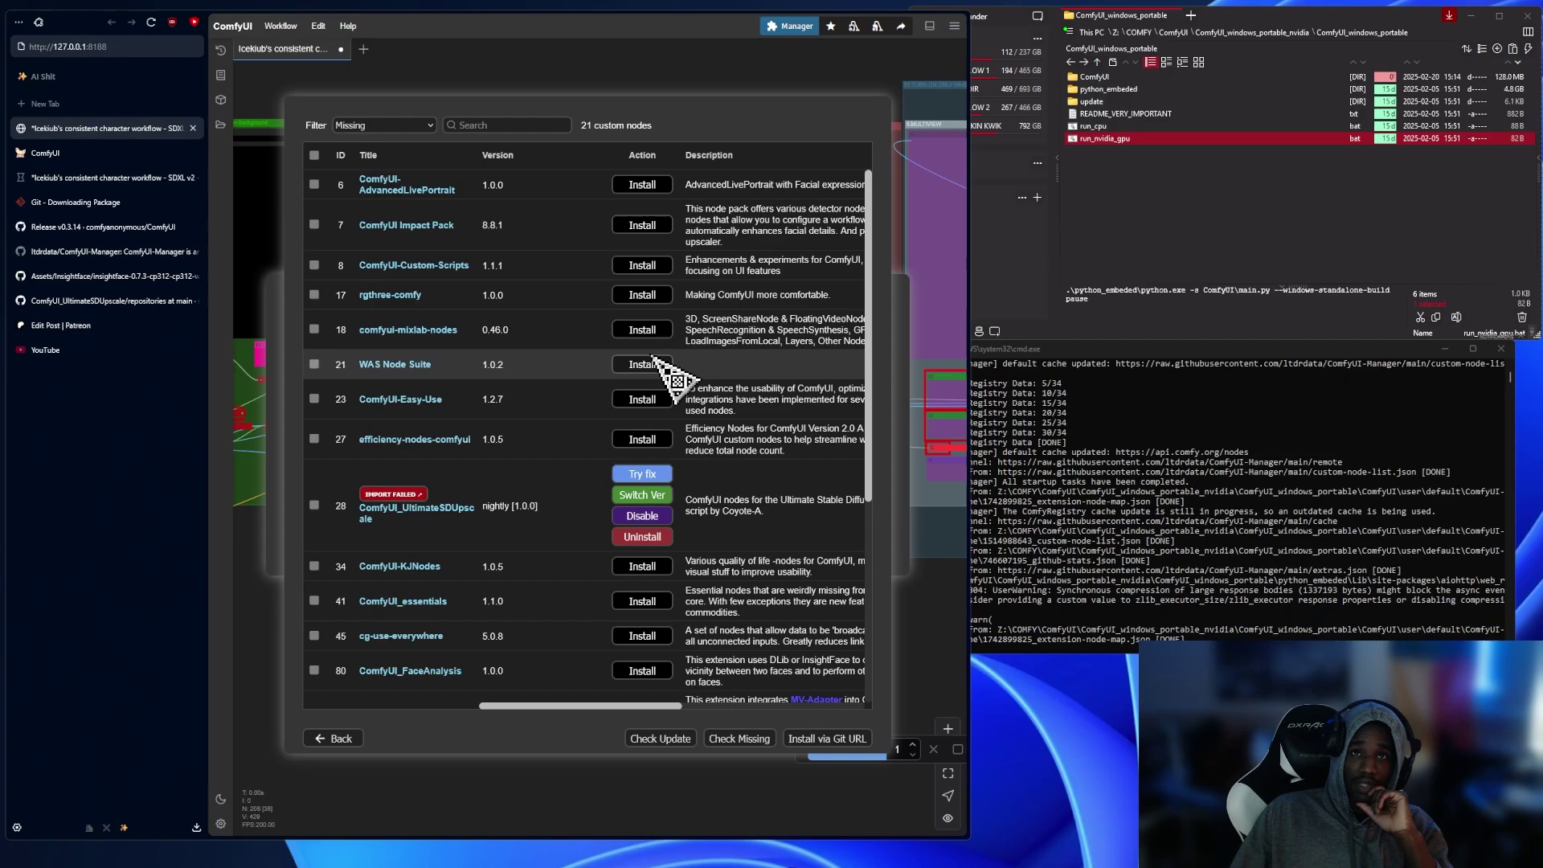
scroll(626, 365, "down", 3)
scroll(613, 362, "down", 1)
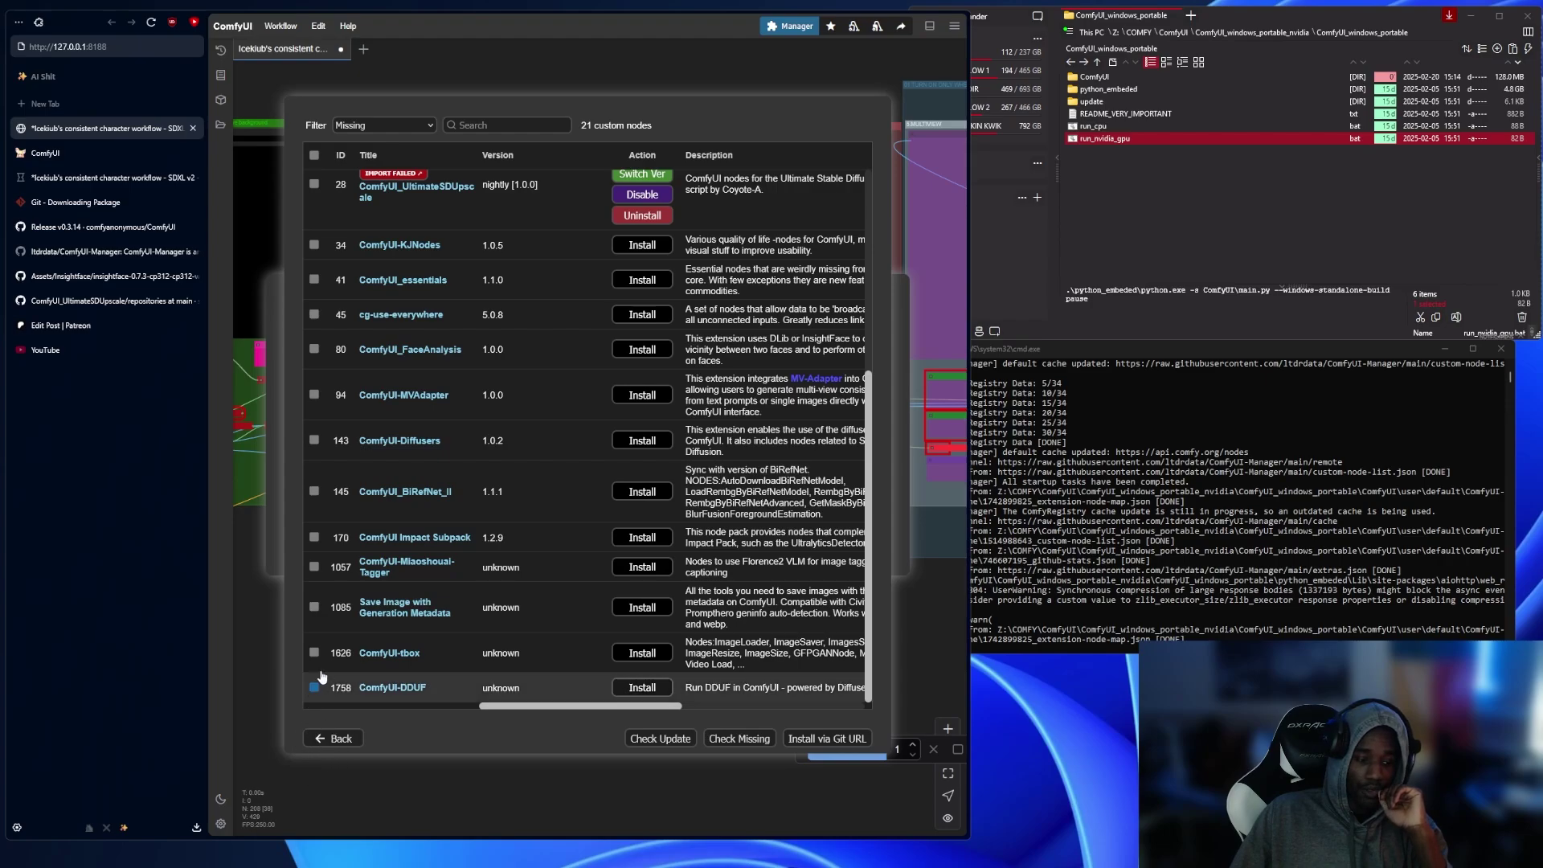
scroll(378, 635, "up", 4)
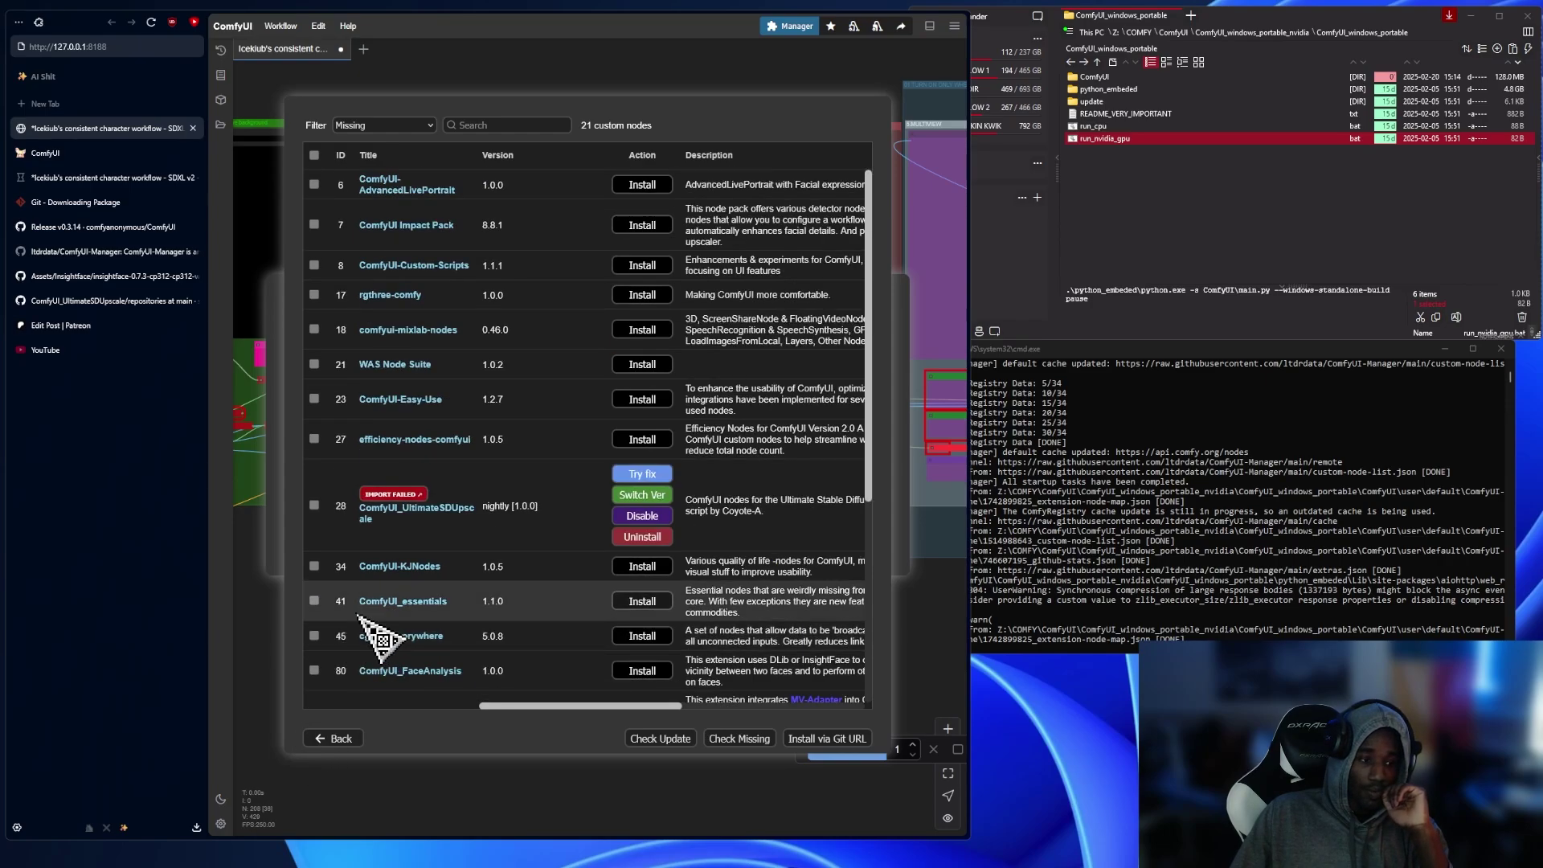
Step: Select all twenty missing node packs and install them until each shows Restart Required
left_click(314, 157)
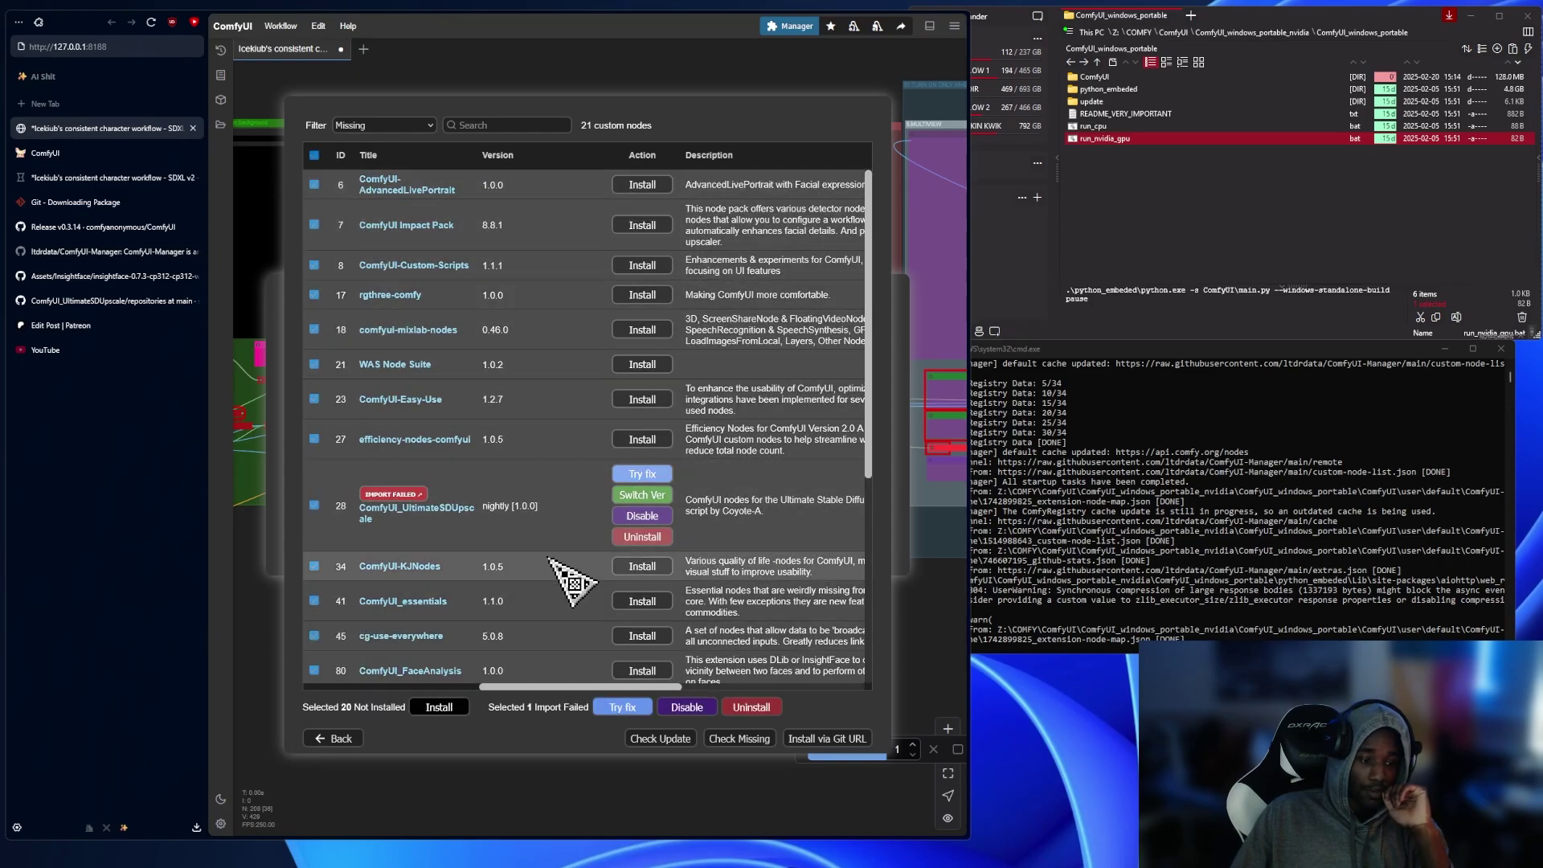
scroll(568, 568, "down", 4)
scroll(563, 591, "up", 1)
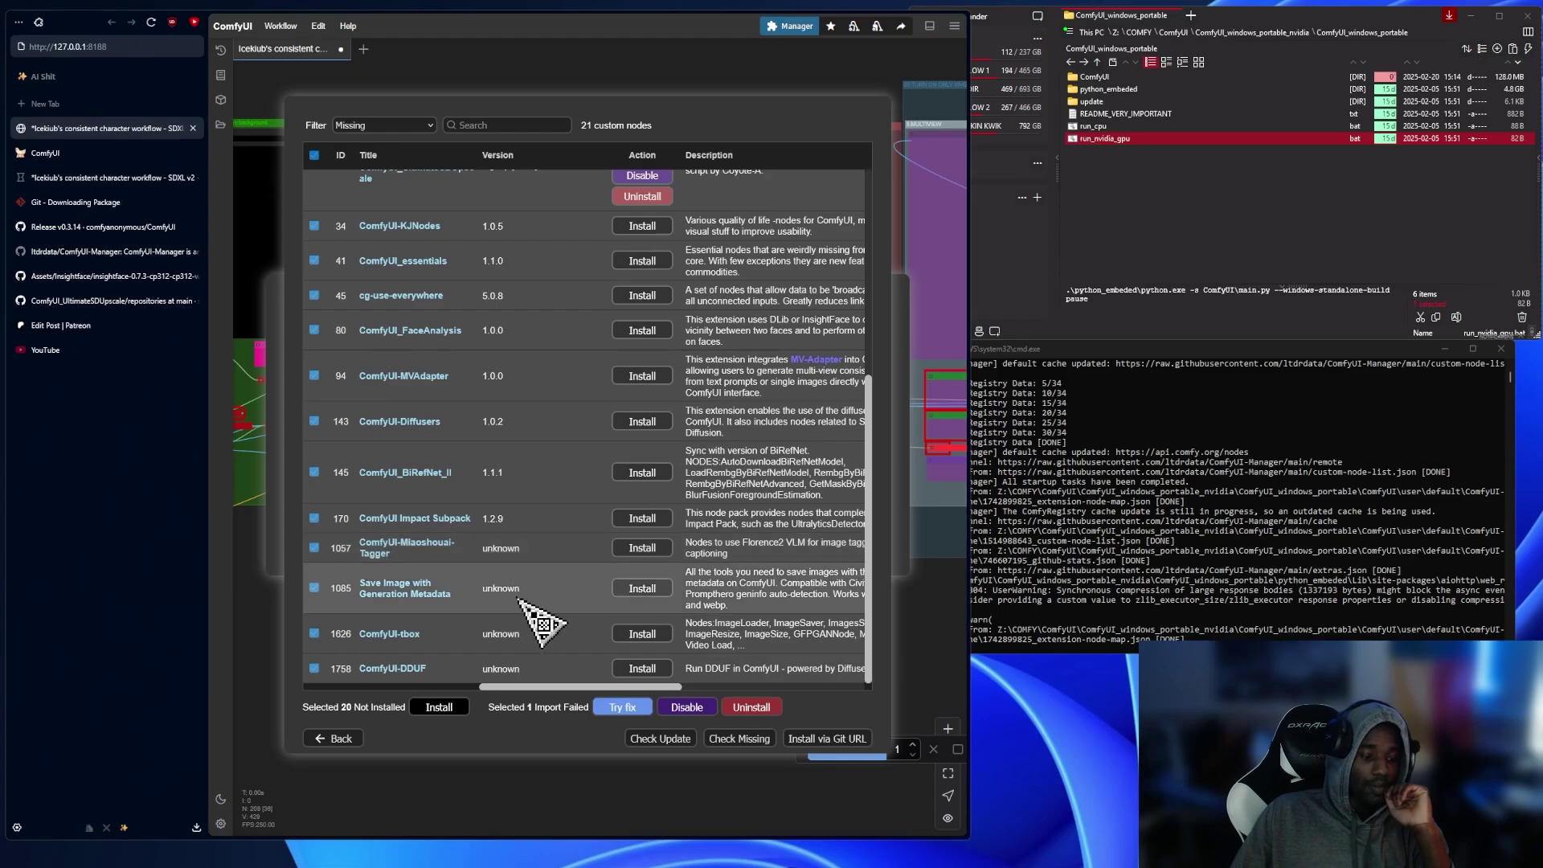
left_click(438, 708)
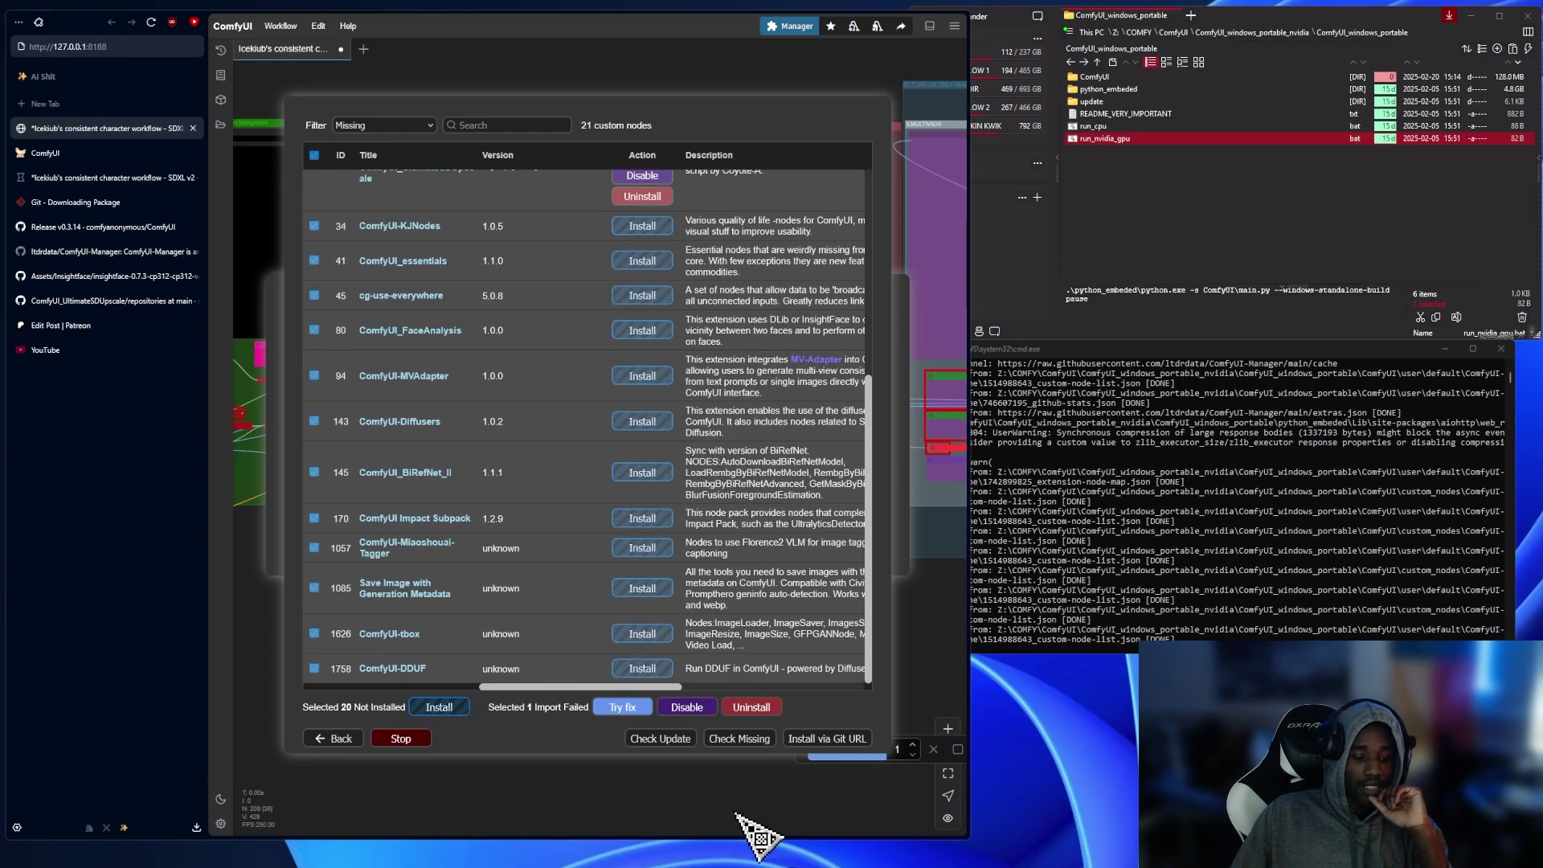
scroll(723, 522, "up", 4)
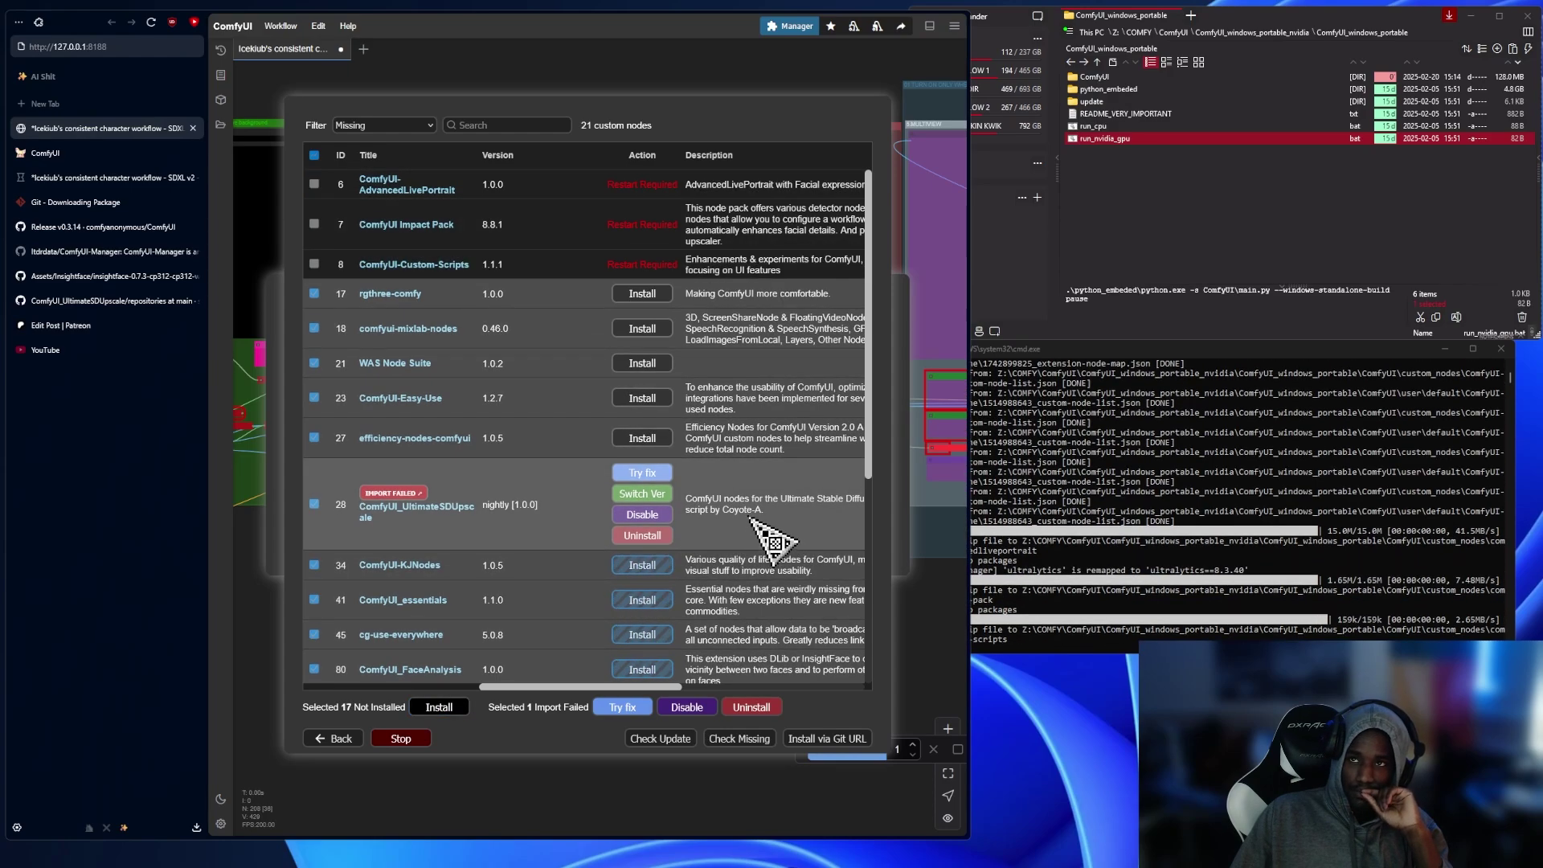
left_click(982, 551)
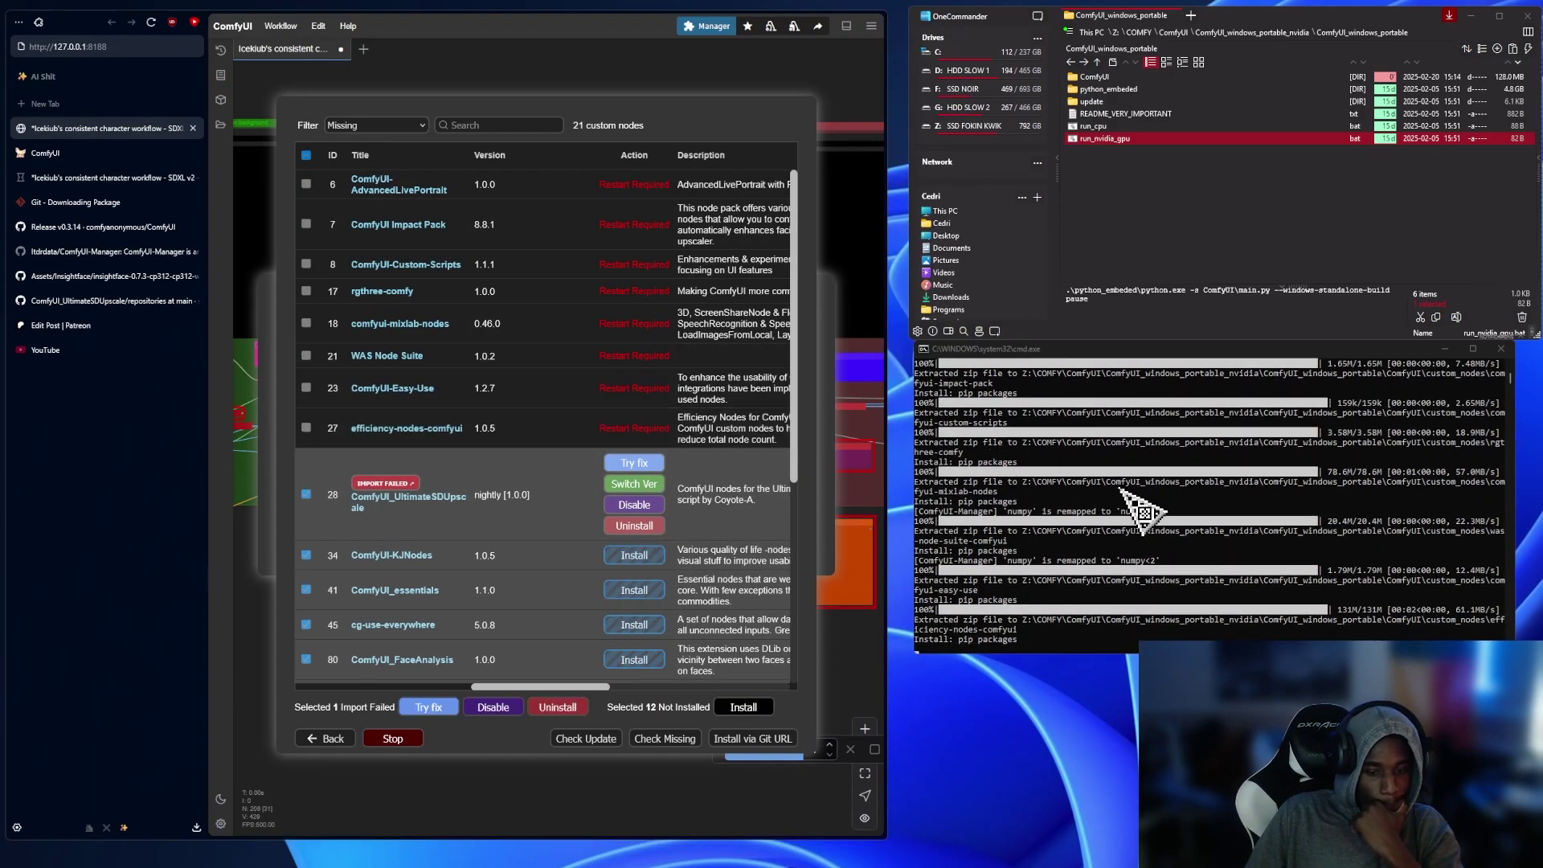
scroll(713, 416, "down", 2)
scroll(534, 398, "down", 2)
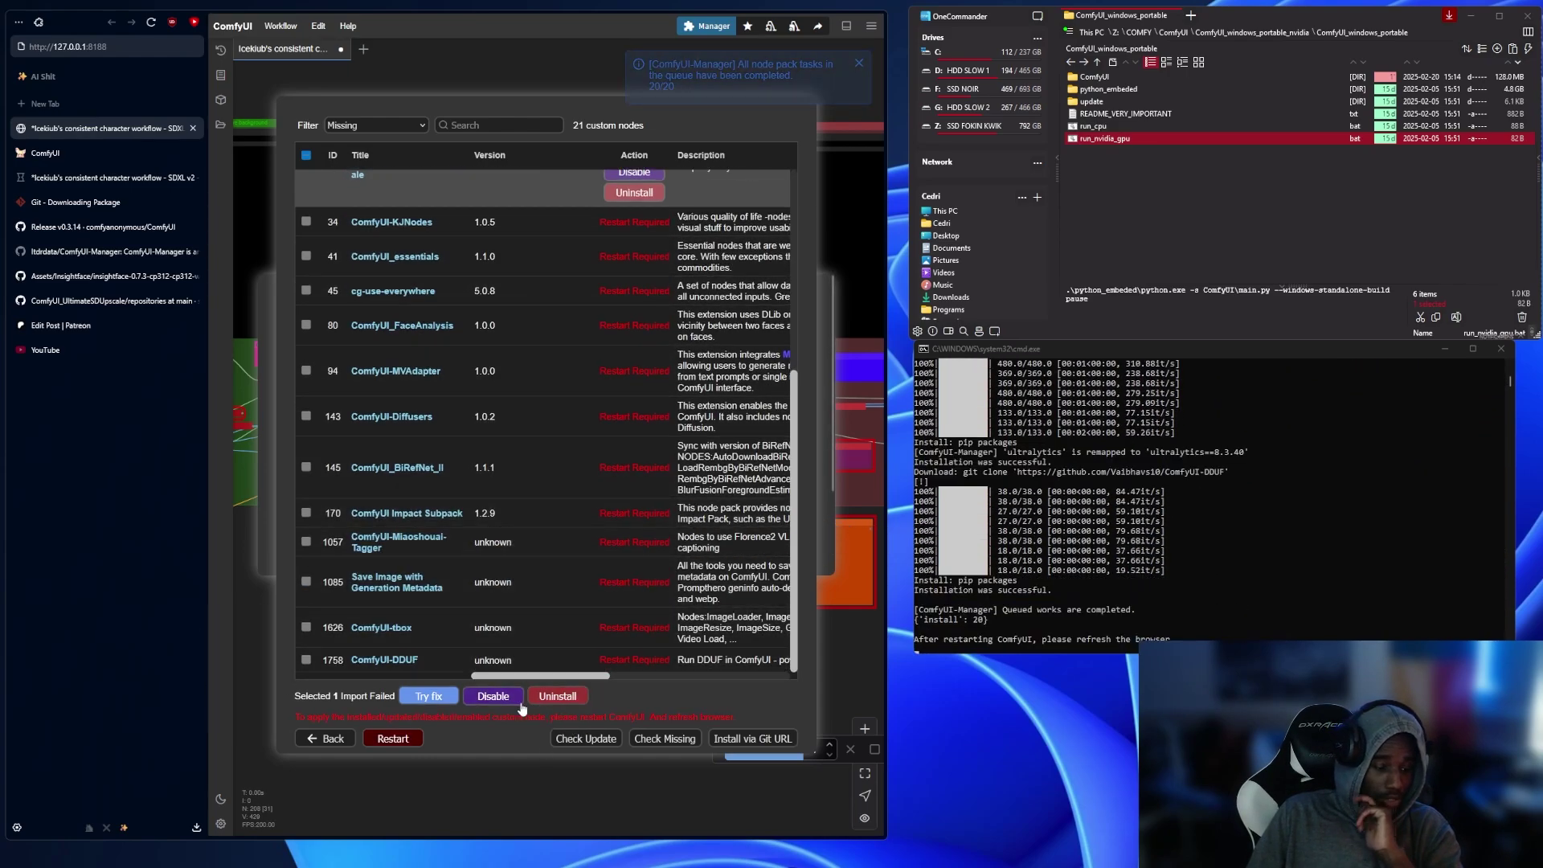
Step: Restart ComfyUI with a confirmed reboot, then relaunch run_nvidia_gpu.bat in a fresh console
left_click(399, 744)
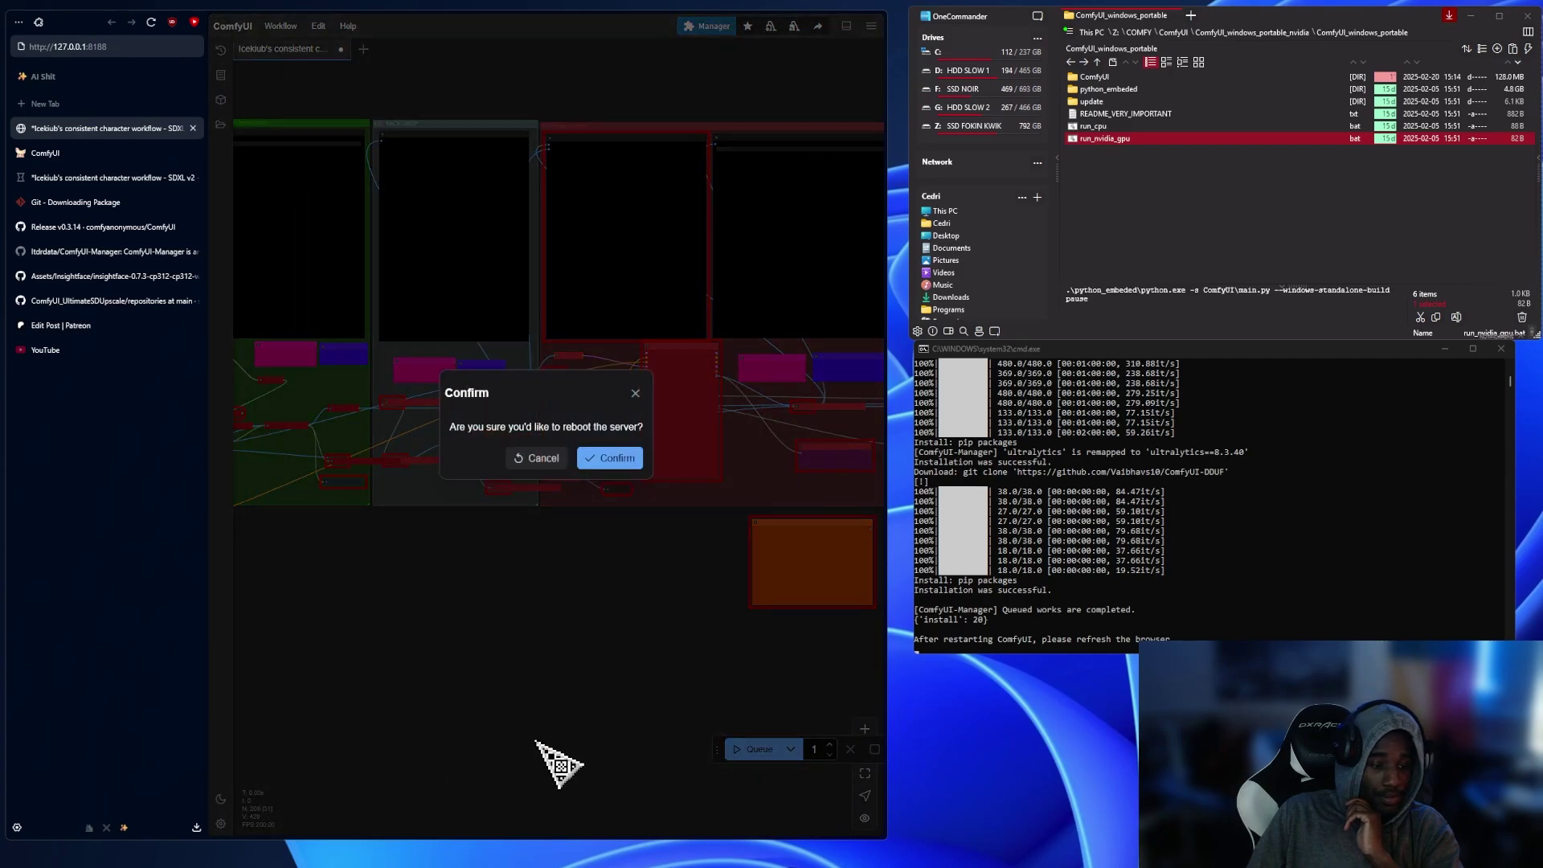
left_click(611, 458)
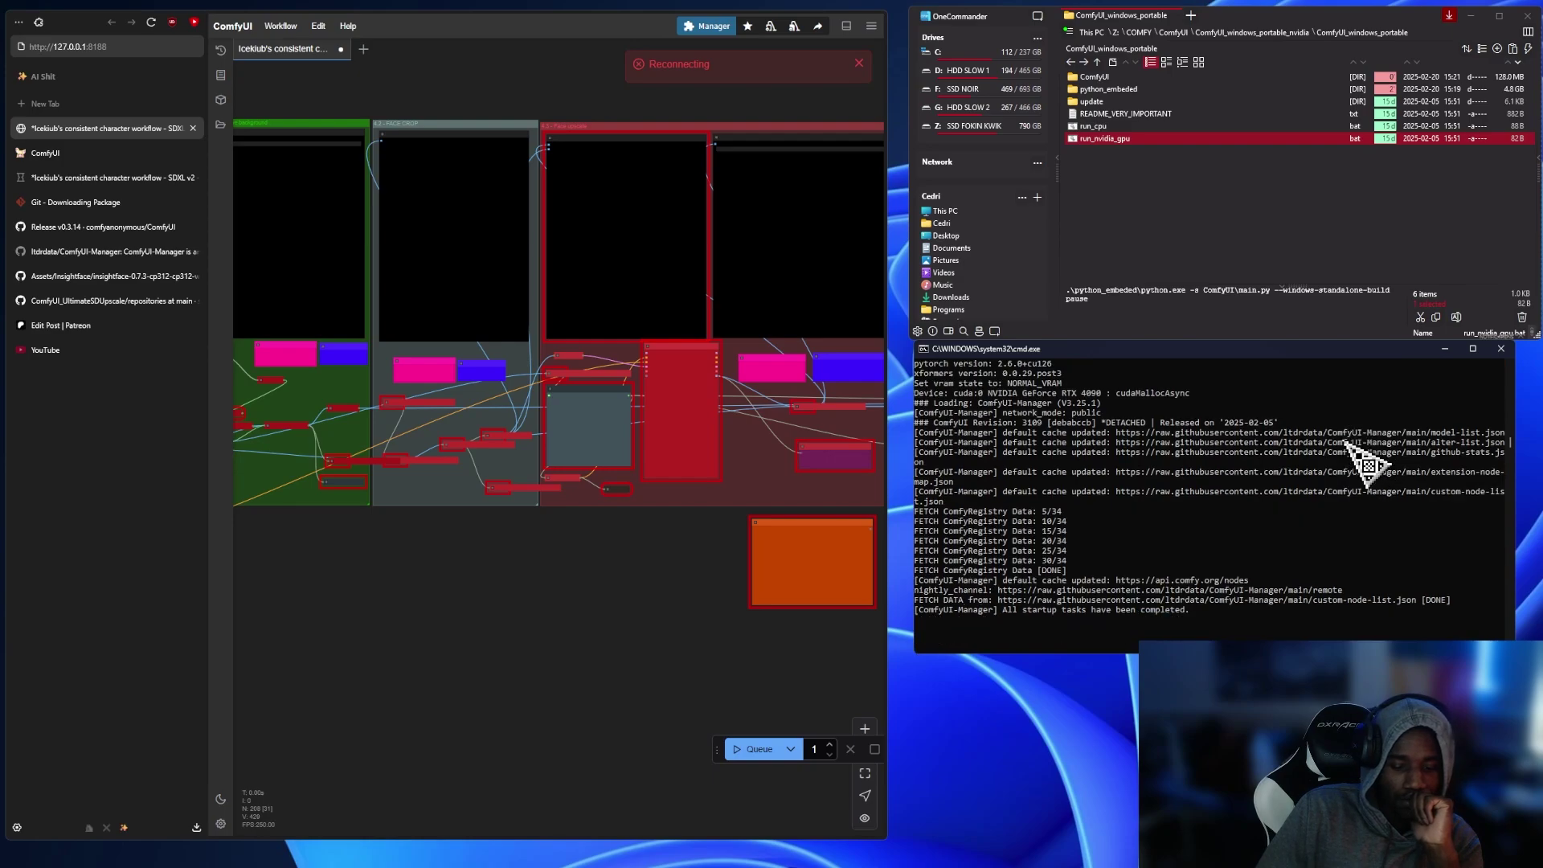
left_click(1501, 349)
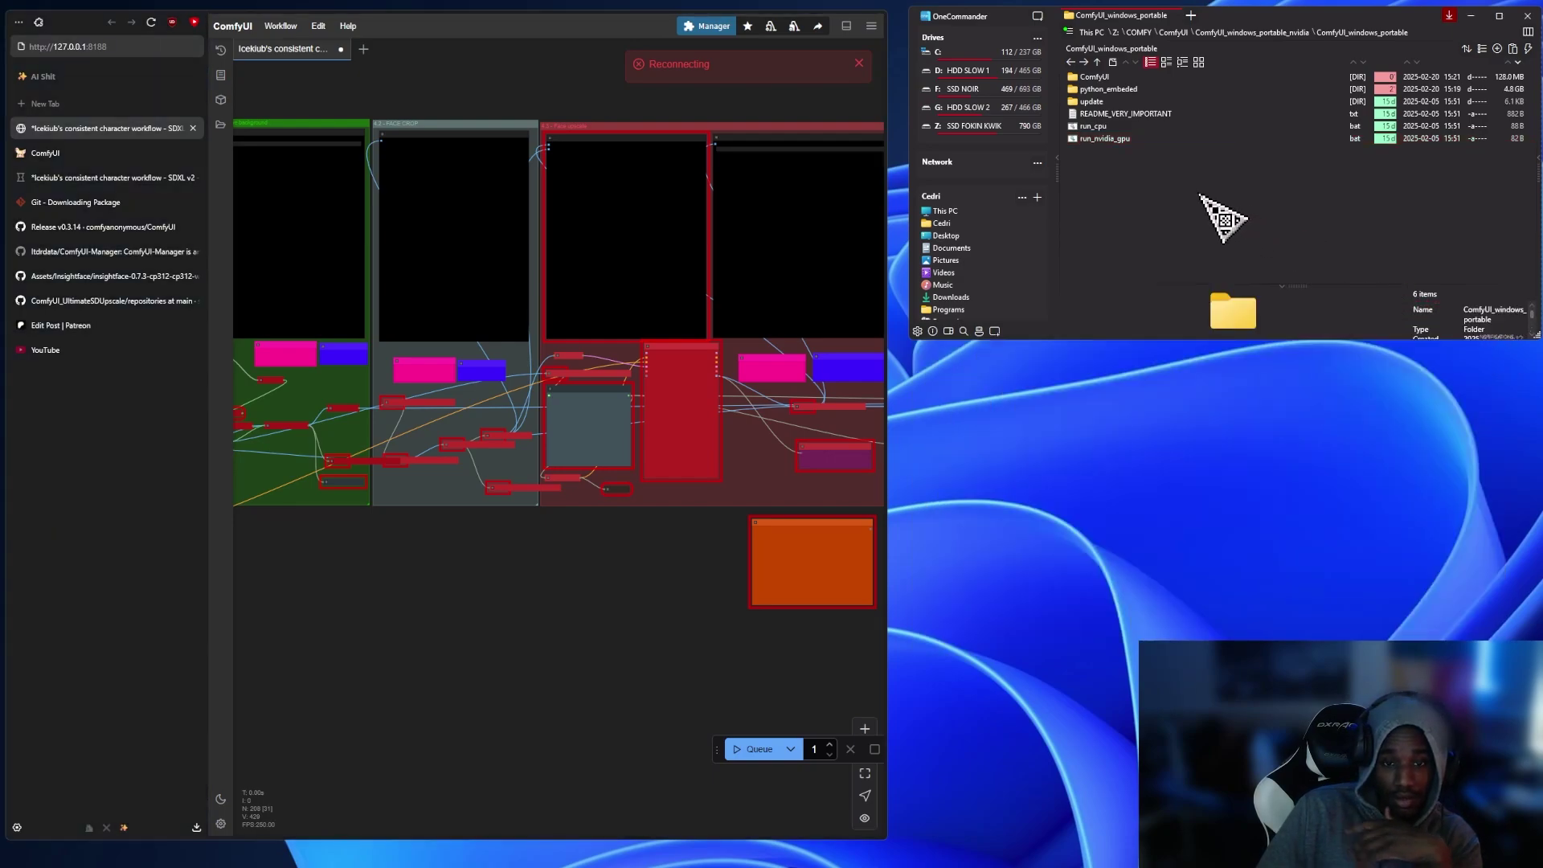
double_click(1126, 140)
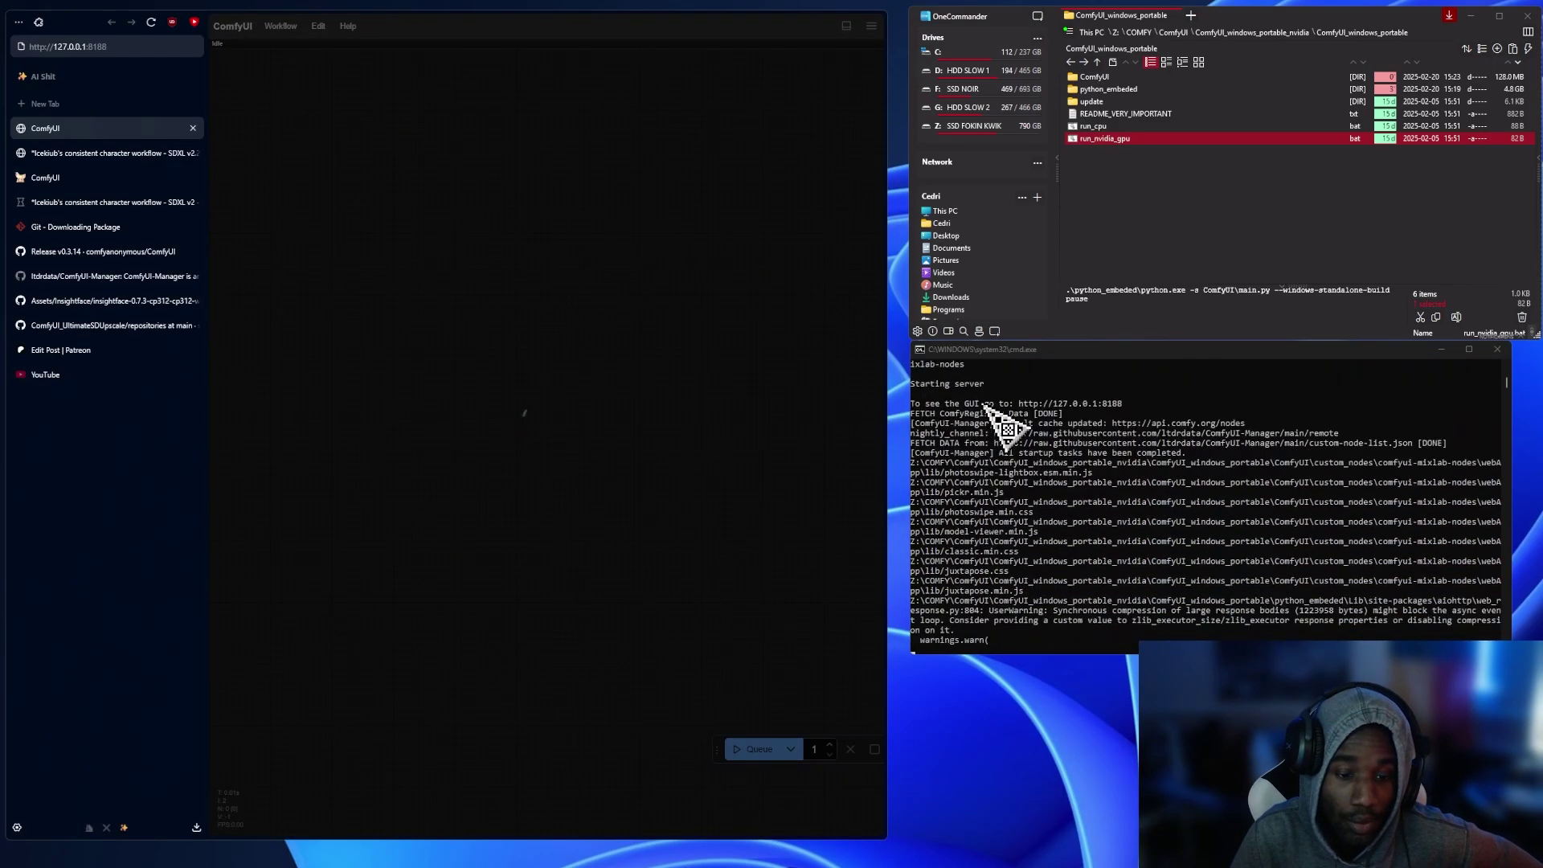
Step: Widen the browser window and dismiss the notice listing four missing node types
left_click_drag(1123, 356, 1151, 359)
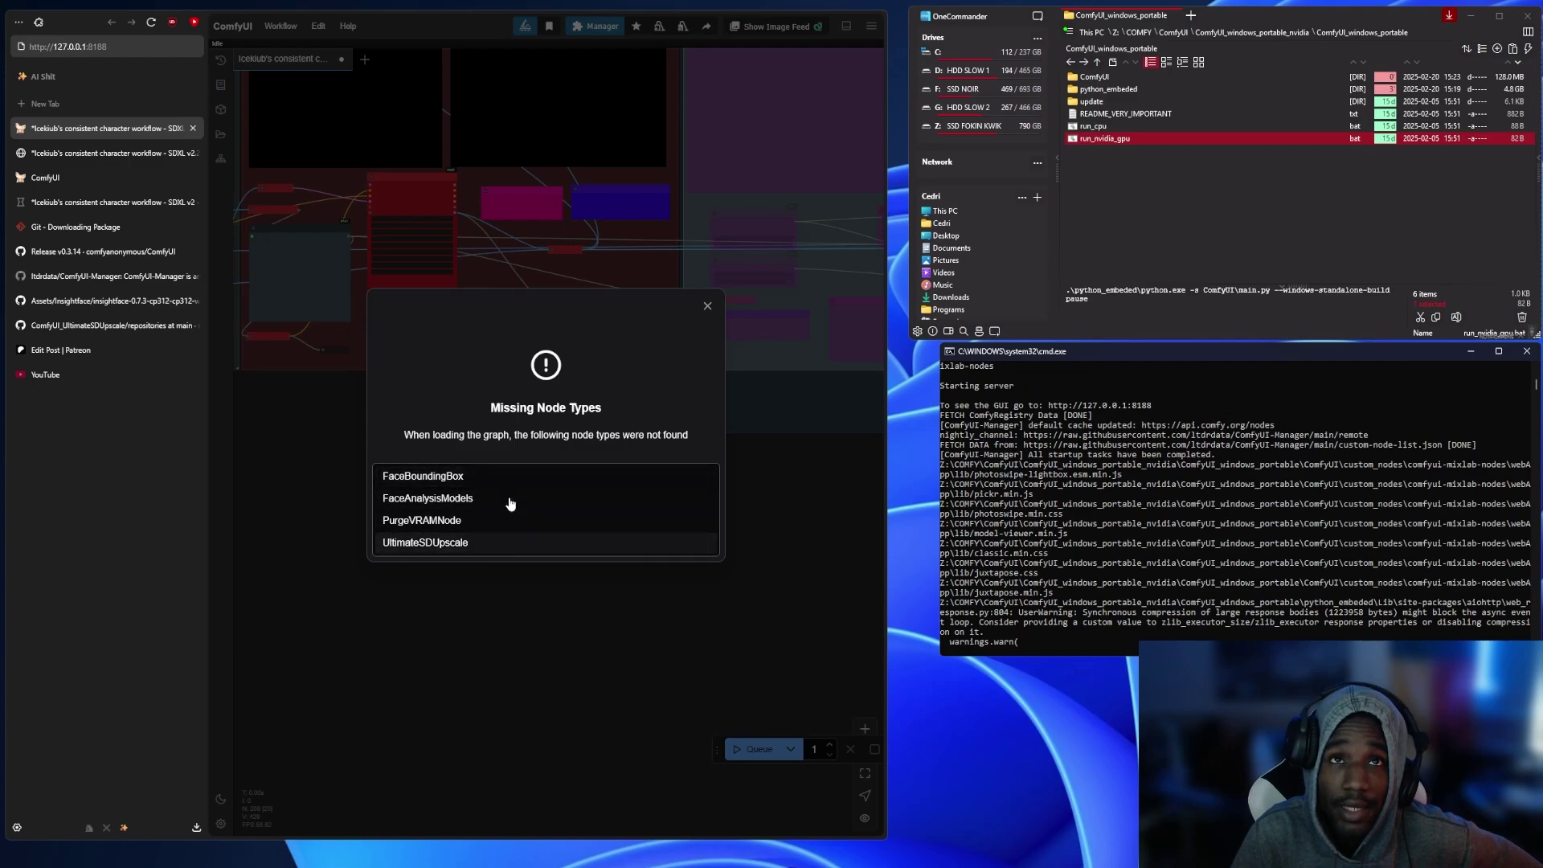
left_click_drag(890, 540, 933, 537)
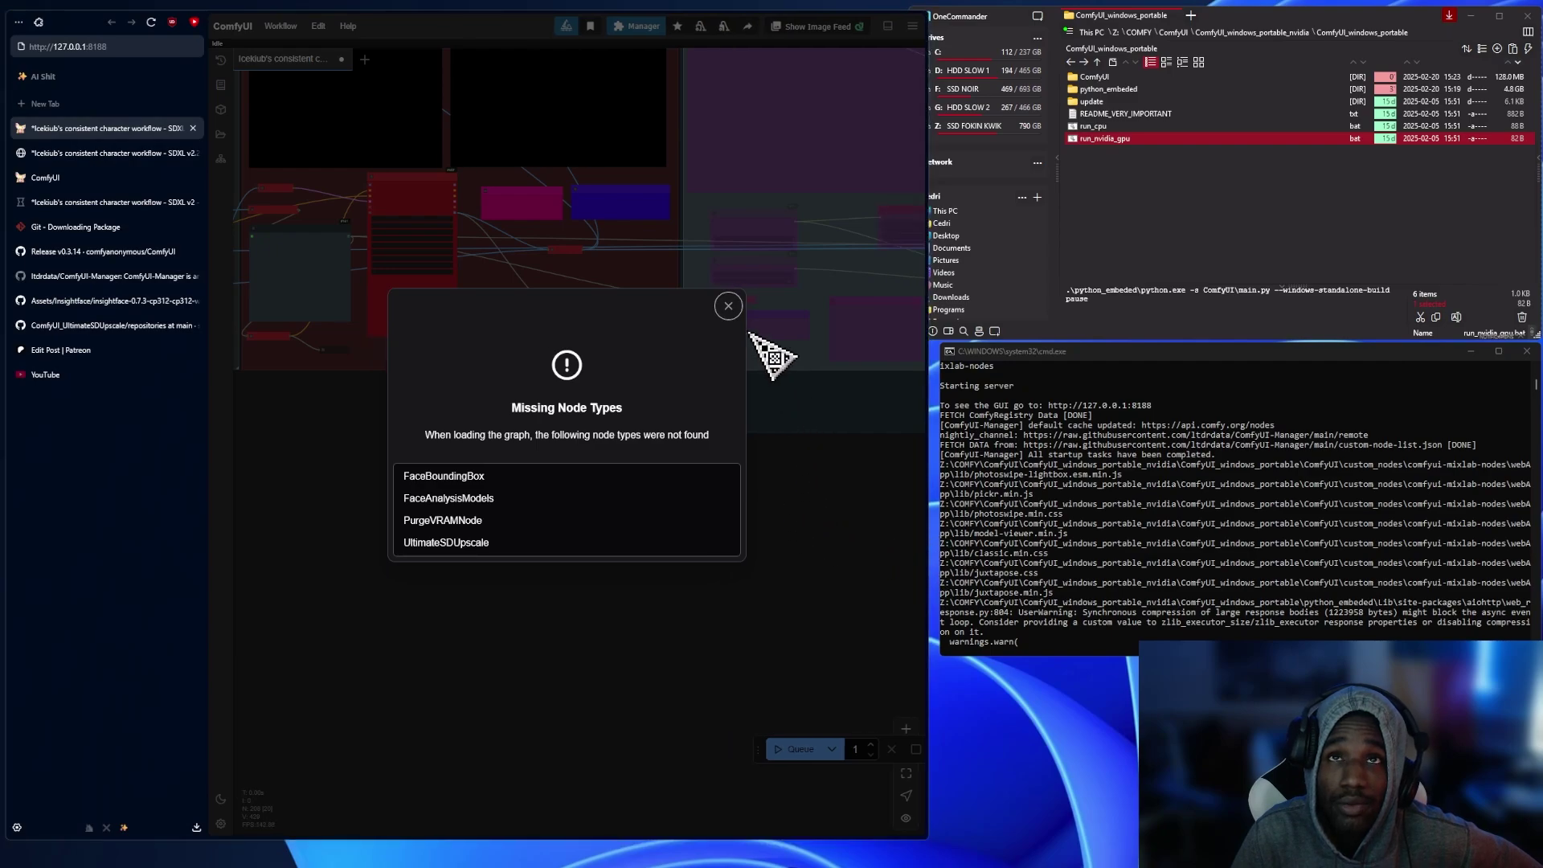
left_click(727, 307)
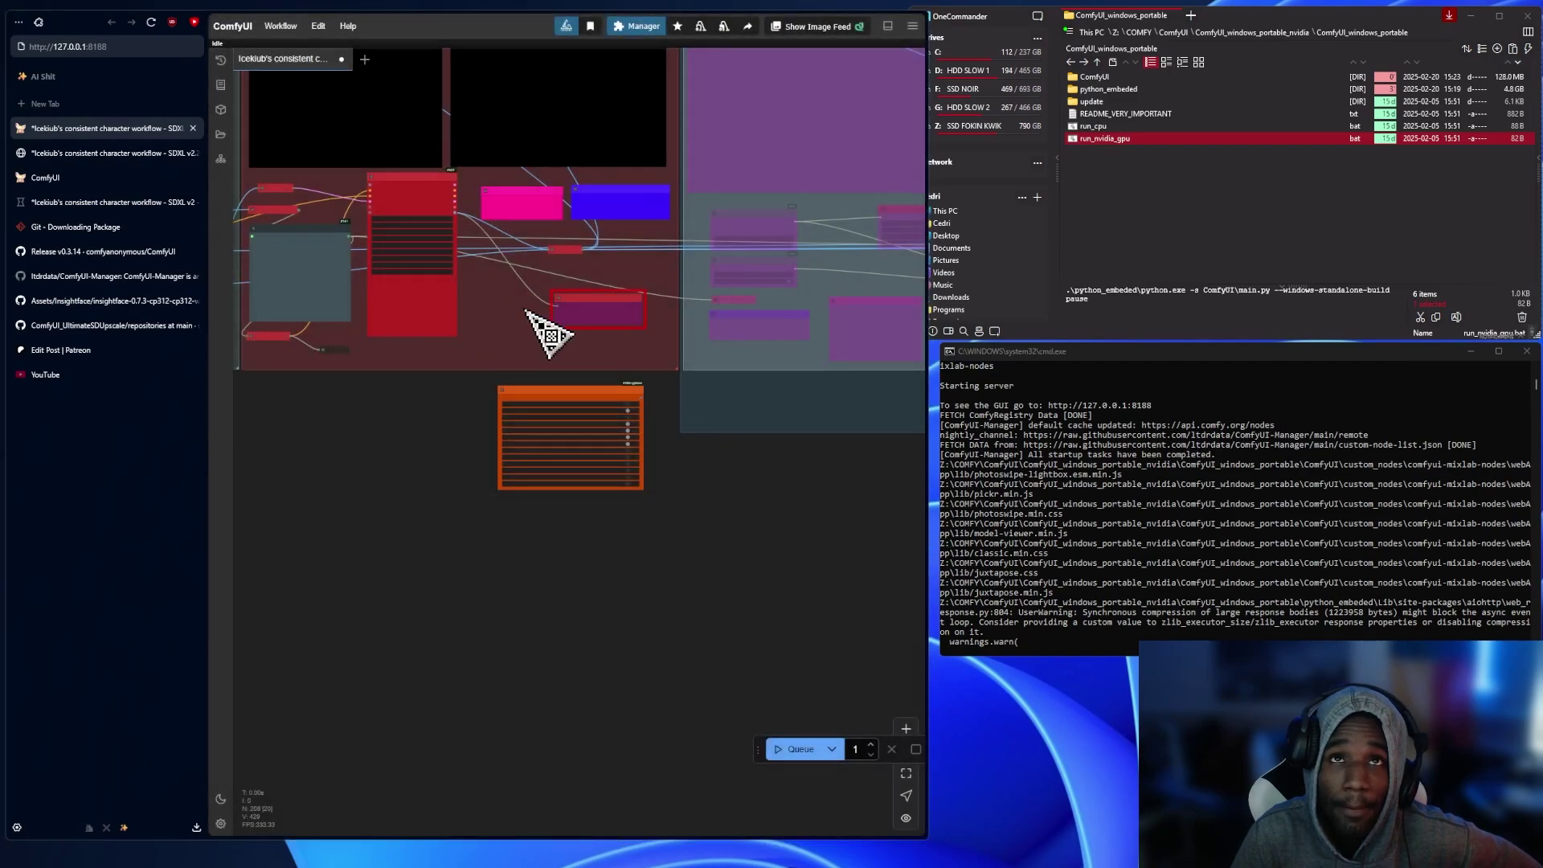
scroll(432, 404, "up", 2)
scroll(432, 403, "up", 3)
scroll(432, 403, "down", 4)
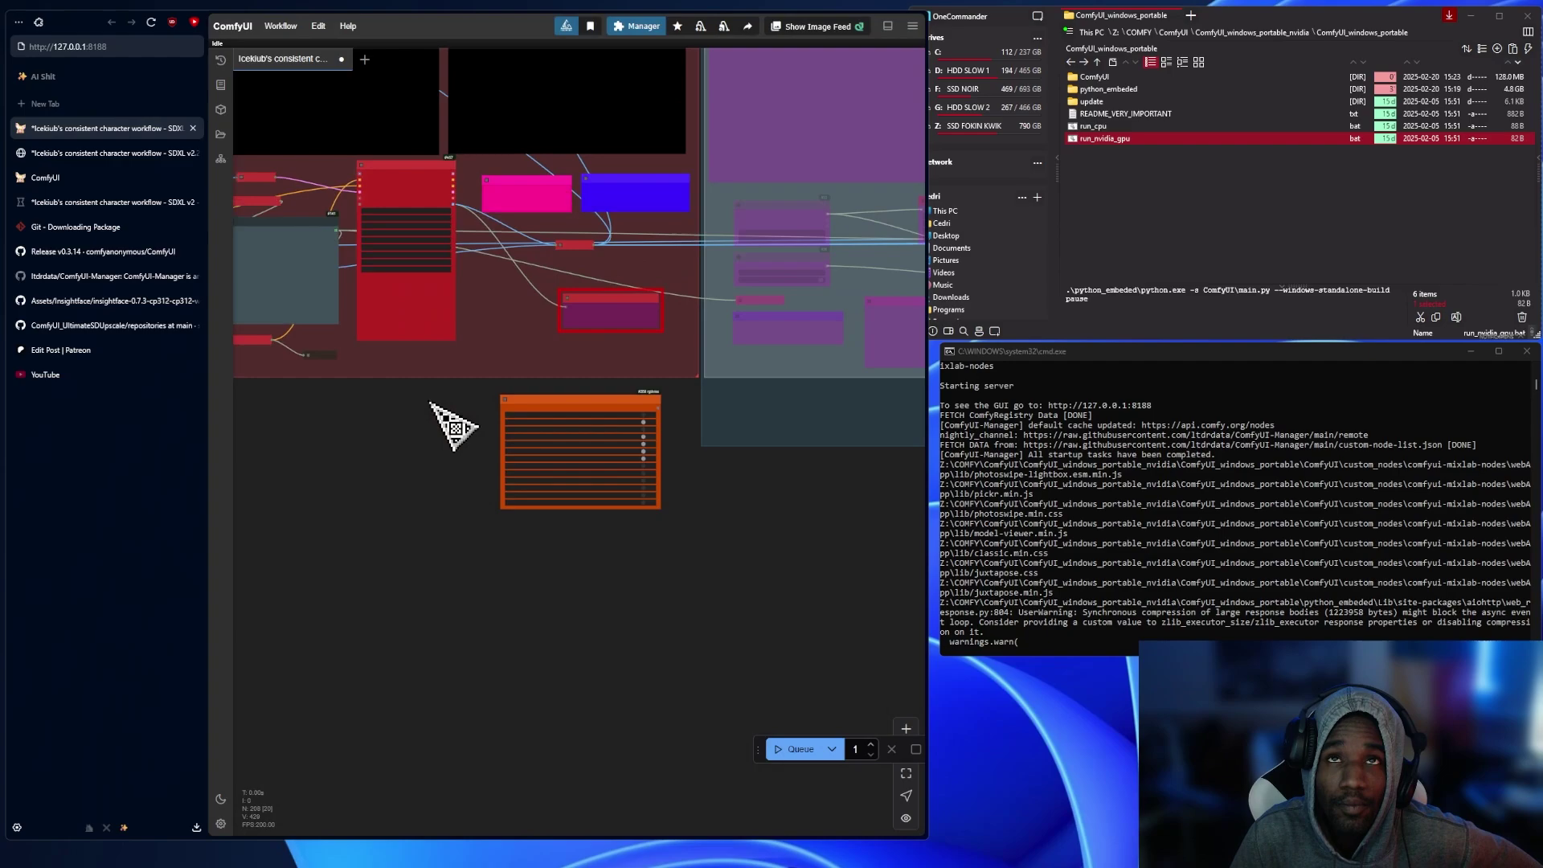
Step: Zoom around the reloaded character workflow to look over all its node groups
scroll(630, 630, "down", 2)
scroll(483, 575, "up", 3)
scroll(654, 369, "up", 3)
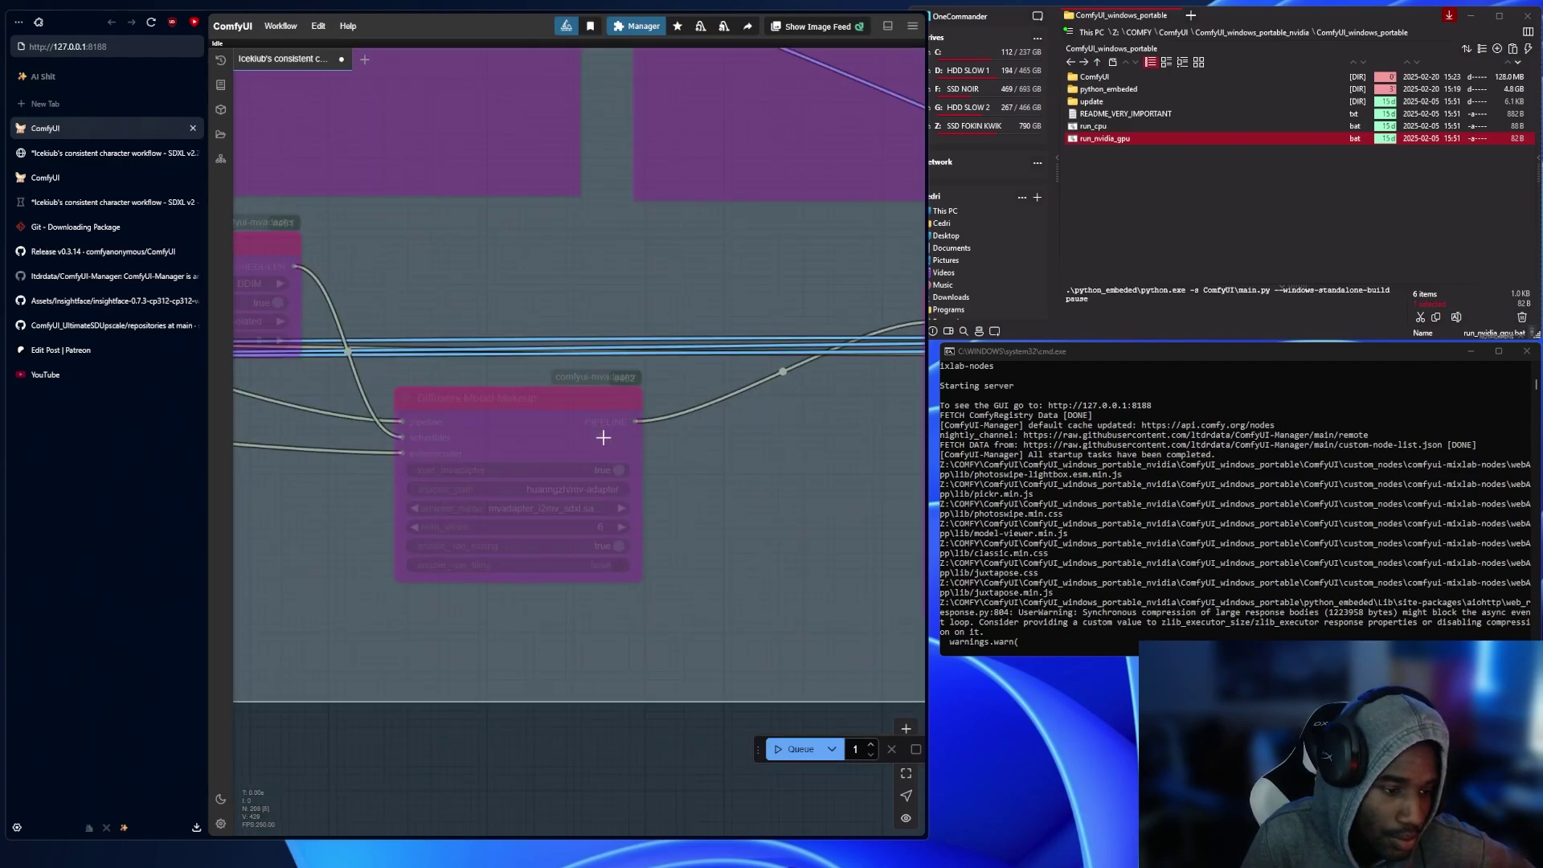
scroll(604, 437, "down", 2)
scroll(603, 441, "down", 3)
scroll(878, 593, "down", 2)
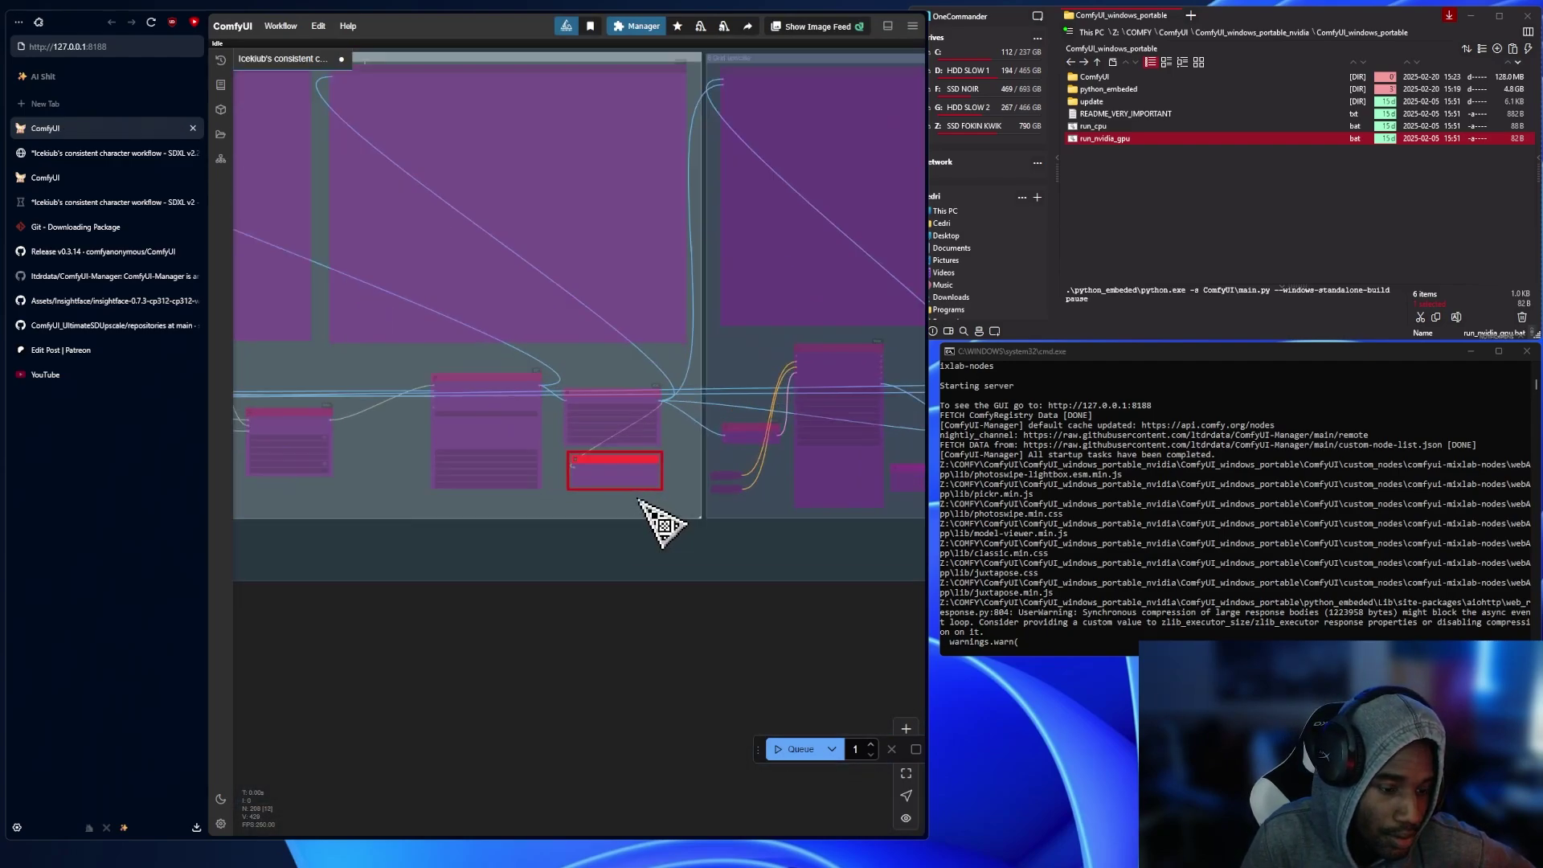
scroll(611, 448, "up", 2)
scroll(595, 447, "down", 3)
scroll(592, 458, "down", 2)
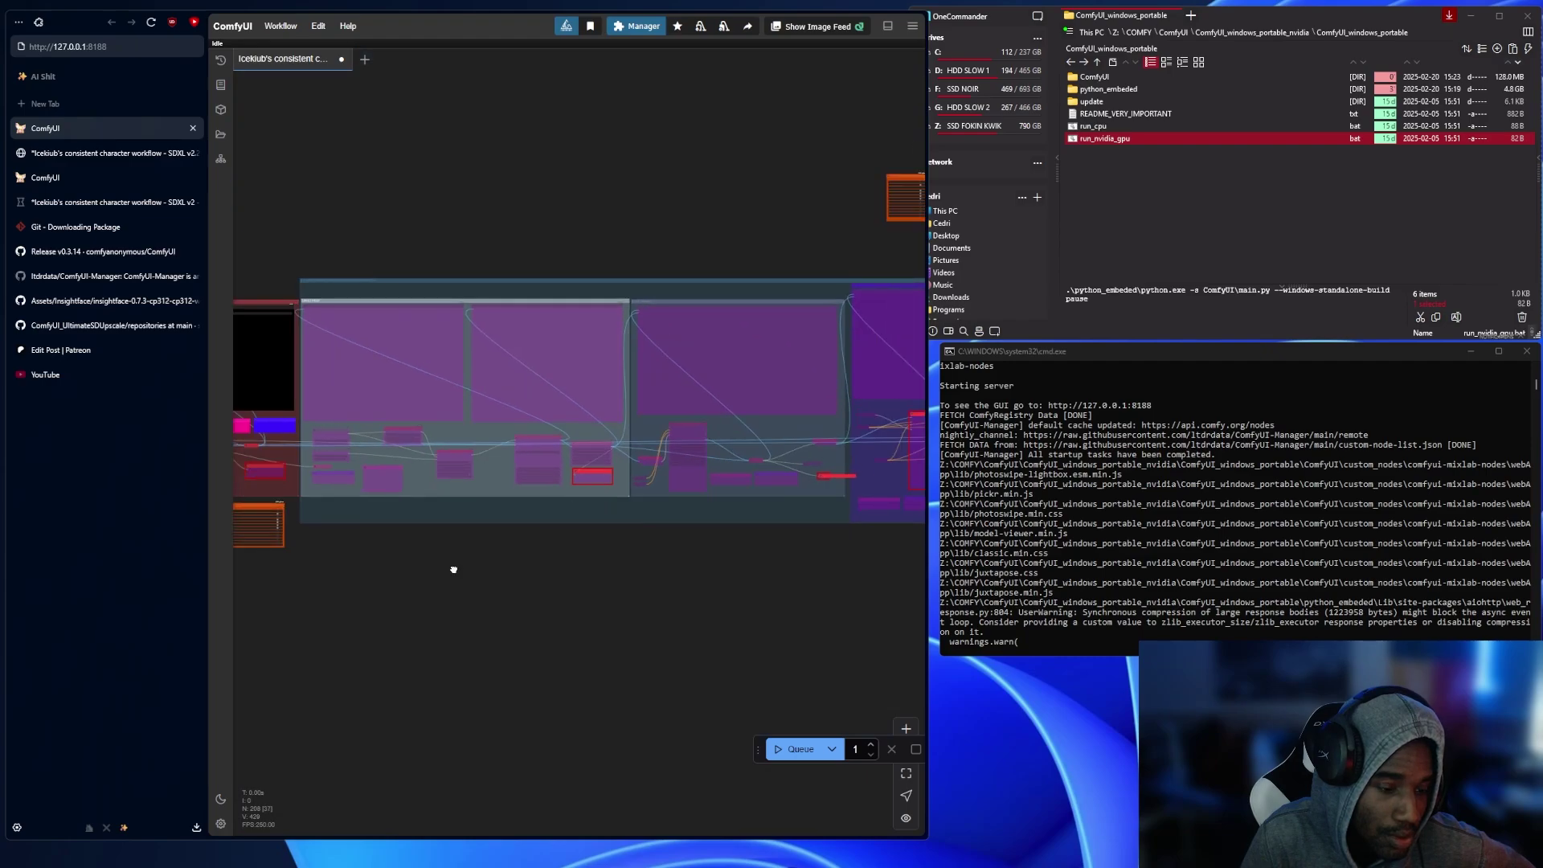
scroll(803, 614, "up", 1)
scroll(589, 399, "up", 2)
scroll(685, 555, "up", 3)
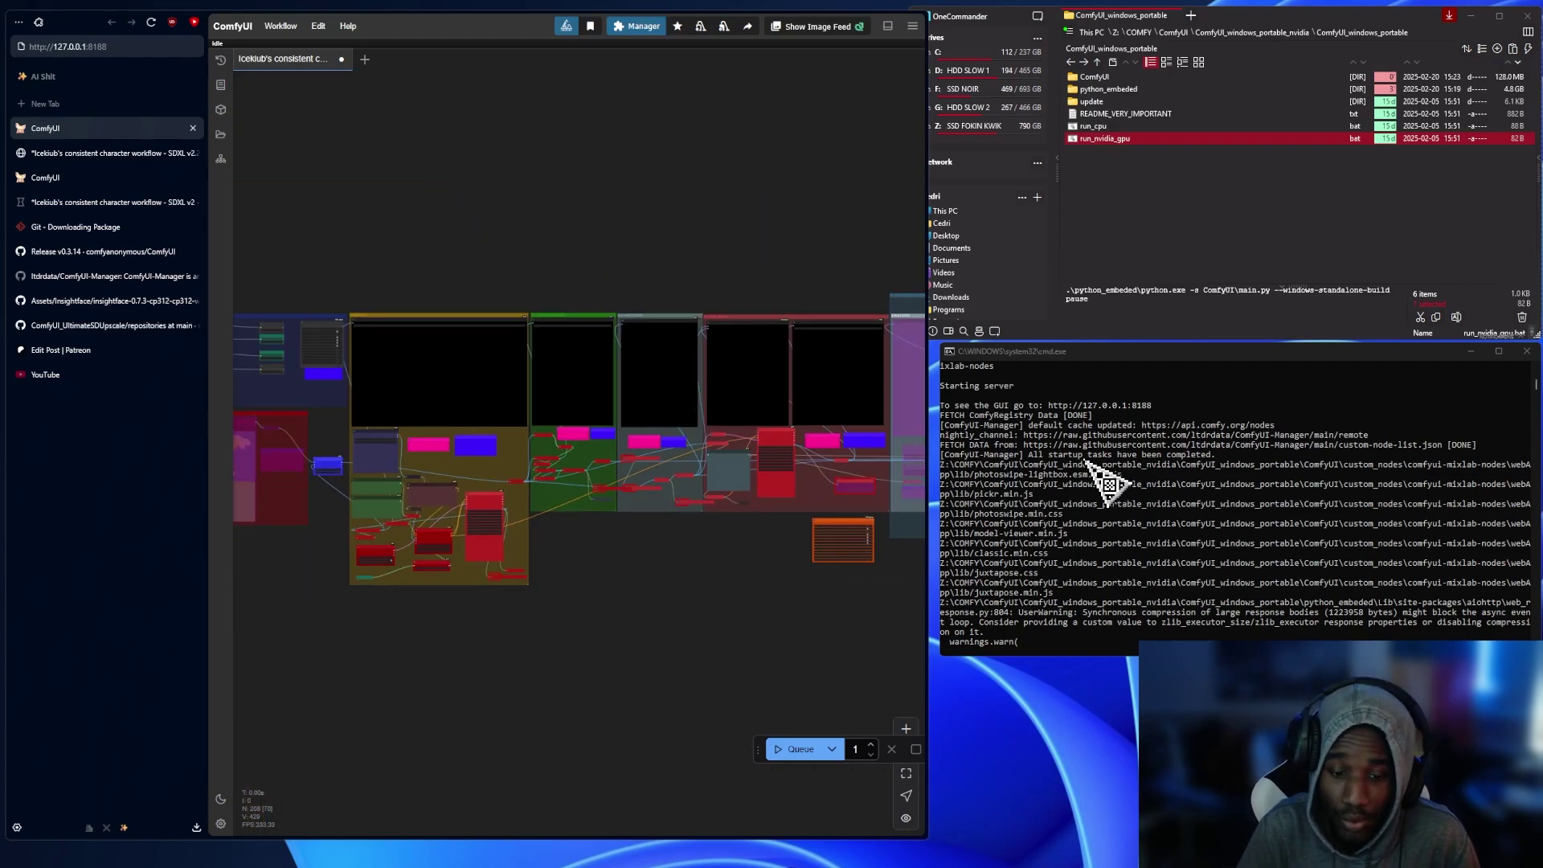
left_click(1150, 466)
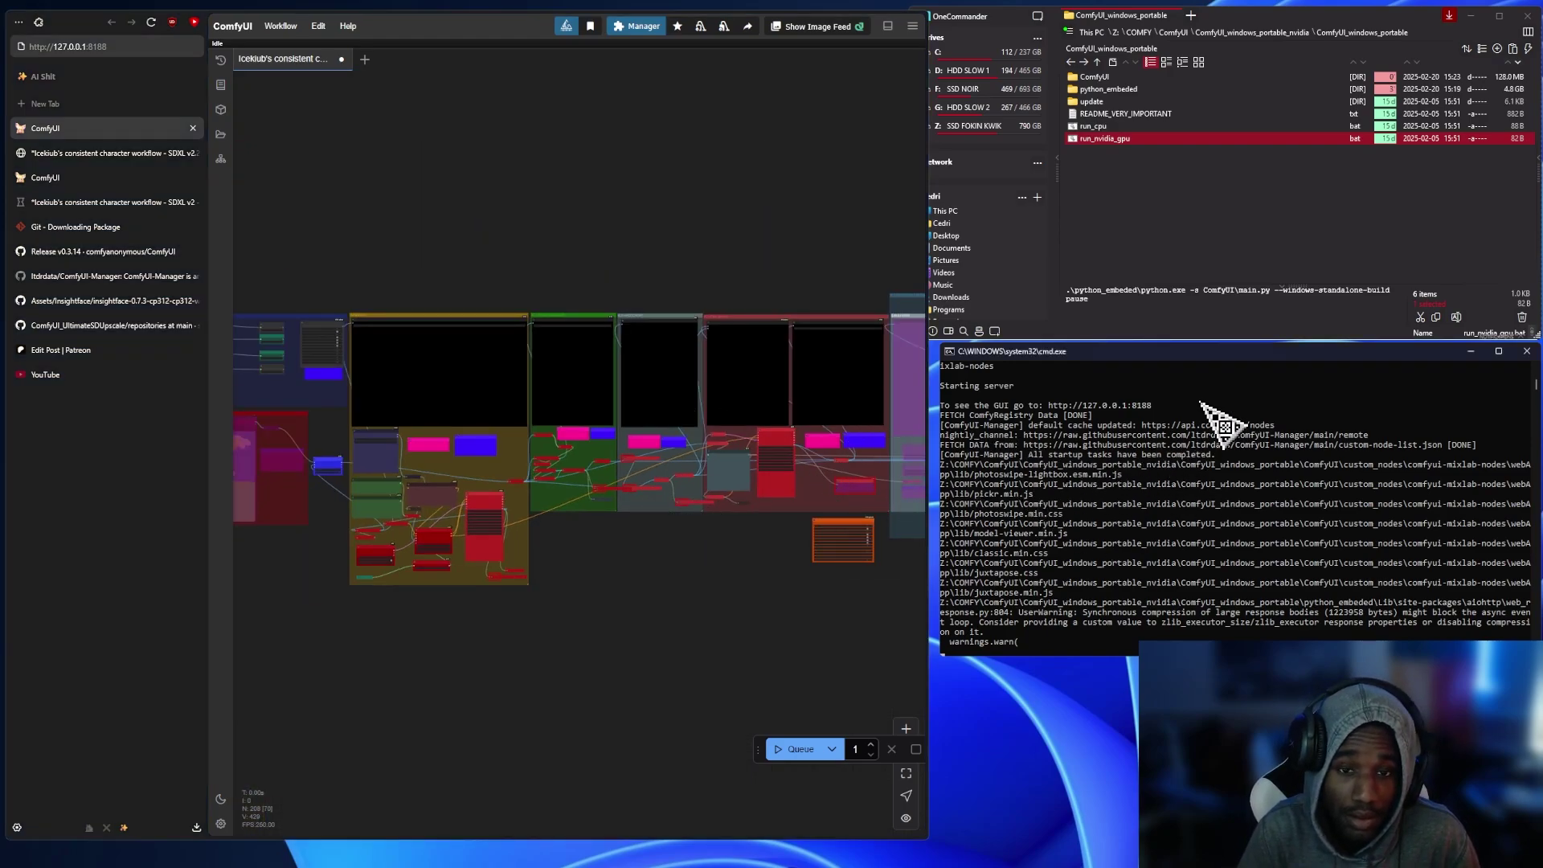
left_click(1119, 220)
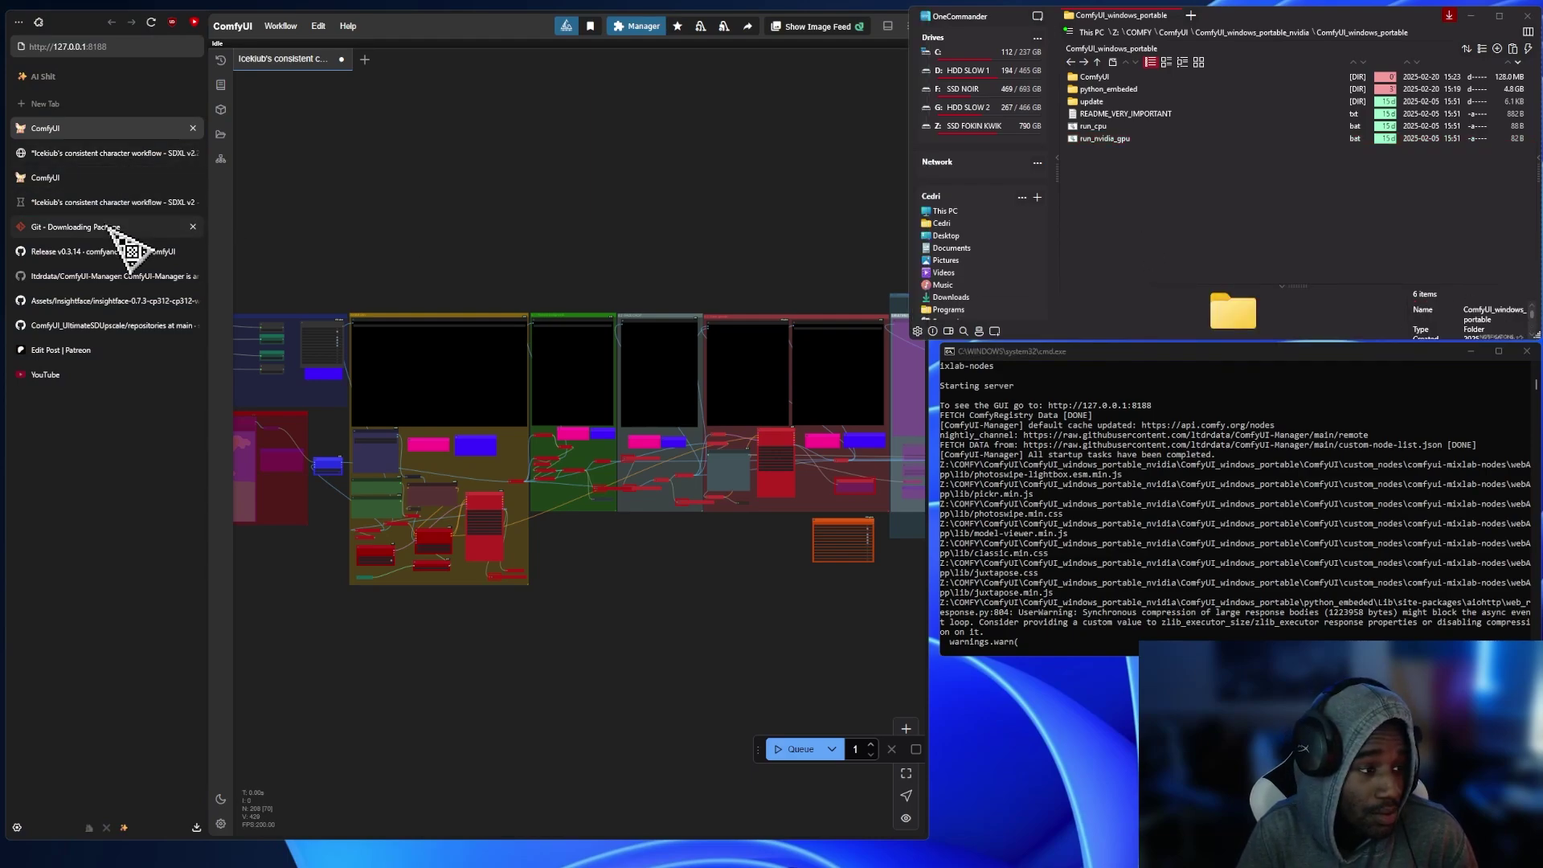
Step: Download insightface-0.7.3-cp312-cp312-win_amd64.whl as a raw file from the Insightface assets folder
left_click(145, 301)
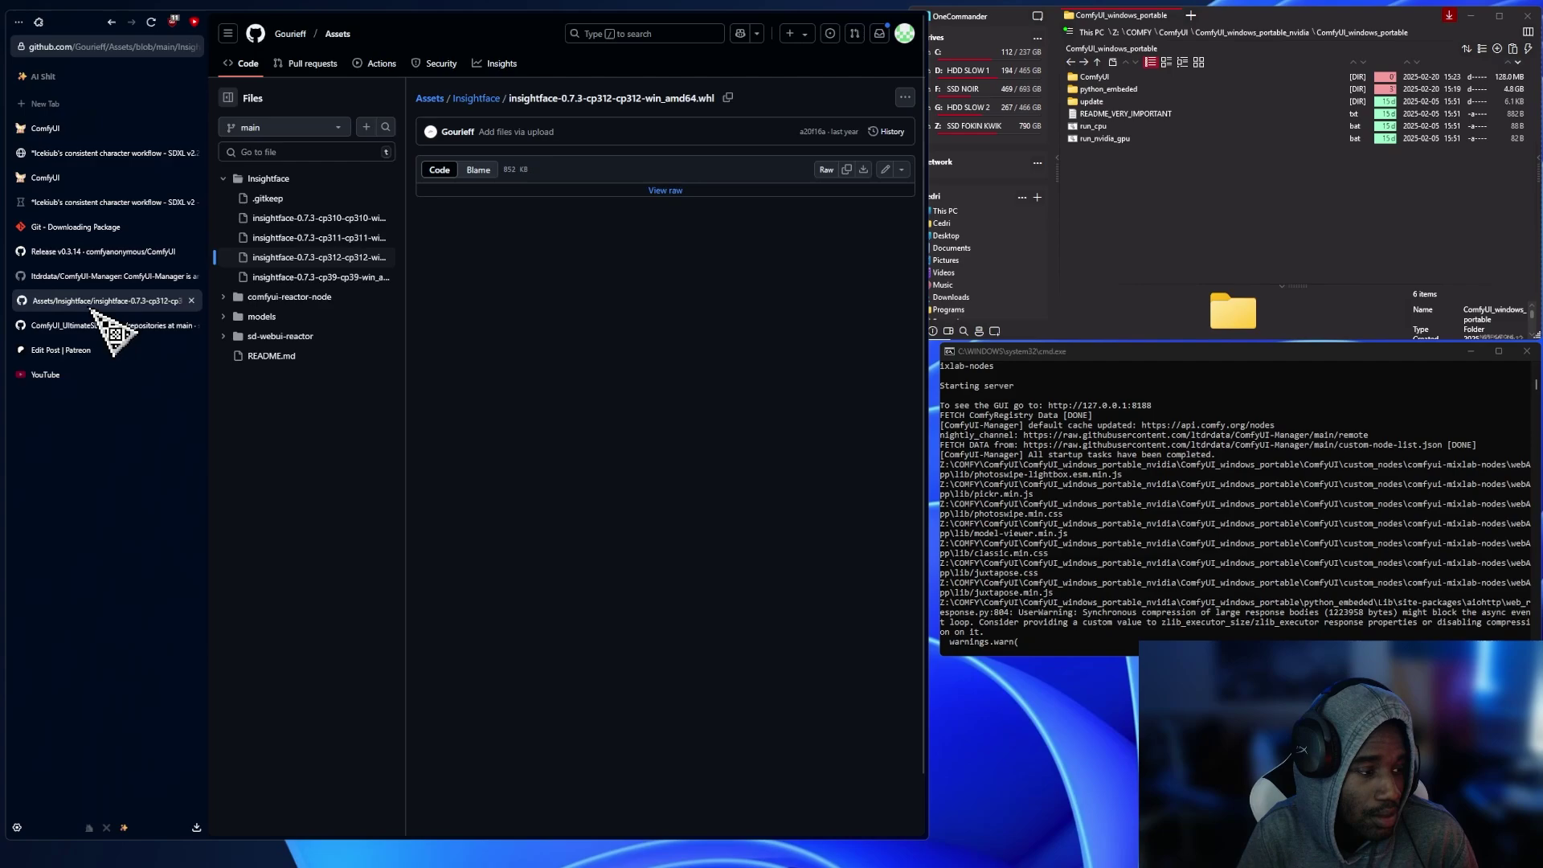
key("alt+Left")
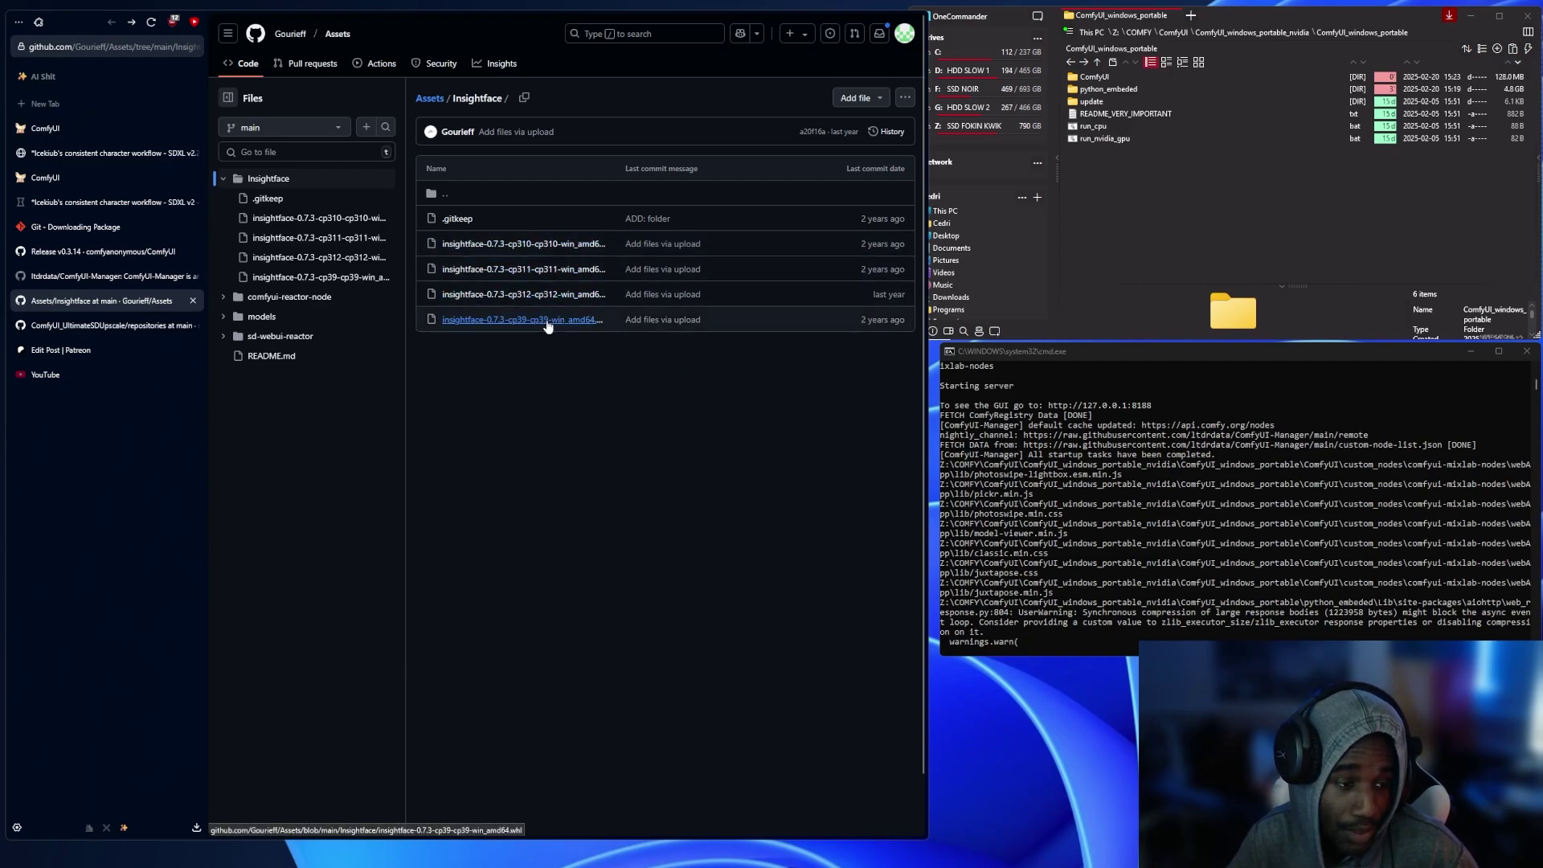
mouse_move(533, 323)
left_mouse_down()
mouse_move(581, 260)
mouse_move(730, 415)
mouse_move(530, 305)
left_mouse_up()
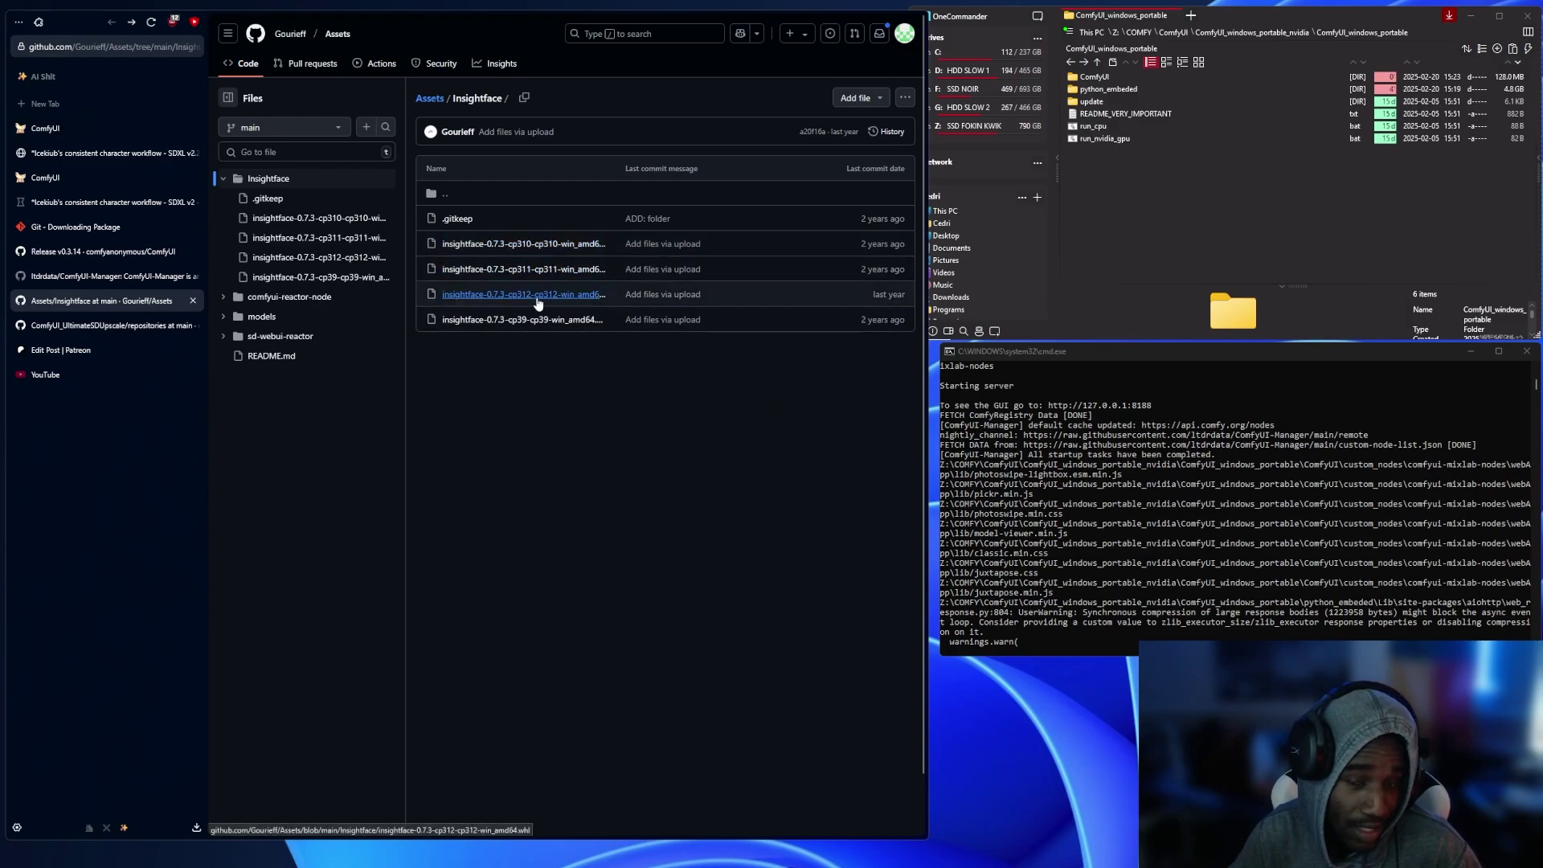
left_click(586, 297)
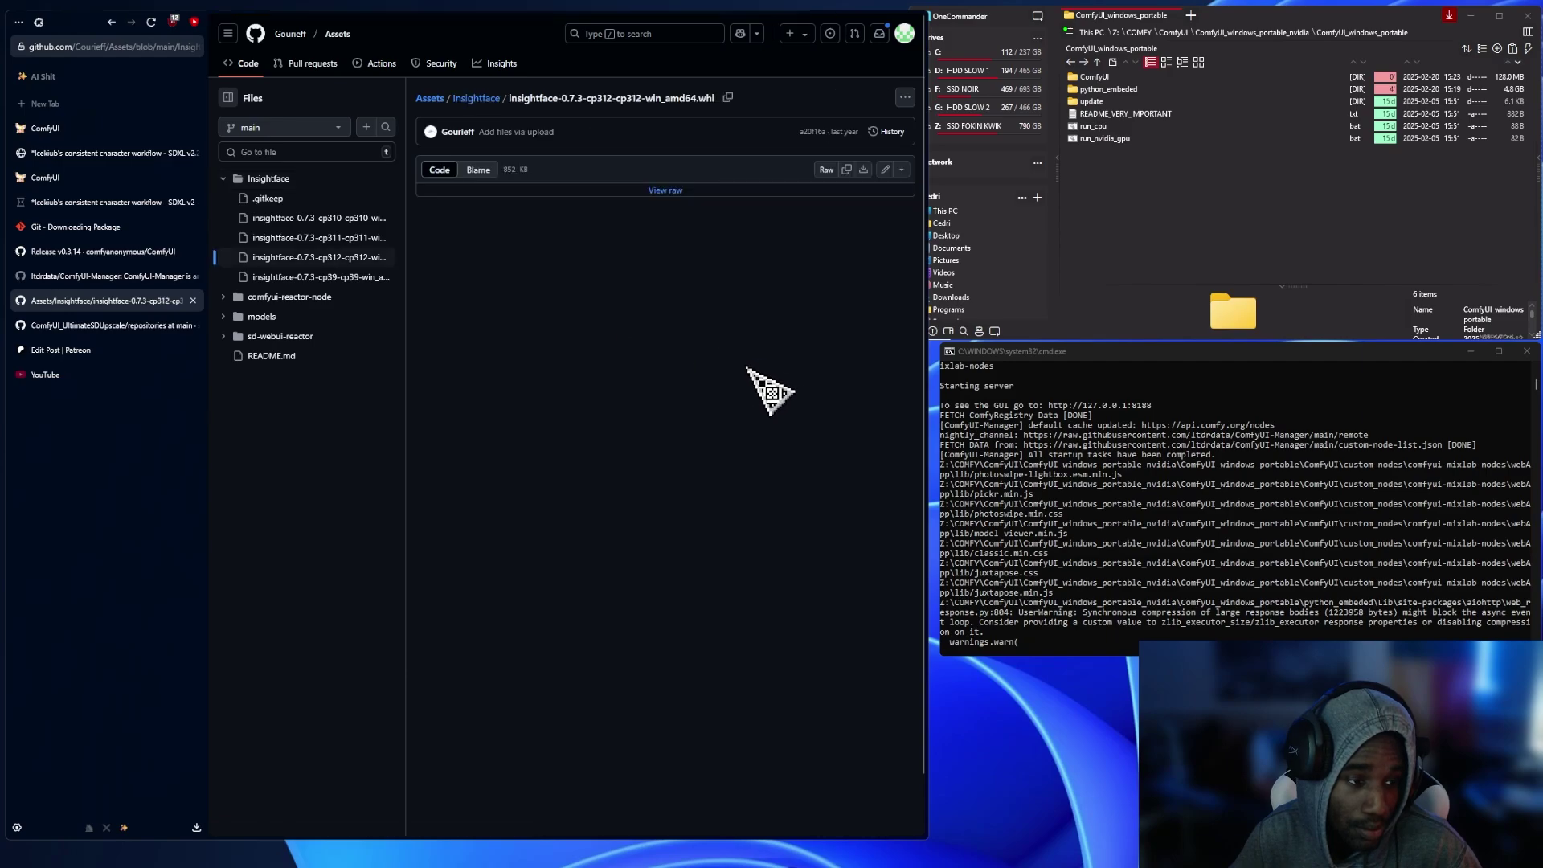
left_click(864, 171)
left_click(1044, 482)
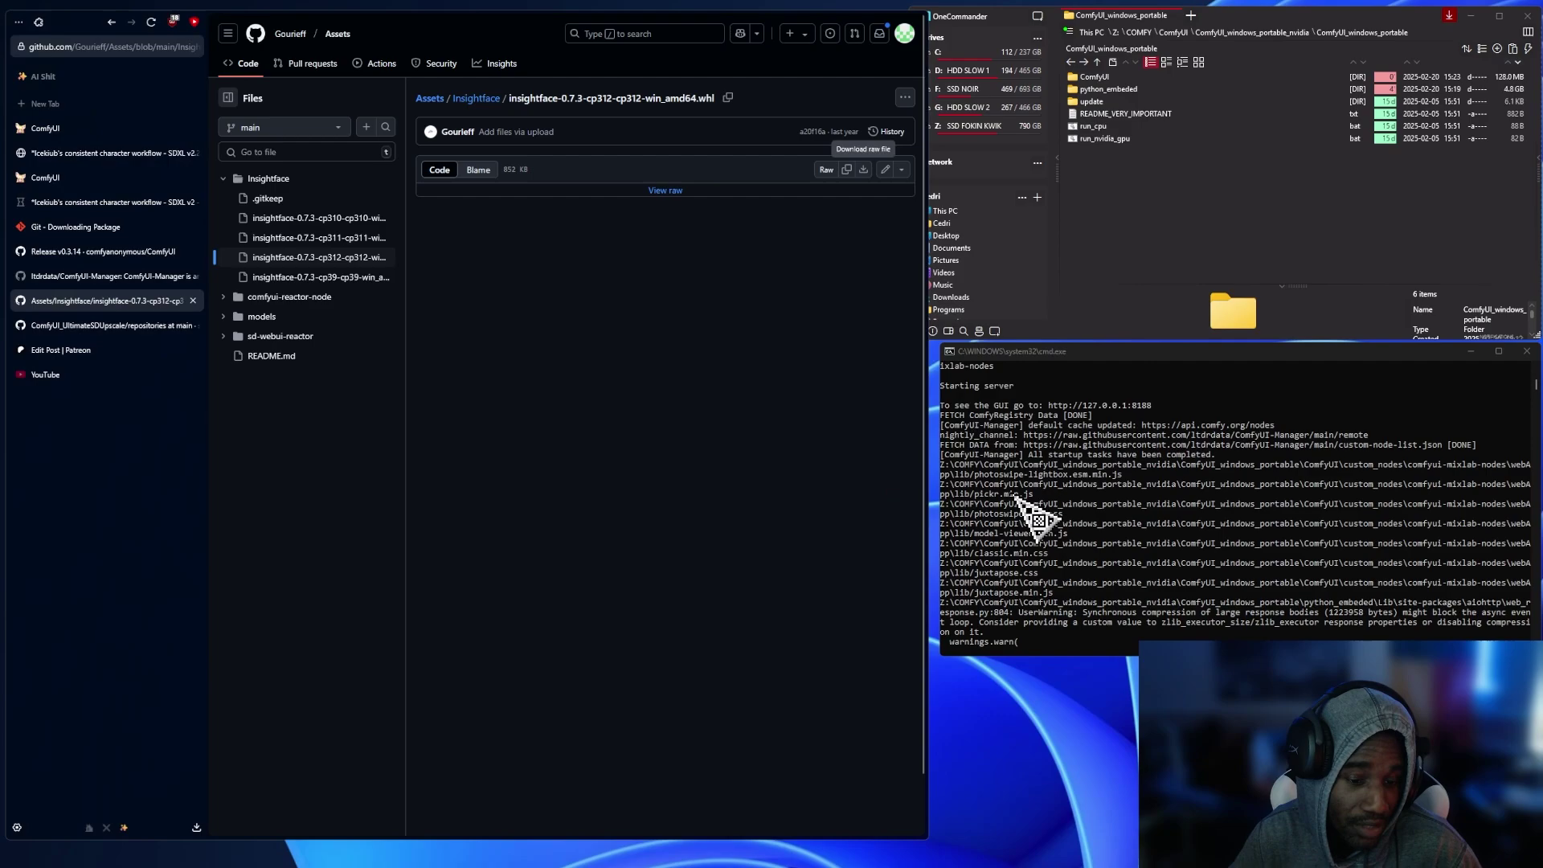
left_click(196, 828)
Step: Drag the downloaded insightface wheel into the ComfyUI portable folder
left_click_drag(90, 627, 1071, 522)
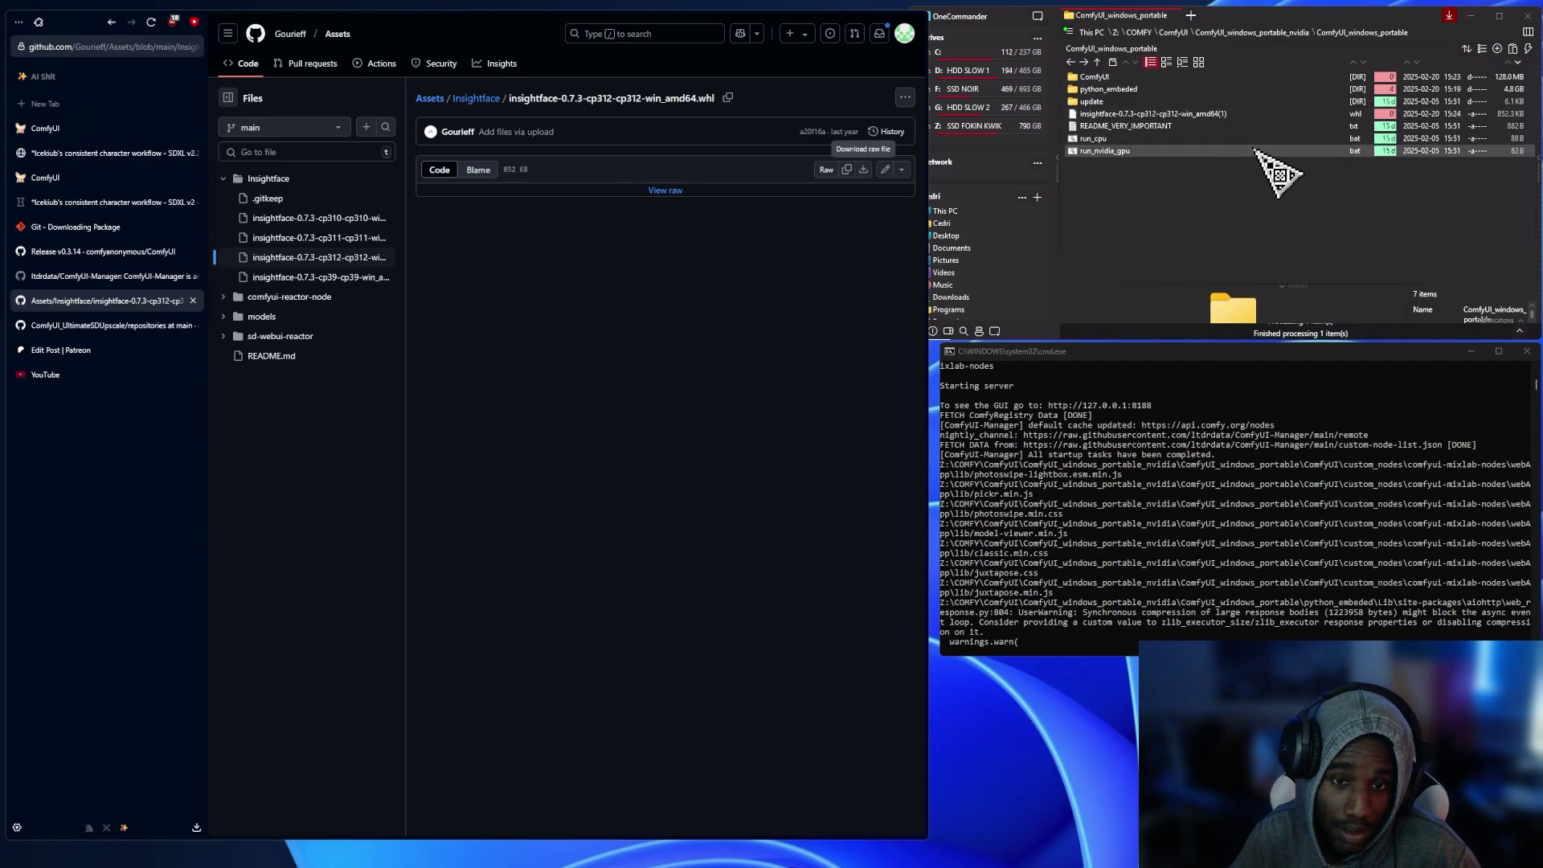
left_click_drag(1284, 201, 1246, 148)
left_click(1230, 117)
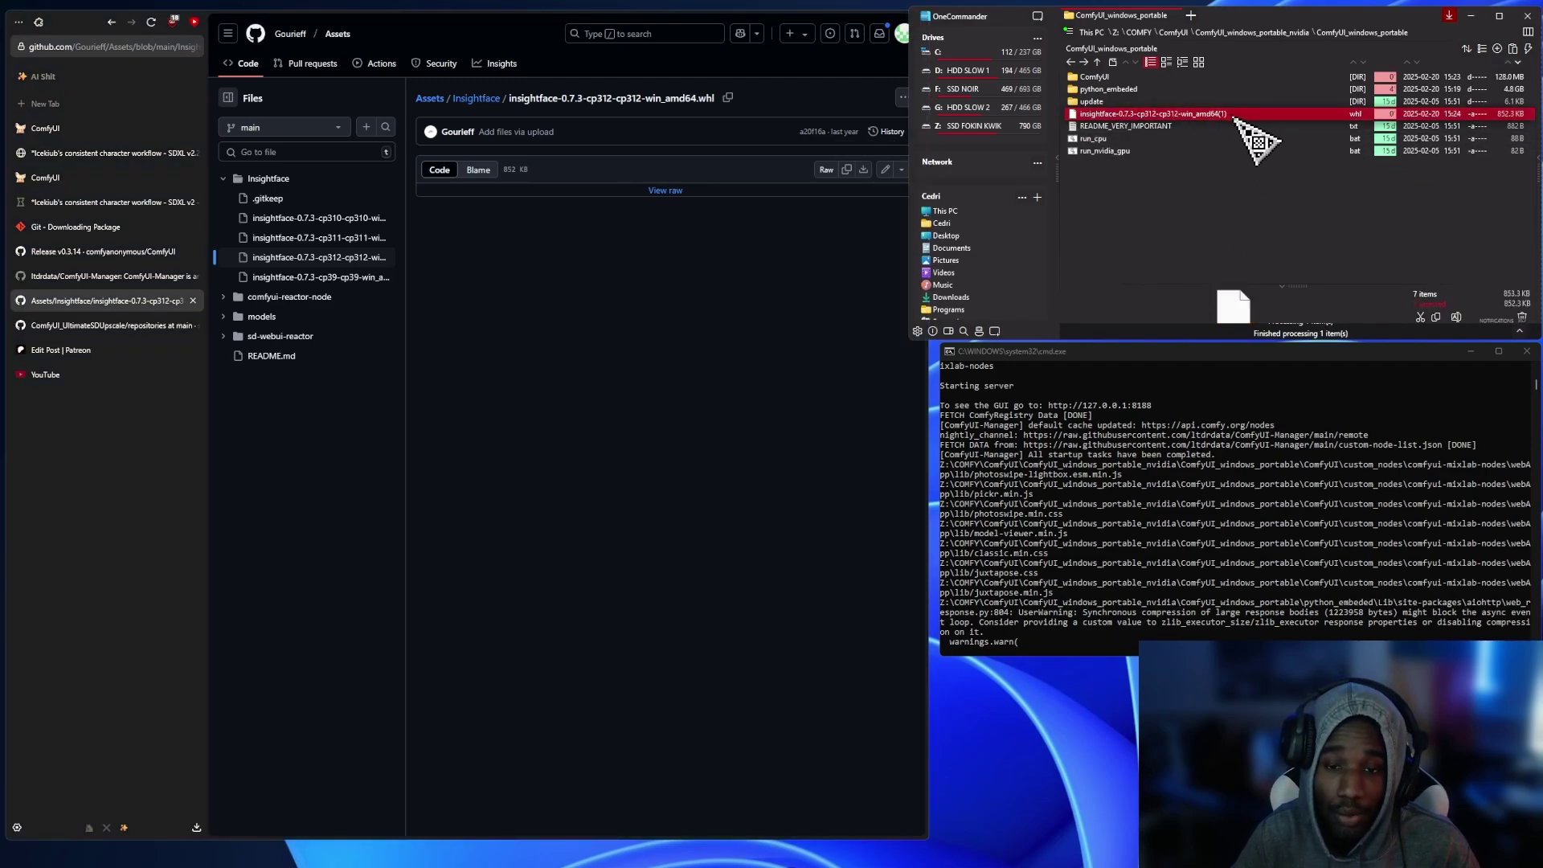
Step: Rename the wheel without its duplicate-copy suffix and open the python_embeded folder
left_click(1228, 117)
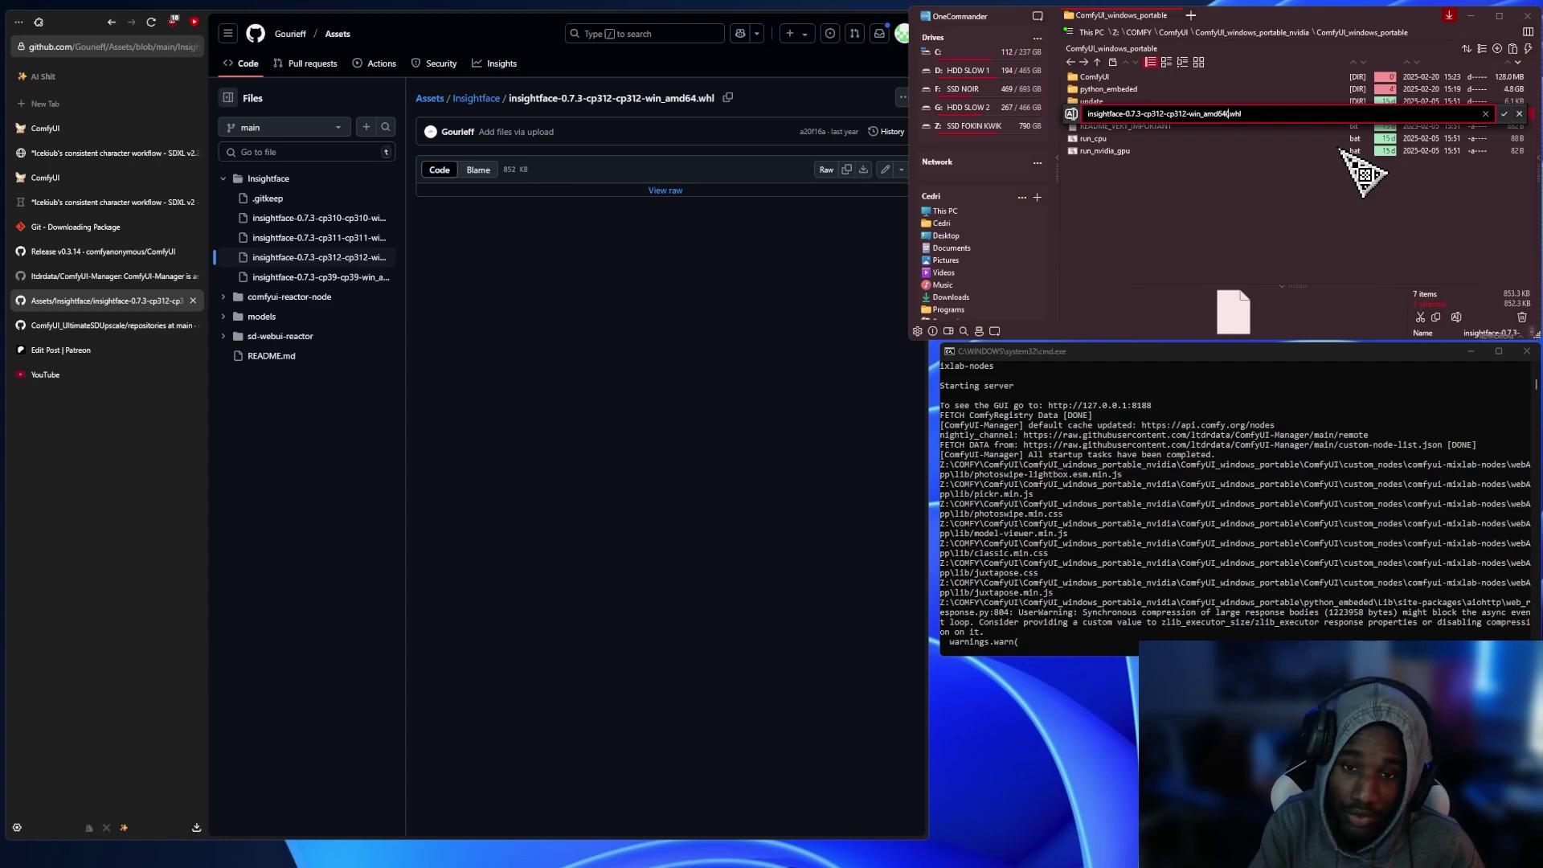
key("Return")
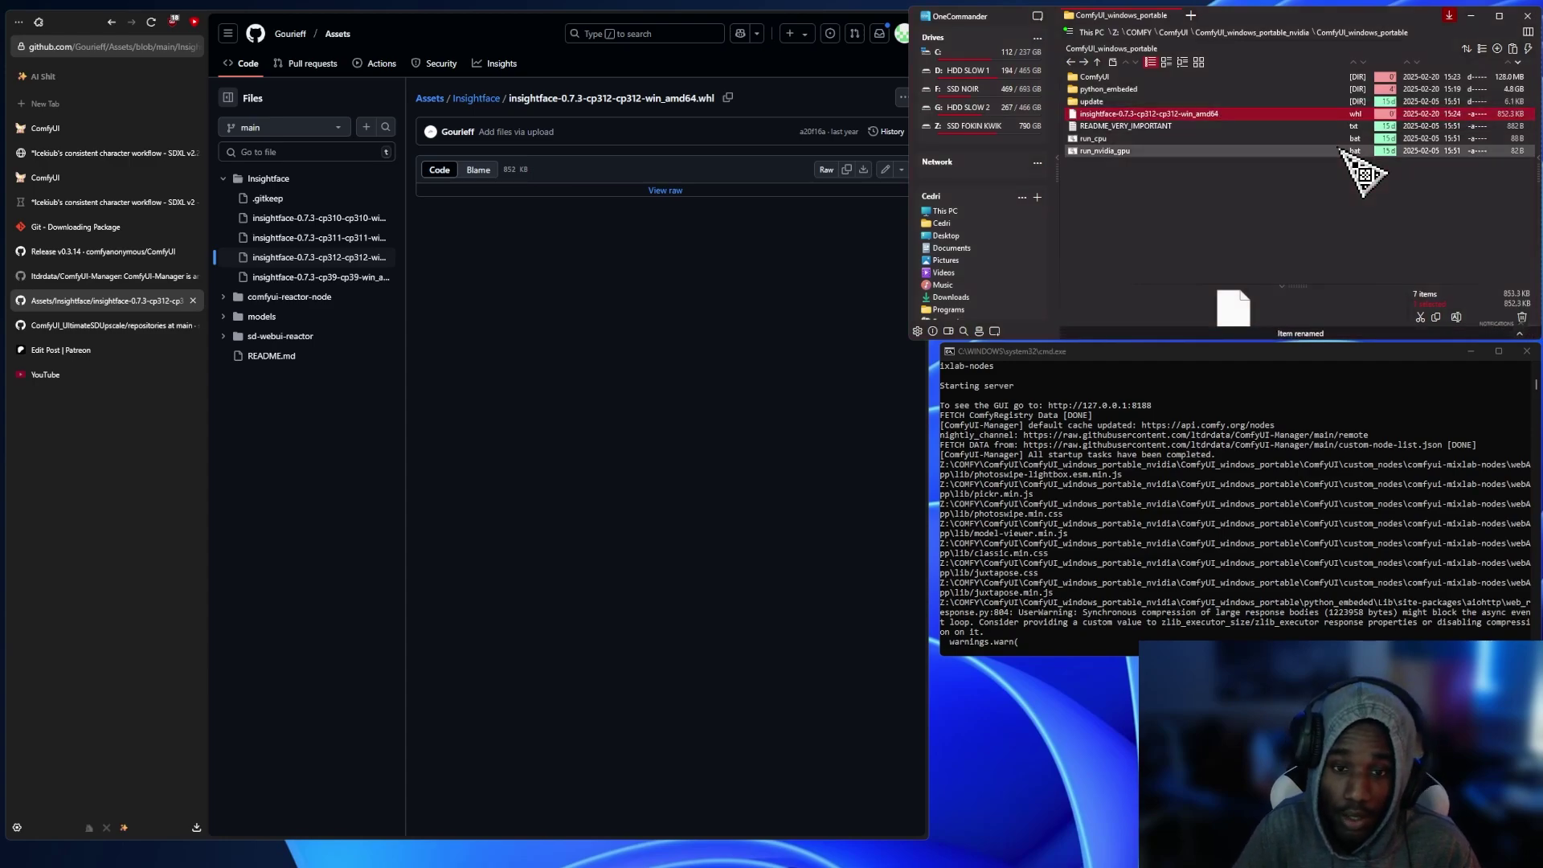
left_click(1214, 215)
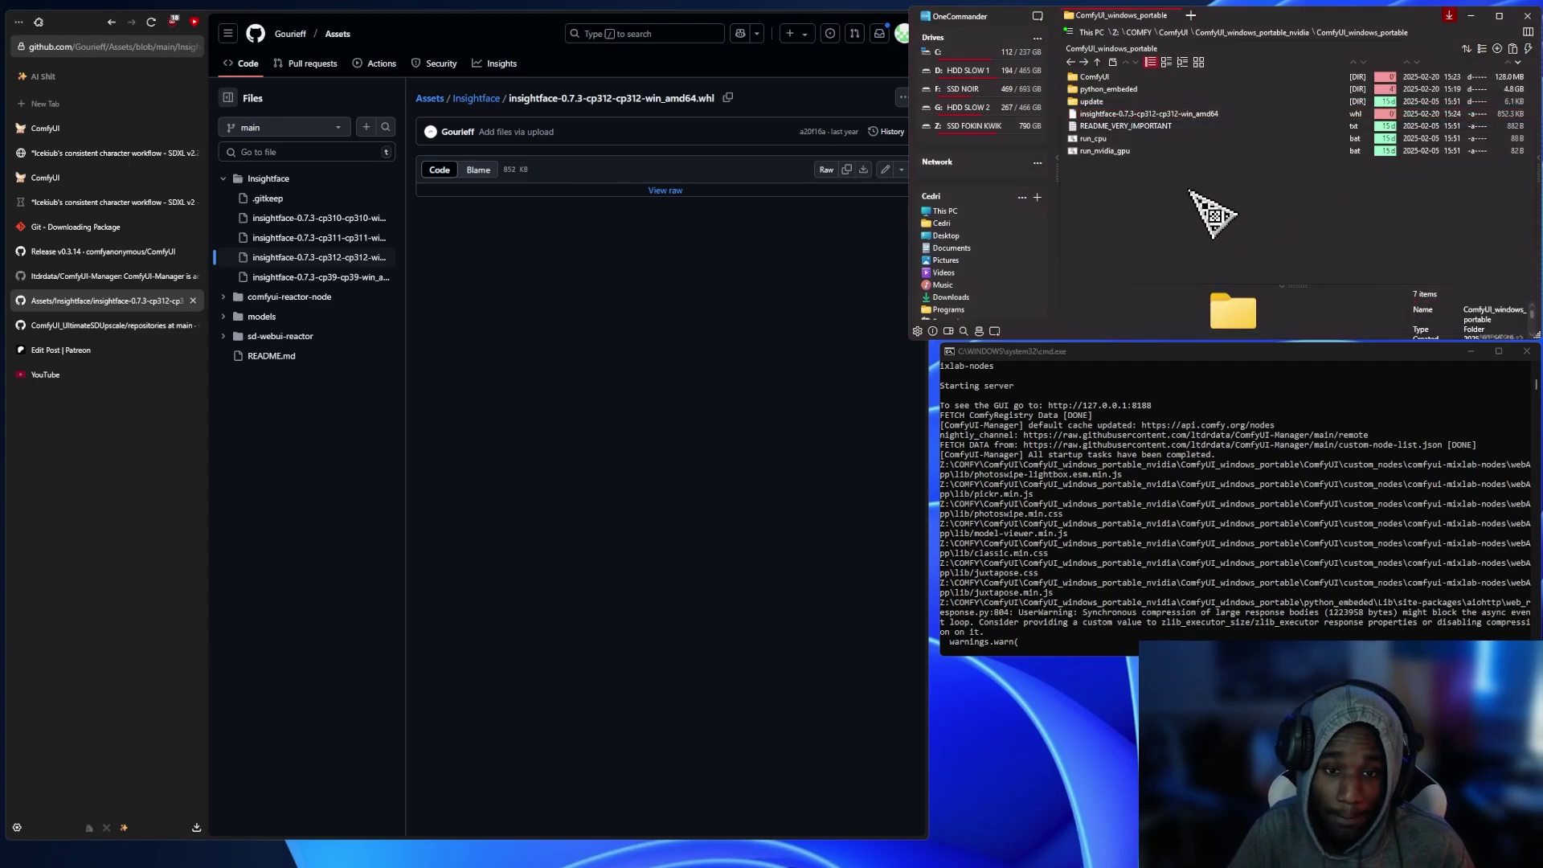
left_click(1122, 92)
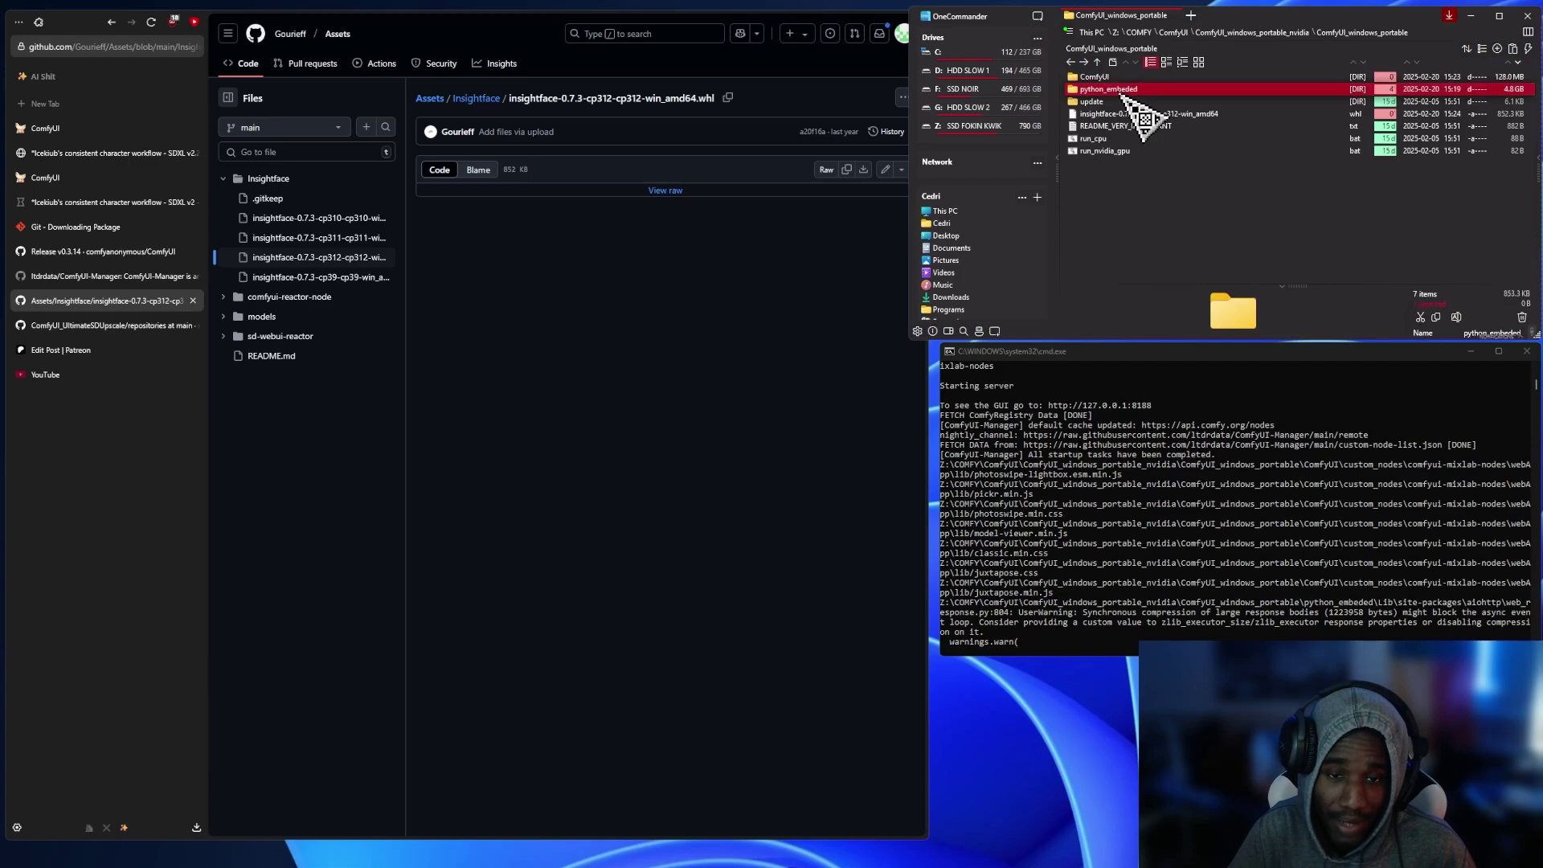
double_click(1123, 93)
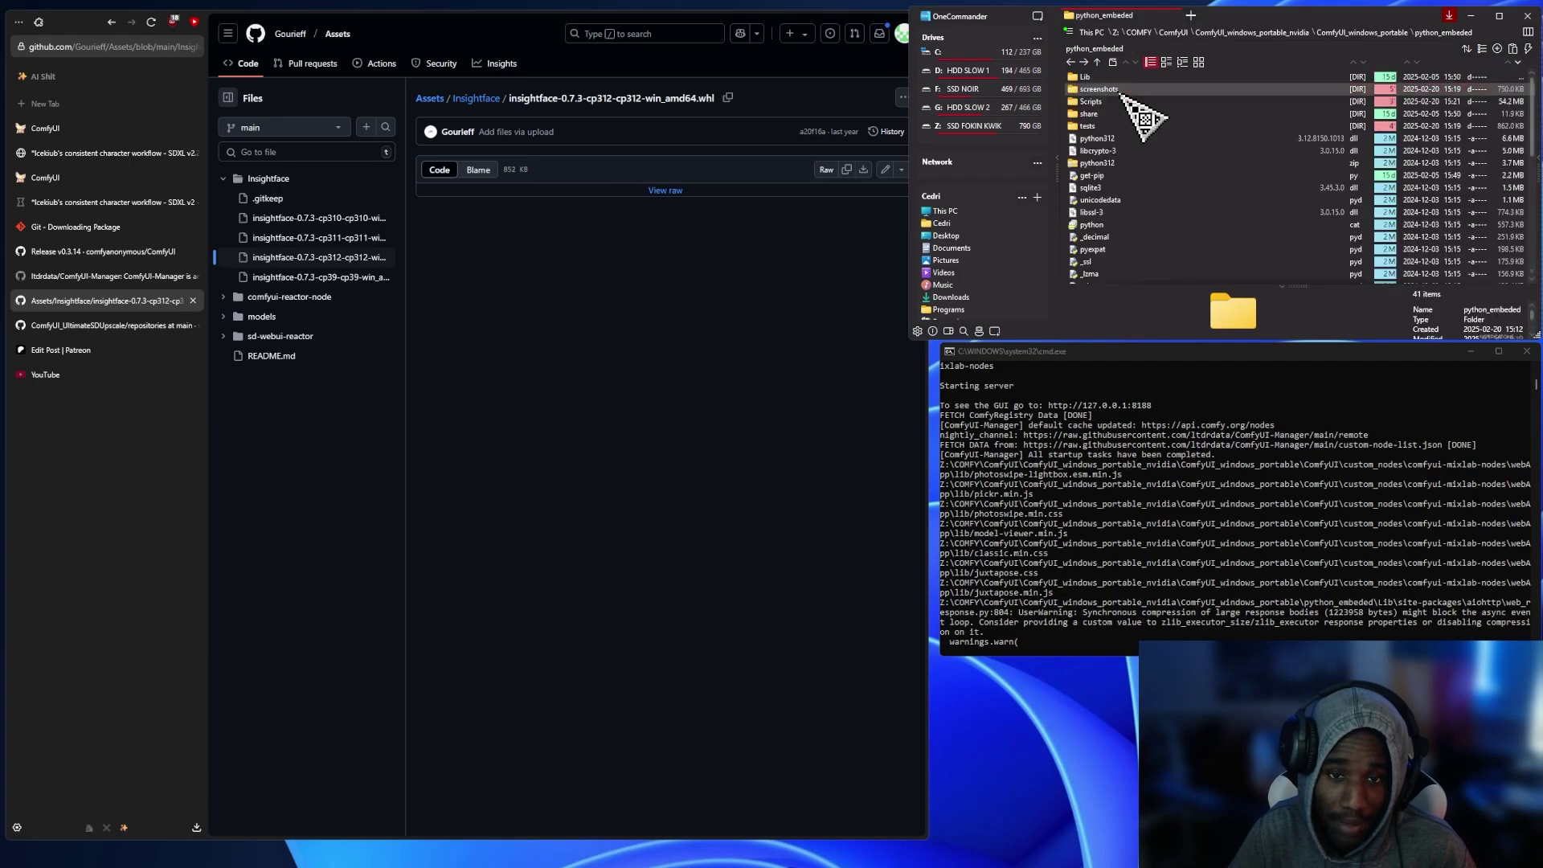
Step: Pip-install the insightface wheel and onnxruntime into python_embeded from a command shell, then close it
right_click(1068, 214)
mouse_move(1131, 348)
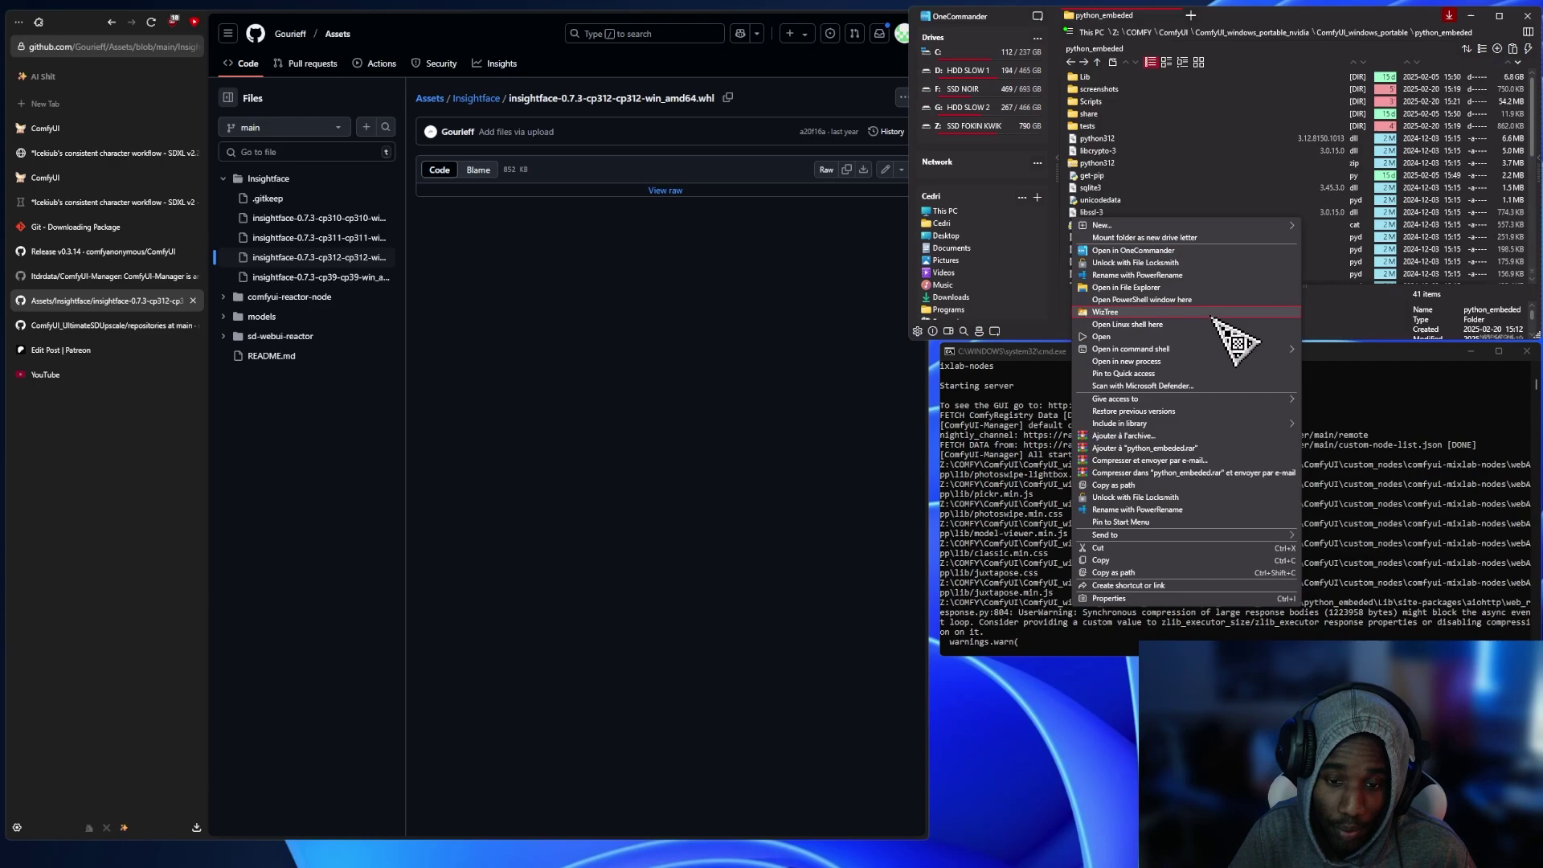
left_click(1357, 351)
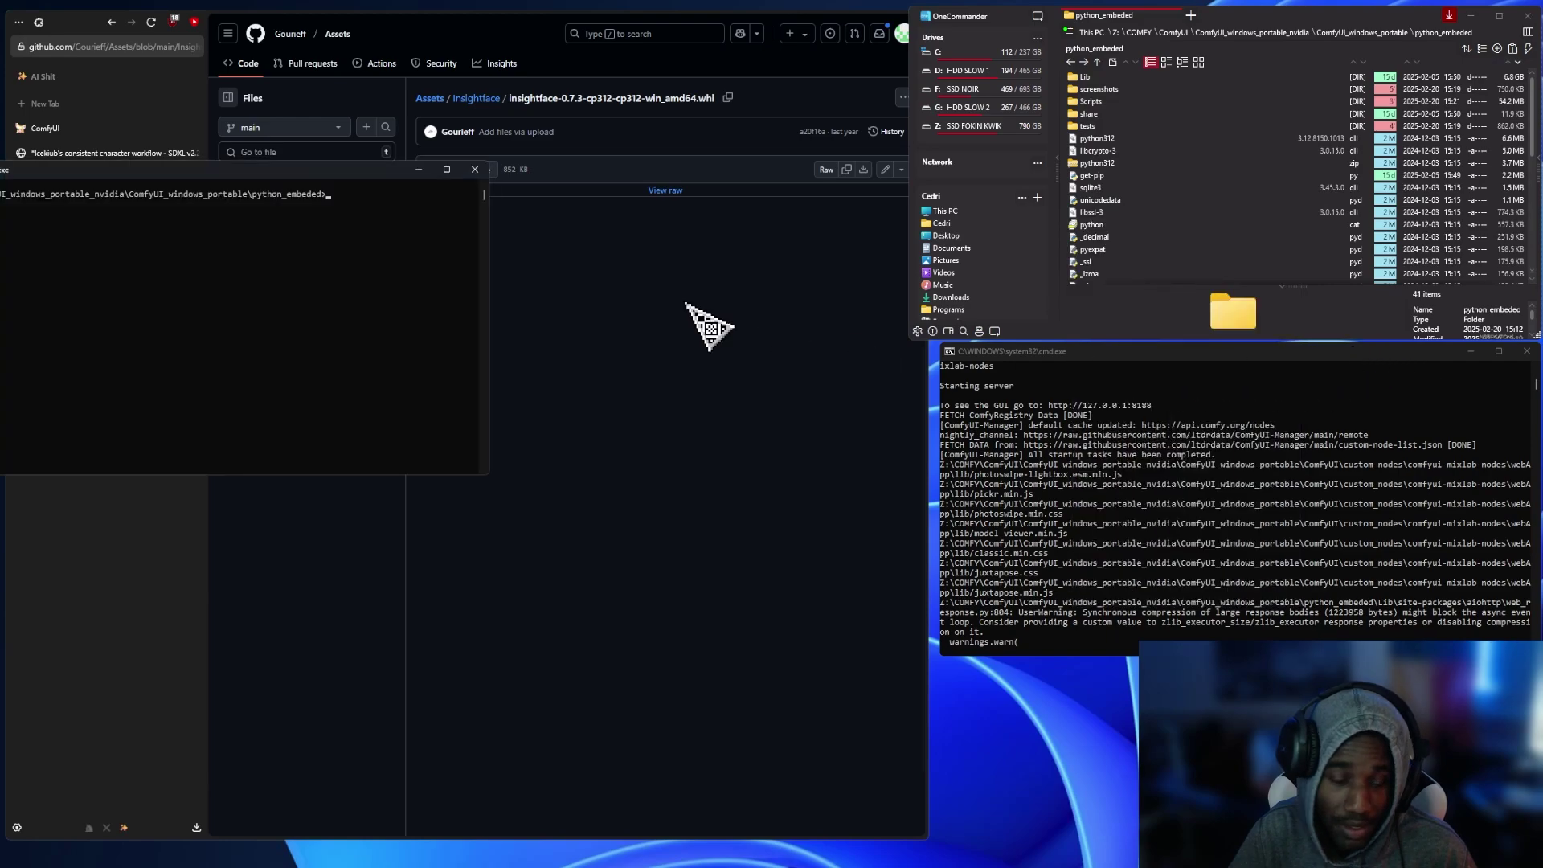
left_click_drag(369, 189, 1381, 397)
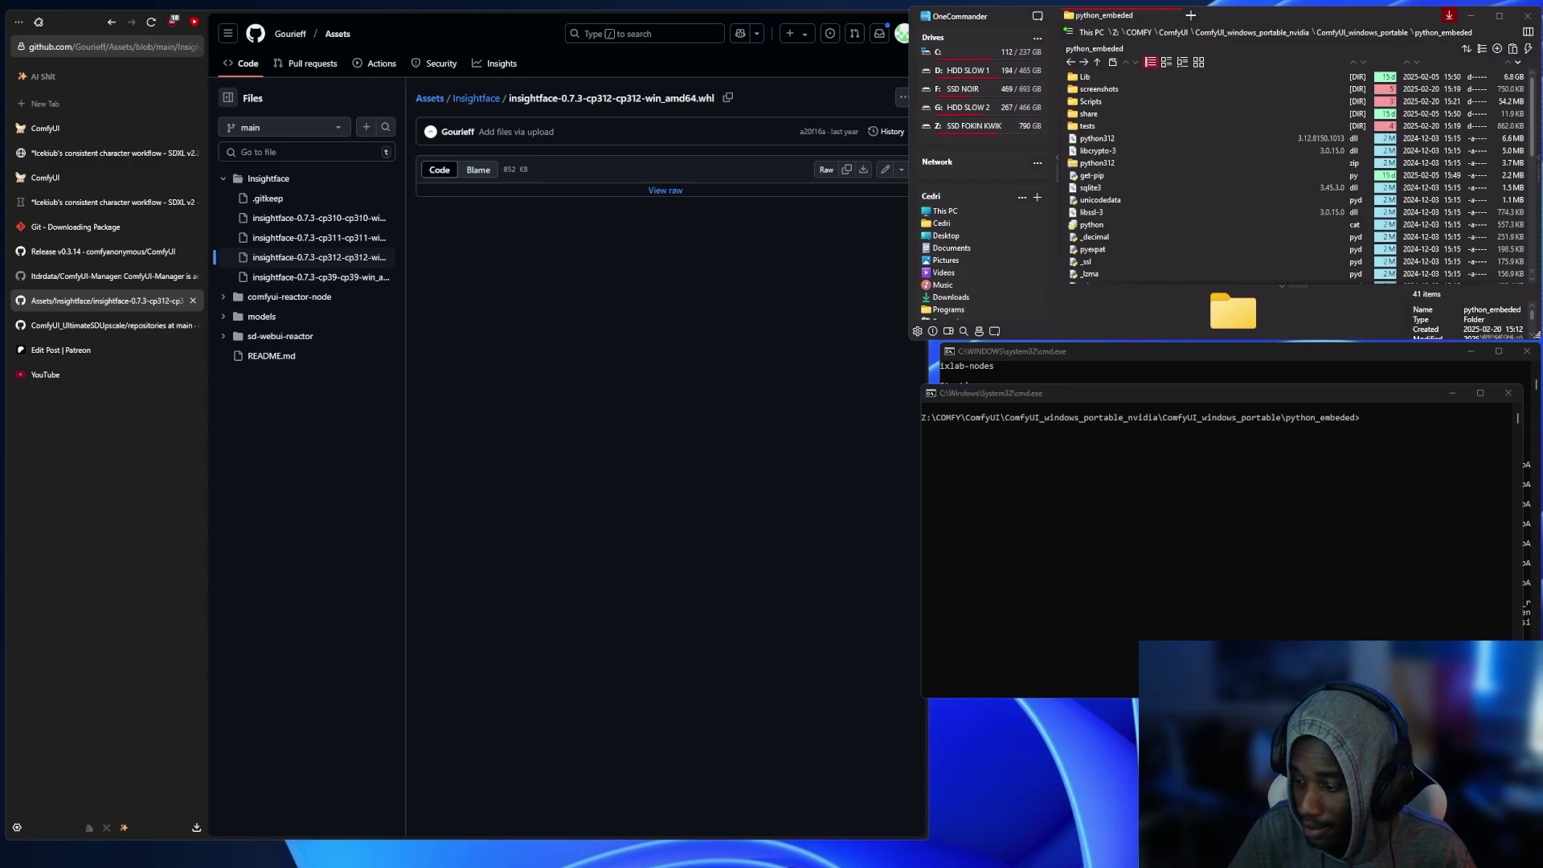
left_click(1407, 455)
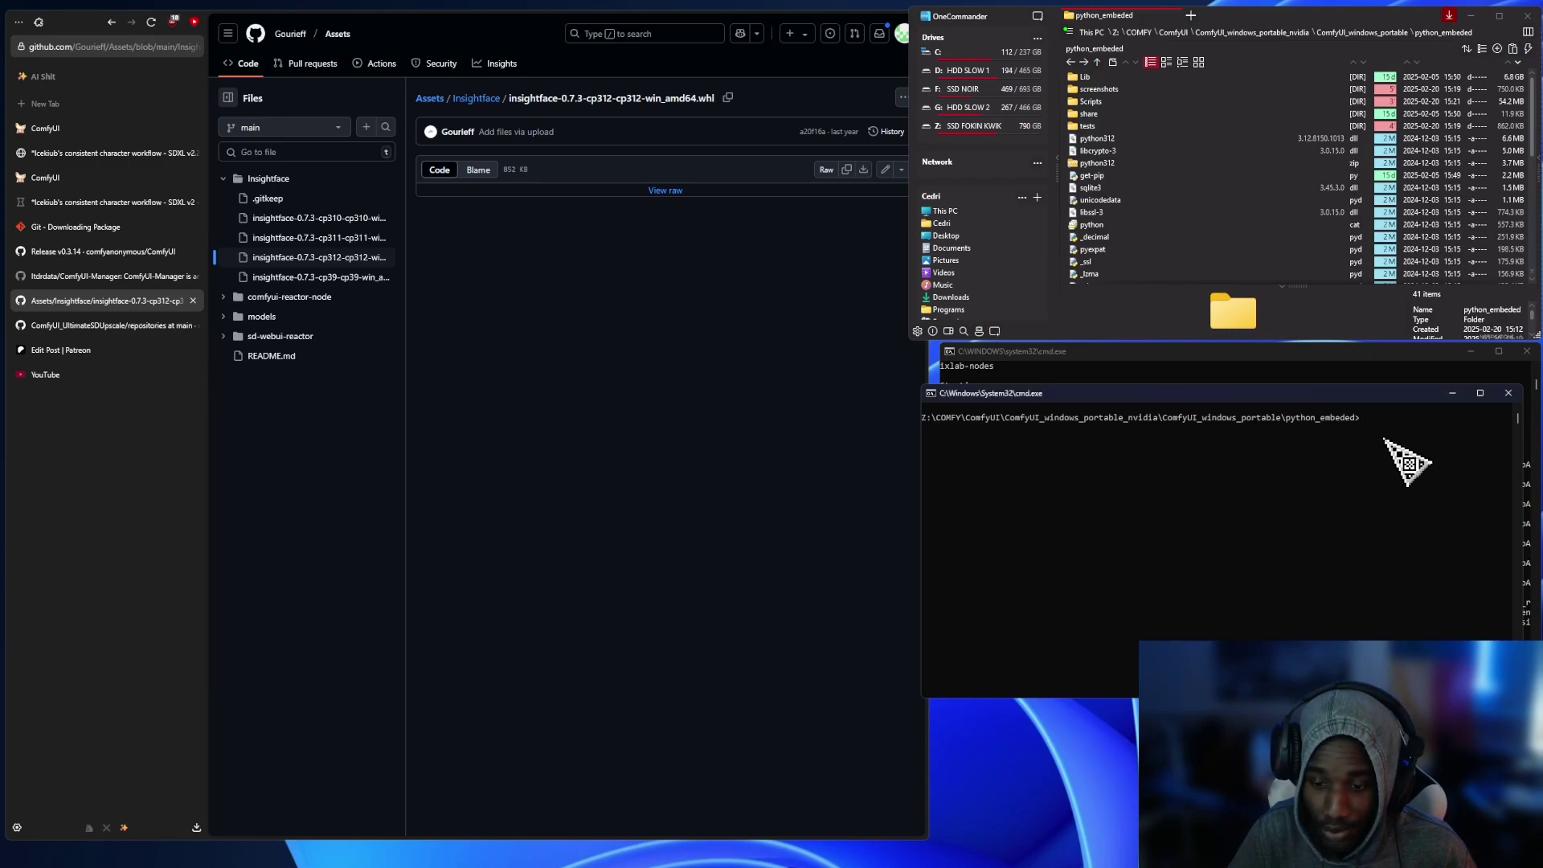
type("python.exe -m pip install  Z:\\COMFY\\ComfyUI\\ComfyUI_windows_portable_nvidia\\ComfyUI_windows_portable\\insightface-0.7.3-cp312-cp312-win_amd64.whl onnxruntime")
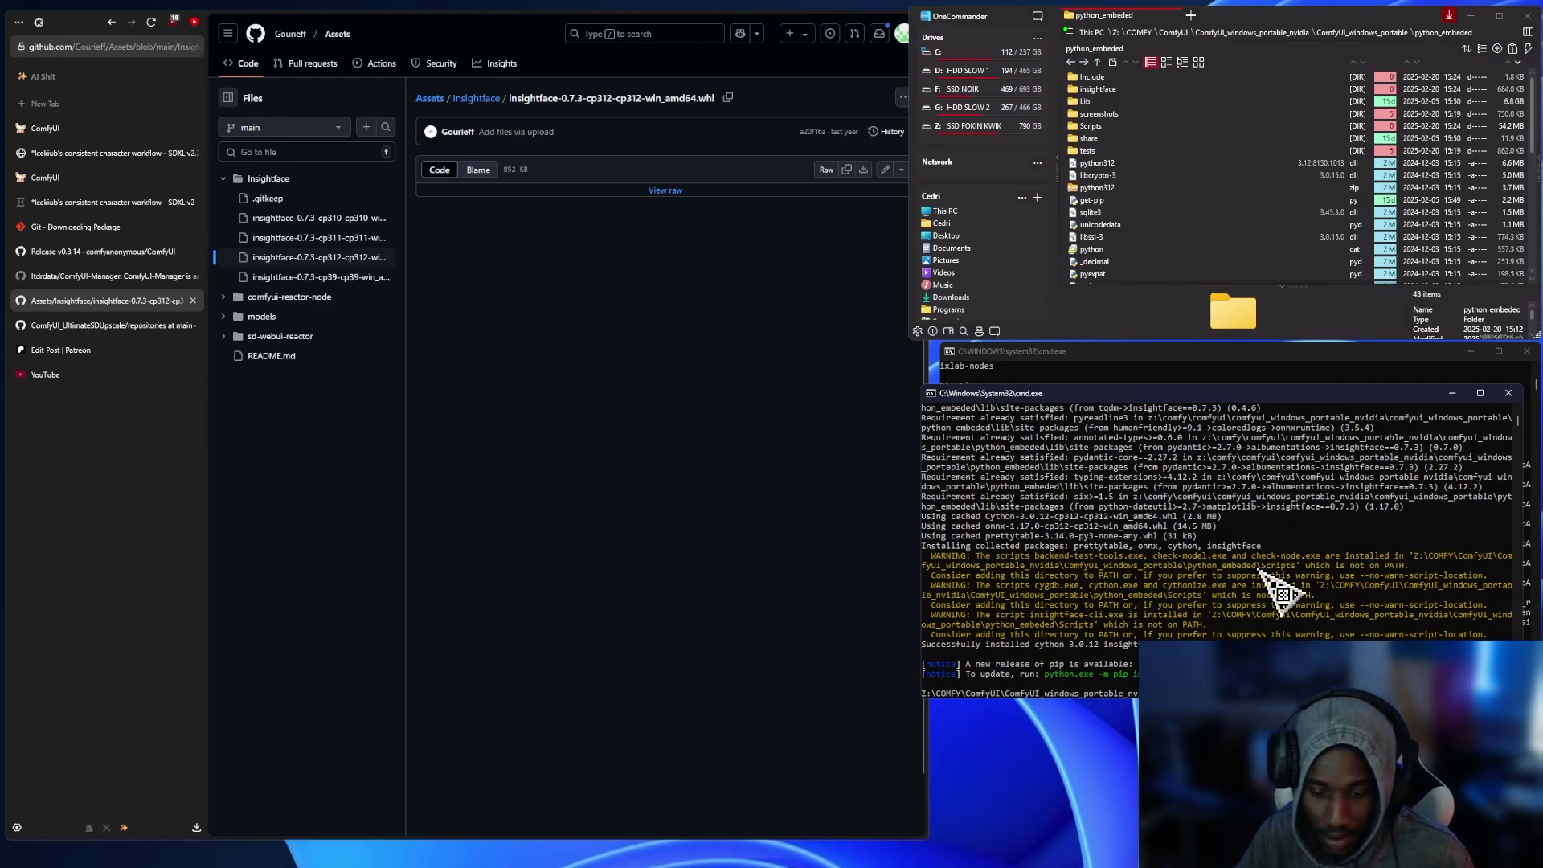
left_click_drag(1415, 394, 1419, 399)
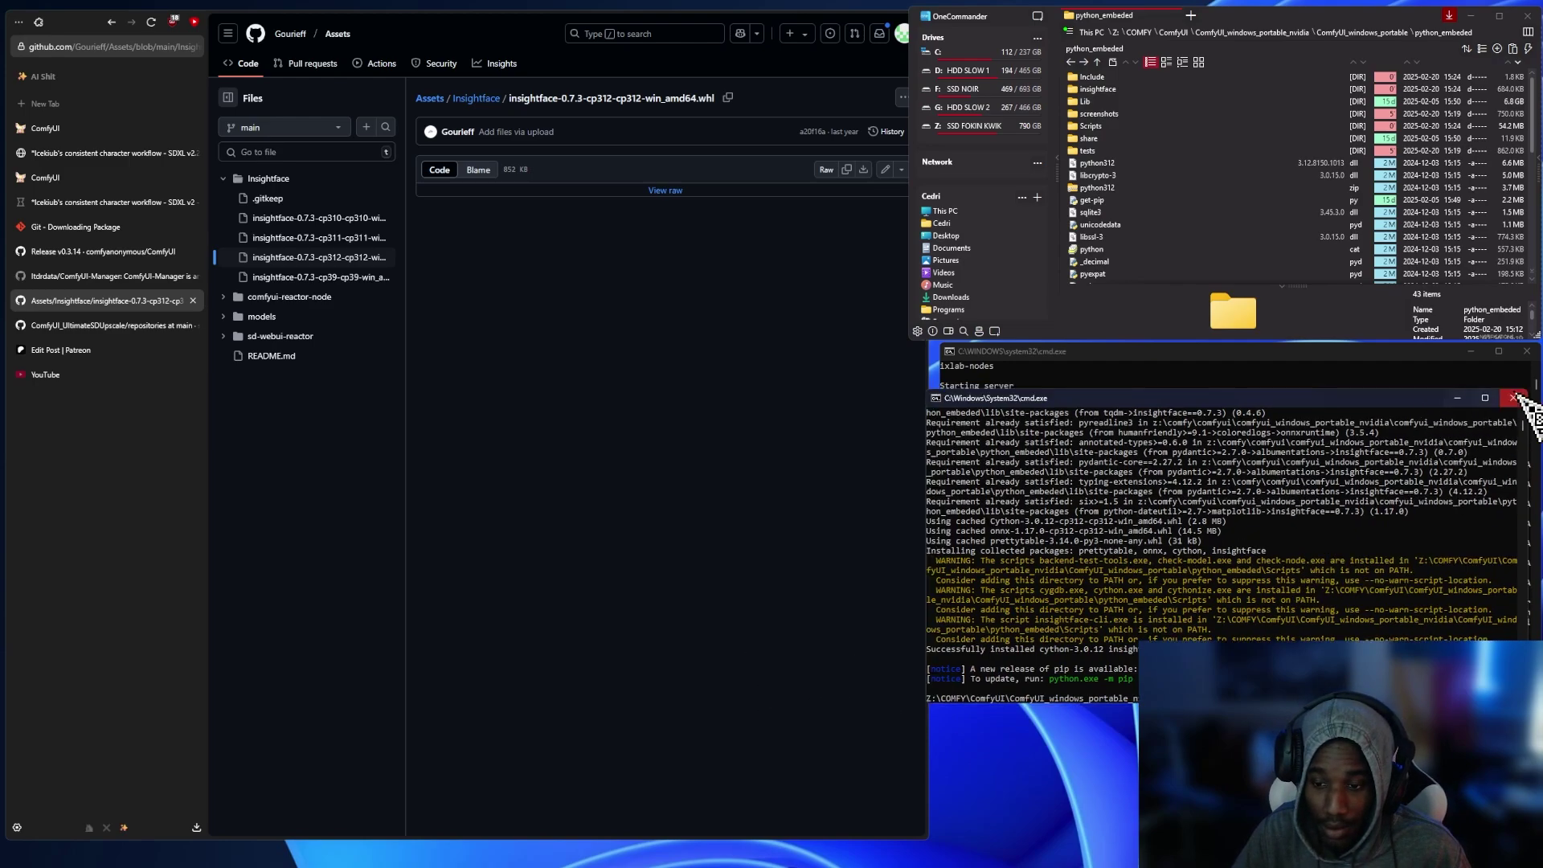
left_click(1515, 398)
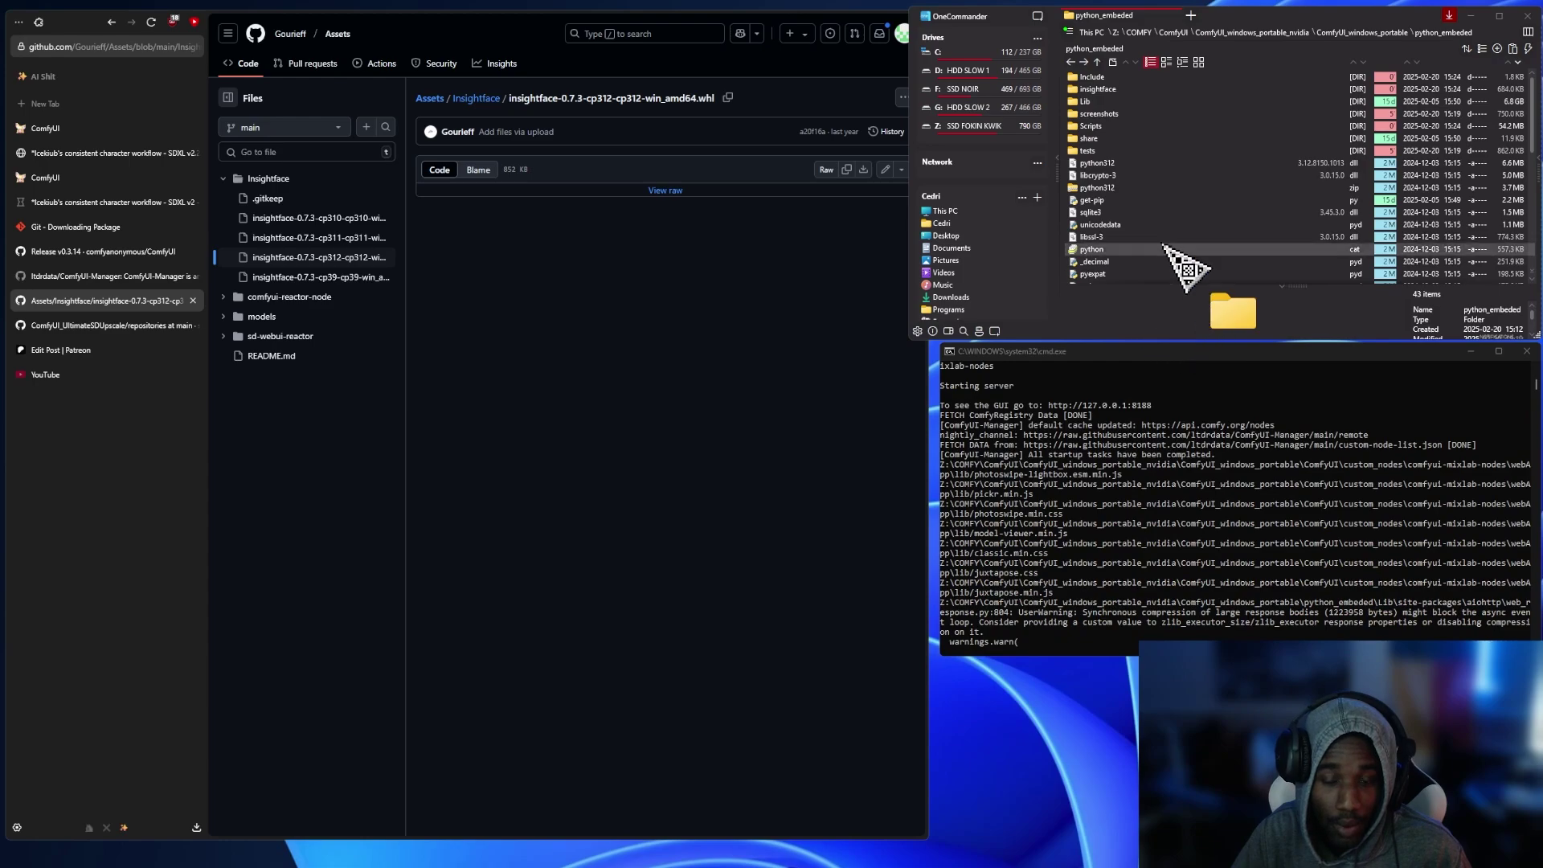
Step: Navigate to ComfyUI > custom_nodes > ComfyUI_UltimateSDUpscale > repositories > ultimate_sd_upscale
left_click(1072, 62)
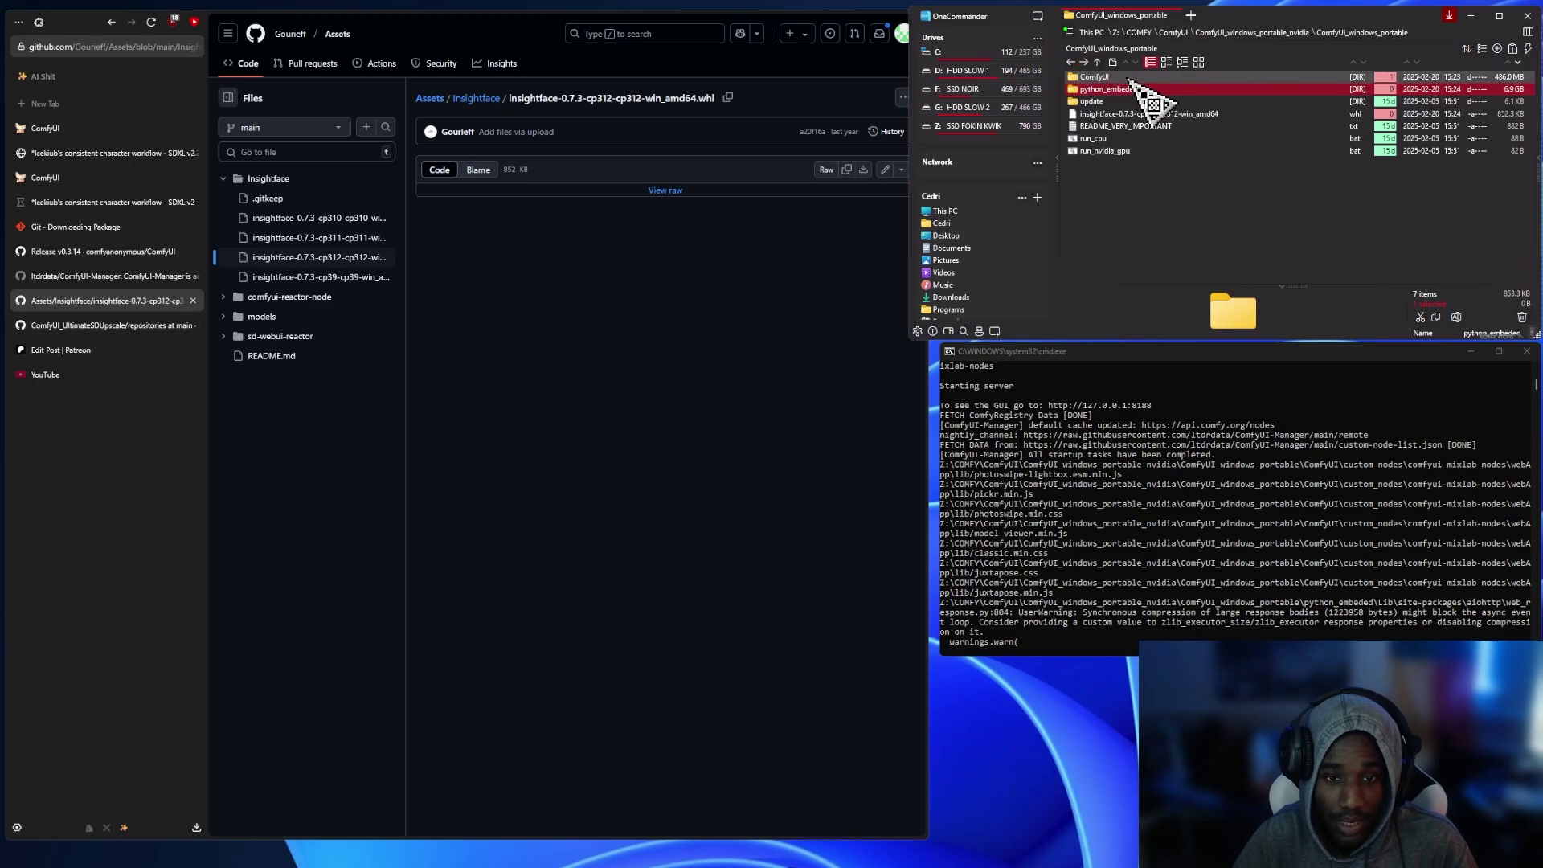
double_click(1128, 78)
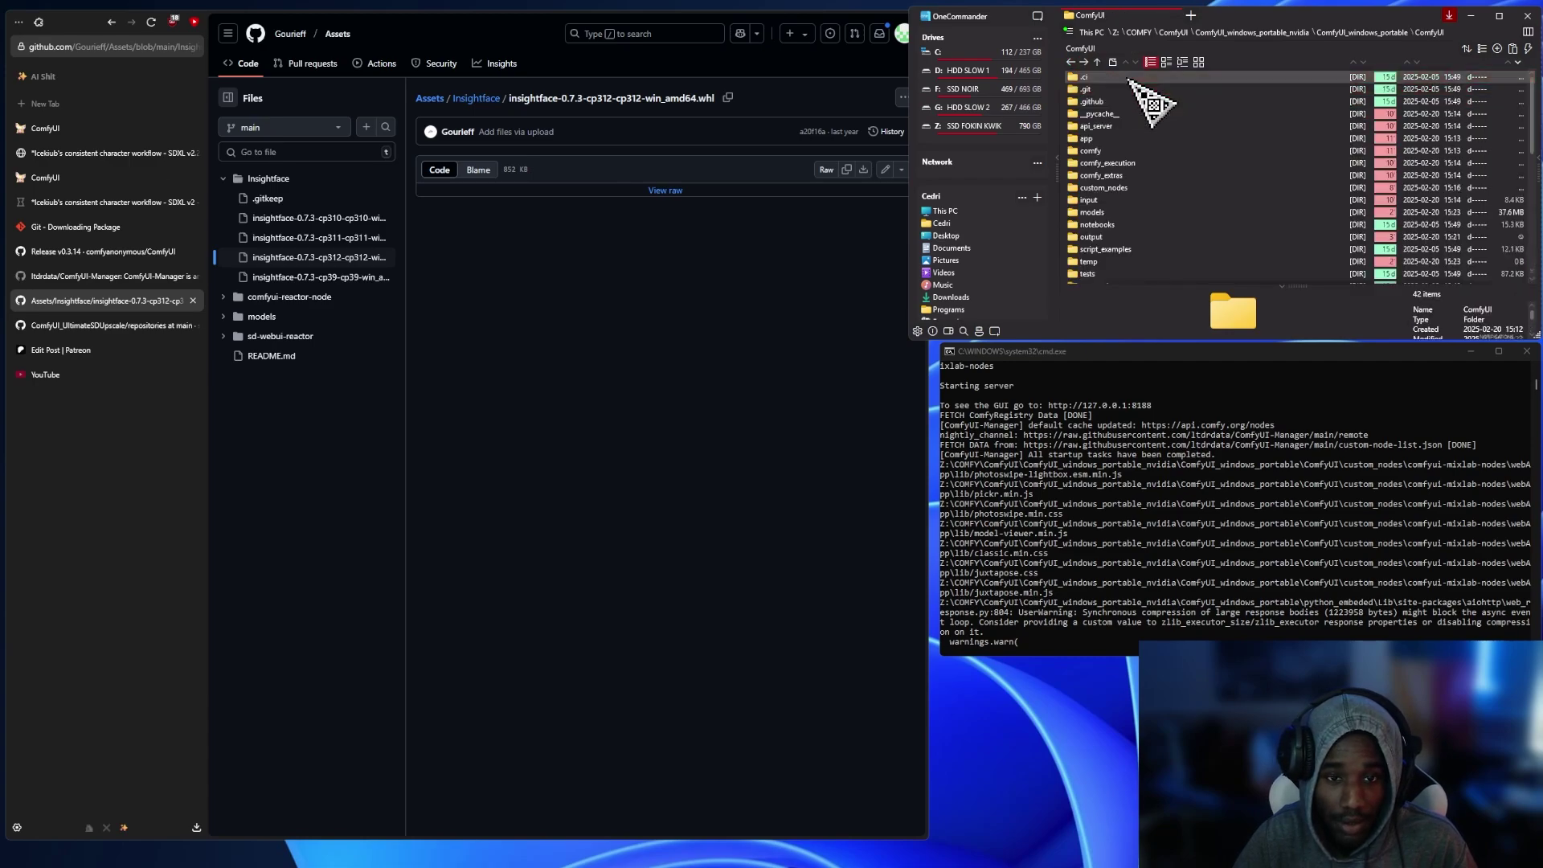
double_click(1157, 191)
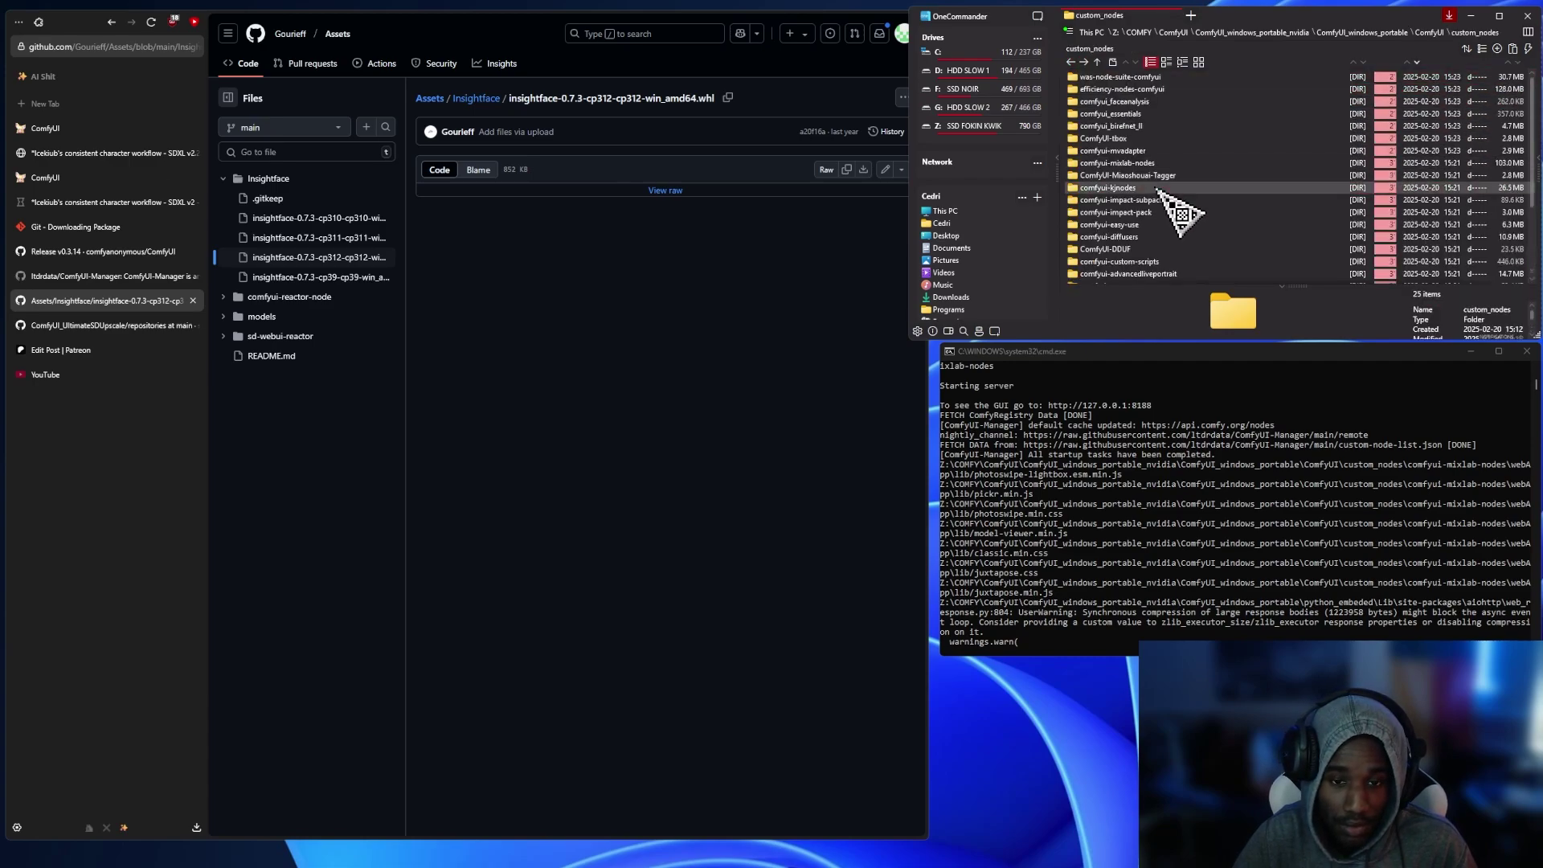
scroll(1177, 161, "down", 3)
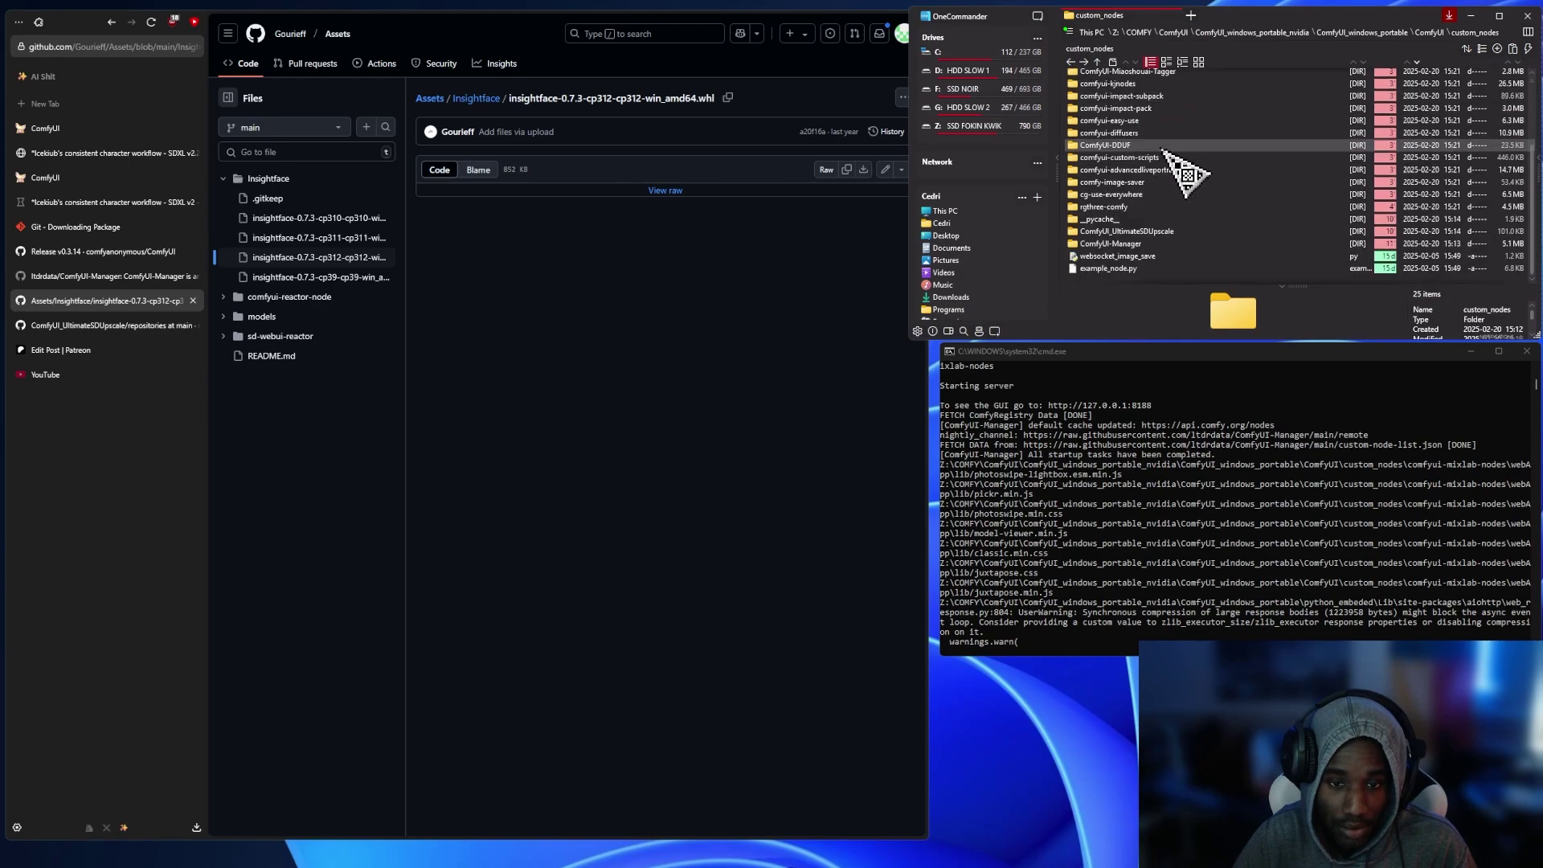
double_click(1169, 232)
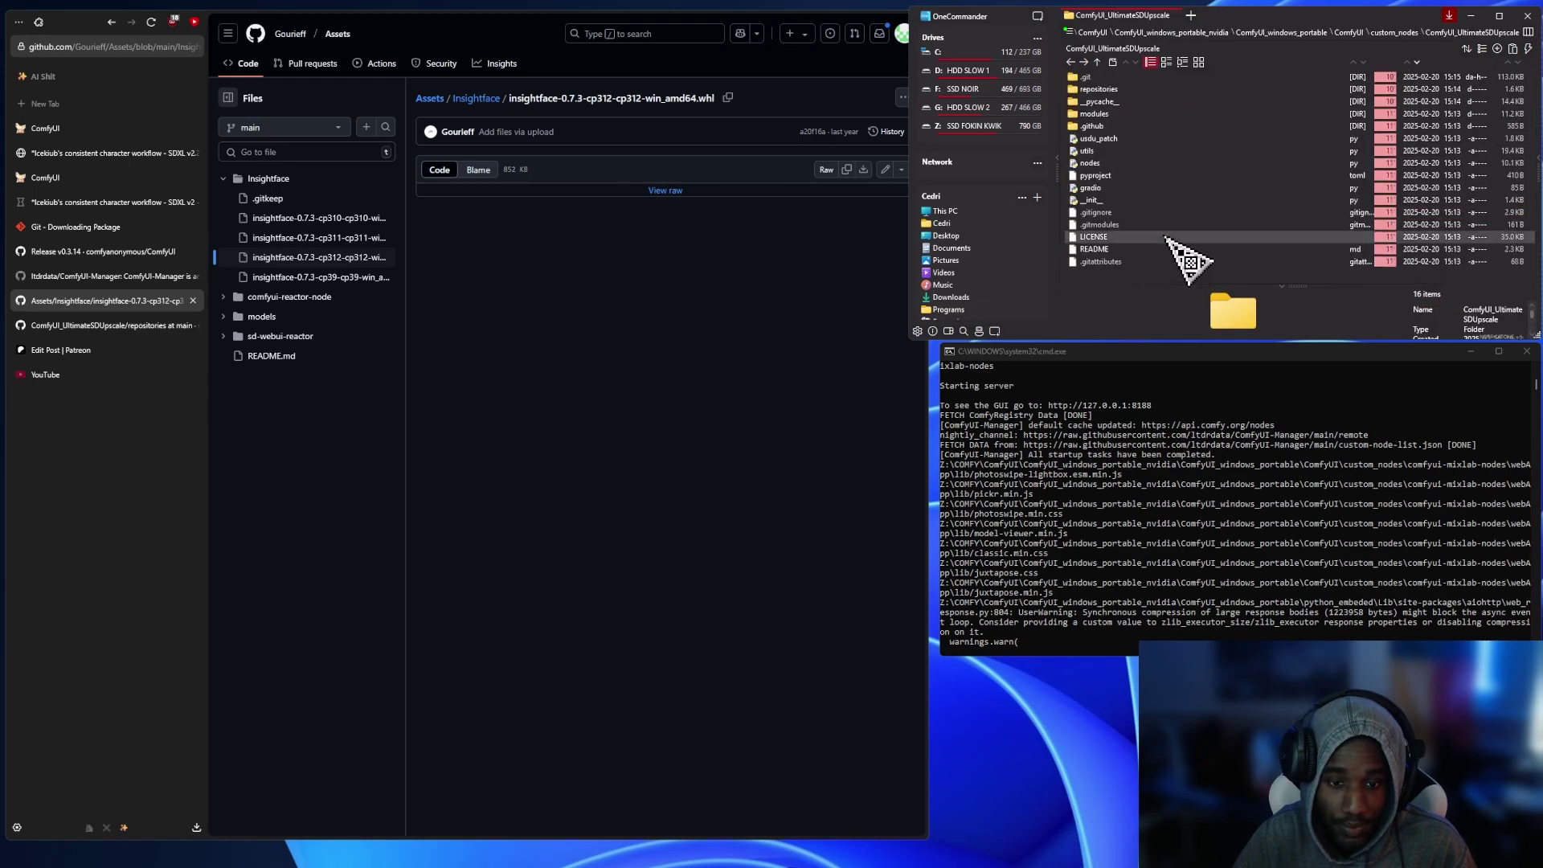
double_click(1148, 89)
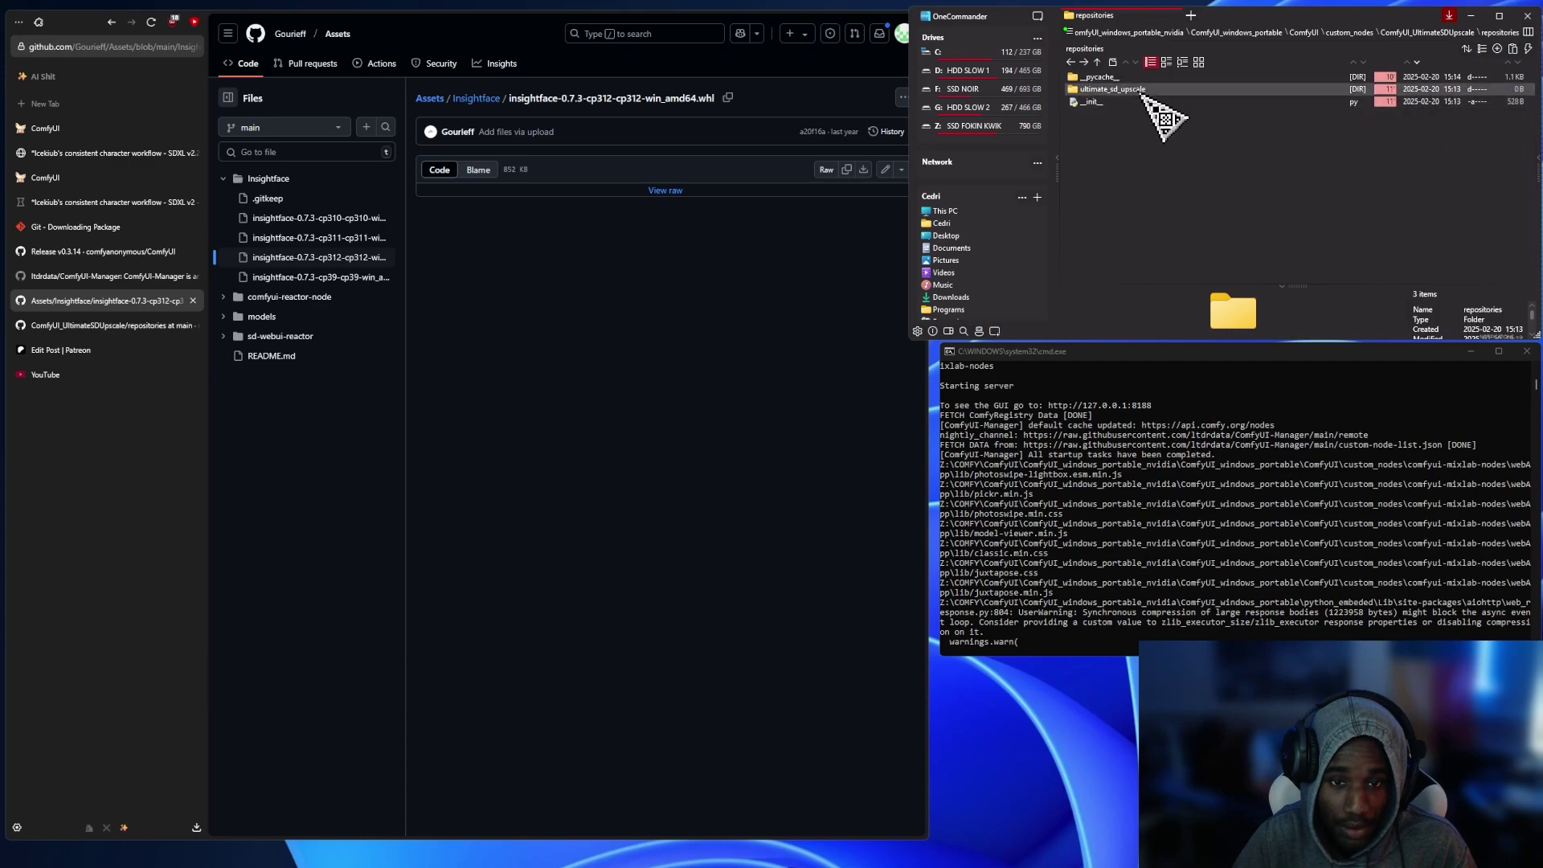
double_click(1142, 92)
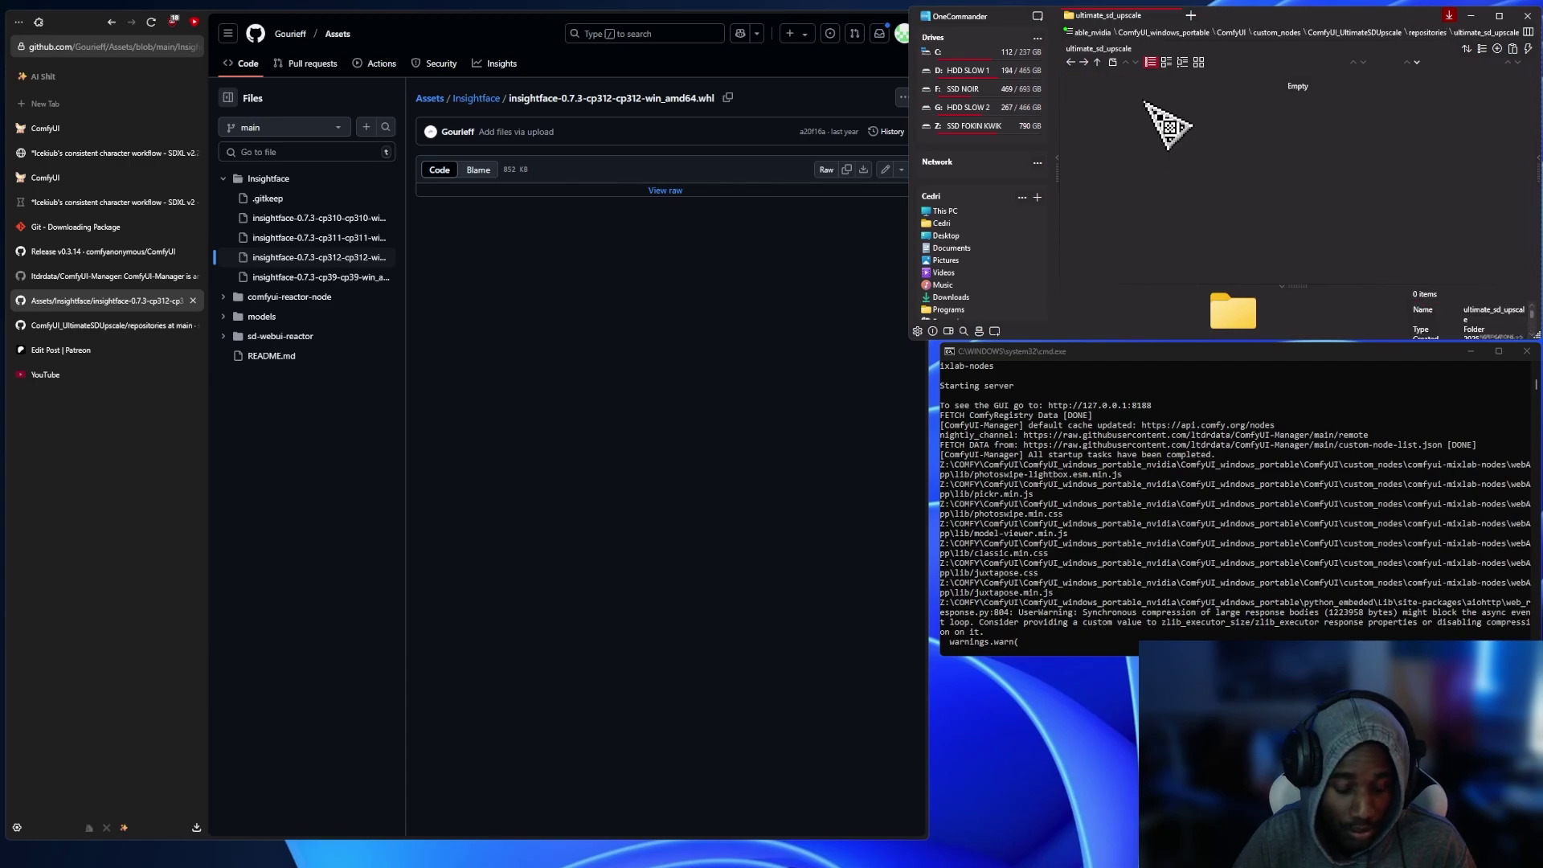
Step: Create a new folder named 'scripts' there and open it
right_click(1150, 110)
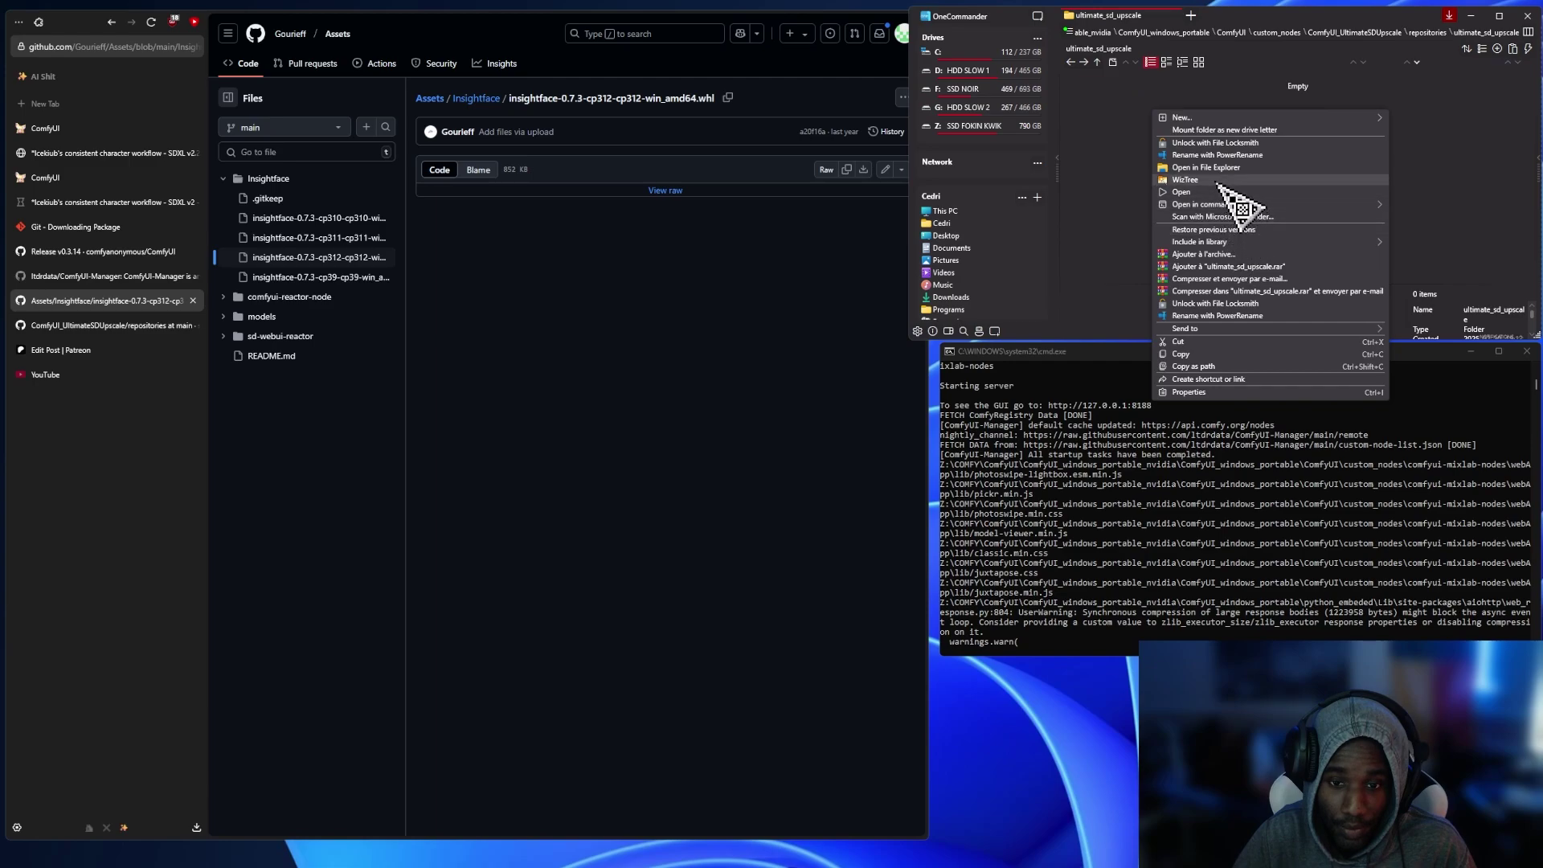
left_click(1419, 119)
type("scripts")
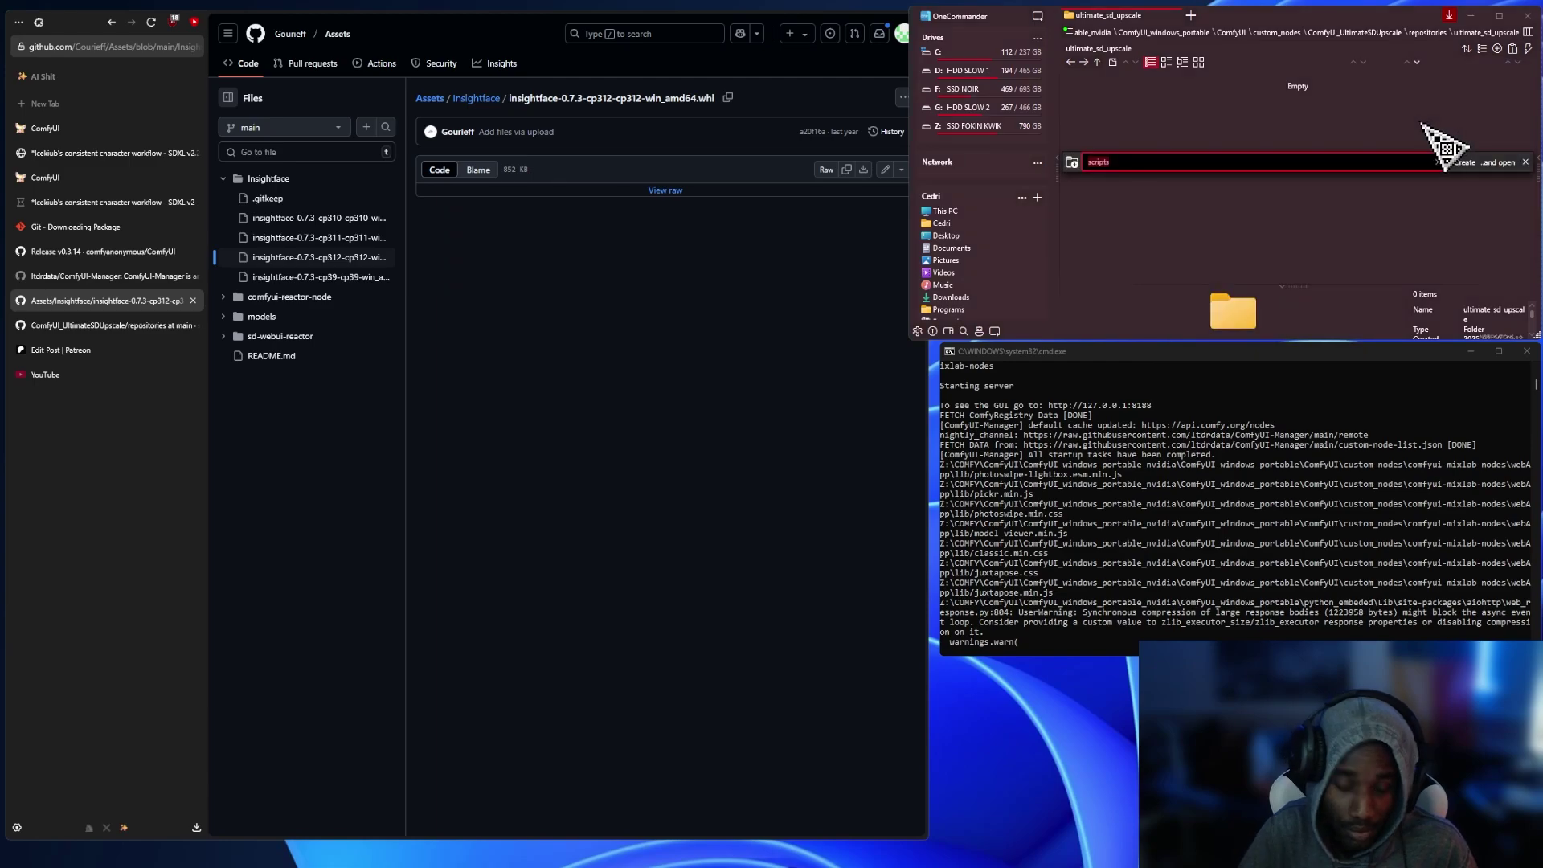
key("Return")
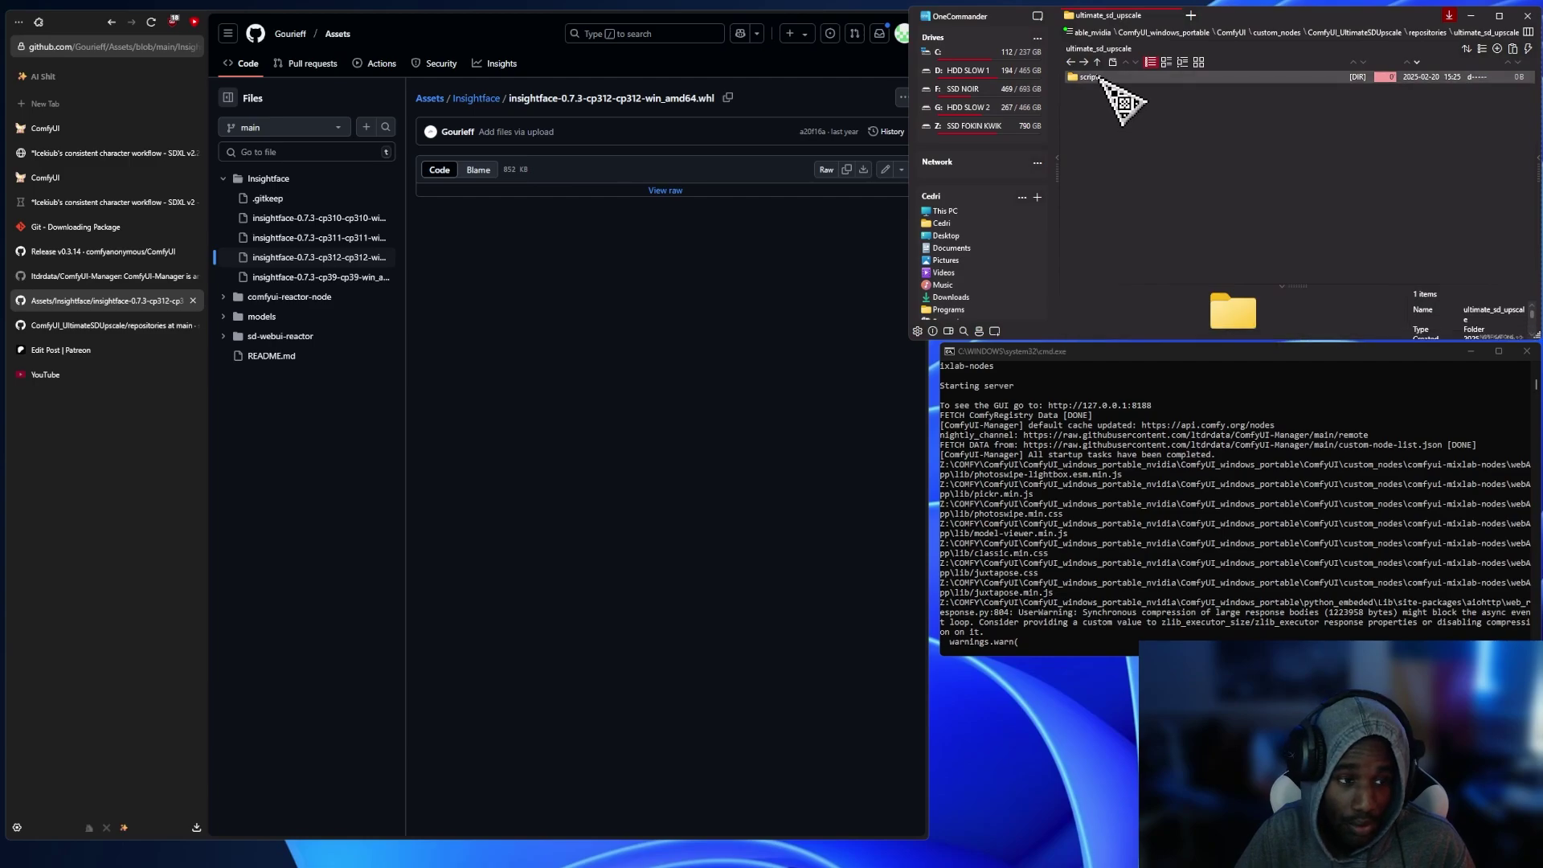
double_click(1100, 78)
left_click(569, 327)
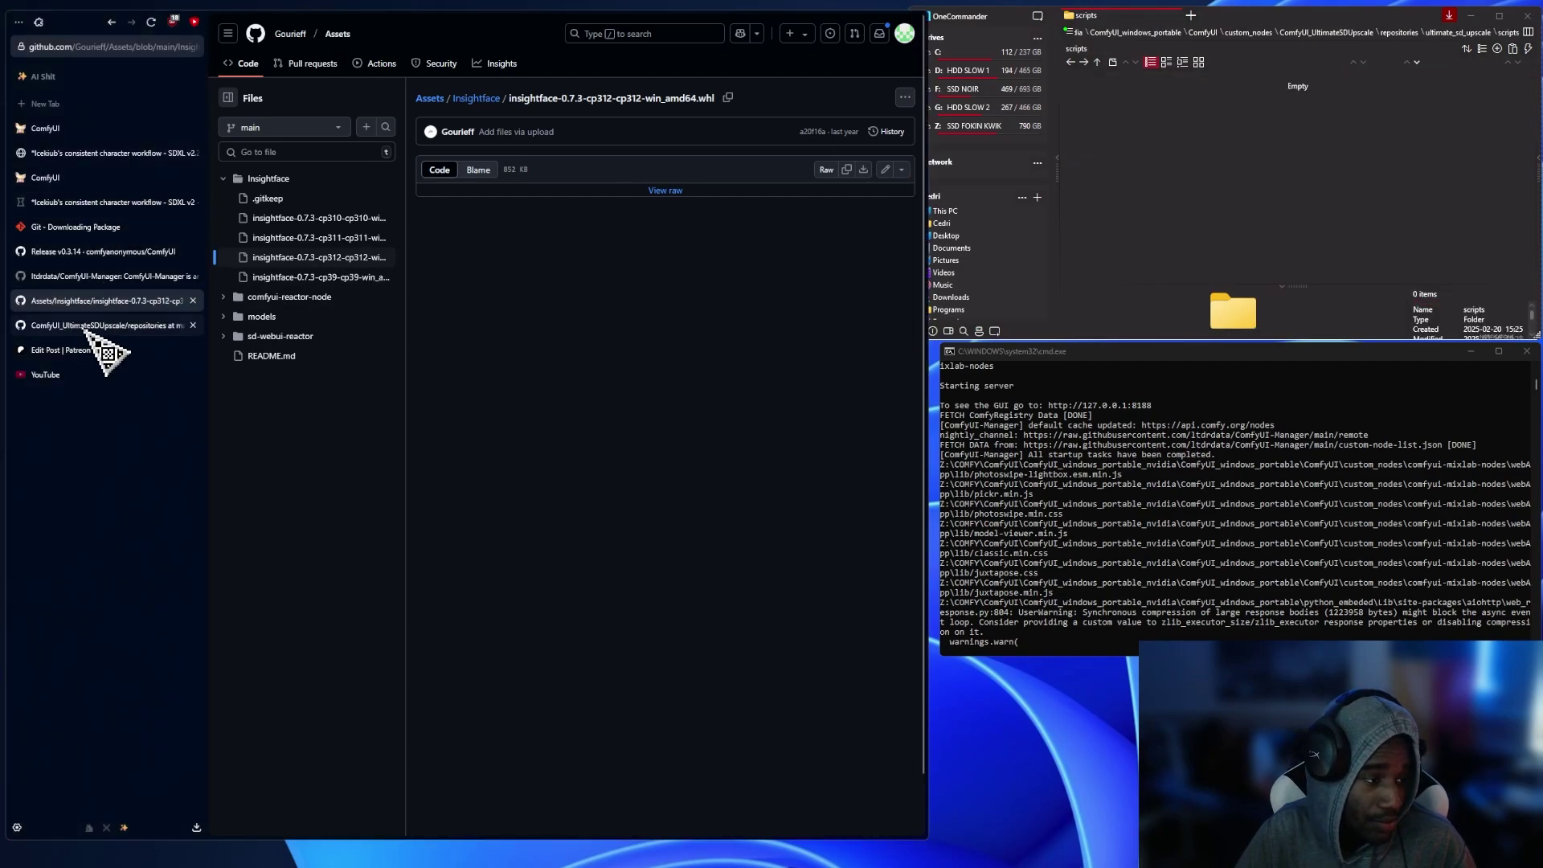
Step: Download ultimate-upscale.py from the submodule repo's scripts folder and drop it into the local scripts folder
left_click(128, 325)
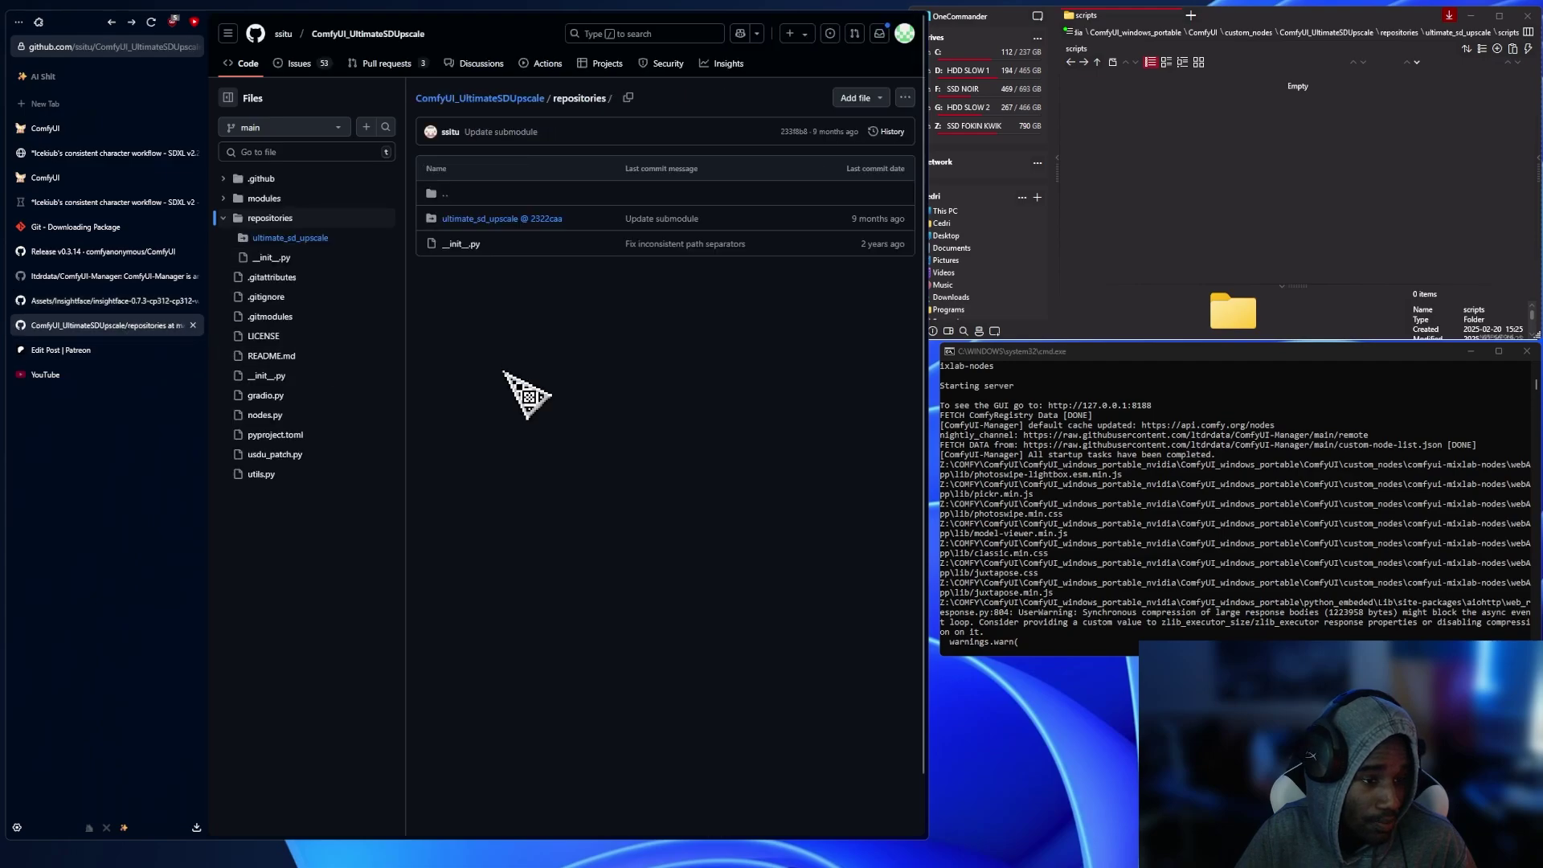
left_click(528, 229)
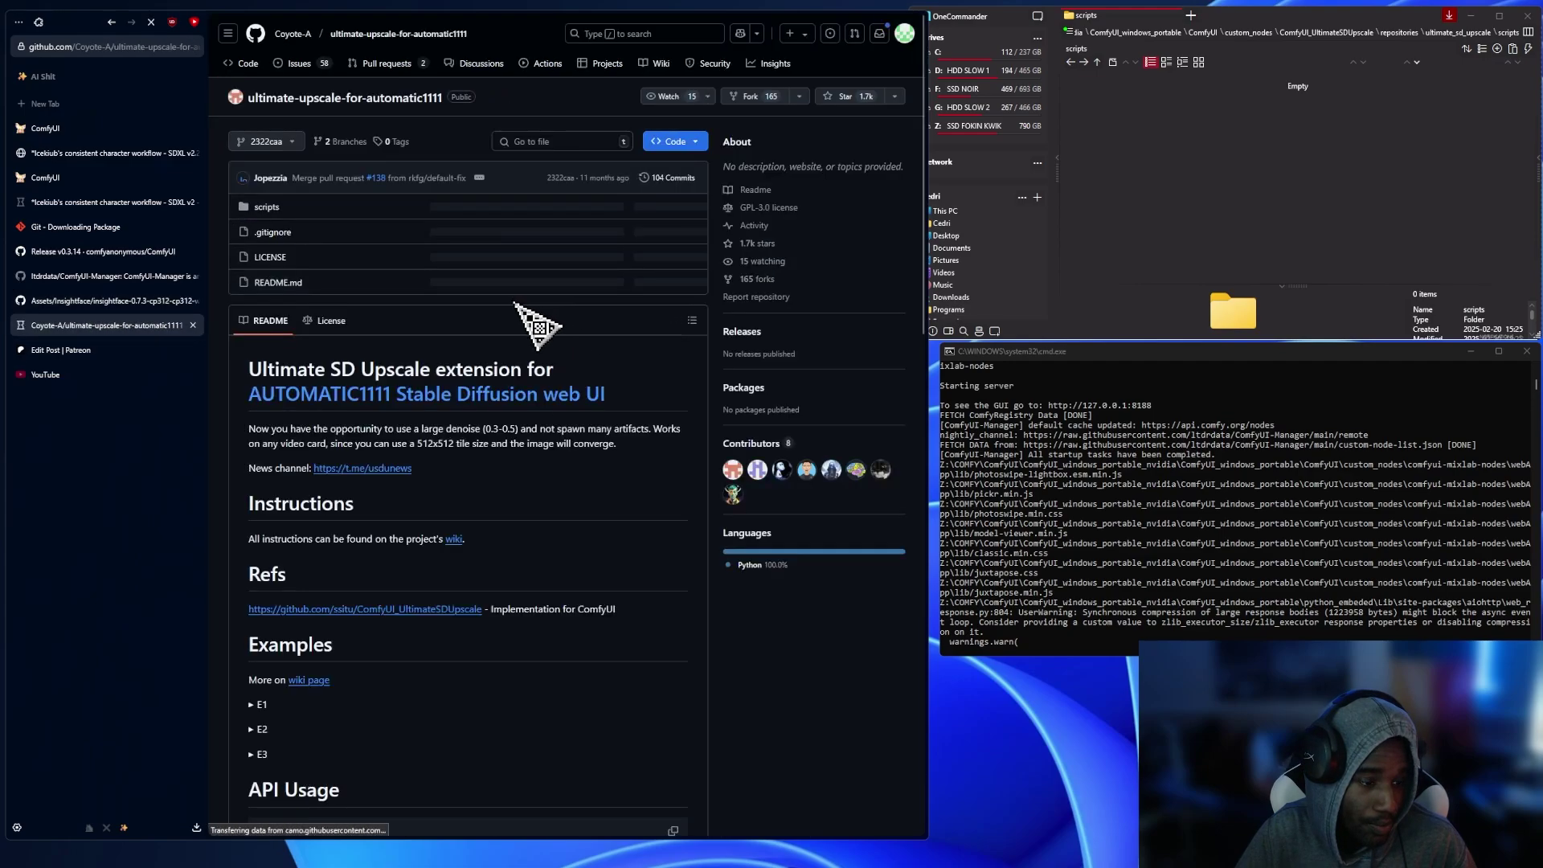
left_click(266, 207)
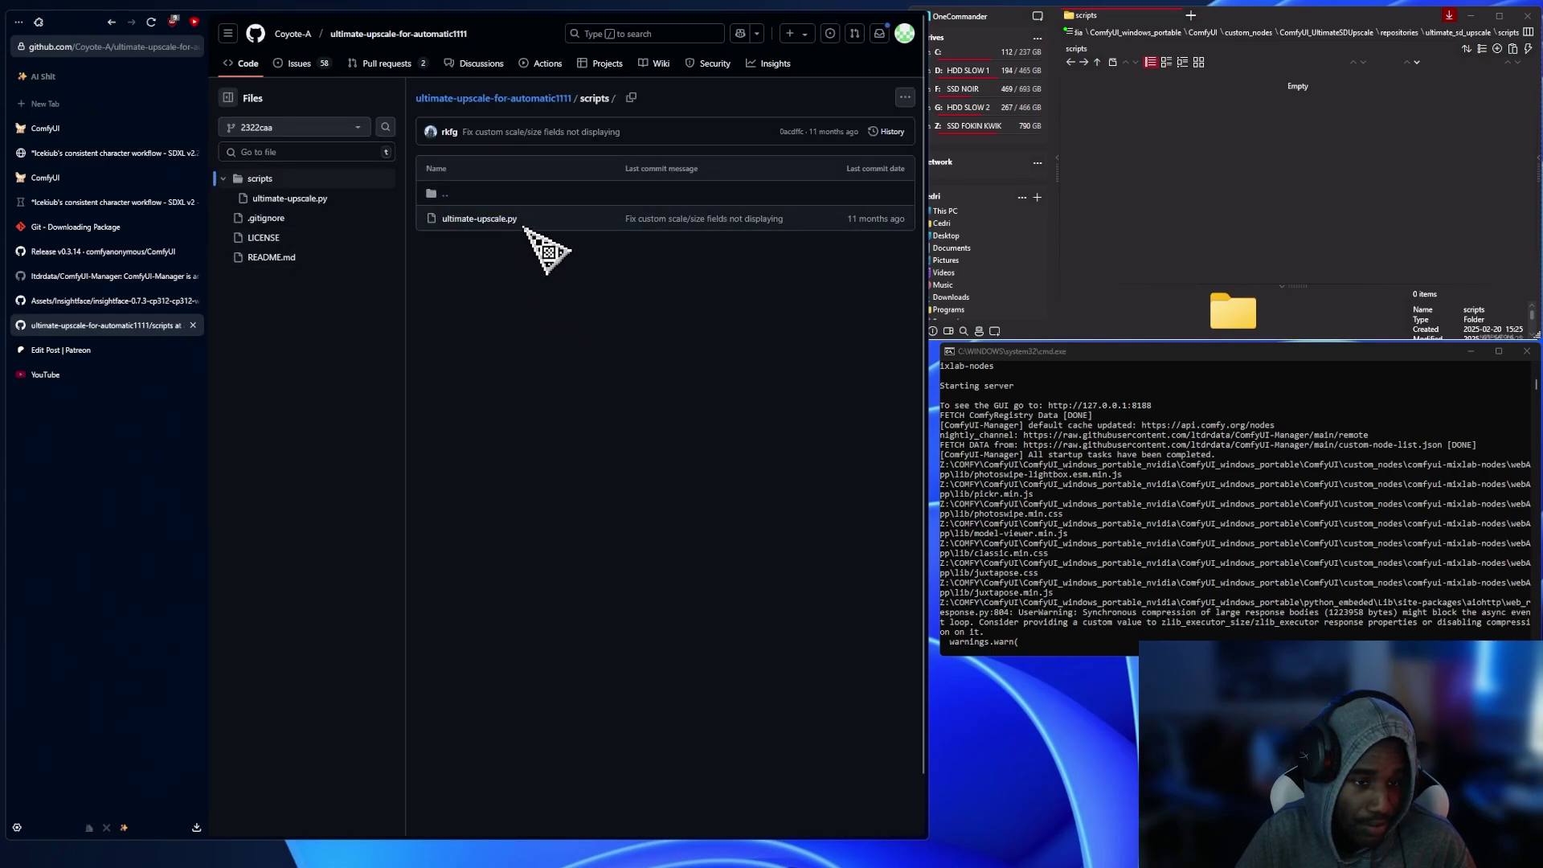
left_click(494, 219)
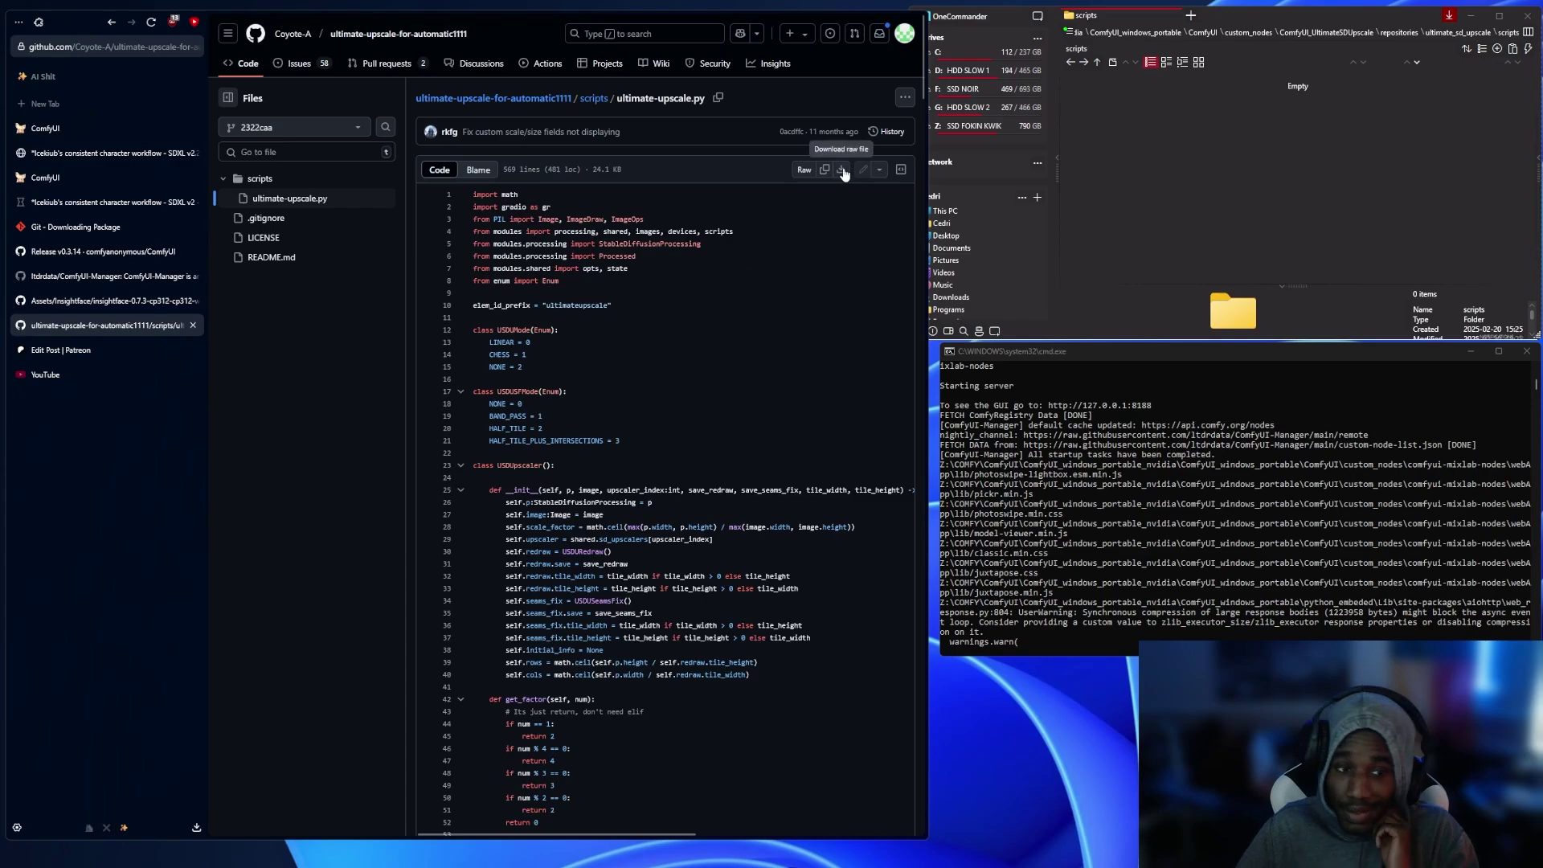
left_click(841, 170)
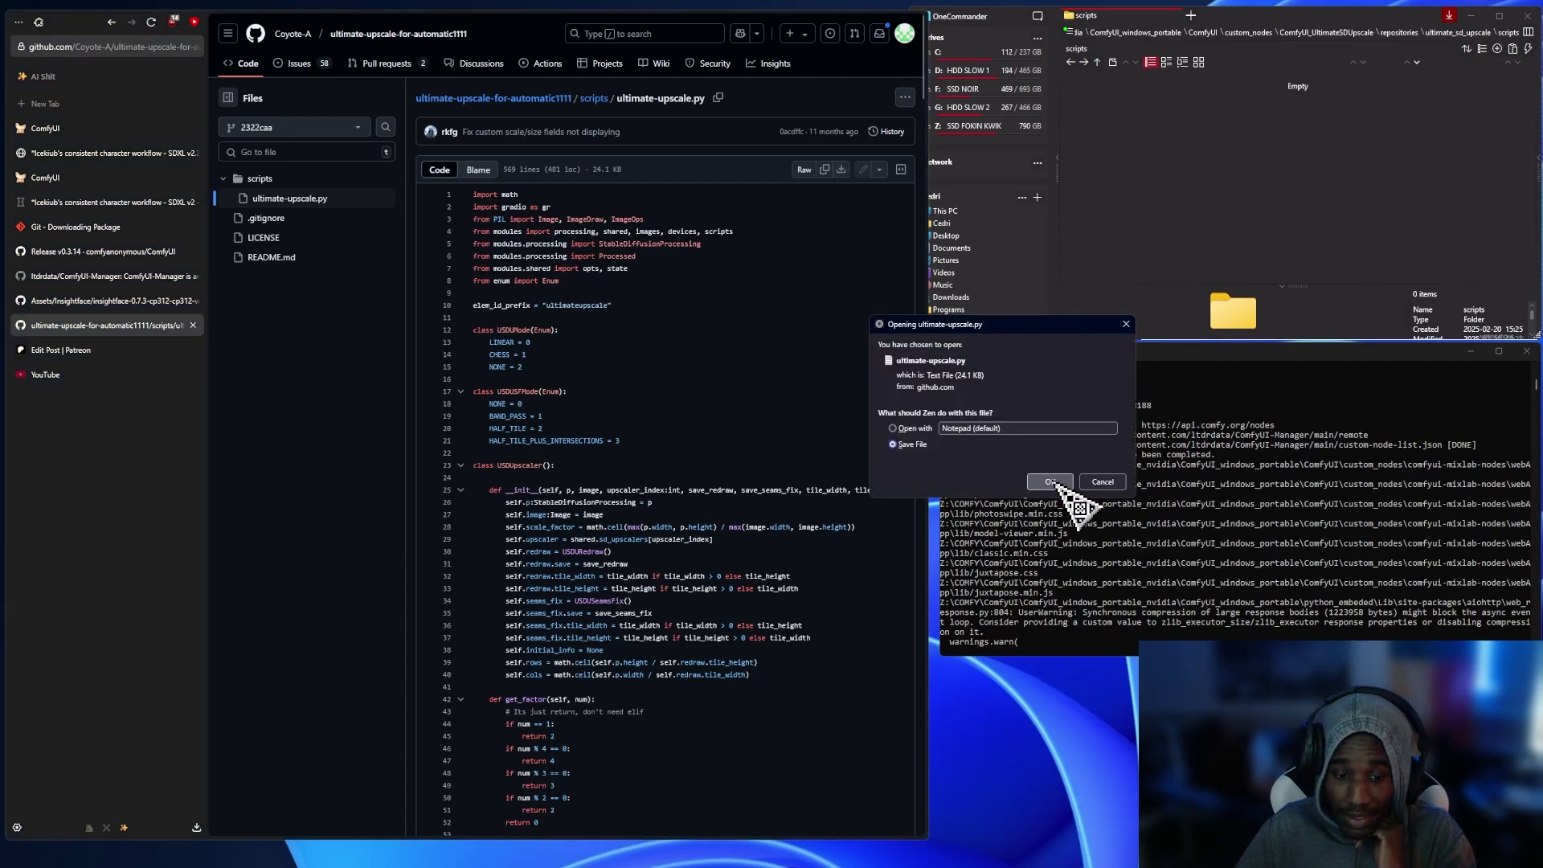
left_click(1051, 481)
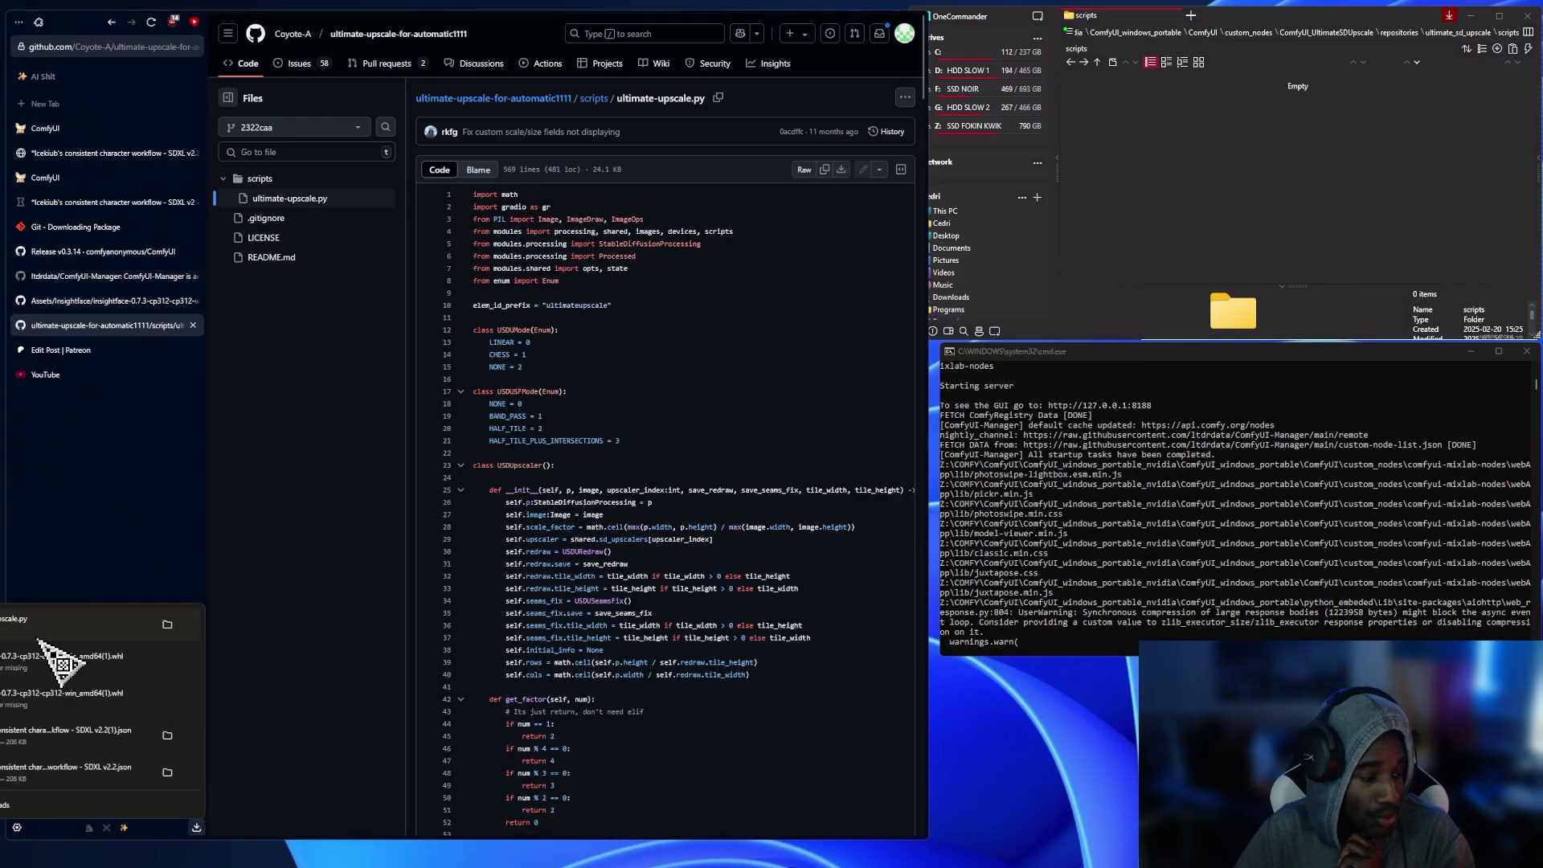
left_click_drag(1217, 205, 1205, 213)
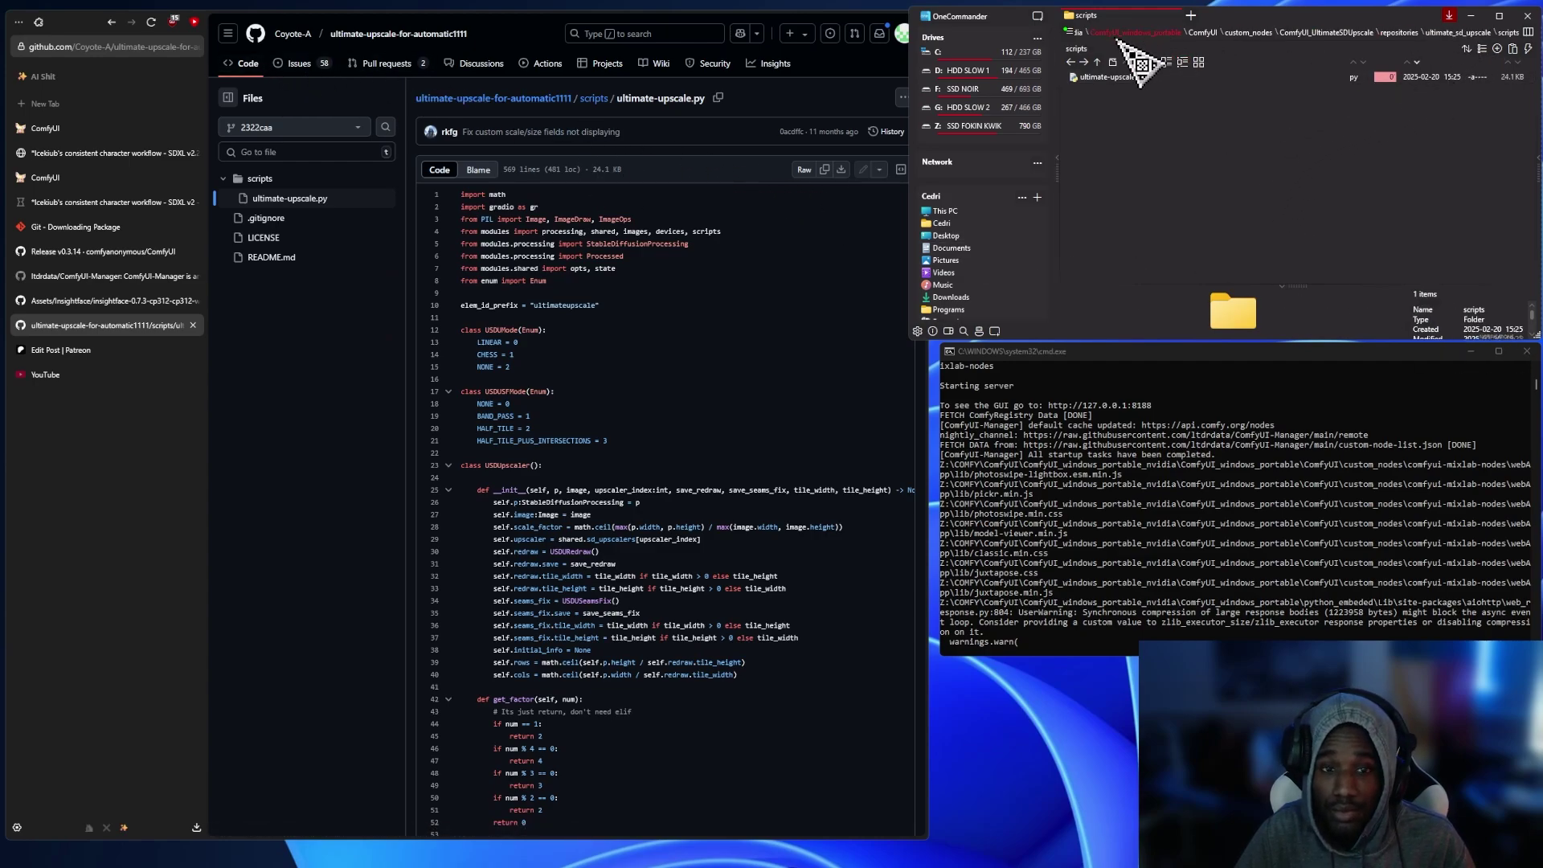
double_click(1098, 62)
Step: Go up to ComfyUI_windows_portable, run run_nvidia_gpu.bat, and move its console aside
key("BackSpace")
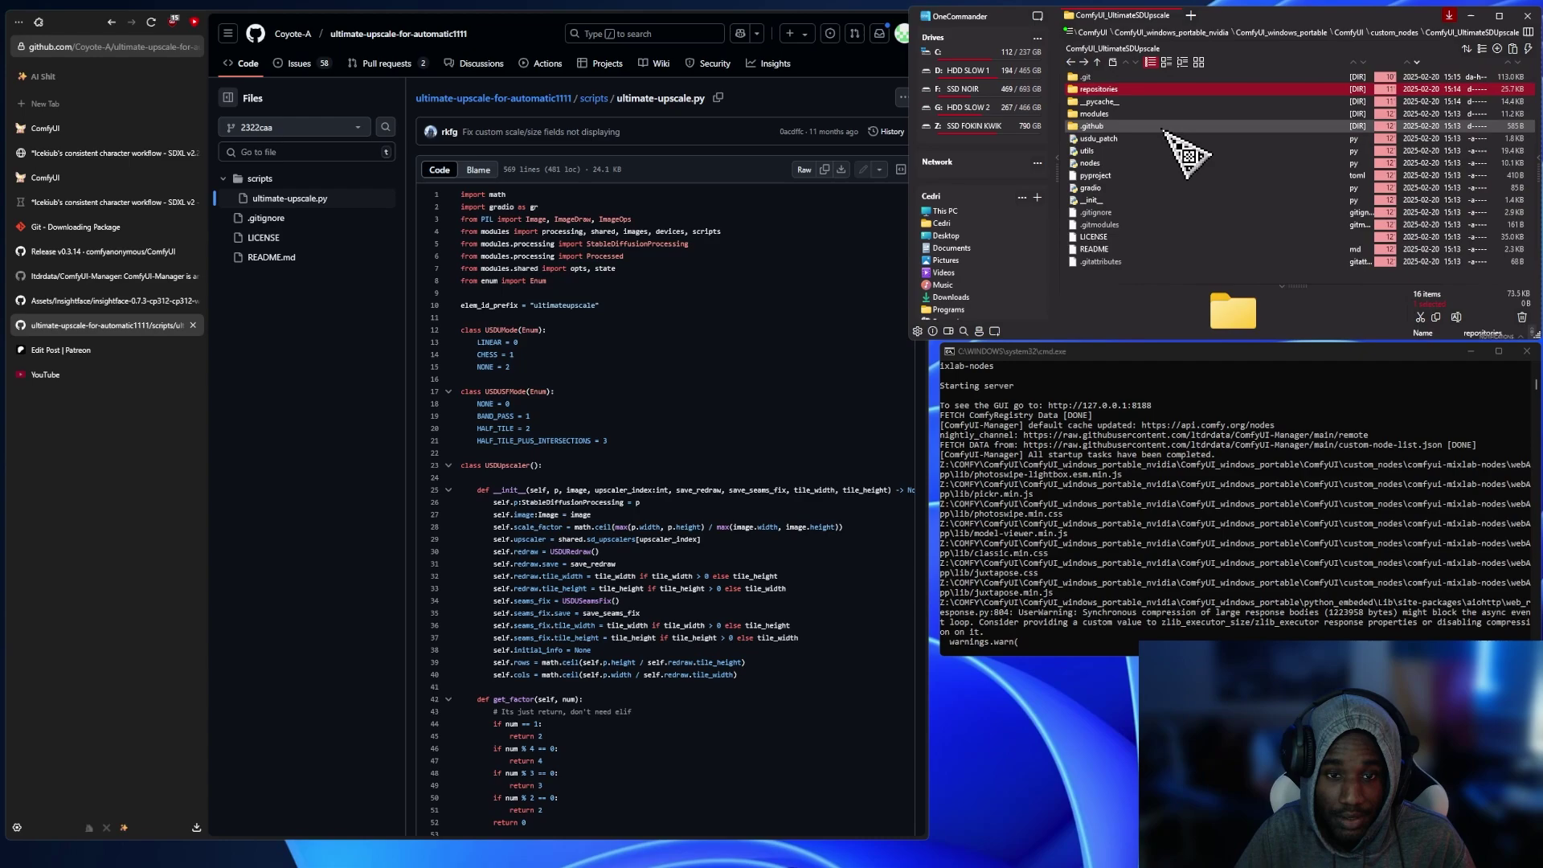
key("BackSpace")
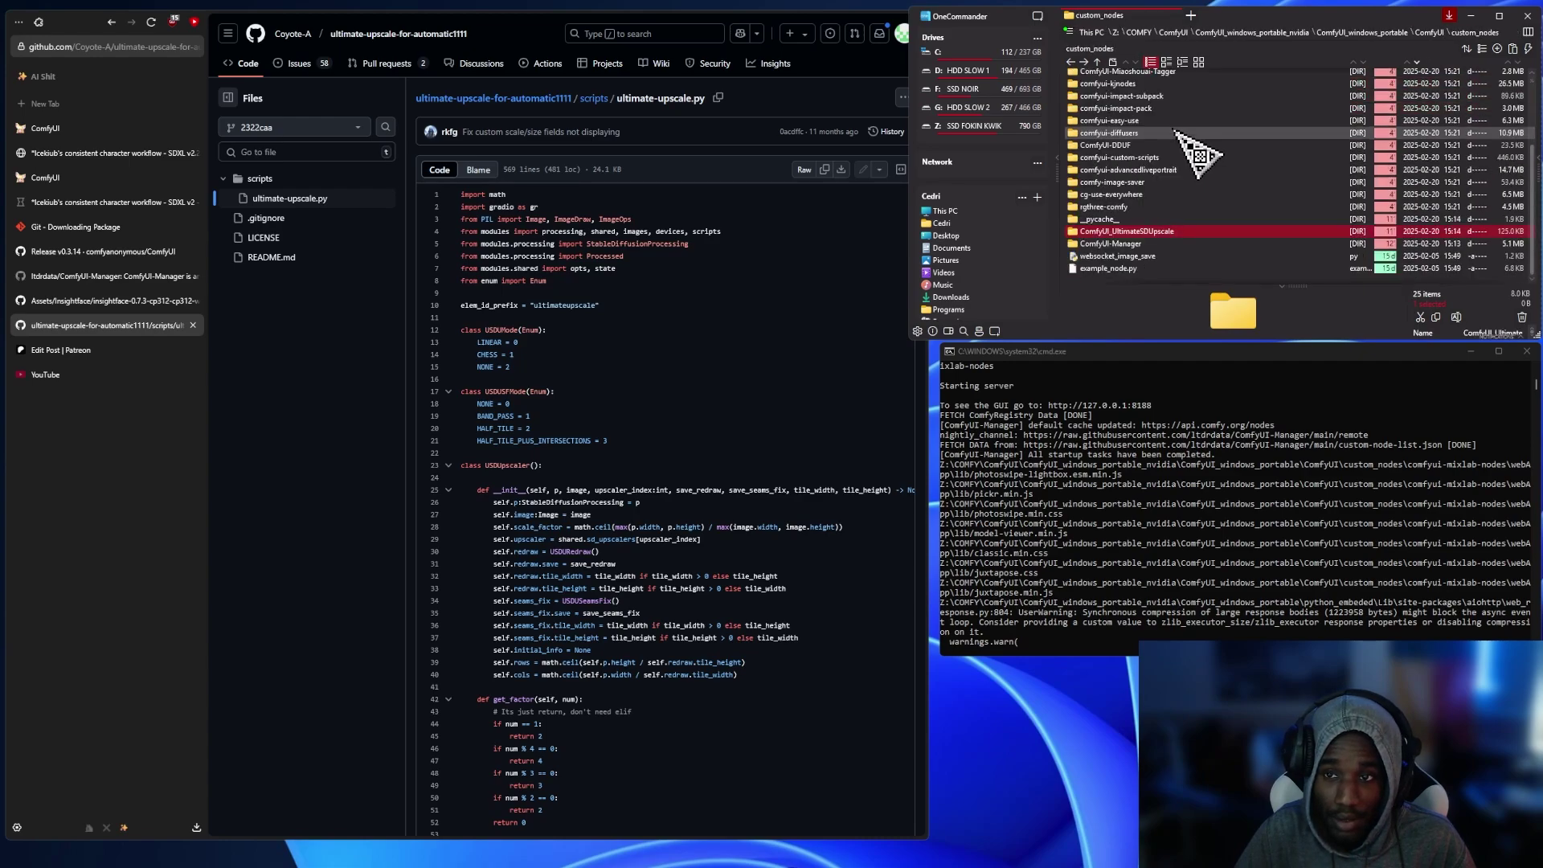
left_click(1527, 351)
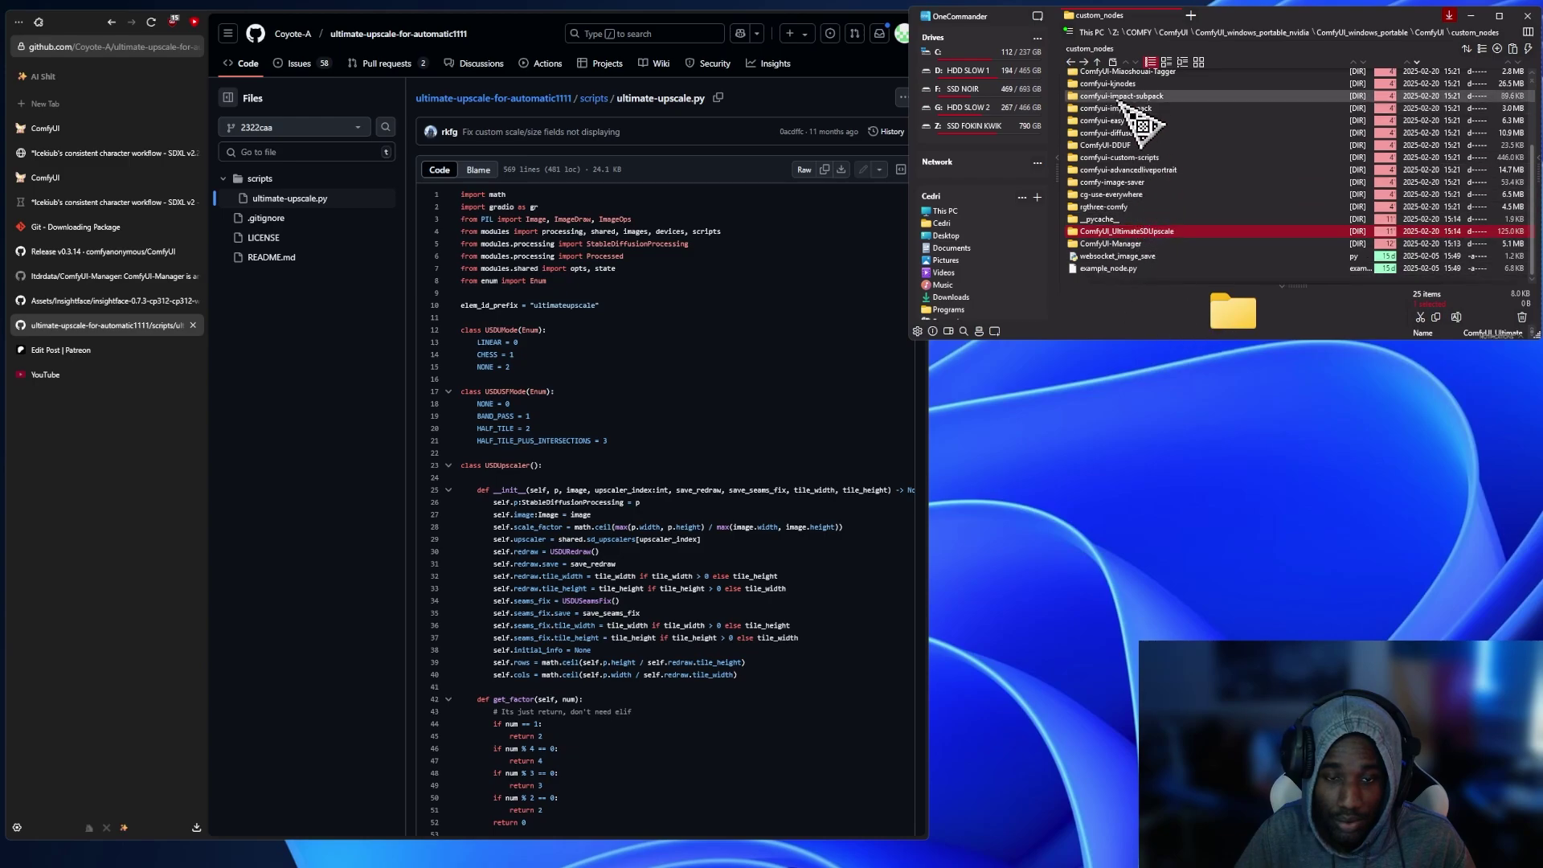
left_click(1098, 62)
scroll(1137, 206, "down", 4)
scroll(1142, 210, "down", 4)
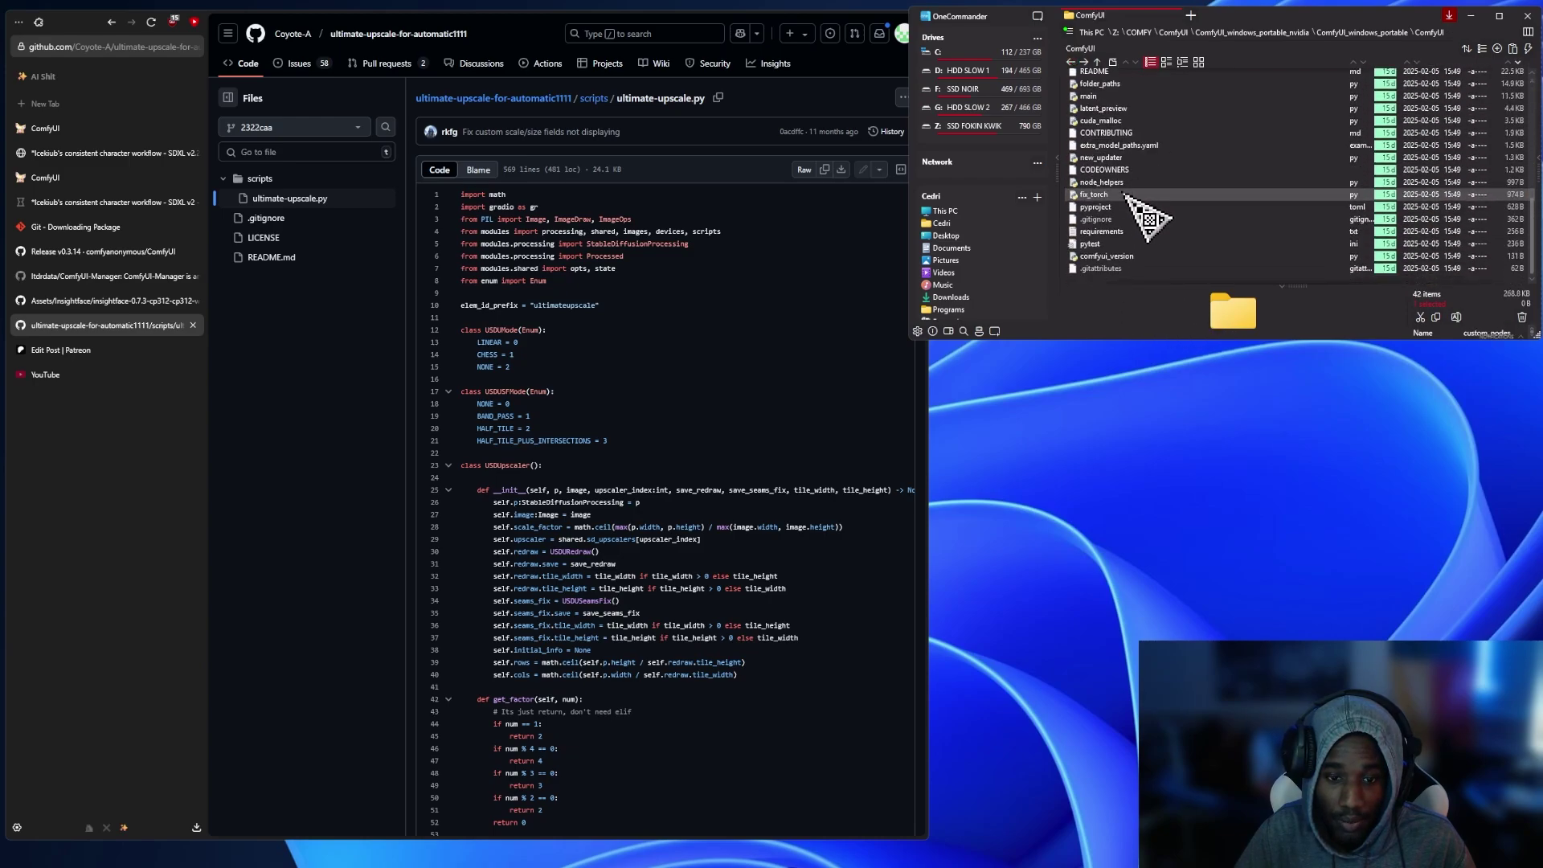
key("BackSpace")
double_click(1126, 151)
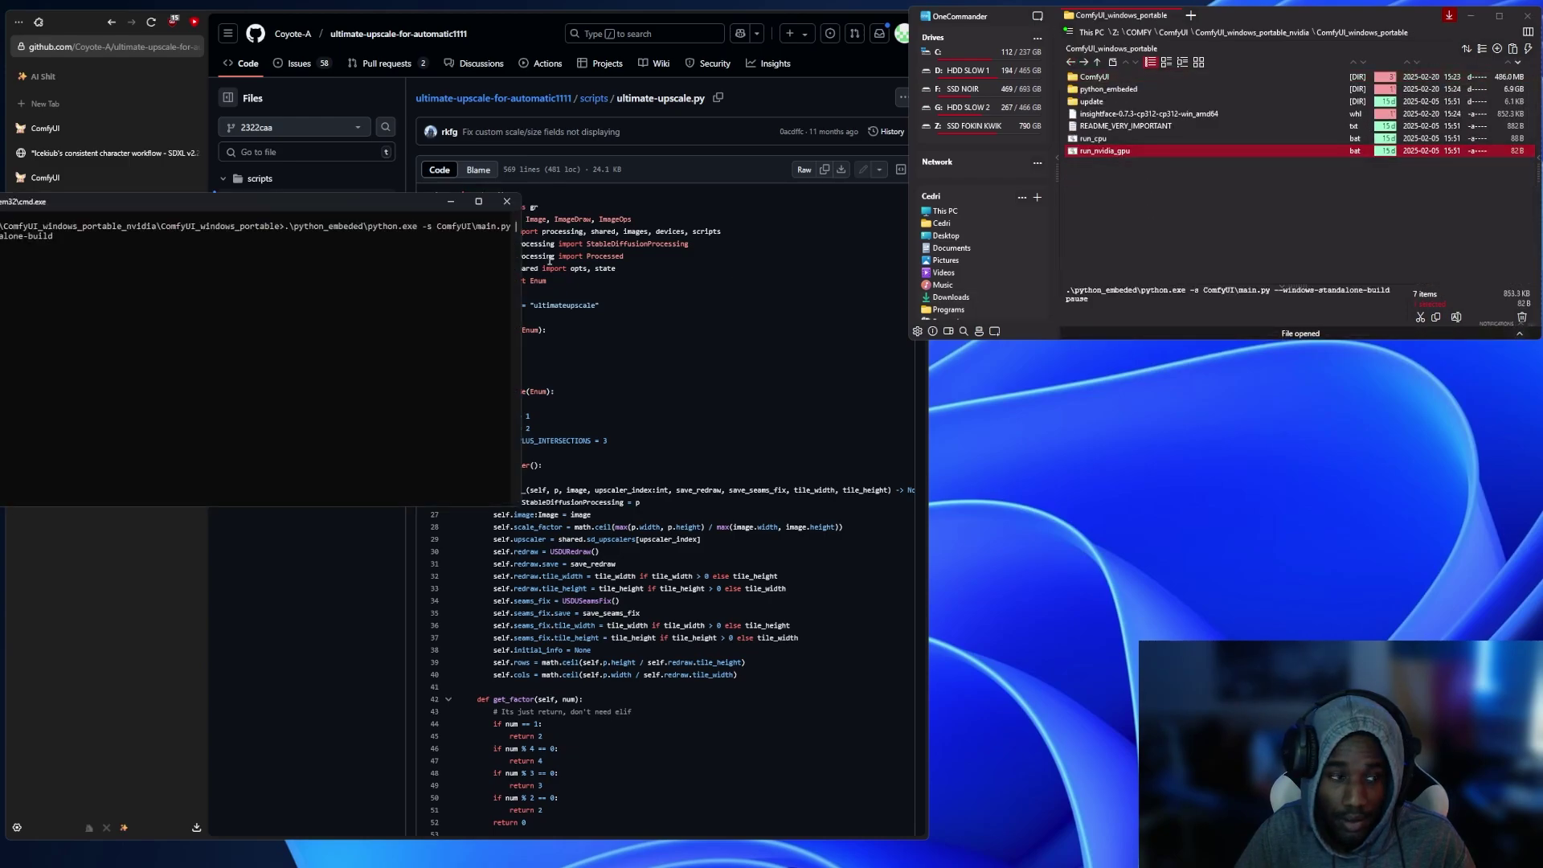
left_click_drag(415, 229, 1430, 397)
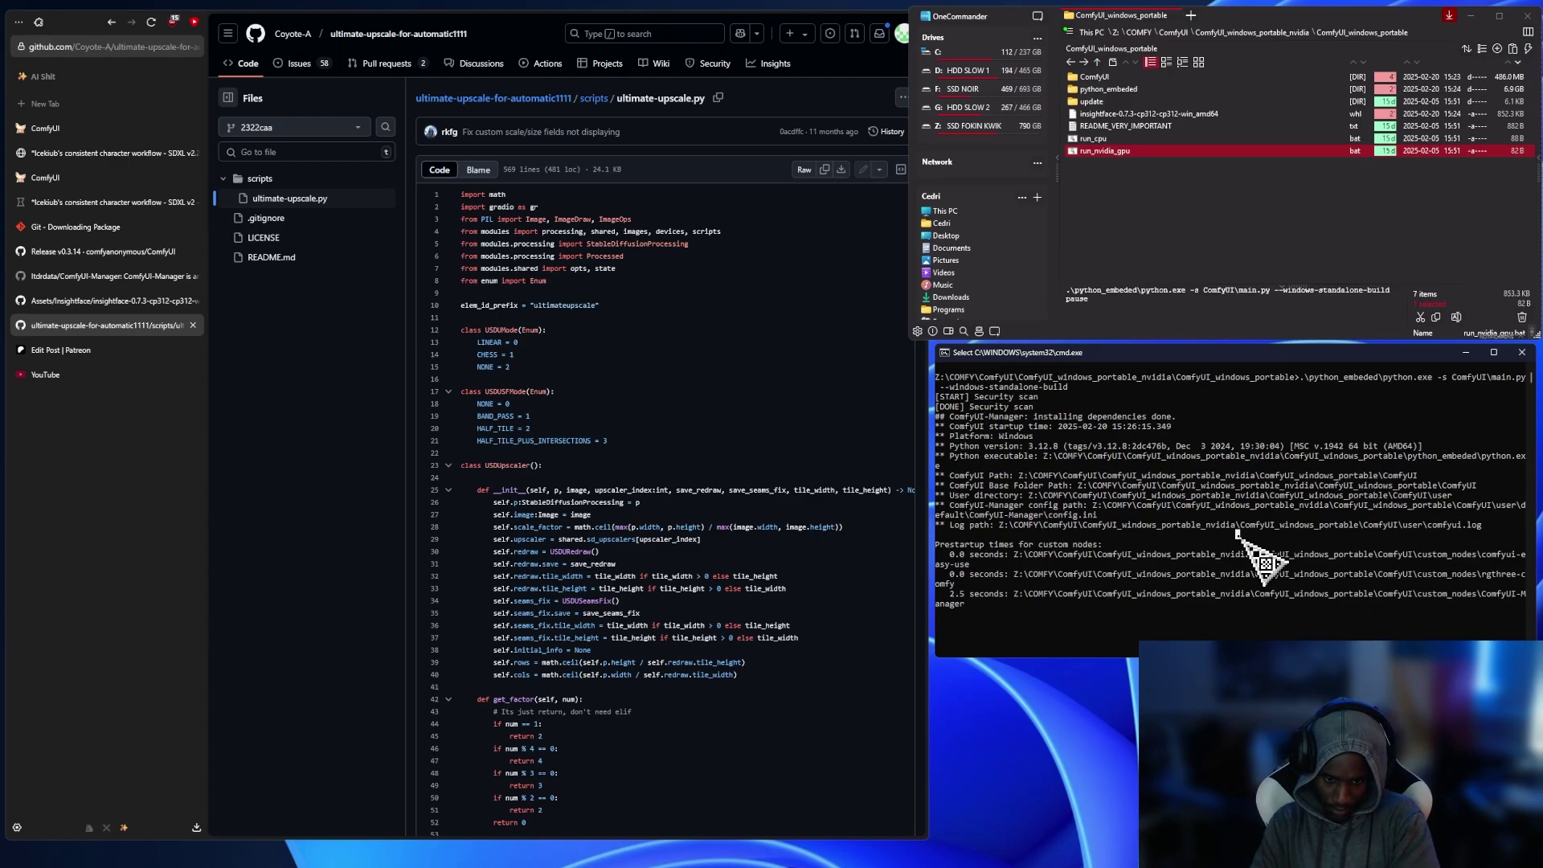
right_click(1258, 554)
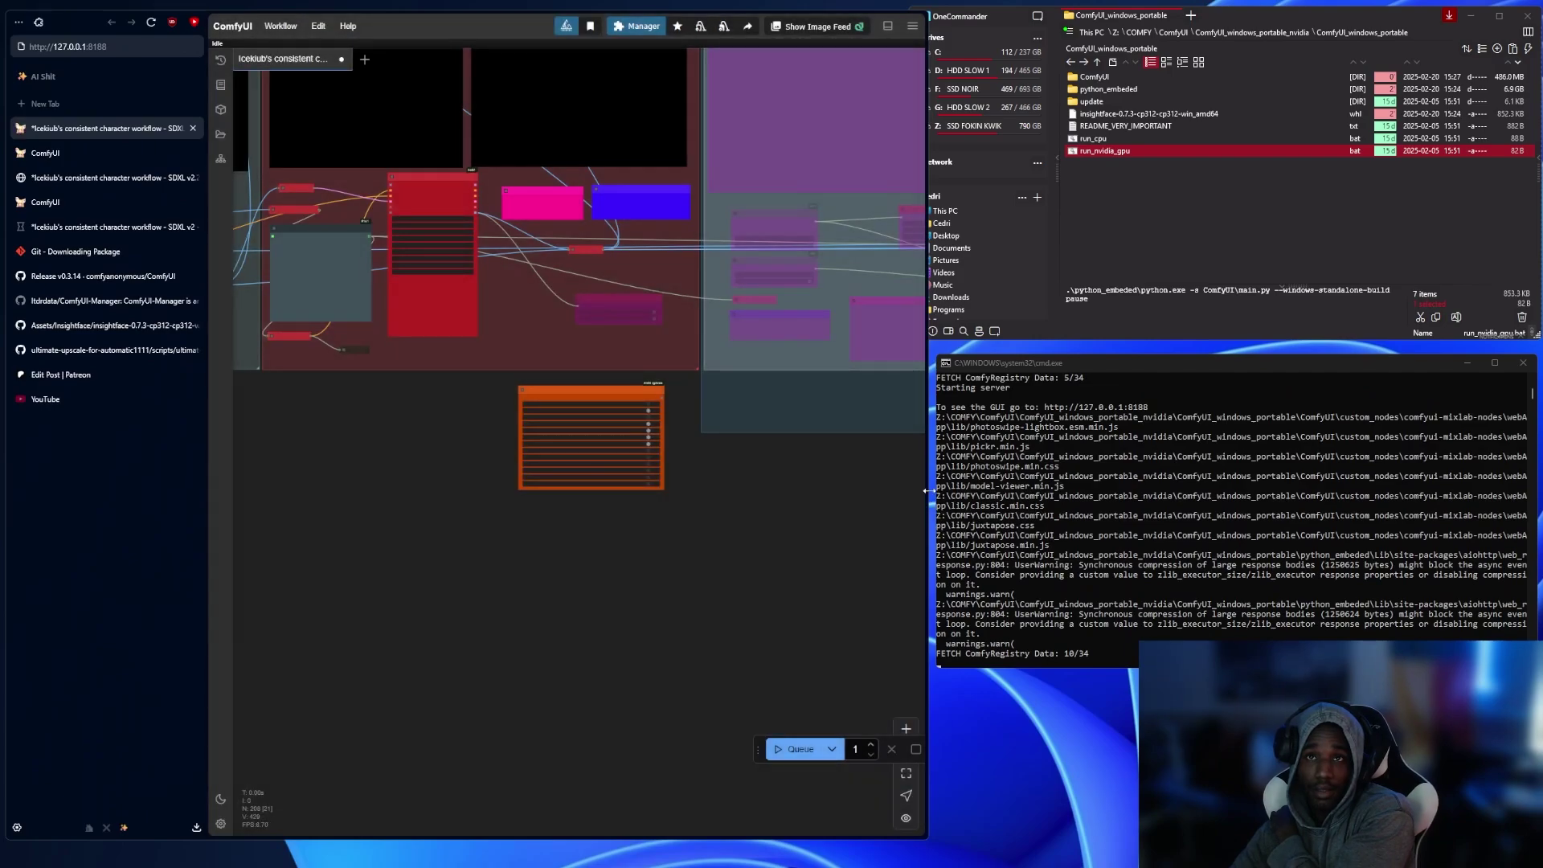
Step: Widen the ComfyUI browser window and look over the workflow canvas
left_click_drag(929, 490, 1487, 490)
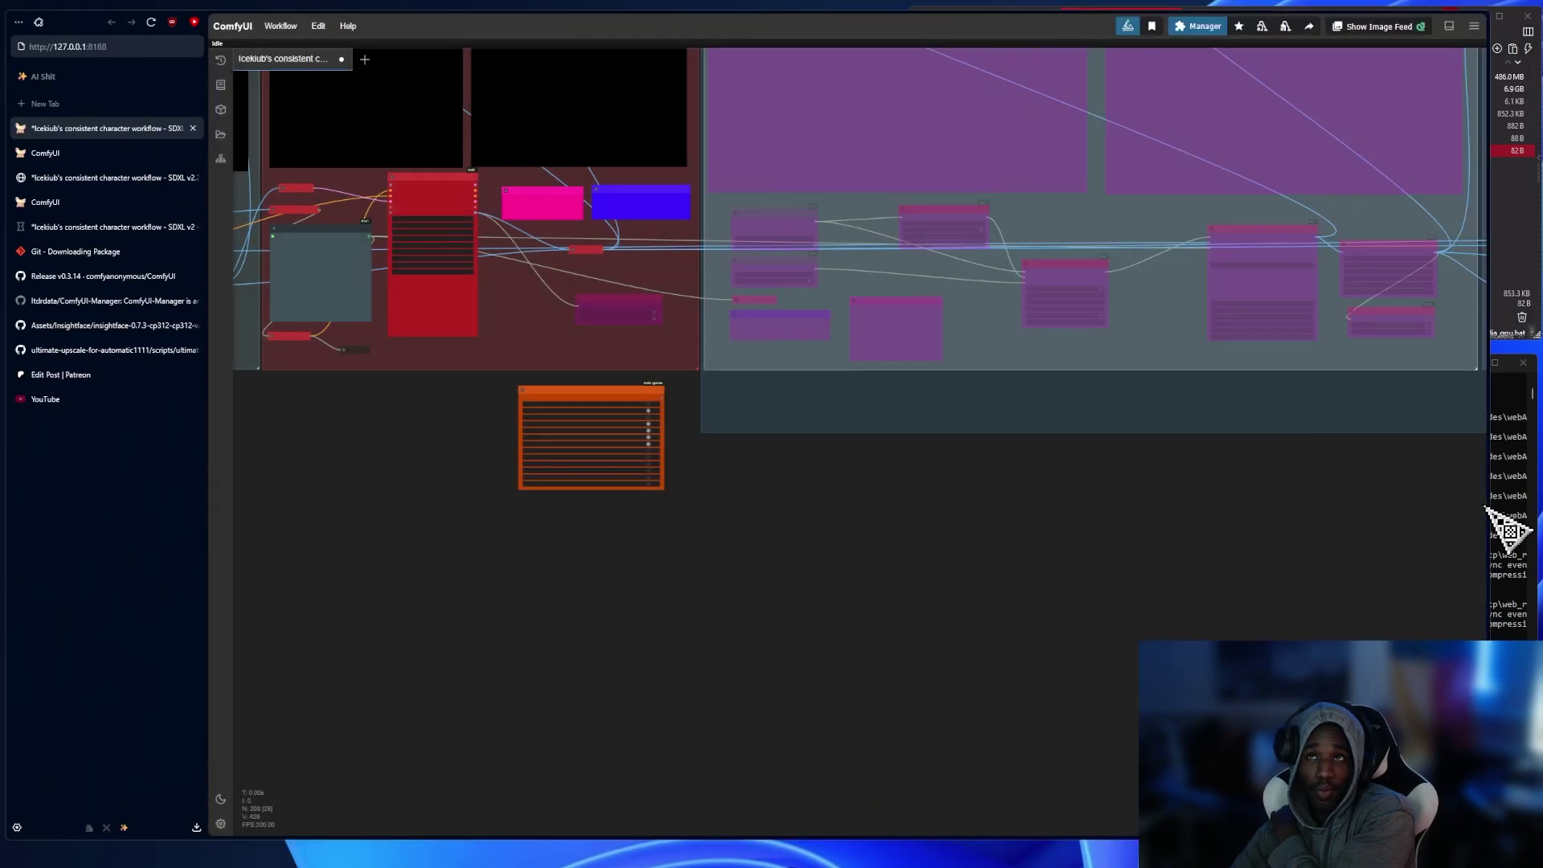
scroll(1037, 567, "down", 5)
scroll(885, 575, "down", 4)
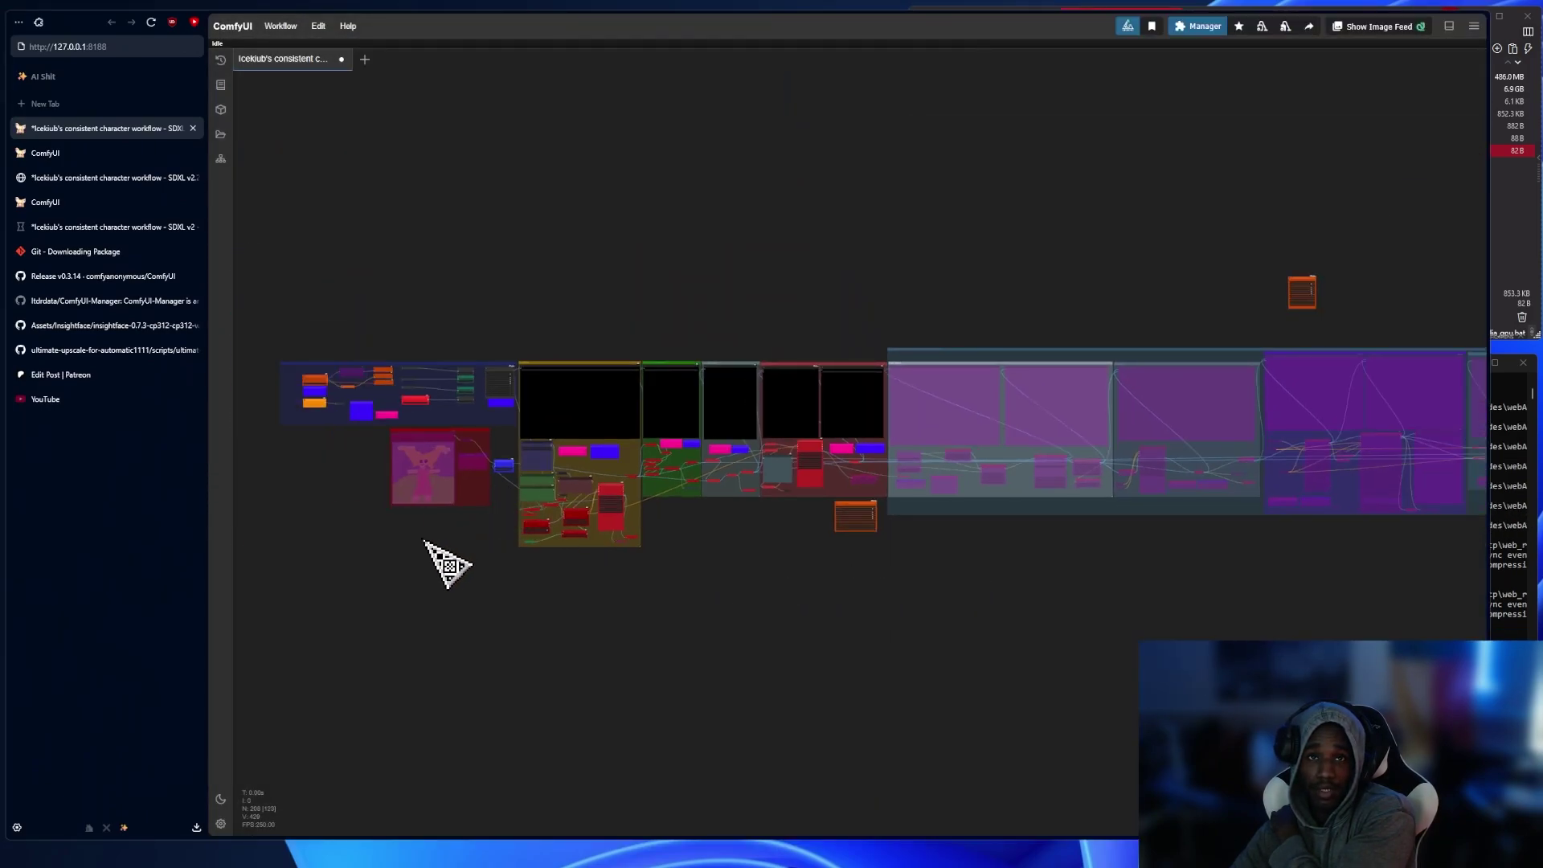
scroll(450, 555, "up", 5)
scroll(451, 554, "up", 2)
scroll(499, 413, "up", 2)
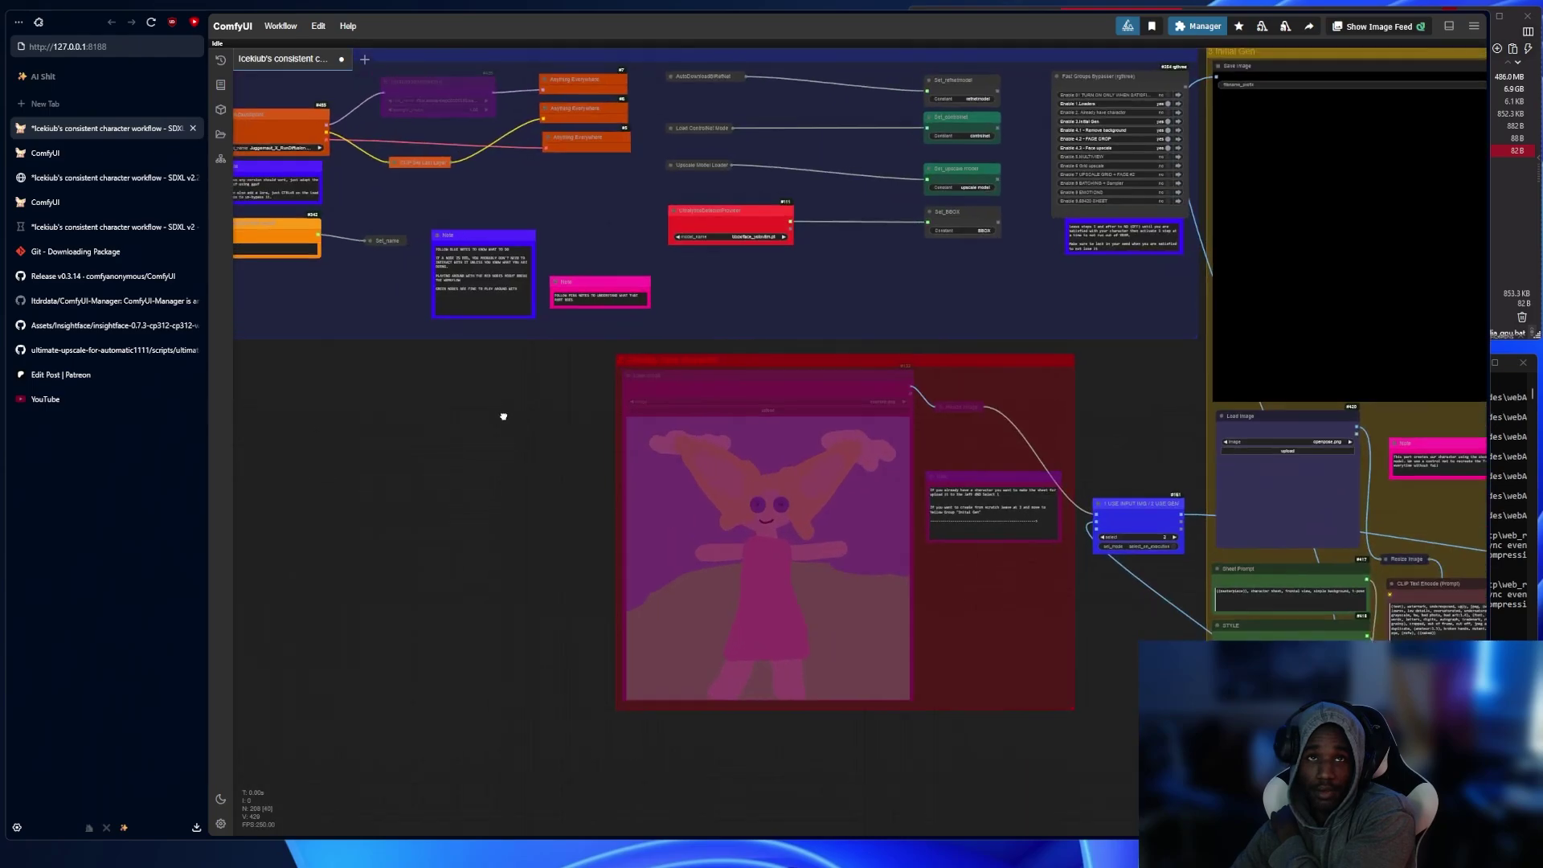
scroll(546, 281, "up", 2)
scroll(563, 337, "up", 2)
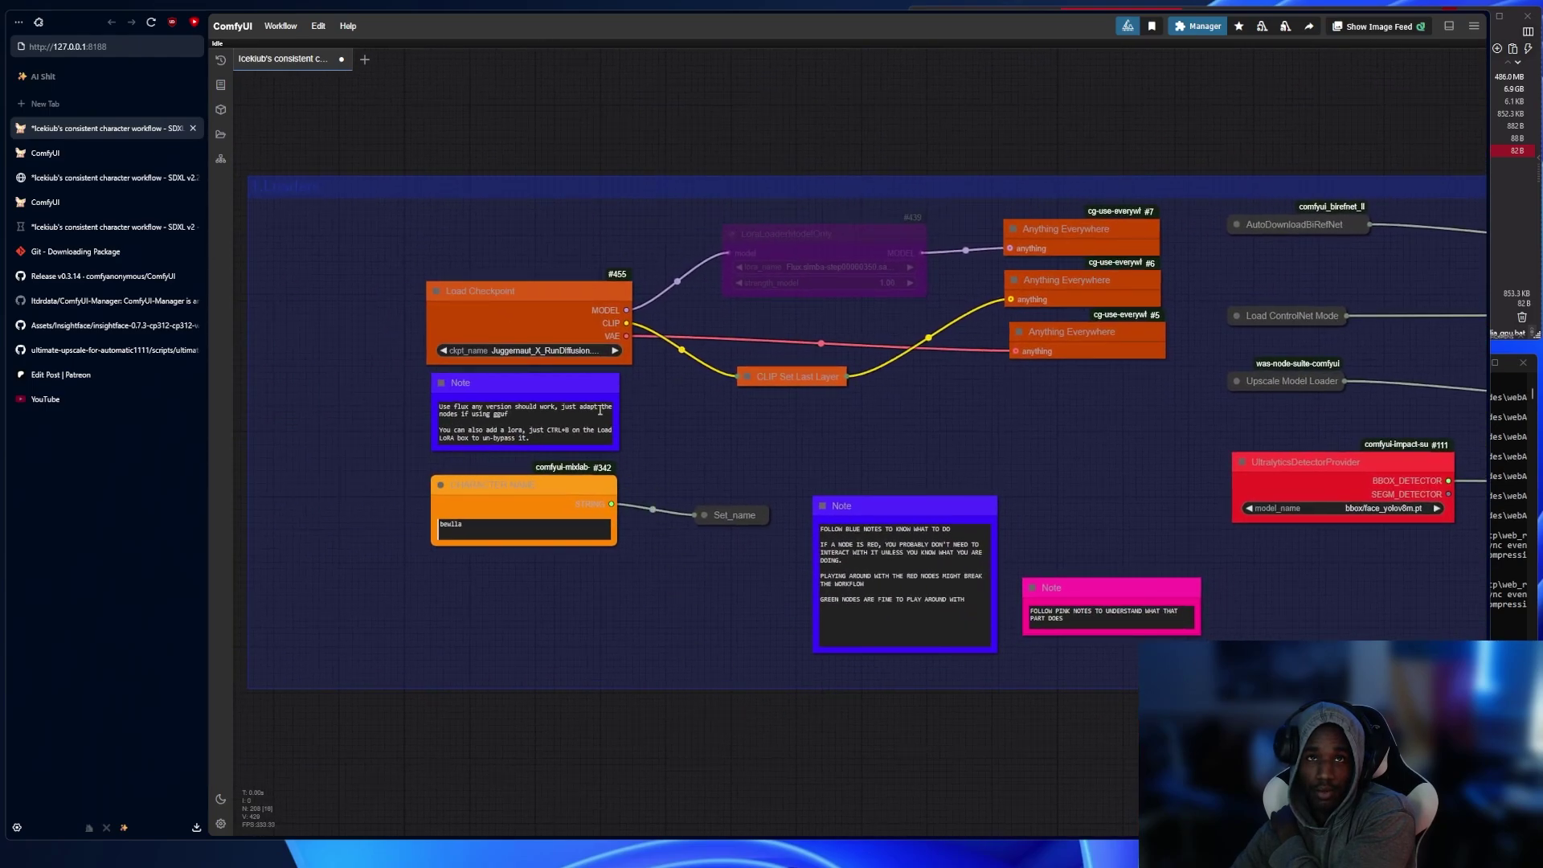
scroll(569, 374, "up", 1)
scroll(651, 402, "down", 5)
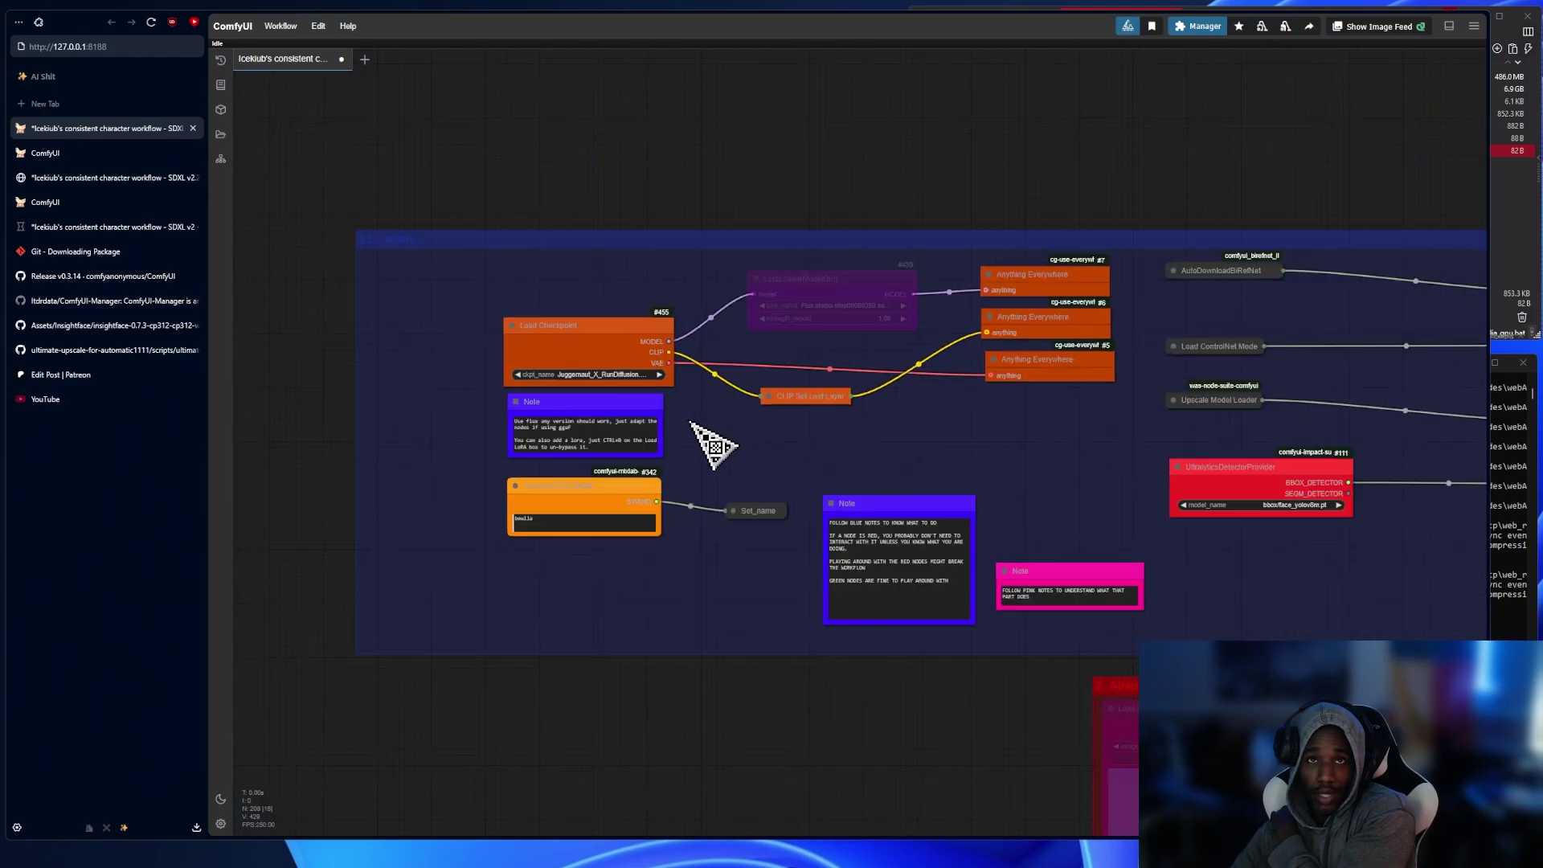
scroll(716, 458, "down", 4)
scroll(798, 432, "up", 4)
scroll(798, 431, "up", 1)
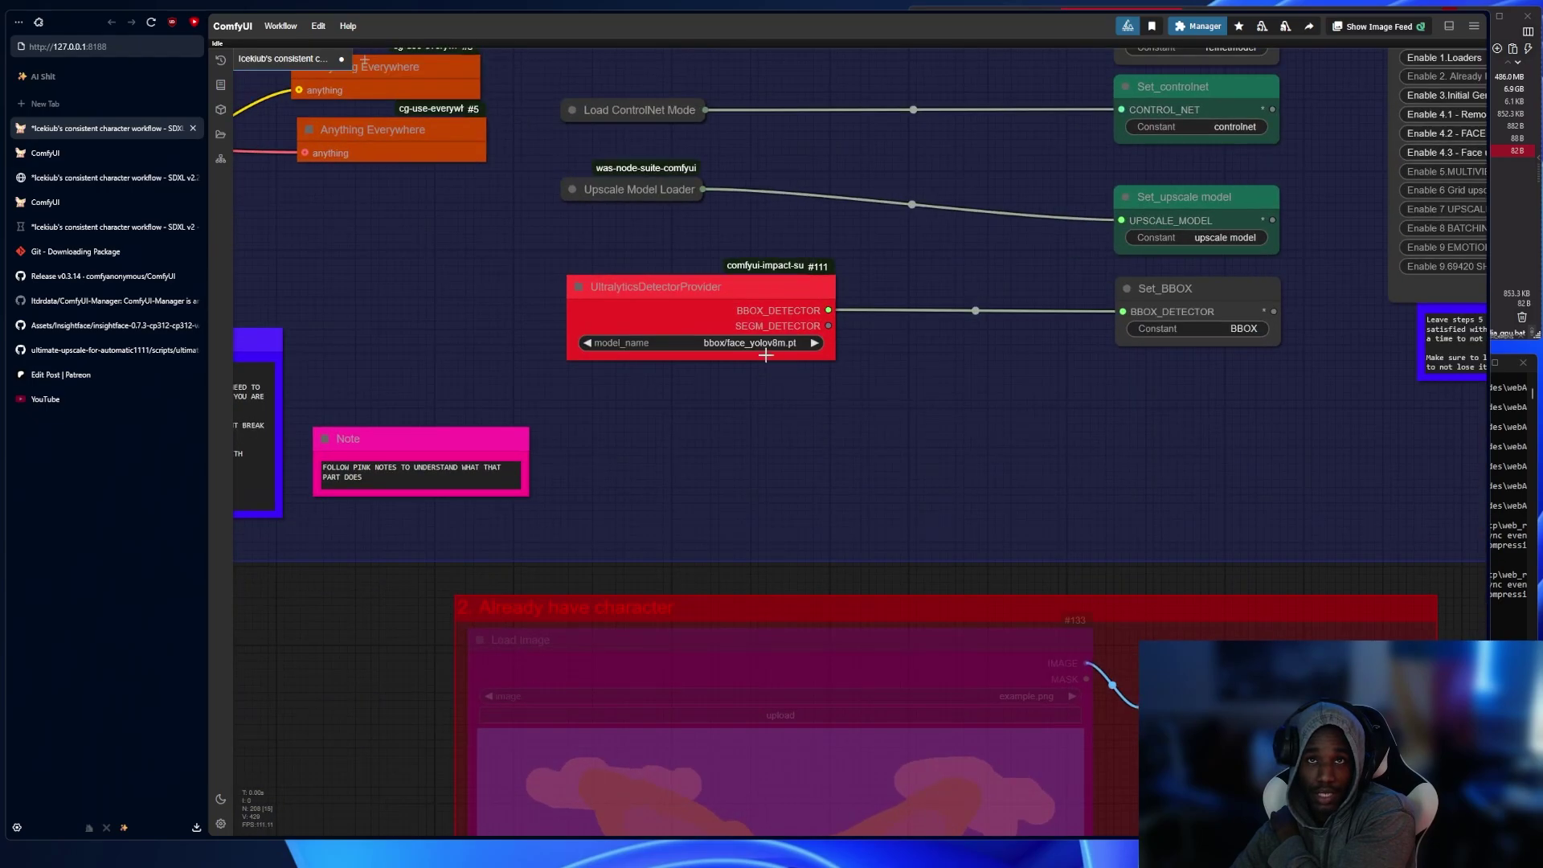
scroll(804, 426, "up", 1)
scroll(814, 452, "down", 2)
scroll(814, 451, "down", 5)
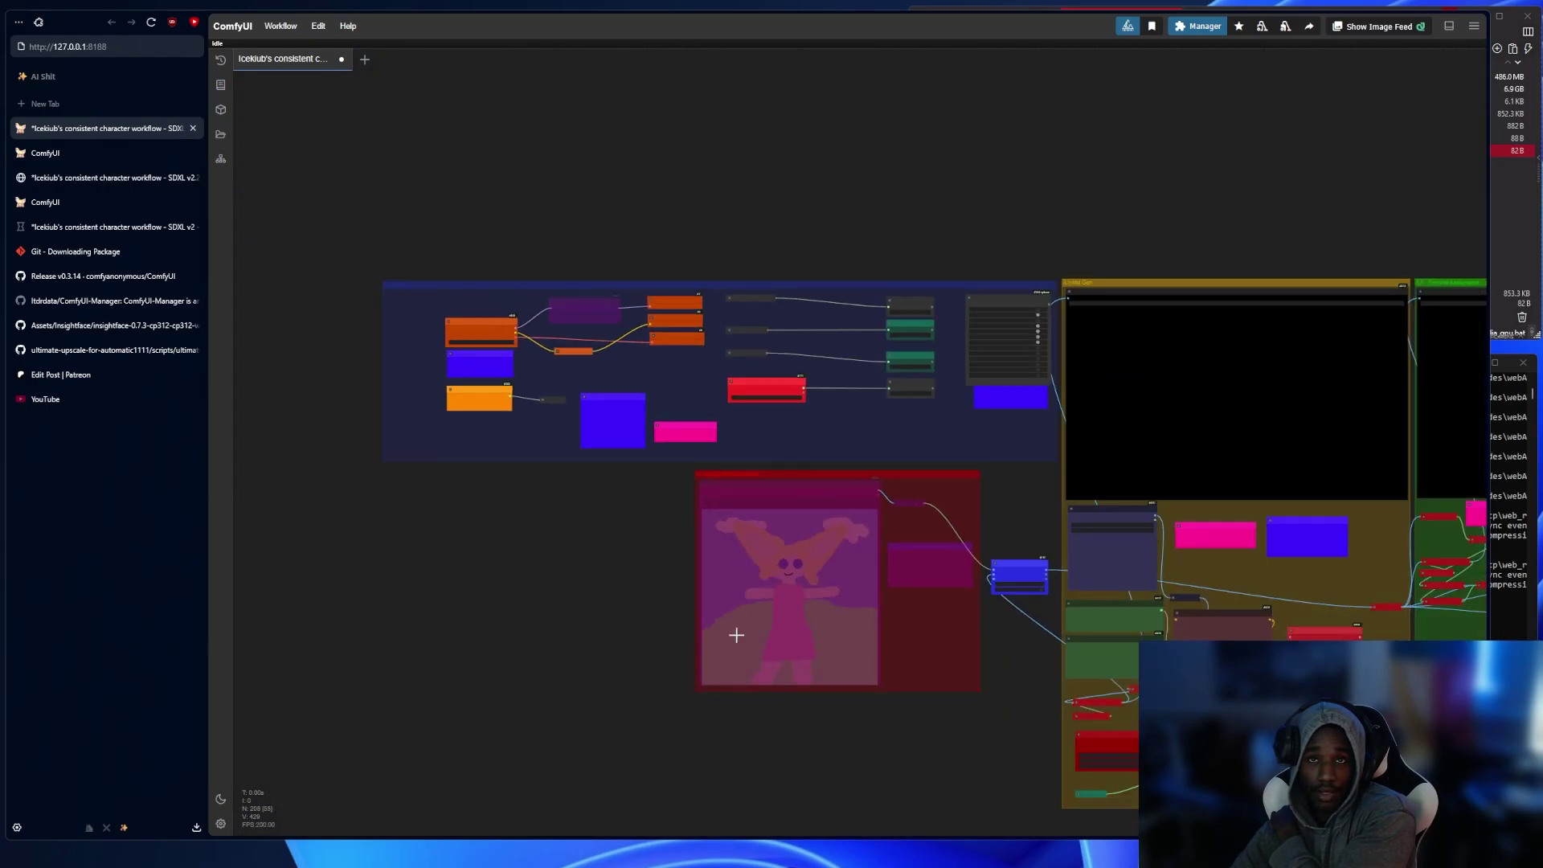
Step: Install the RealESRGAN x2 upscale model through the Manager's Model Manager
left_click(1198, 26)
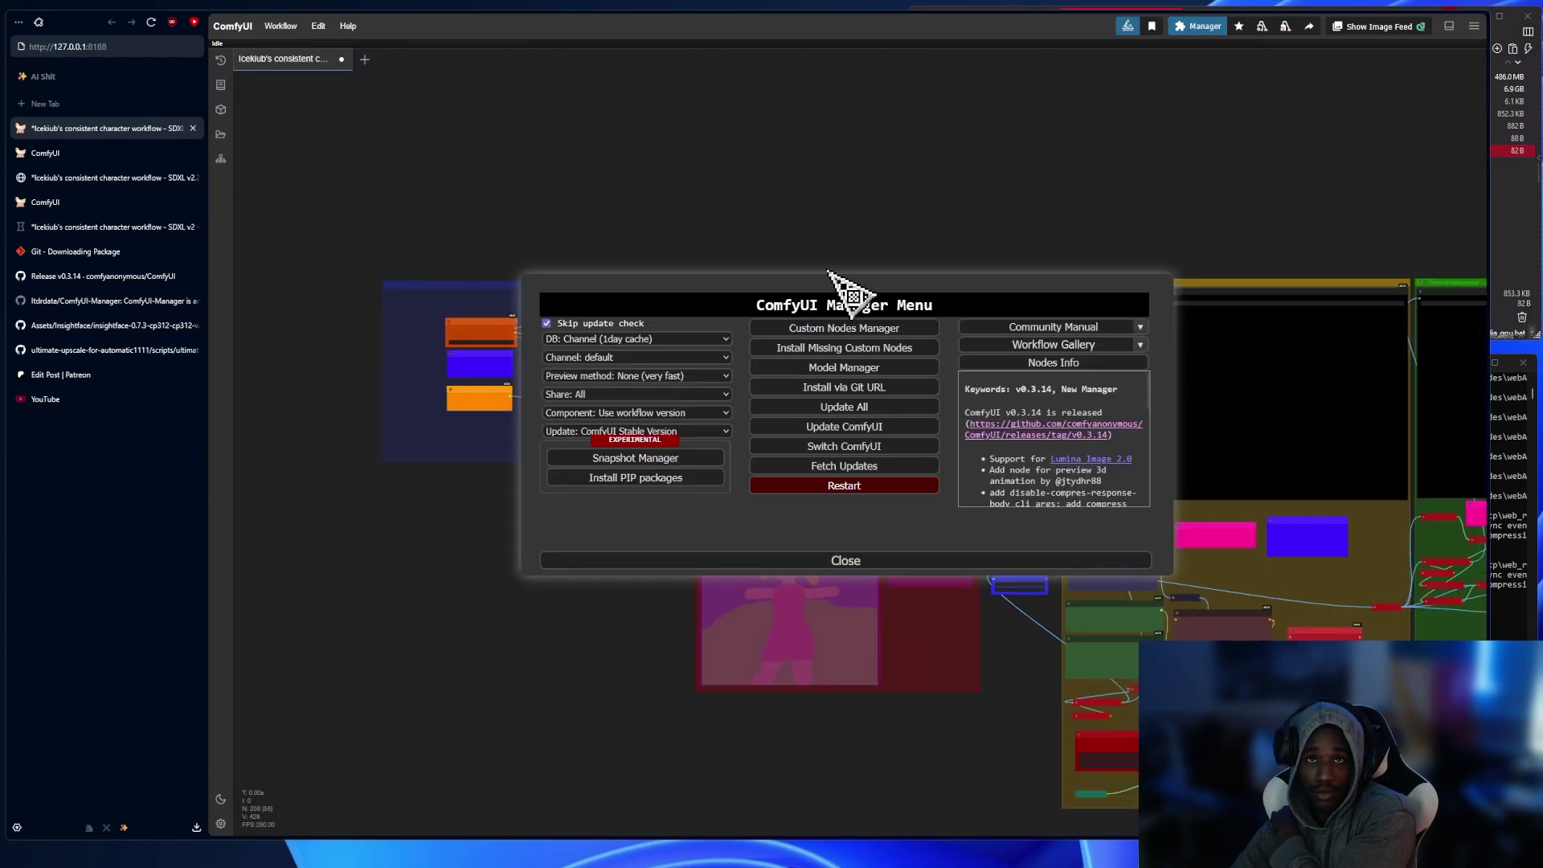
left_click(878, 372)
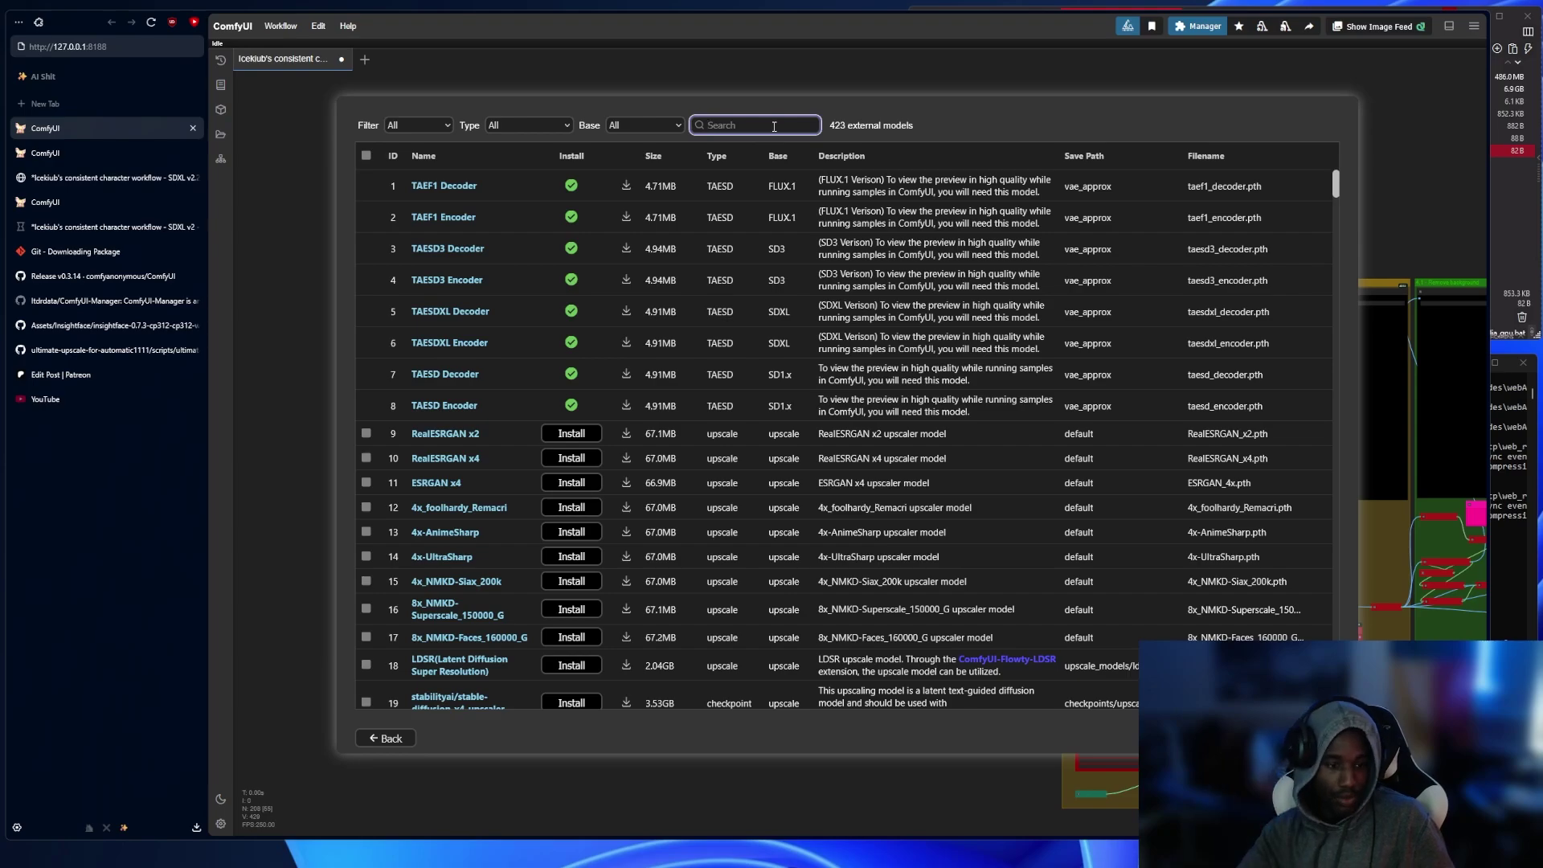
left_click(572, 435)
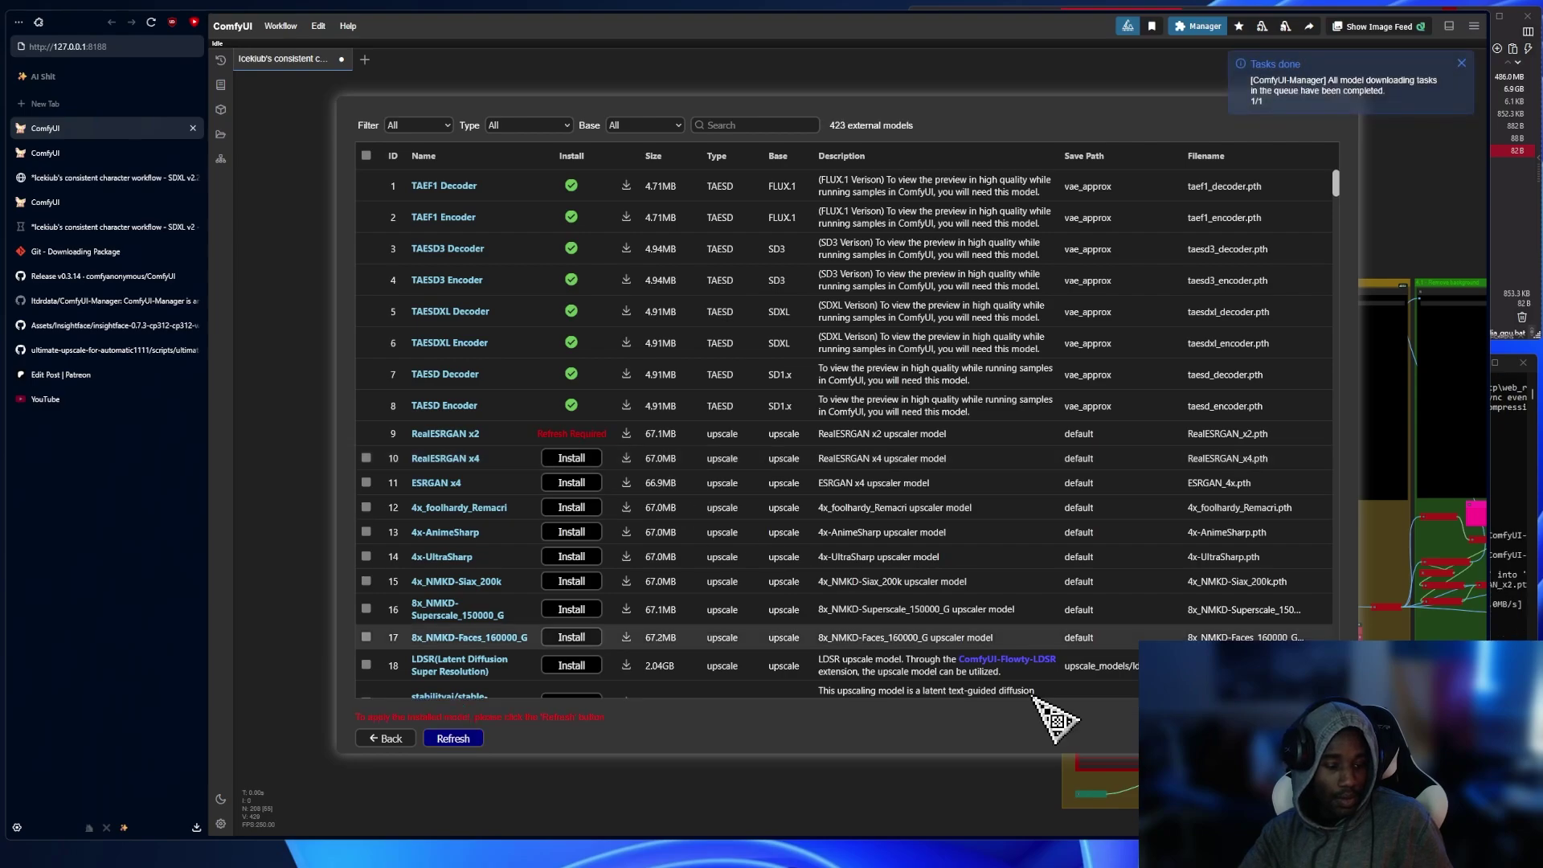
left_click(387, 737)
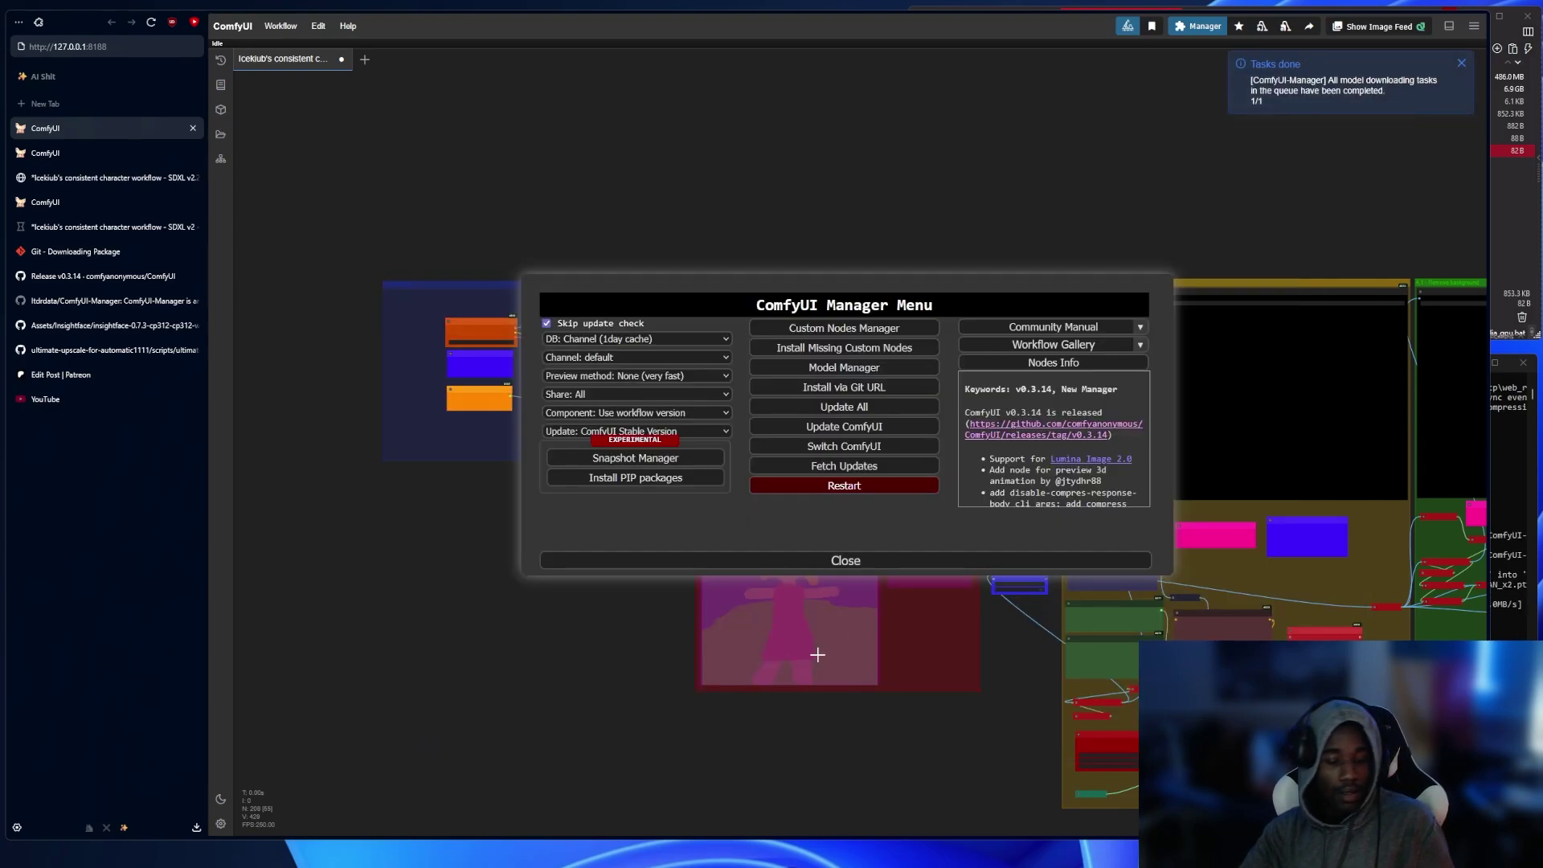
left_click(924, 562)
Step: Expand the collapsed Upscale Model Loader and Load ControlNet Model nodes
scroll(804, 402, "up", 3)
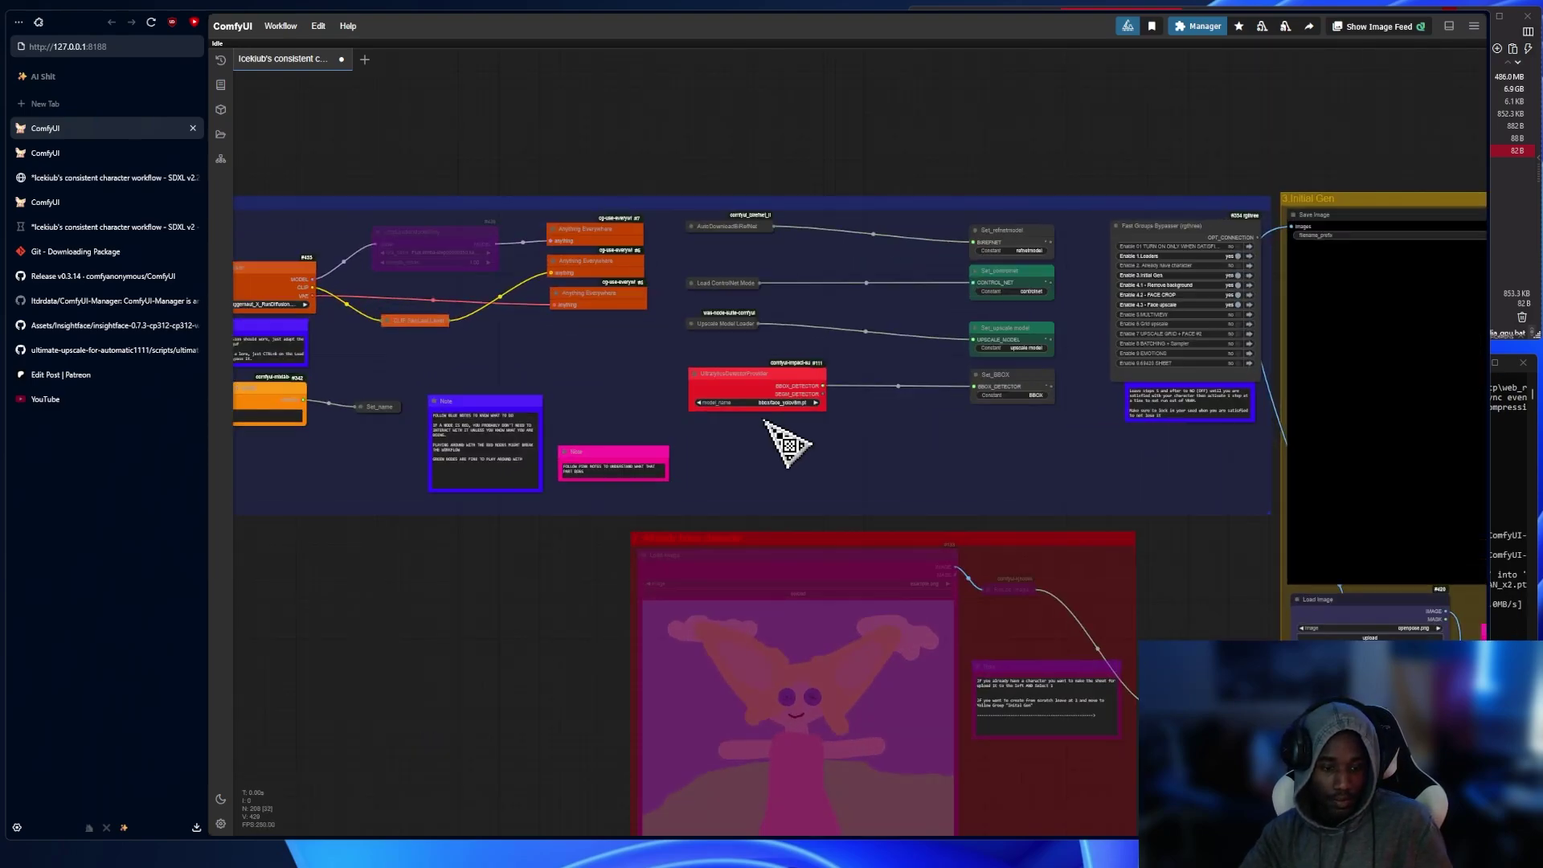
scroll(723, 349, "up", 5)
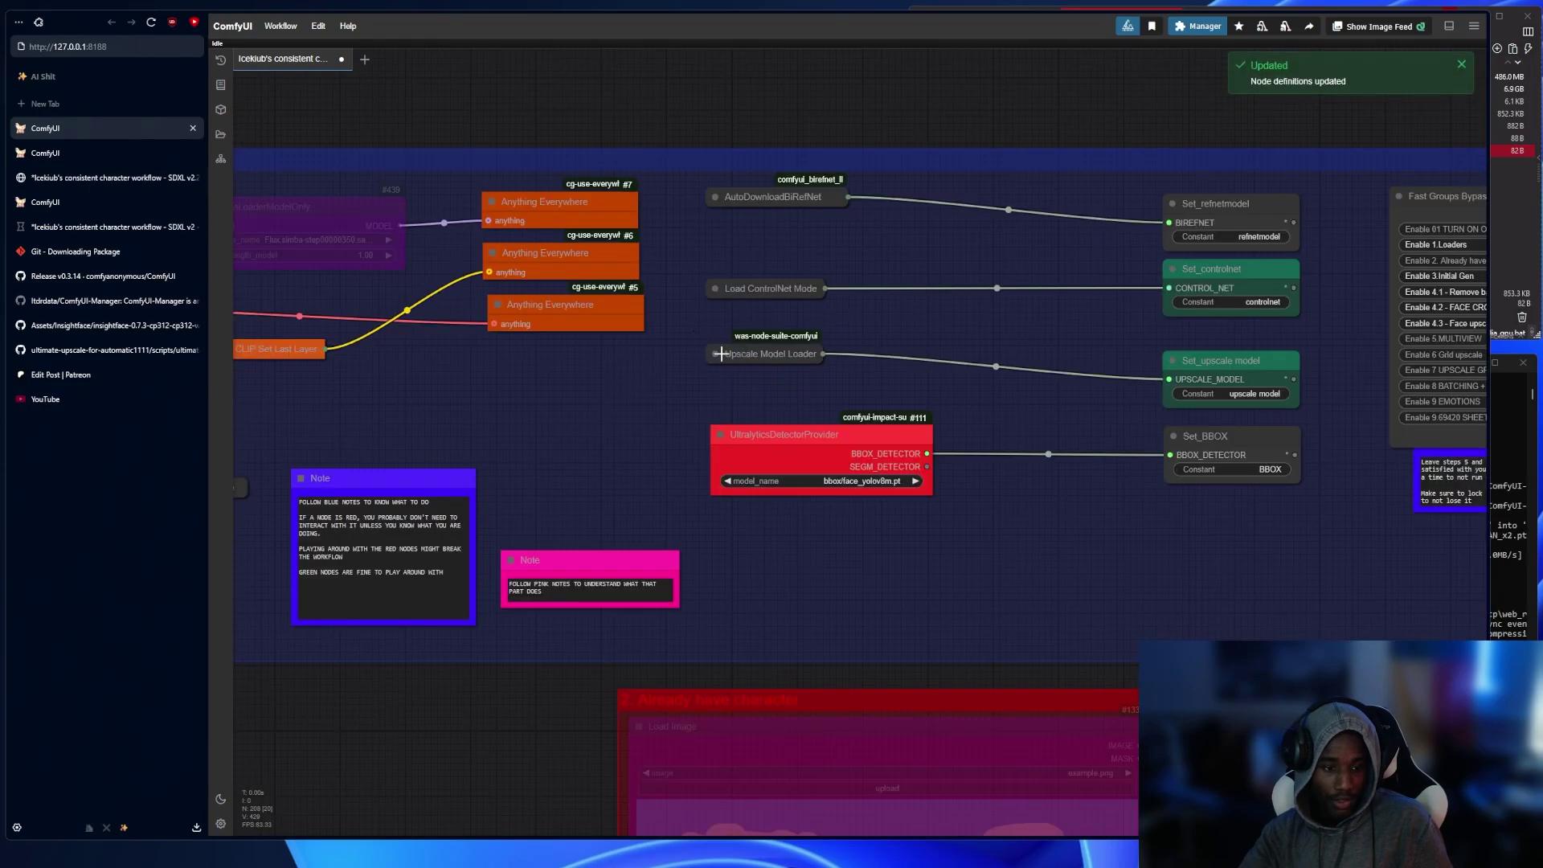
left_click(715, 354)
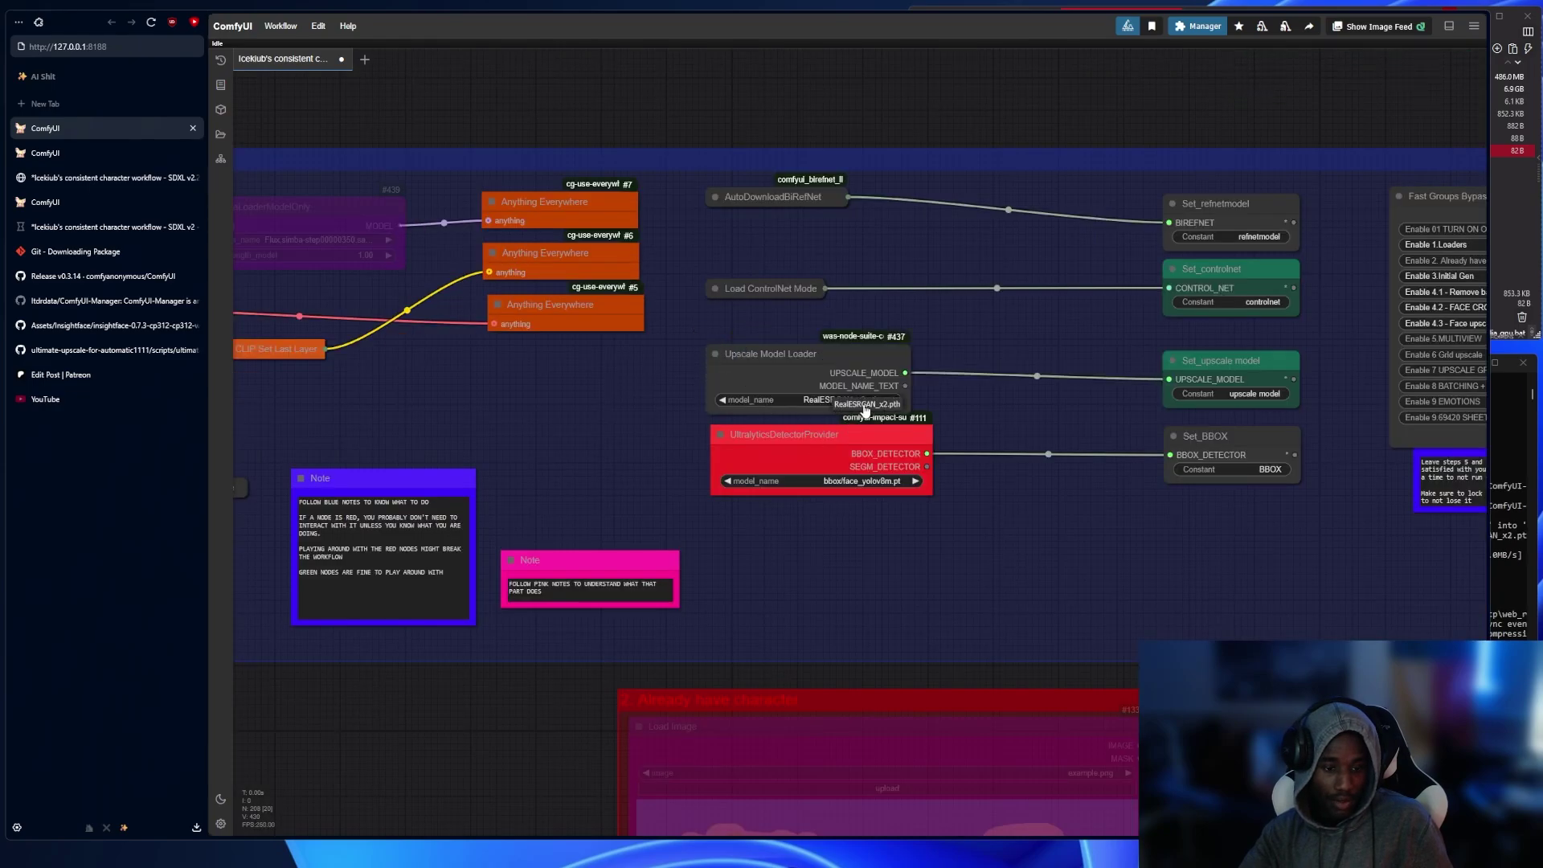
left_click(714, 289)
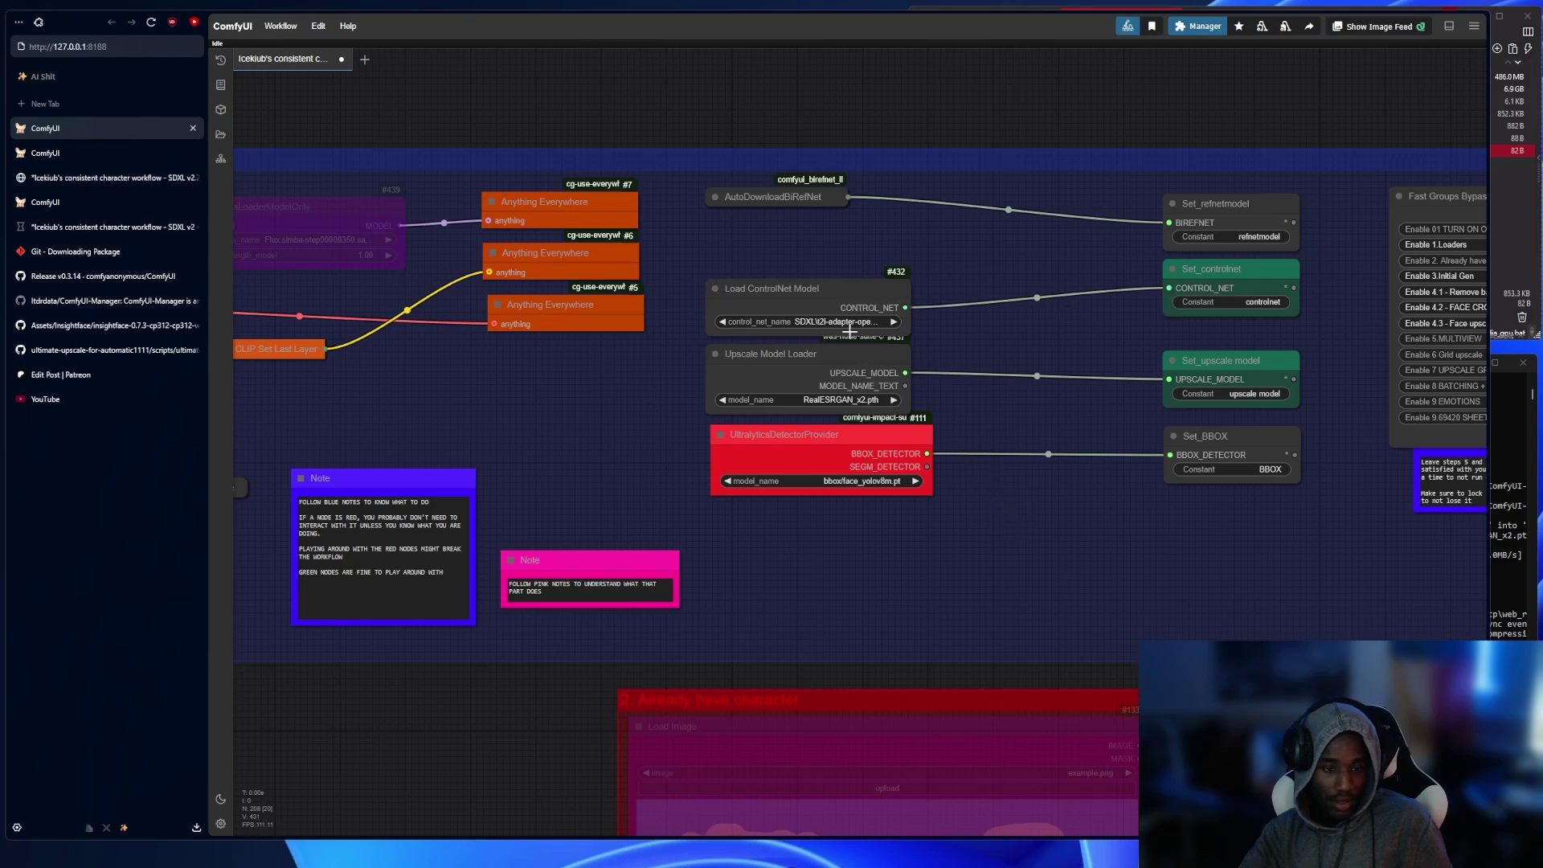
scroll(854, 346, "down", 4)
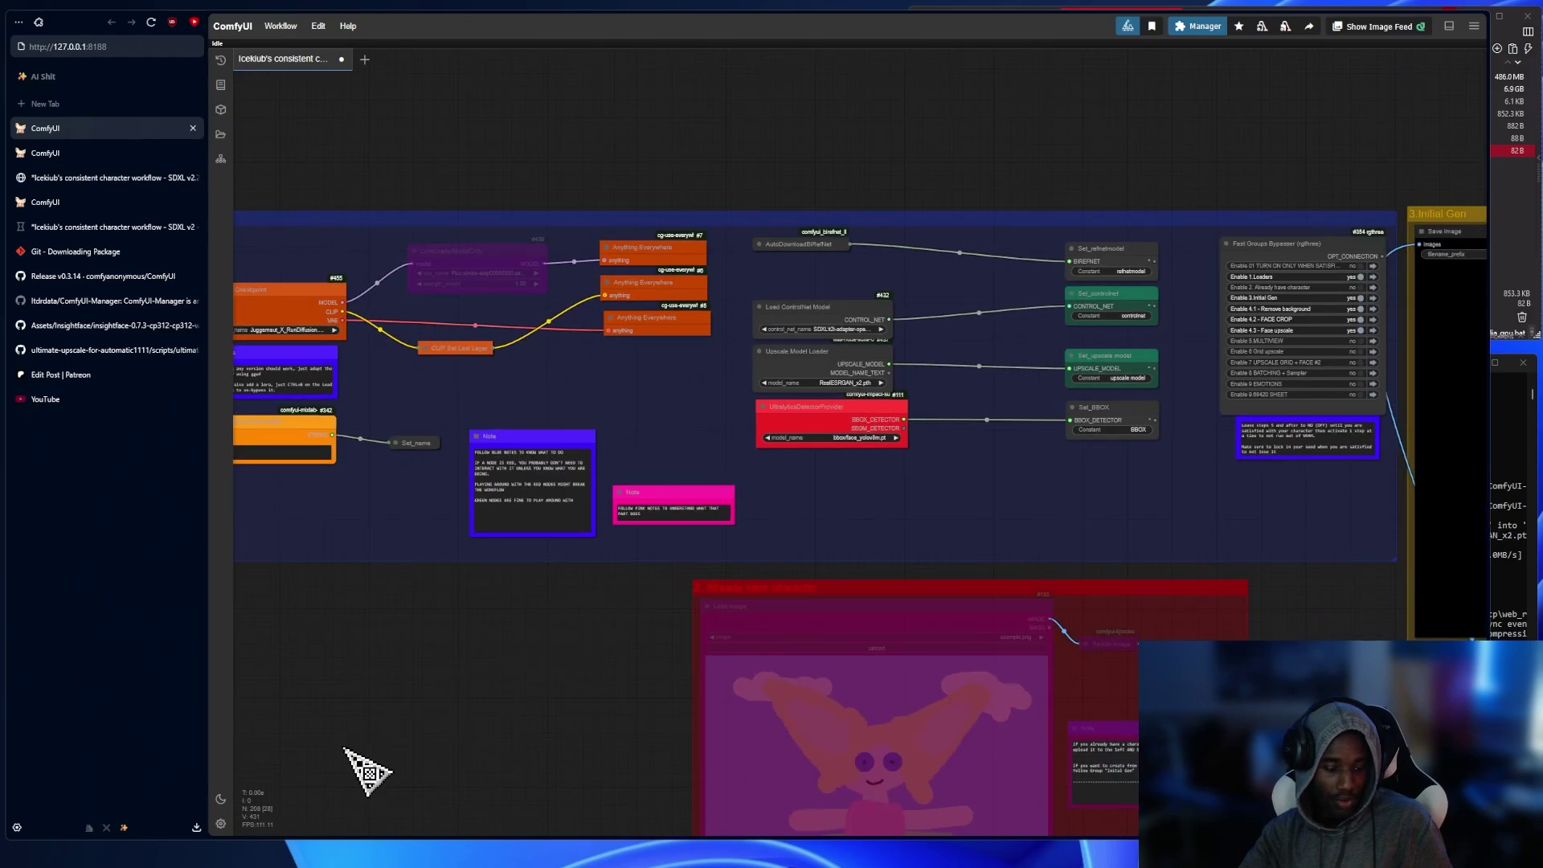
Step: Search 'openpose' in the Model Manager and install the T2I-Adapter XL openpose model
left_click(1196, 27)
left_click(857, 371)
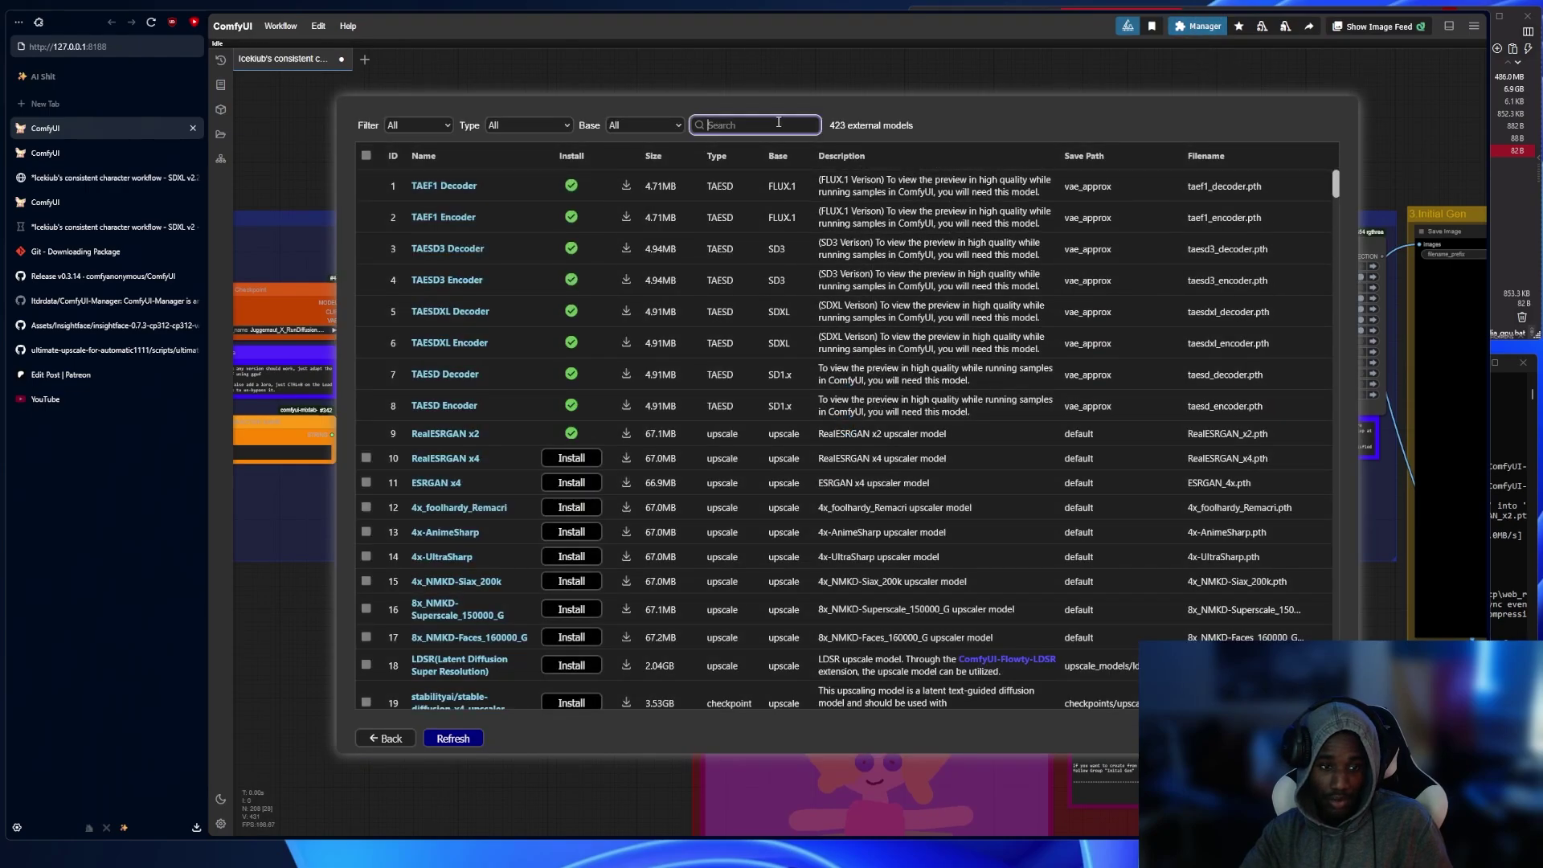
type("openpose")
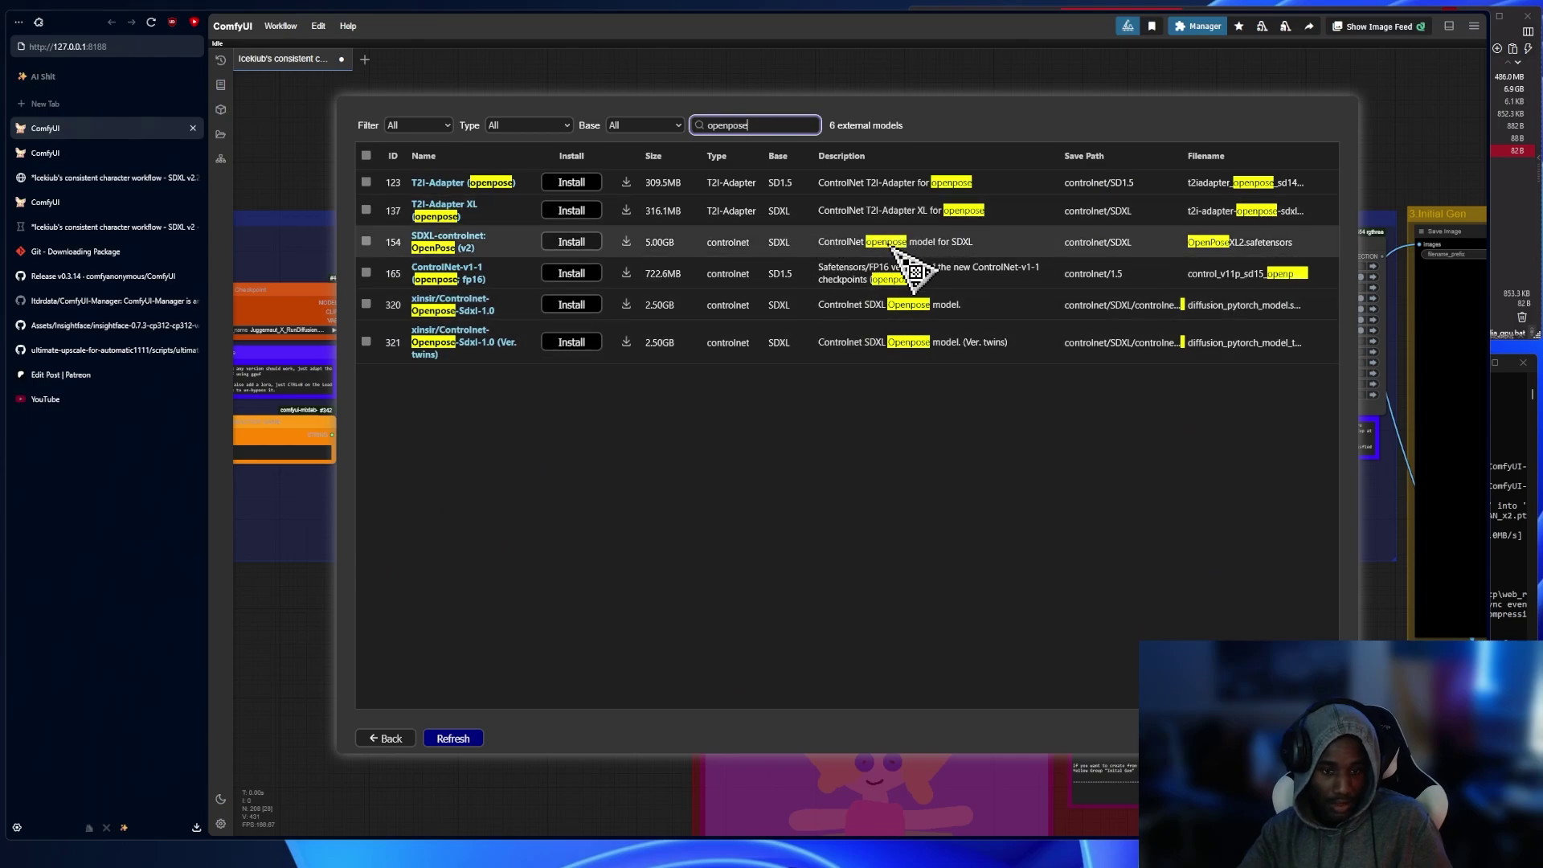
left_click(560, 211)
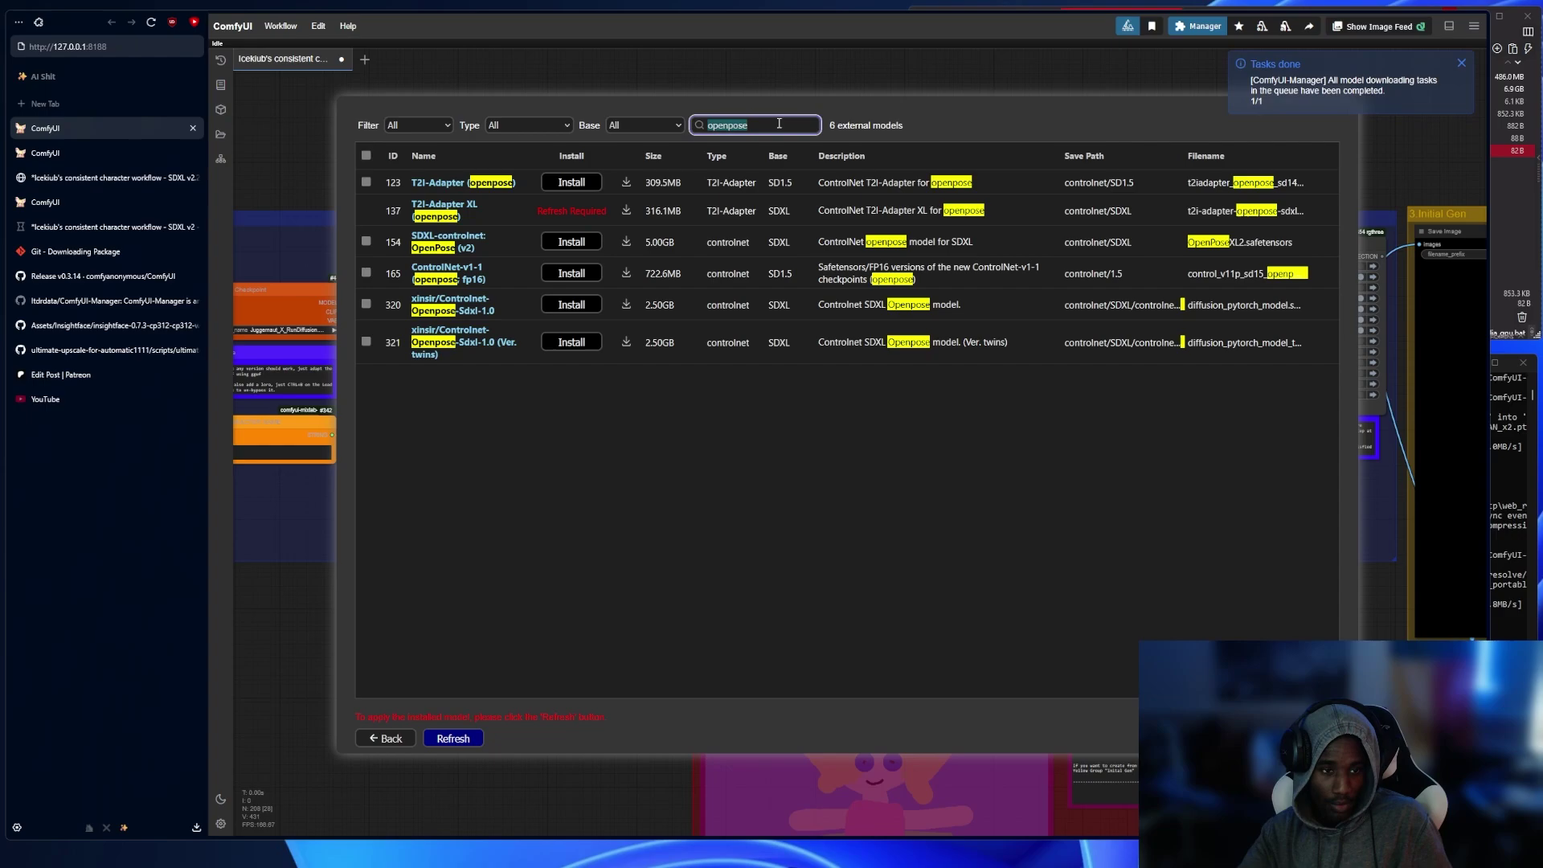
Step: Install the SDXL-Turbo 1.0 fp16 checkpoint and watch its download in the console
type("sdxl")
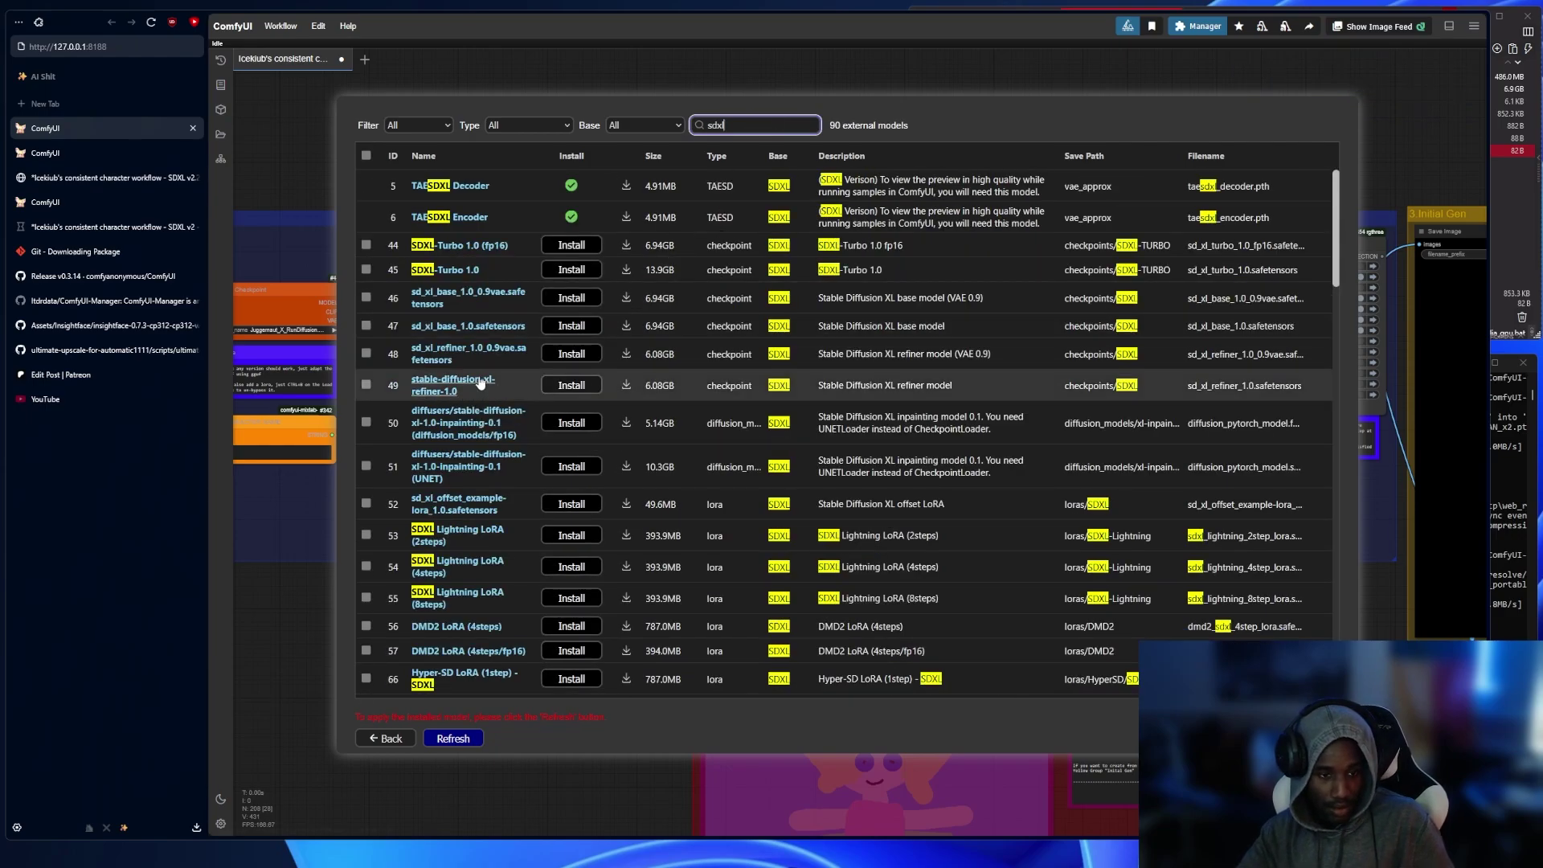
left_click(572, 246)
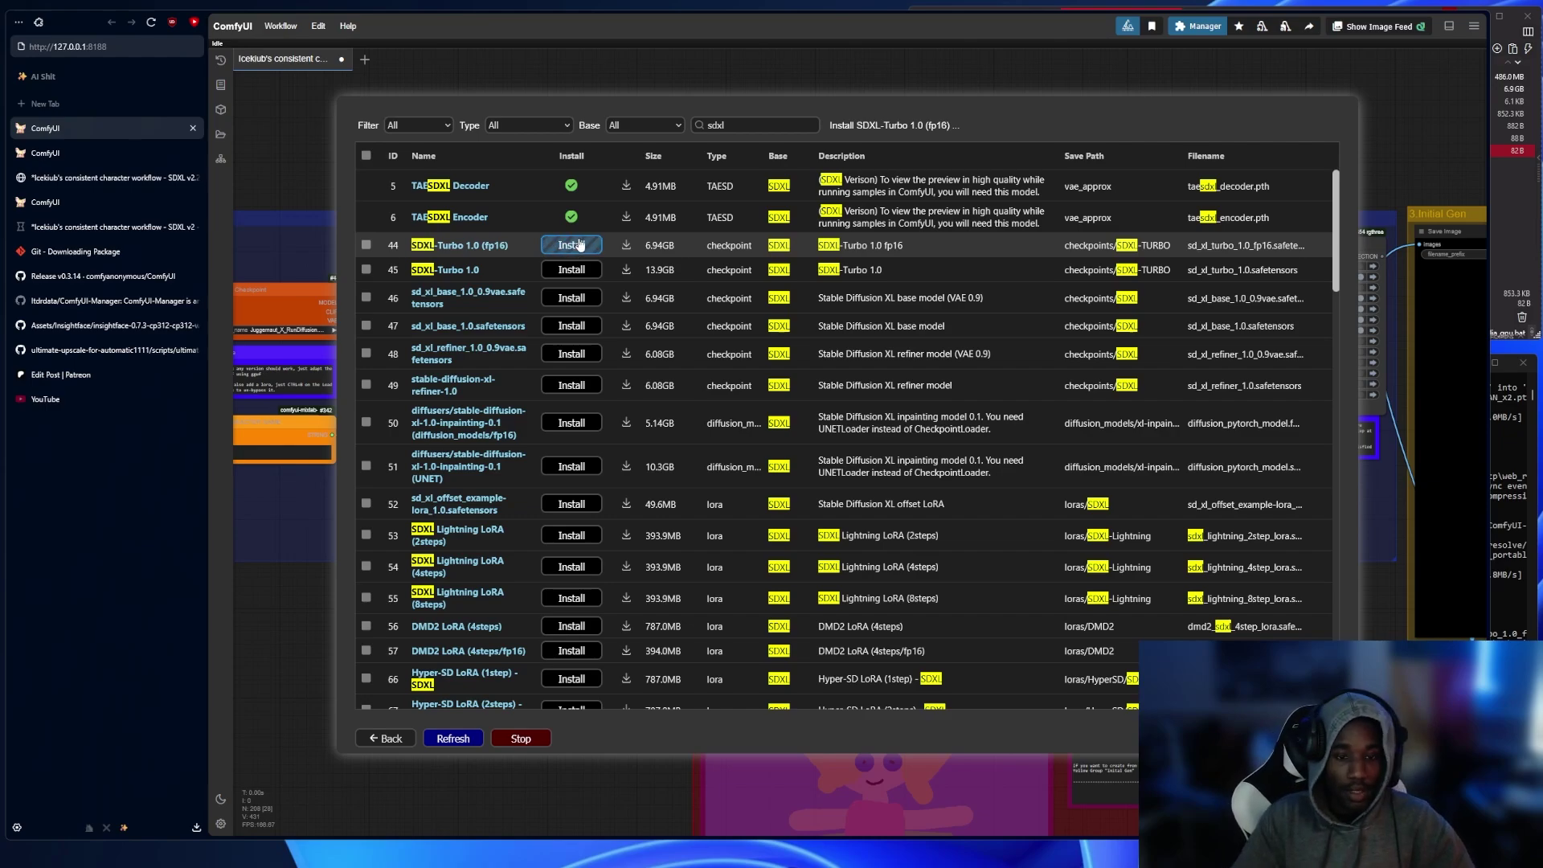
left_click(1530, 532)
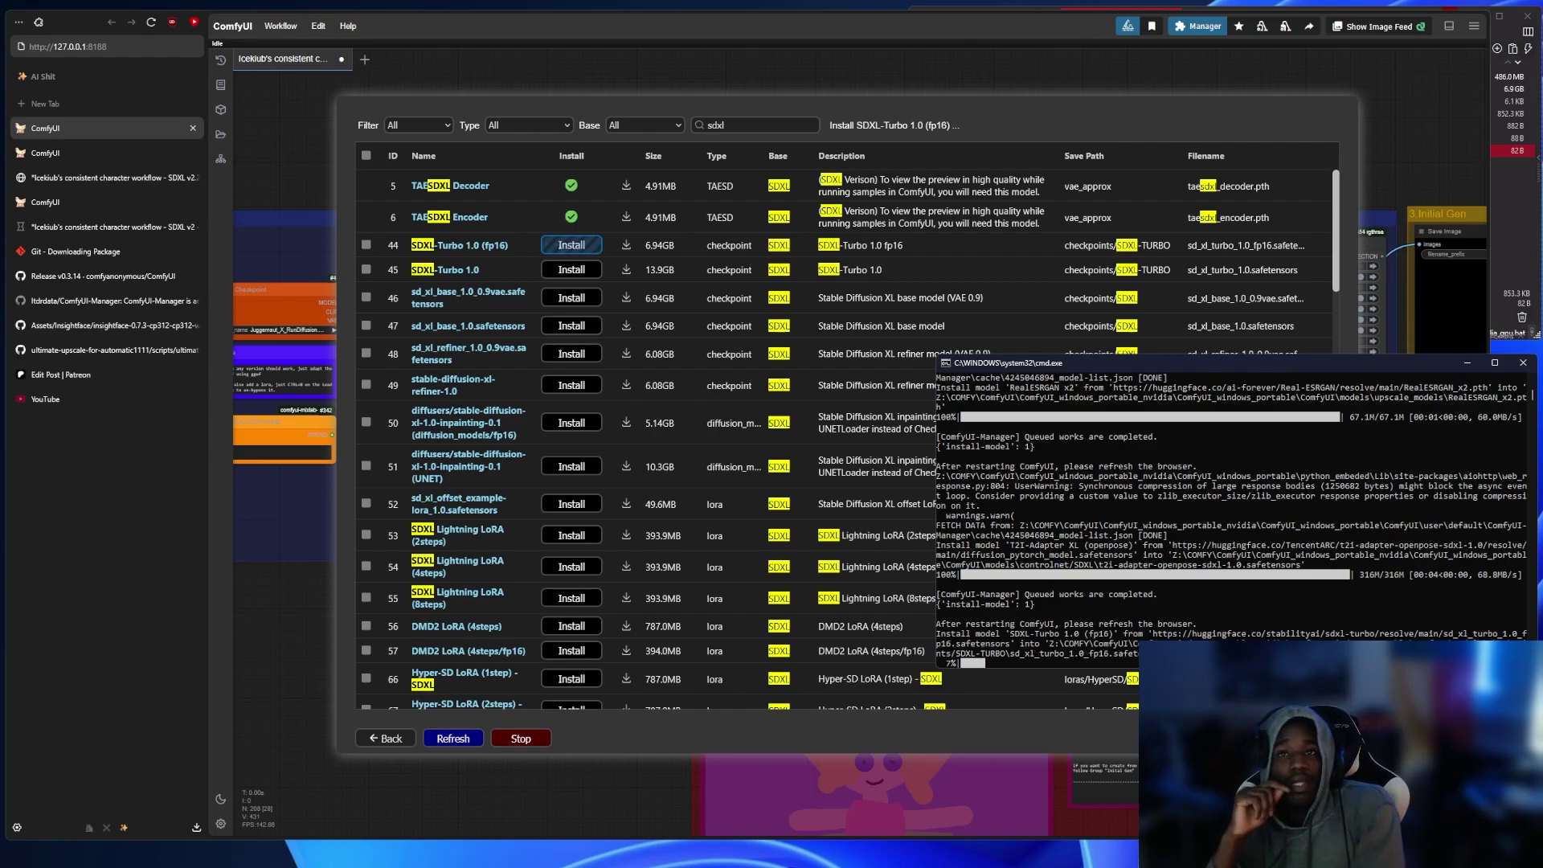
left_click_drag(1376, 435, 1312, 378)
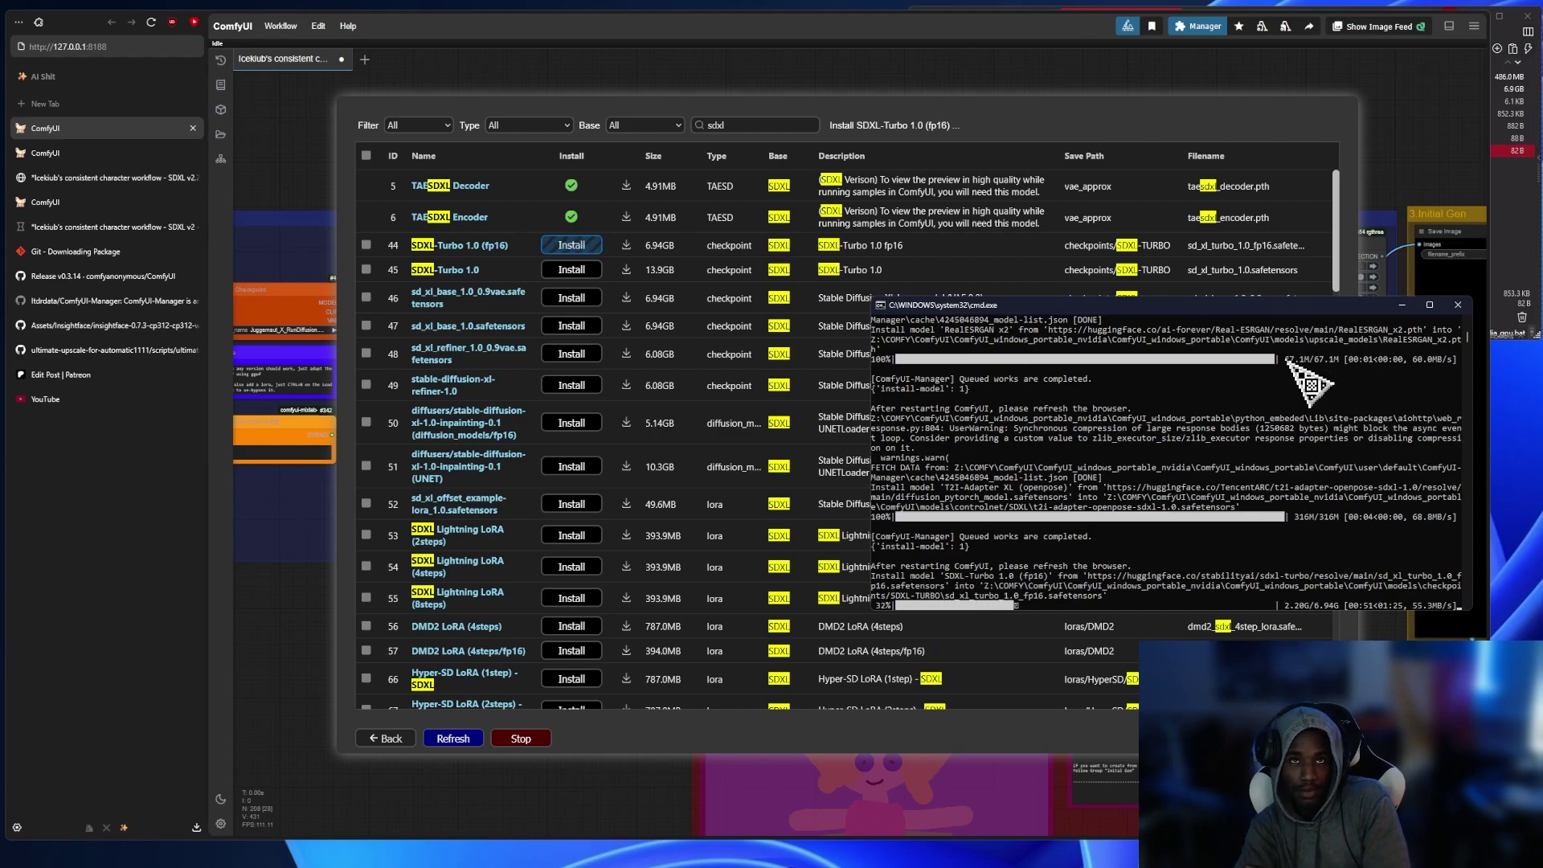
left_click(1435, 626)
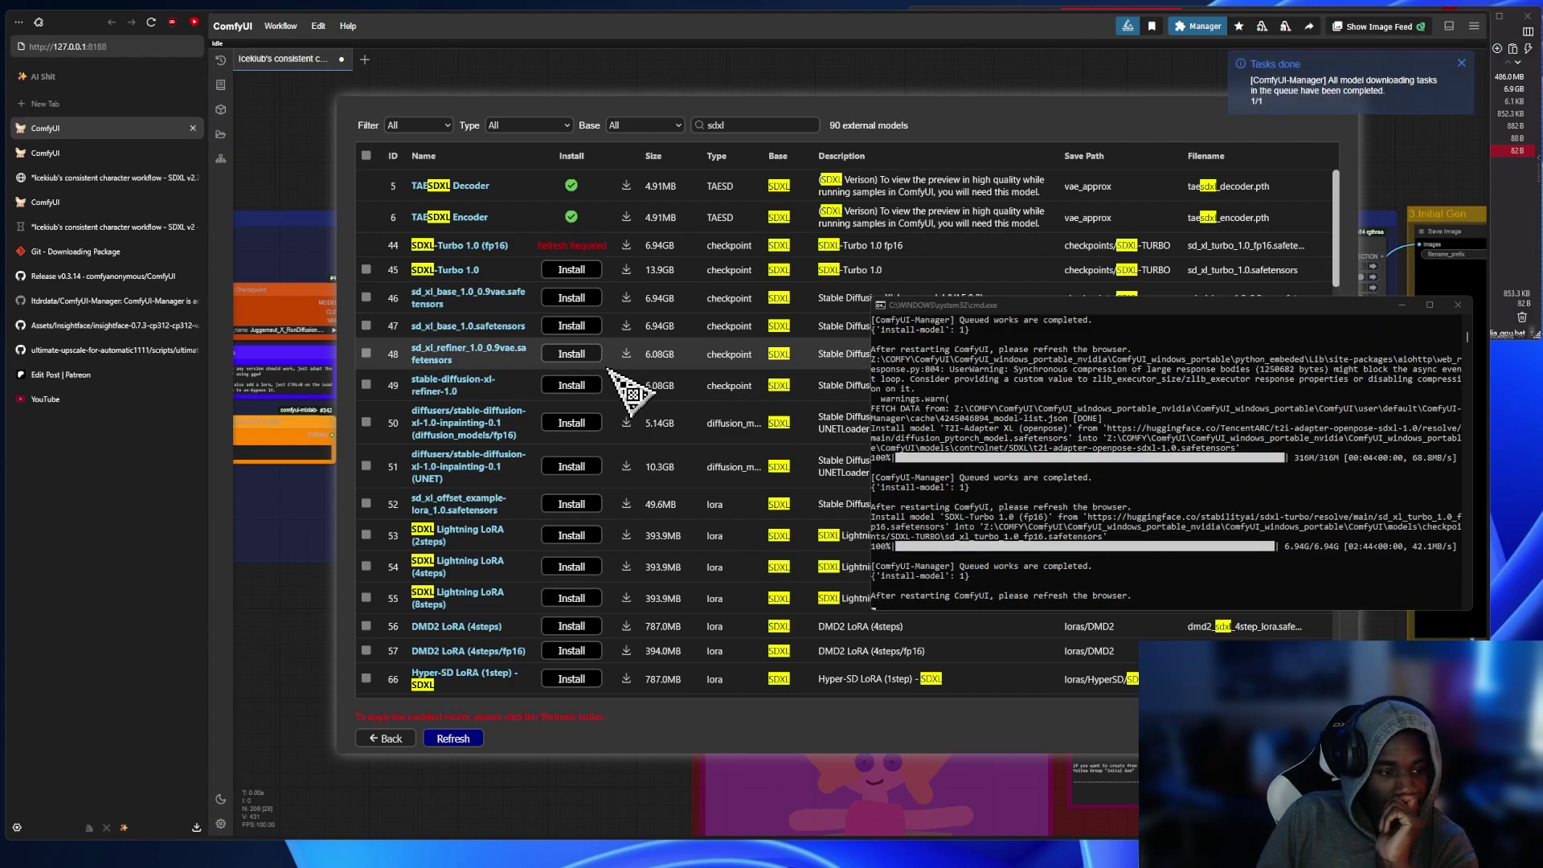
Step: Search 'vae', install sdxl_vae.safetensors, and leave the model list
left_click(1143, 172)
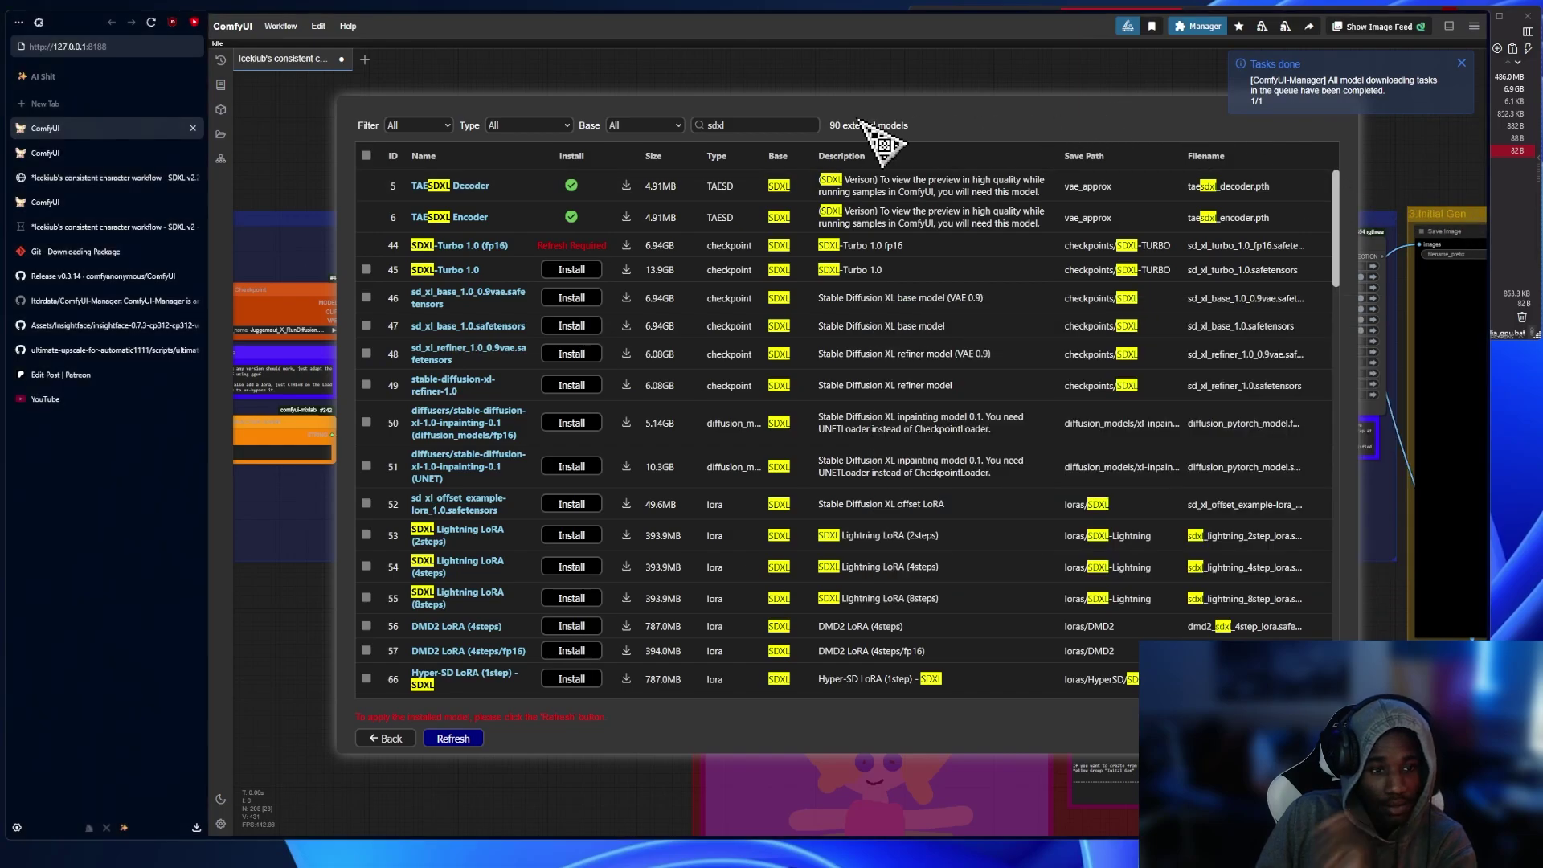
double_click(771, 123)
type("vae")
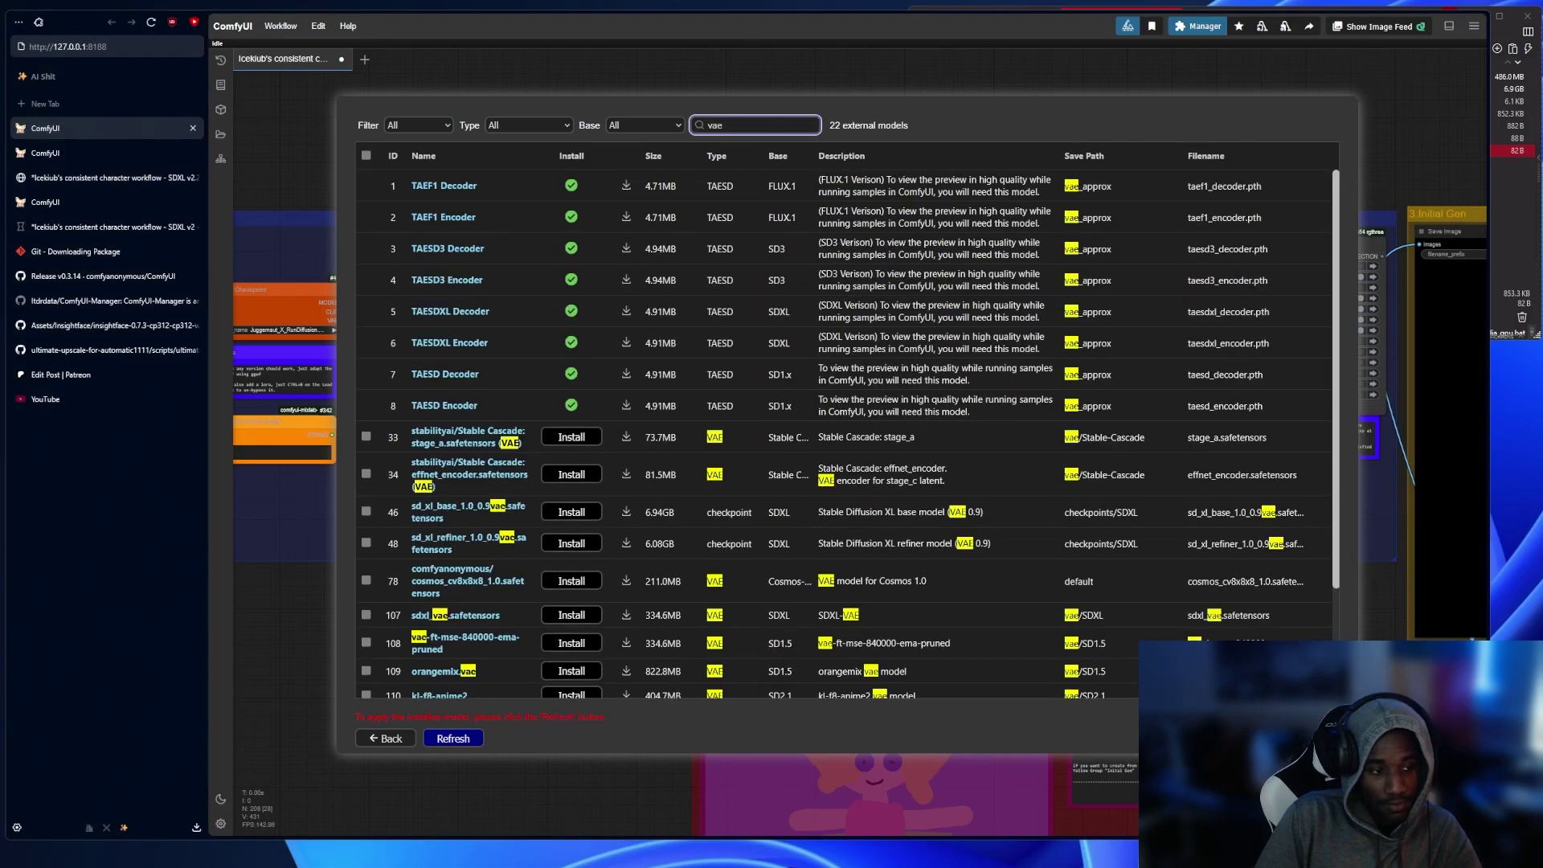
left_click(579, 616)
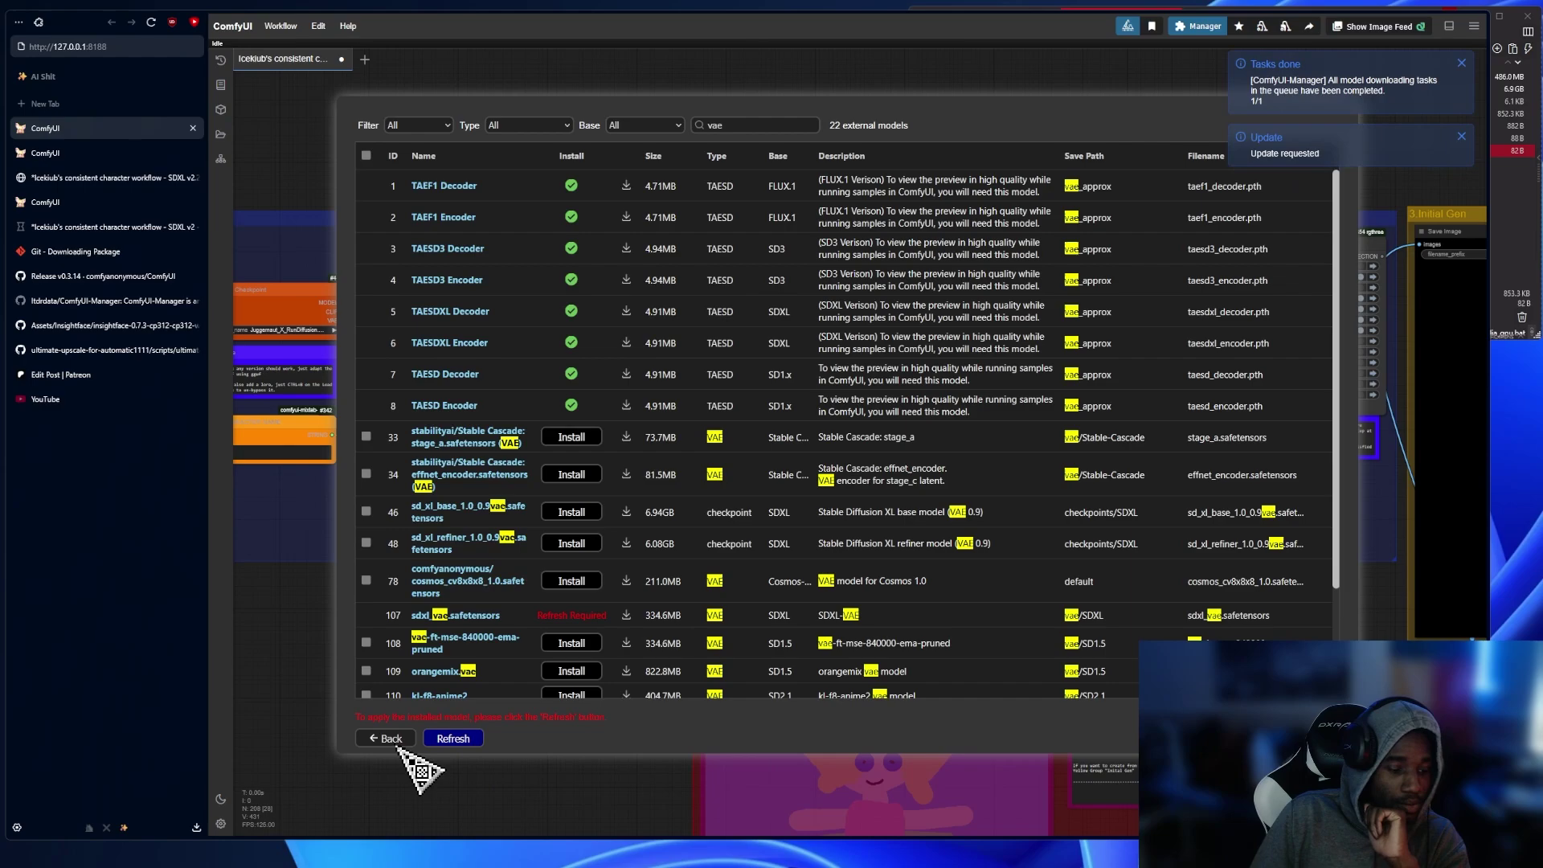
left_click(392, 738)
Step: Close the Manager and pan the canvas to the loader and Load Checkpoint nodes
left_click(804, 557)
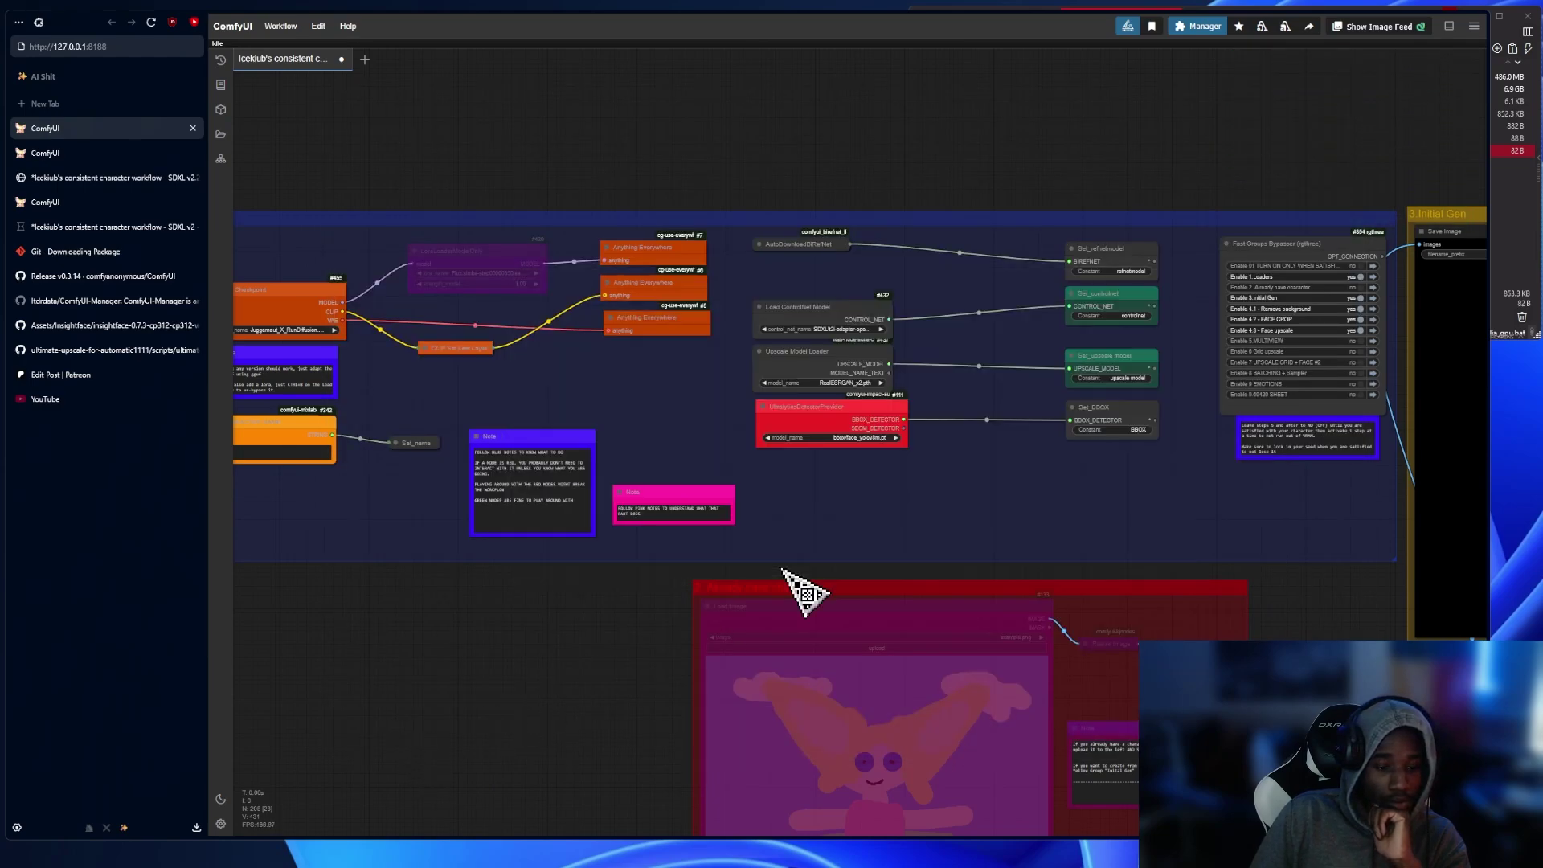
scroll(1001, 663, "left", 5)
scroll(810, 234, "up", 3)
scroll(809, 234, "up", 4)
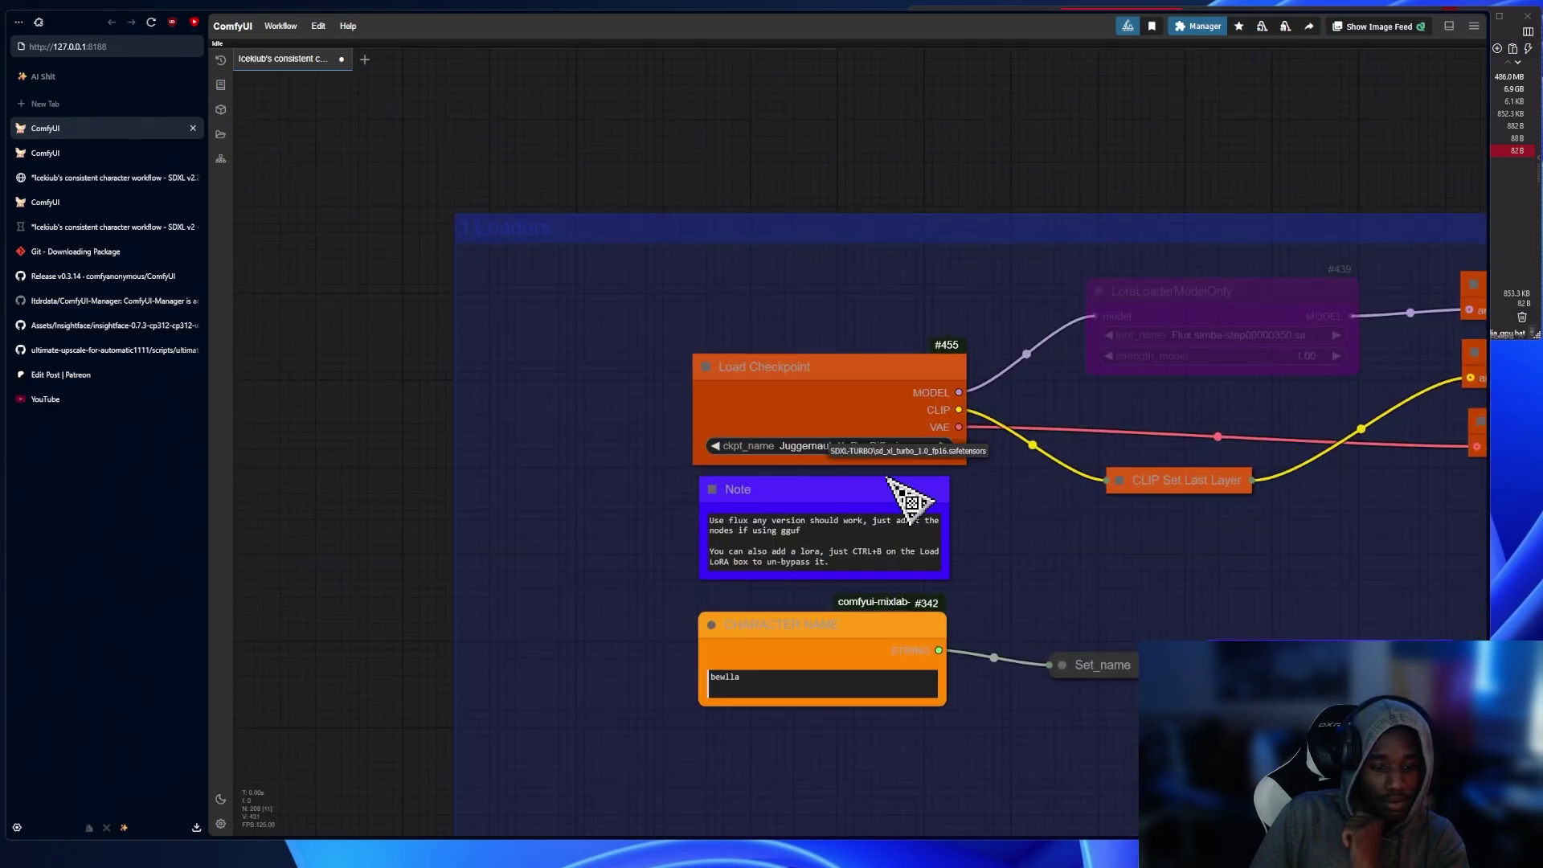
scroll(903, 463, "down", 8)
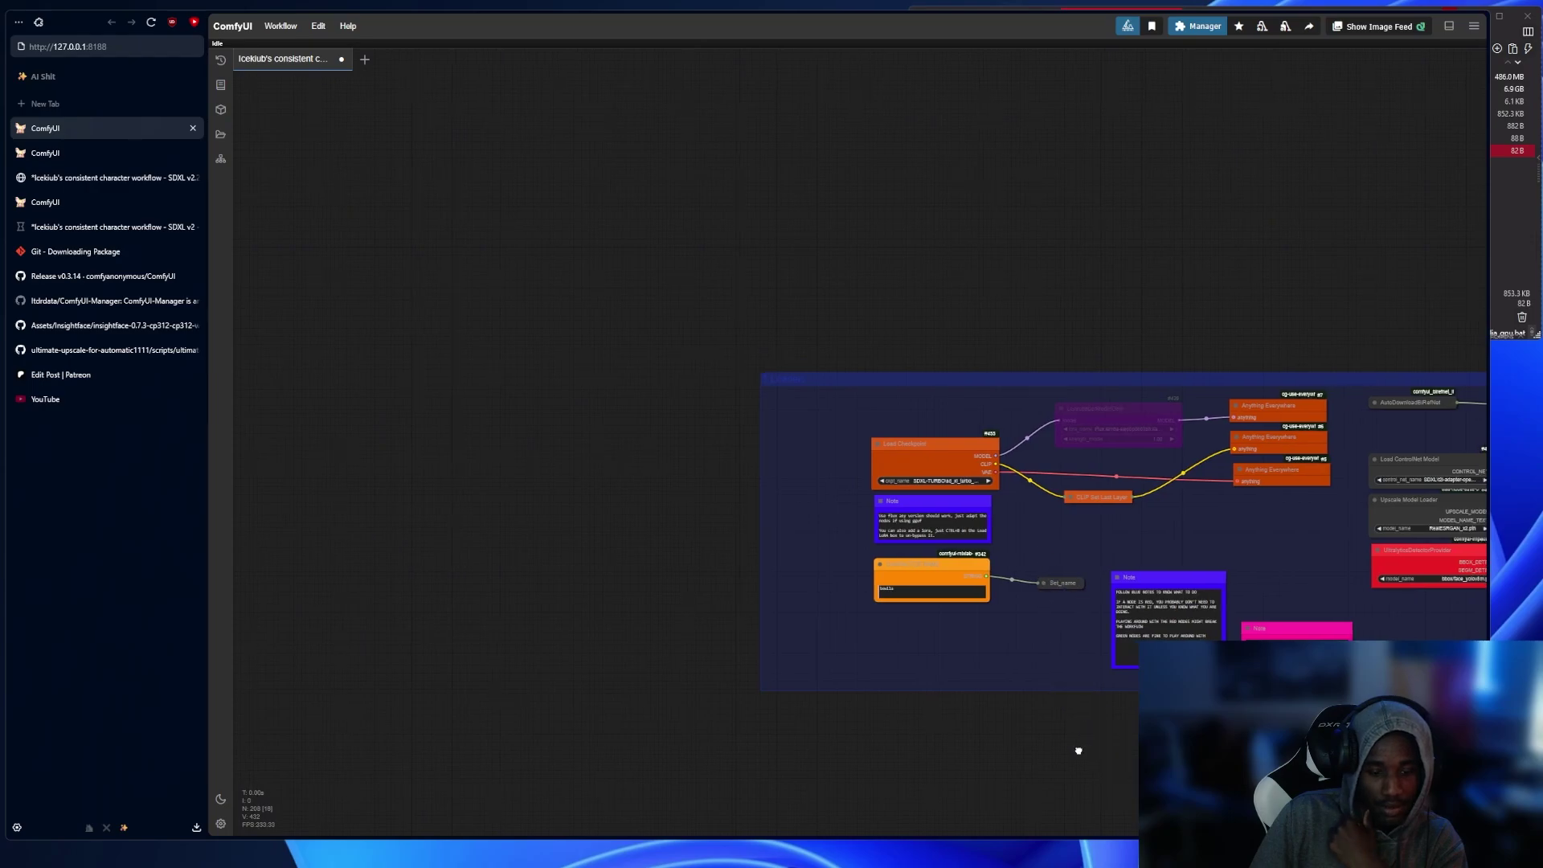
scroll(780, 700, "right", 5)
left_click_drag(779, 699, 561, 585)
scroll(854, 336, "up", 5)
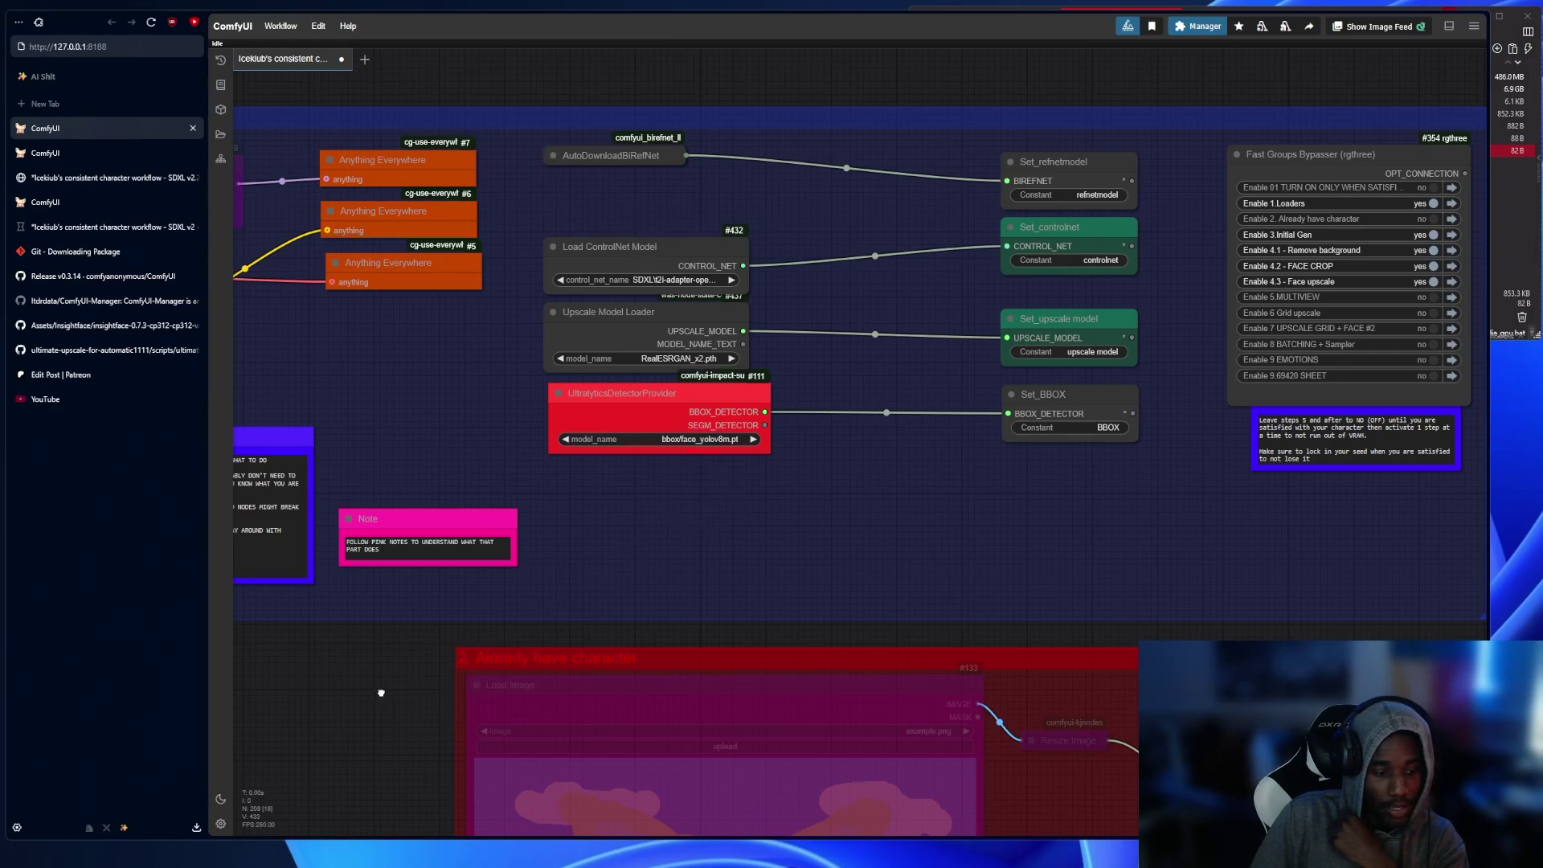
left_click_drag(381, 693, 837, 592)
scroll(836, 592, "down", 3)
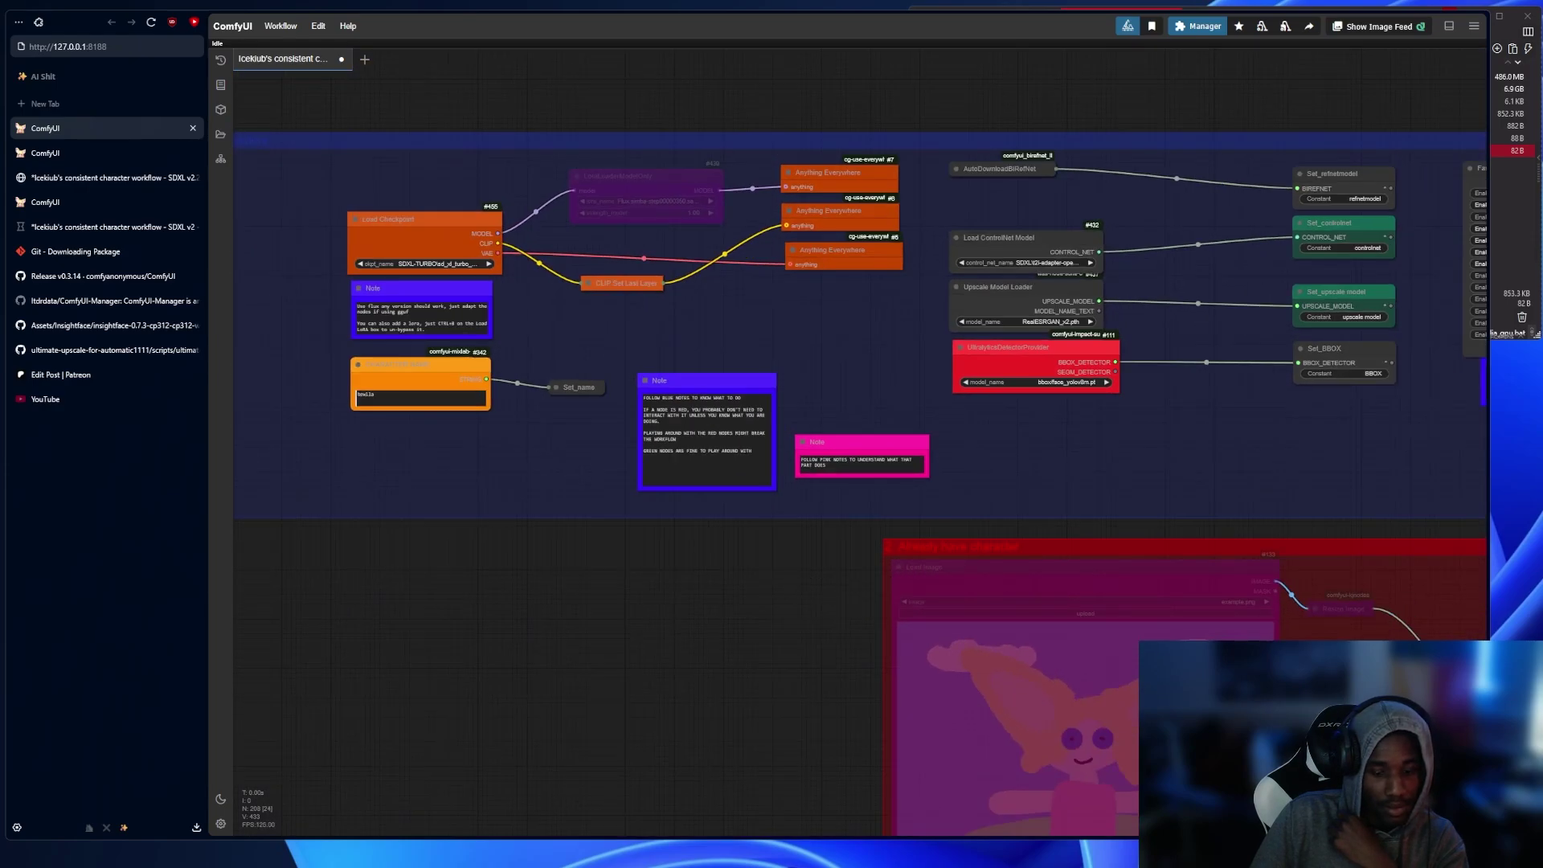
Step: Search 'yolo', install face_yolov8m (bbox), refresh, and close the Manager
left_click(1192, 27)
left_click(836, 379)
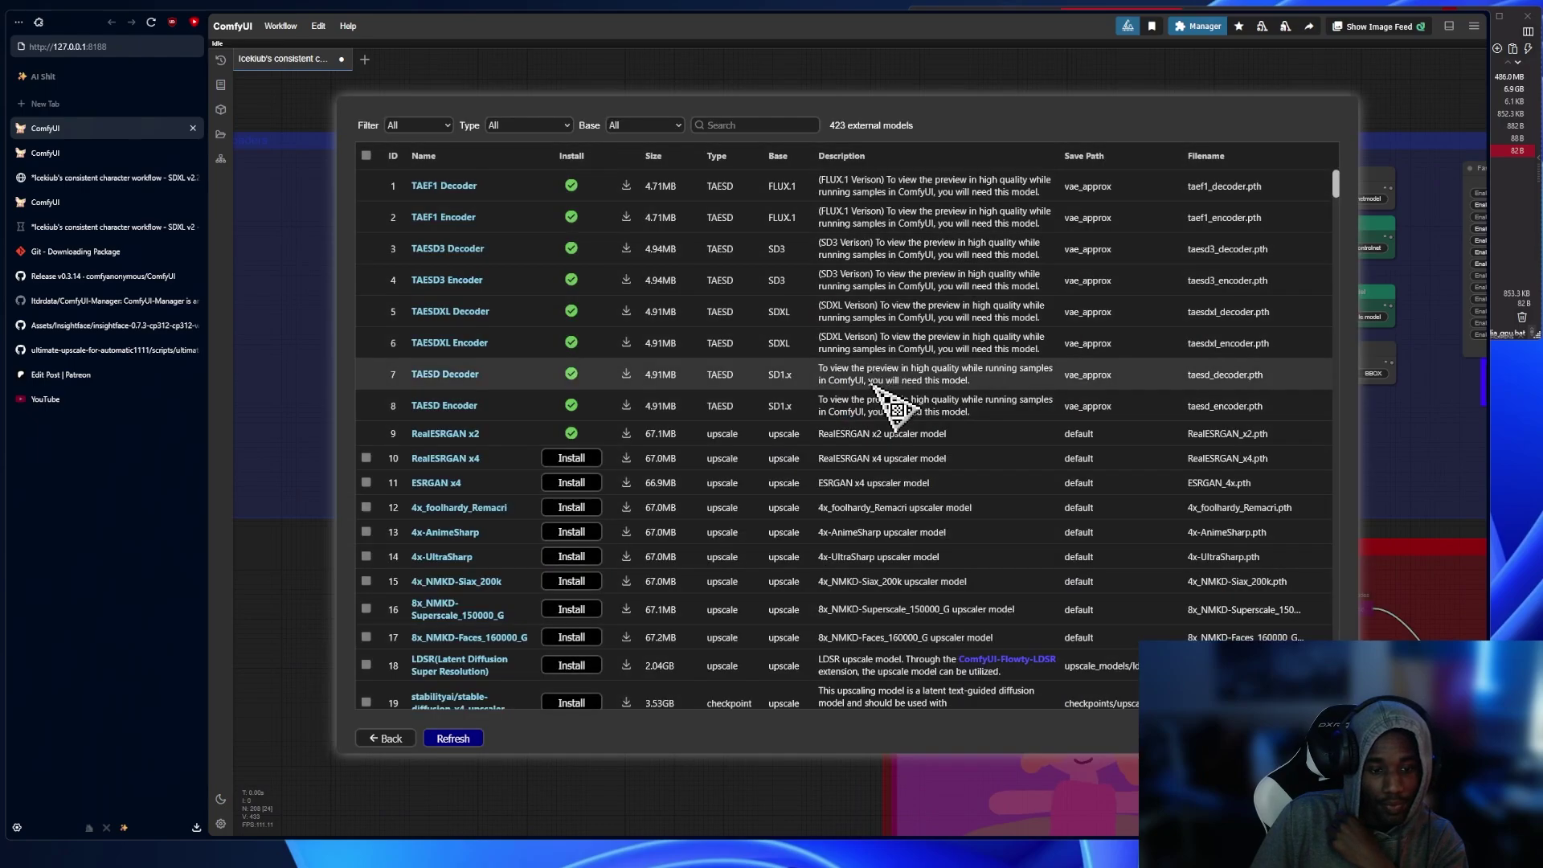
left_click(756, 126)
type("yolo")
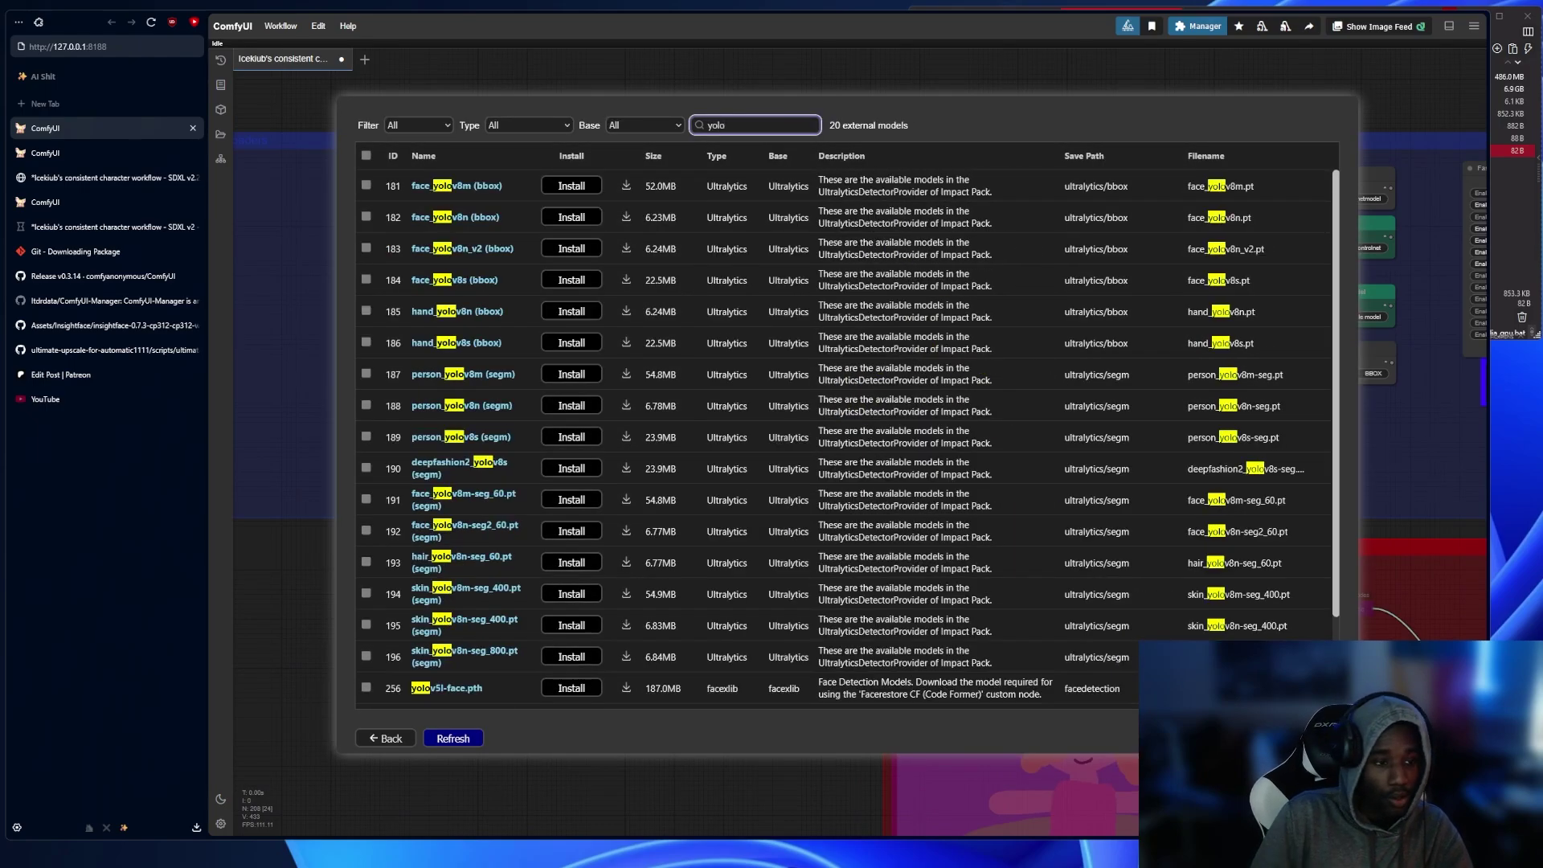
left_click(584, 188)
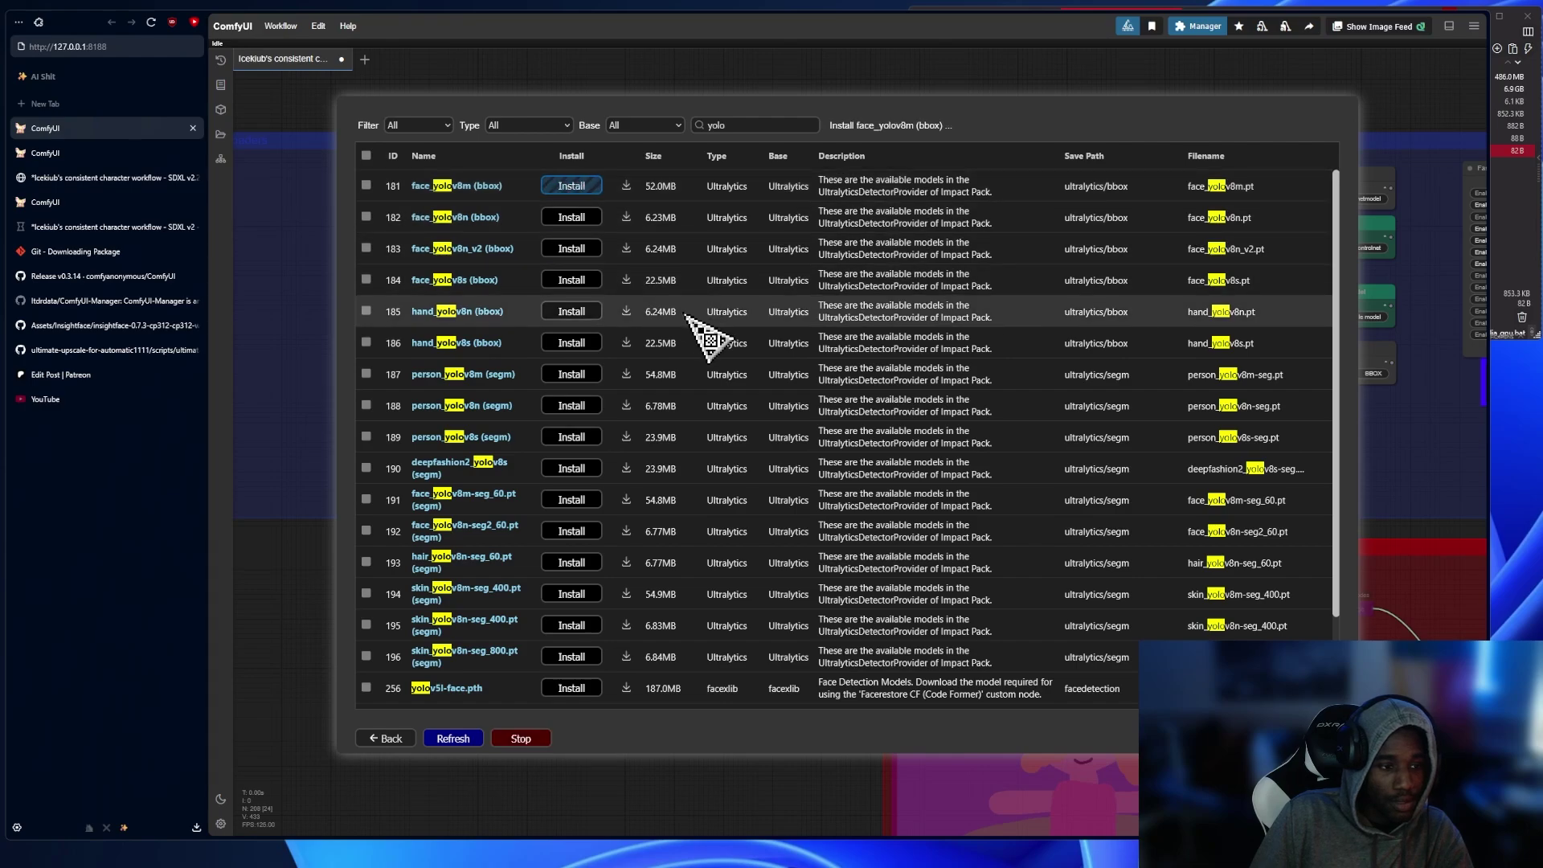
left_click(459, 740)
left_click(398, 740)
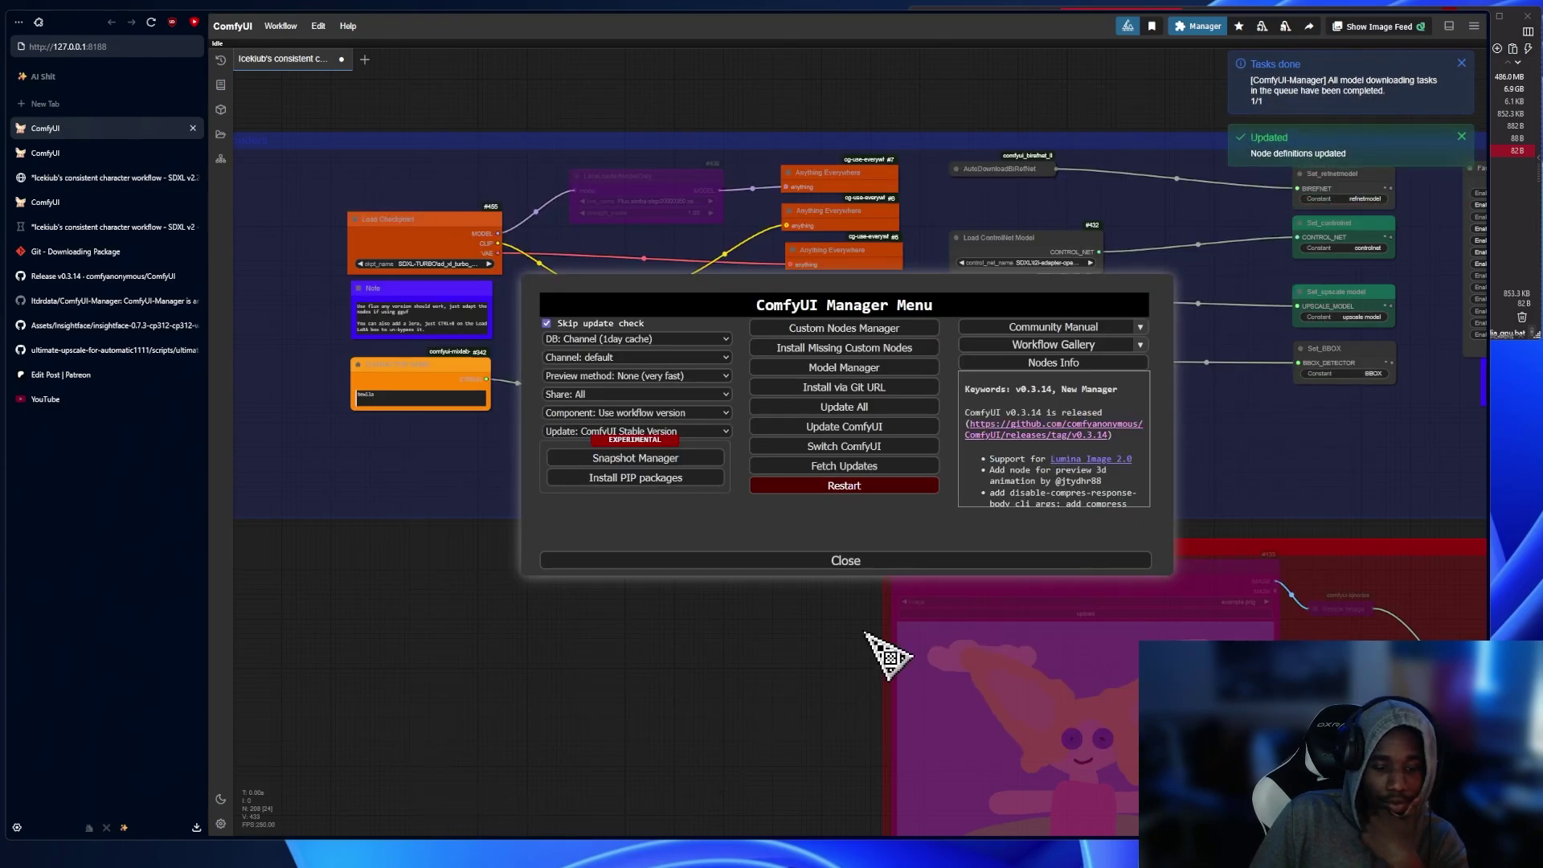
left_click(889, 560)
scroll(836, 603, "down", 3)
scroll(1178, 418, "up", 4)
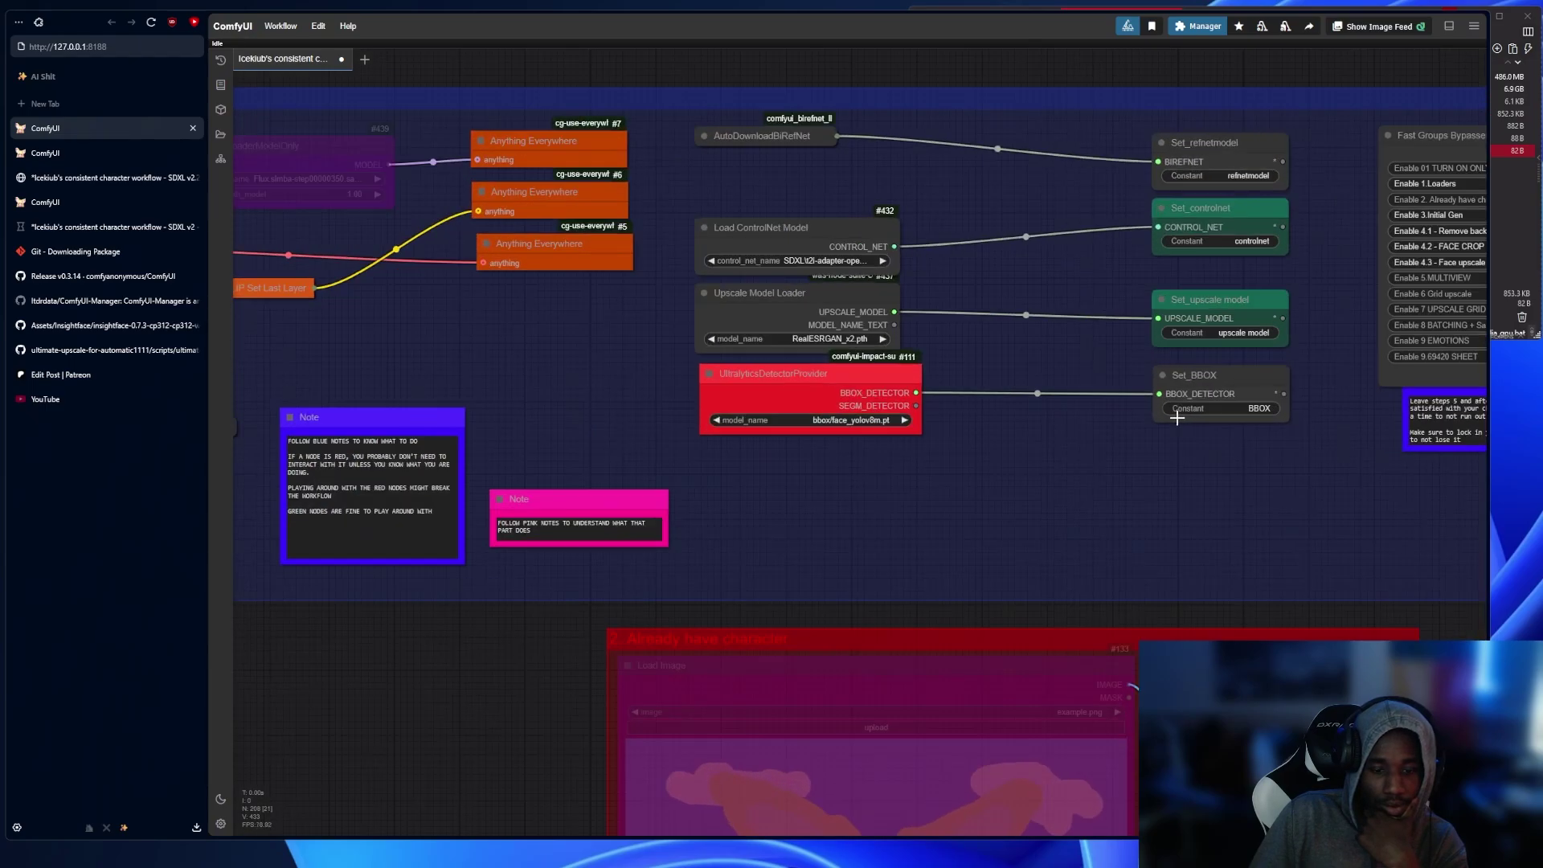
scroll(1178, 418, "up", 1)
Step: Load openpose.png into the initial generation group's Load Image node
scroll(876, 458, "down", 1)
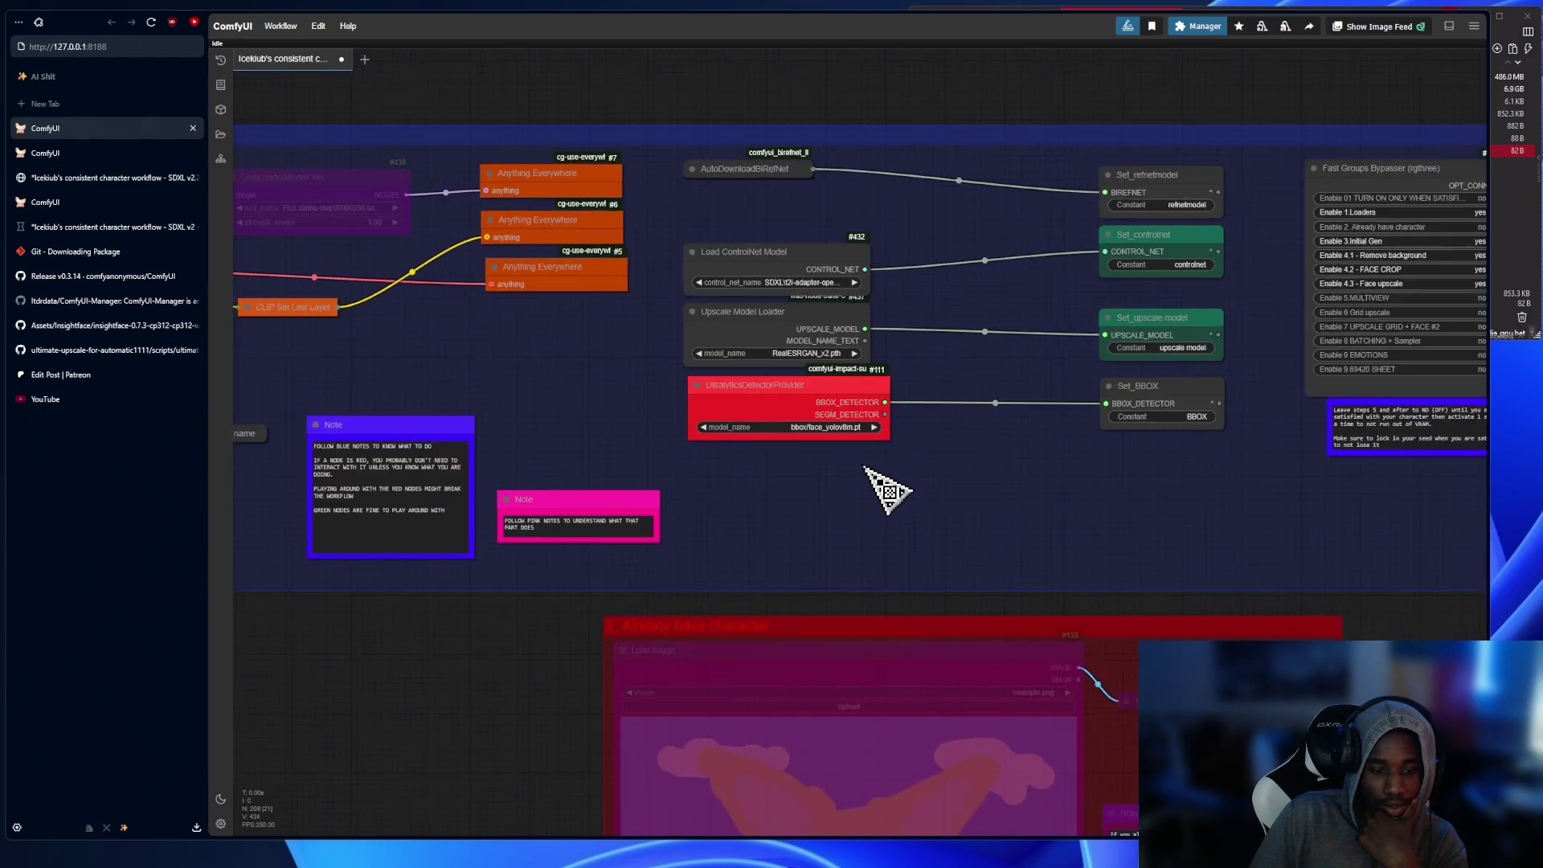
scroll(892, 523, "down", 4)
scroll(772, 706, "up", 4)
scroll(1241, 580, "up", 4)
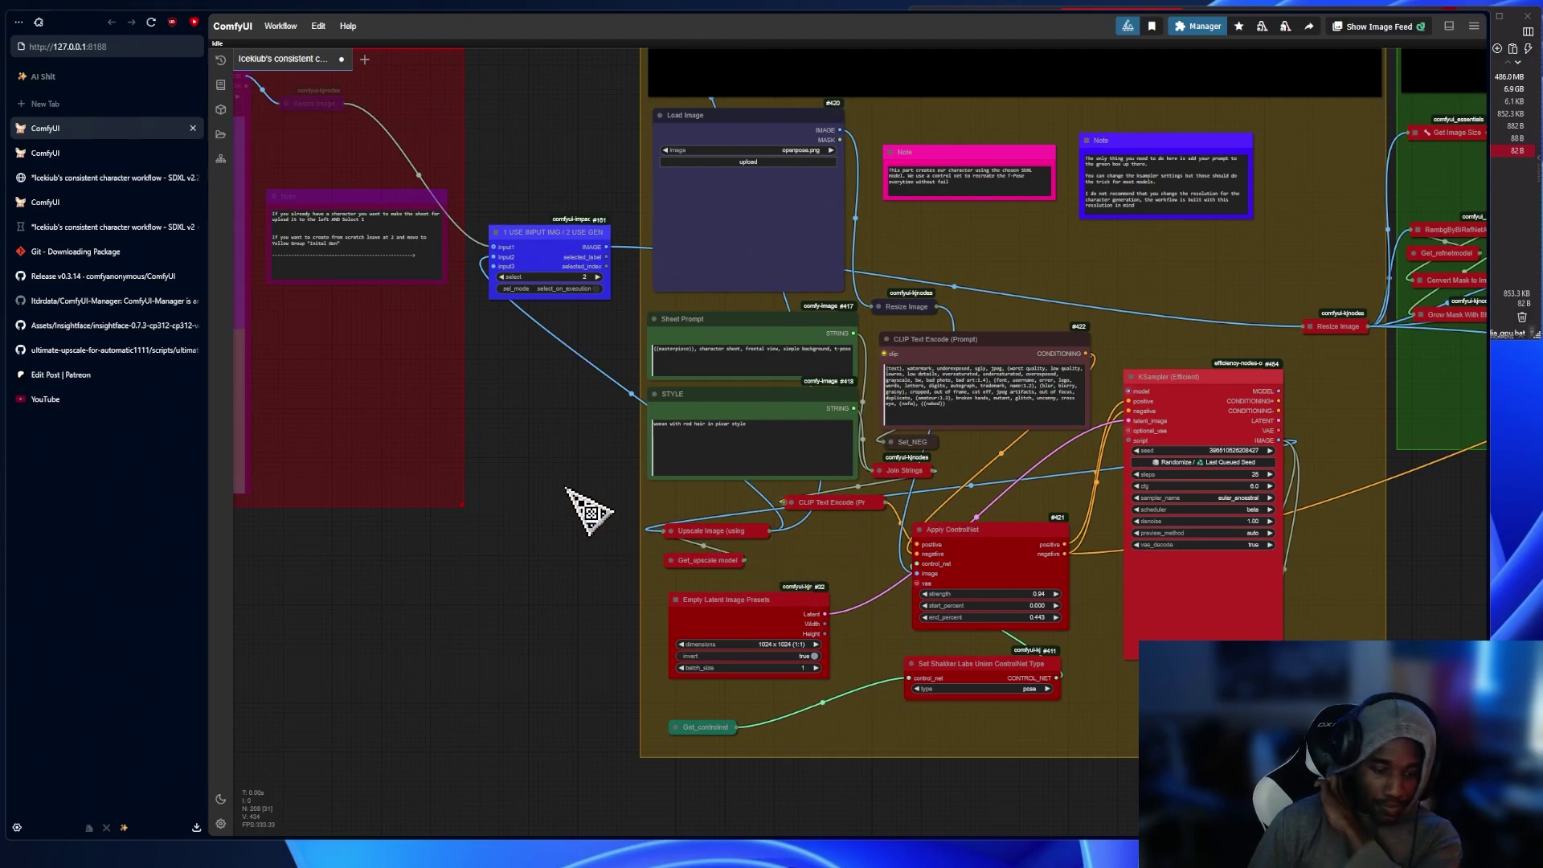
scroll(523, 450, "up", 1)
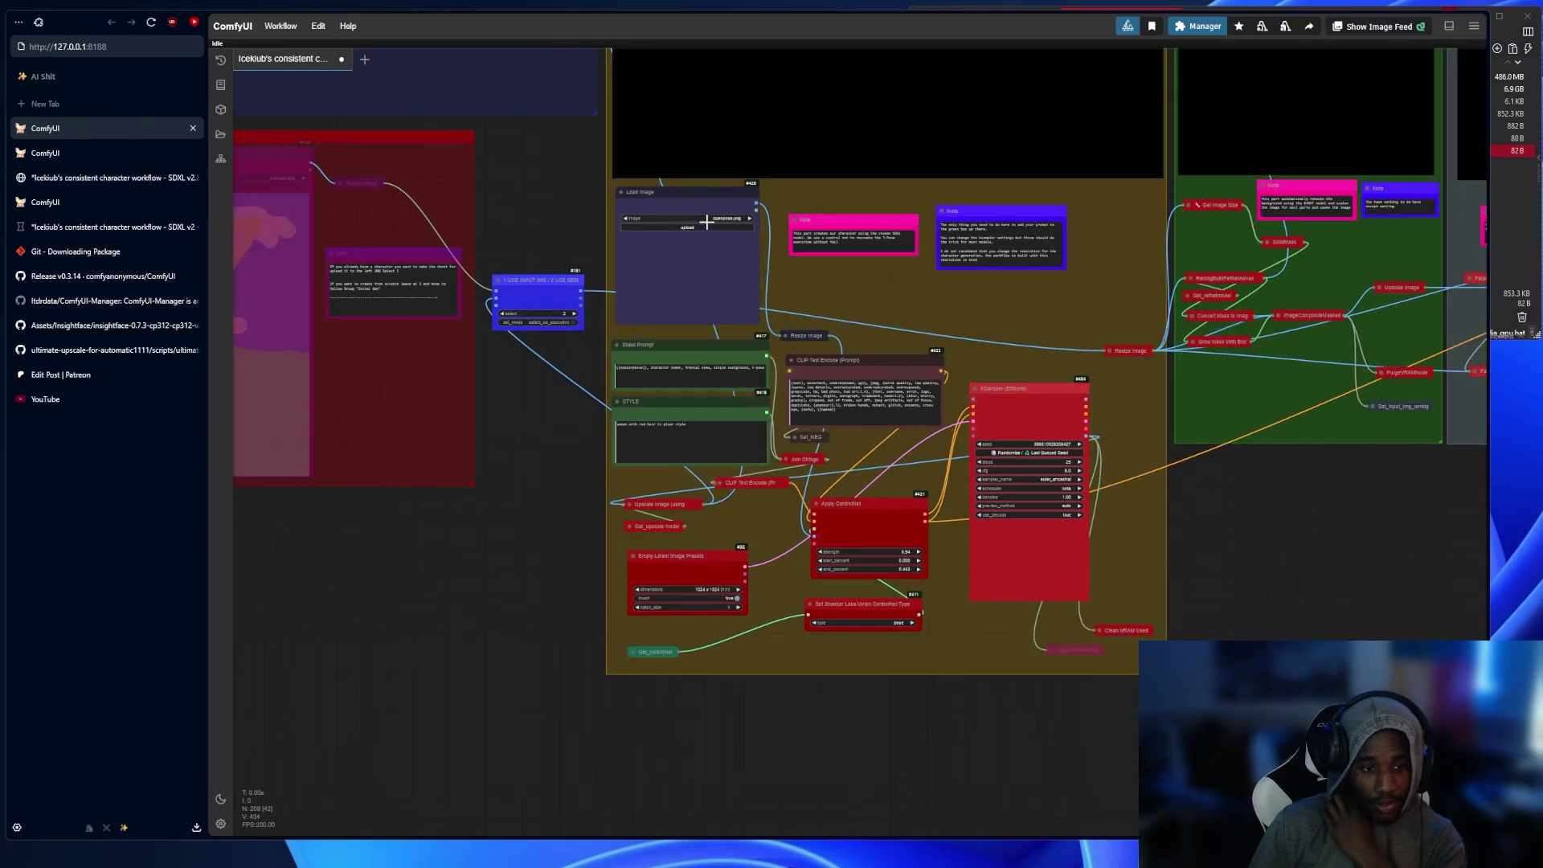
scroll(625, 216, "up", 1)
left_click(751, 246)
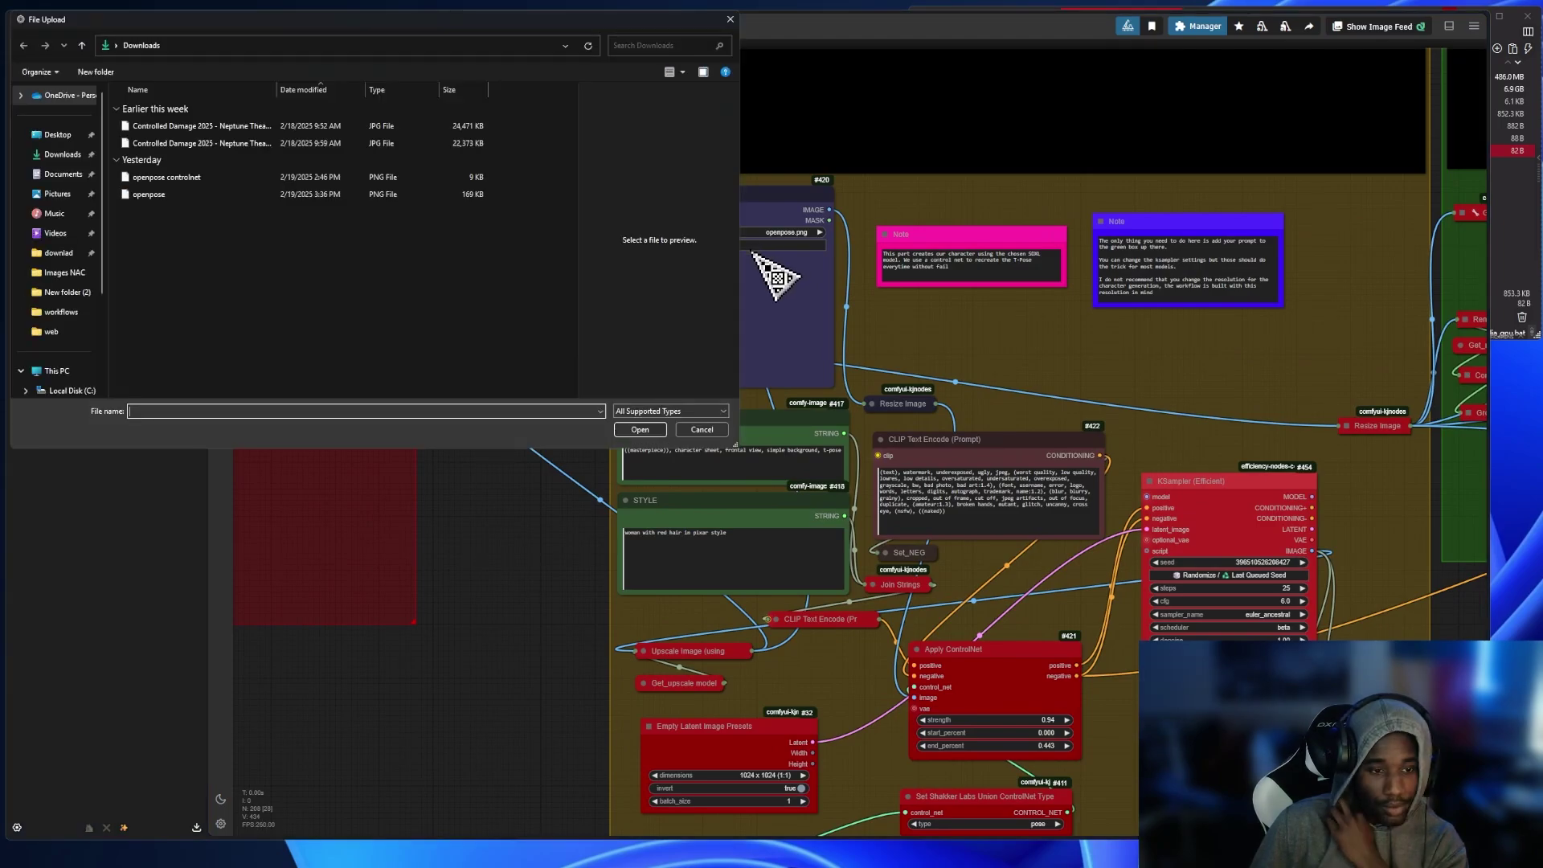
left_click(190, 194)
left_click(661, 429)
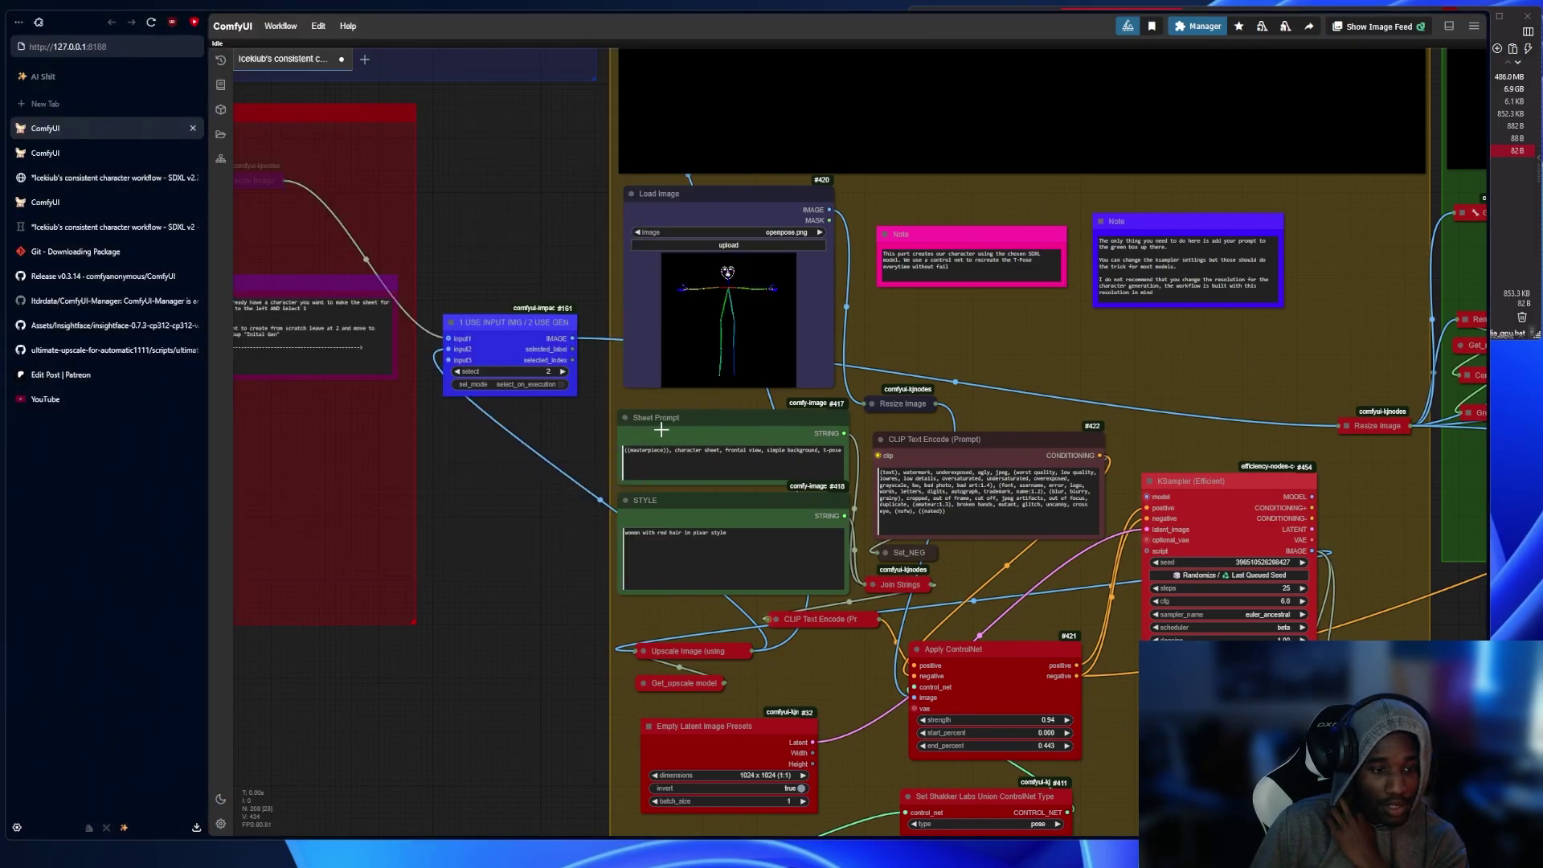
scroll(563, 575, "down", 5)
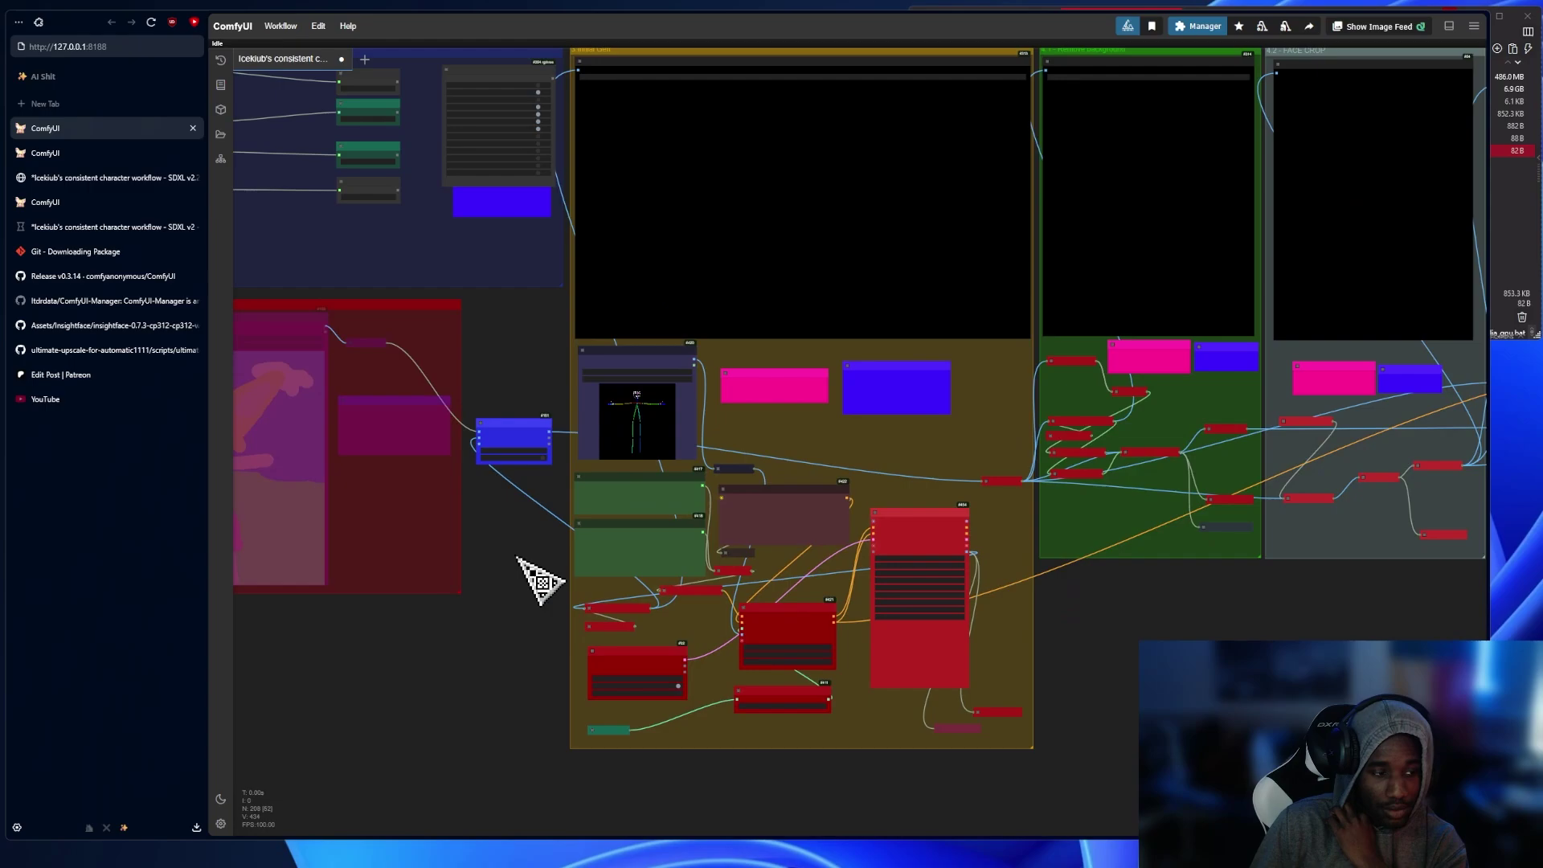
scroll(515, 578, "up", 6)
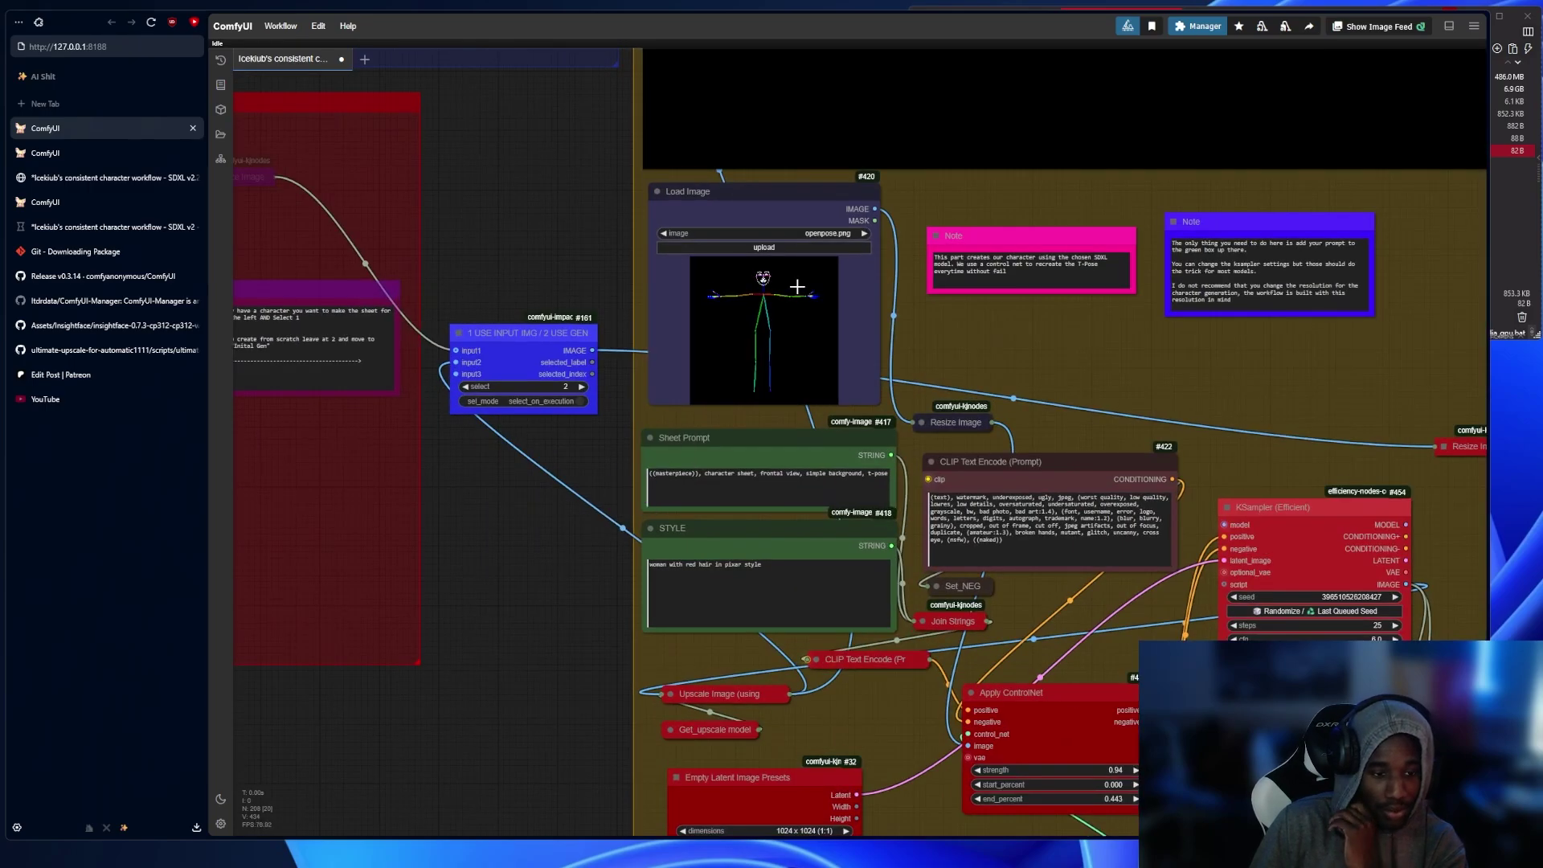
scroll(817, 376, "down", 3)
scroll(817, 375, "down", 3)
scroll(816, 375, "down", 3)
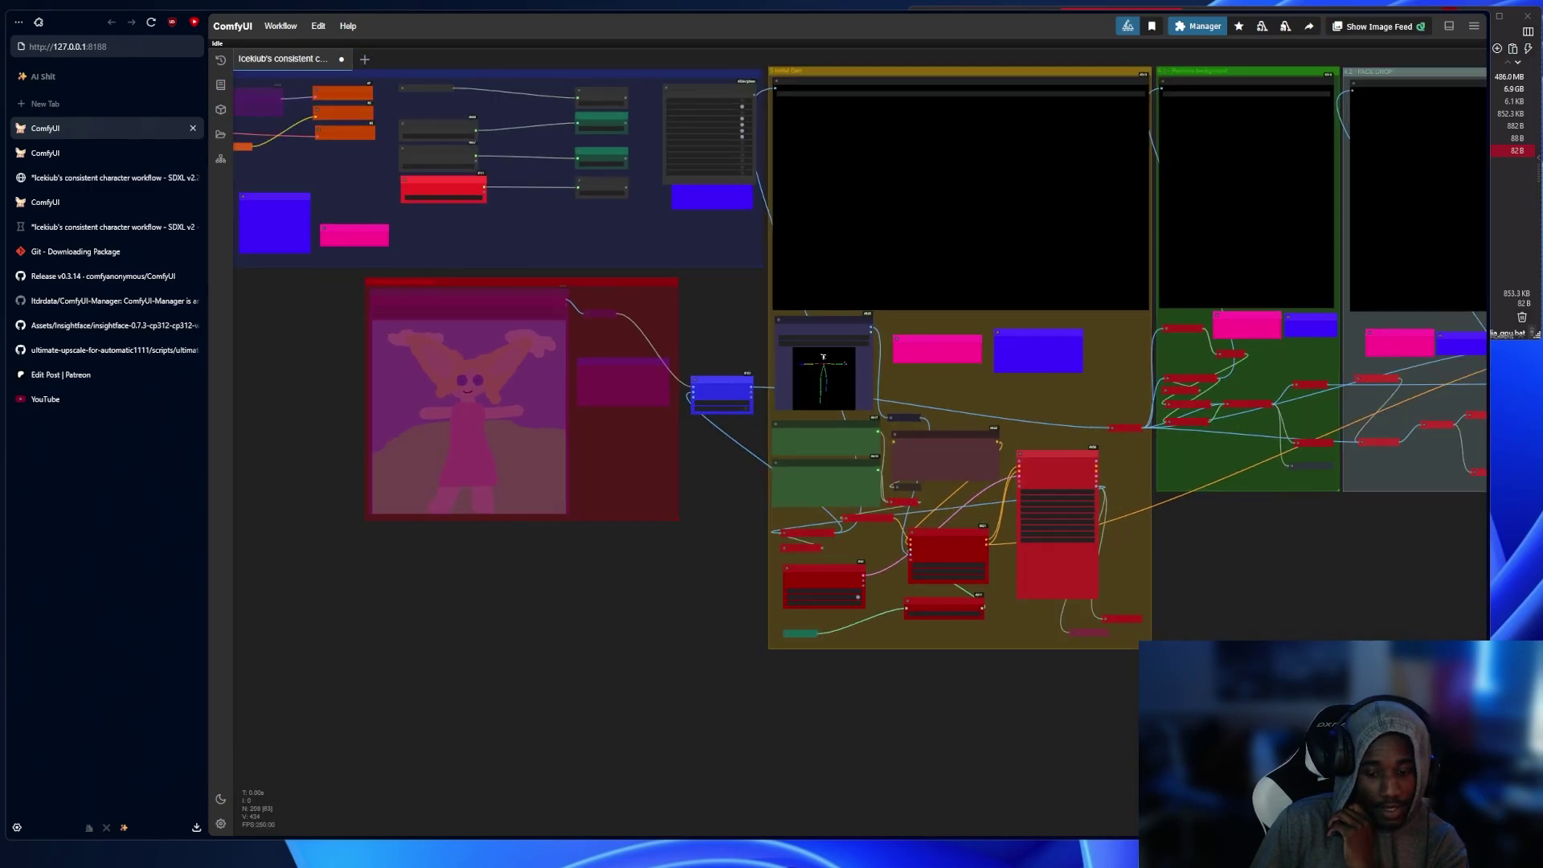
scroll(724, 647, "up", 2)
scroll(786, 689, "up", 2)
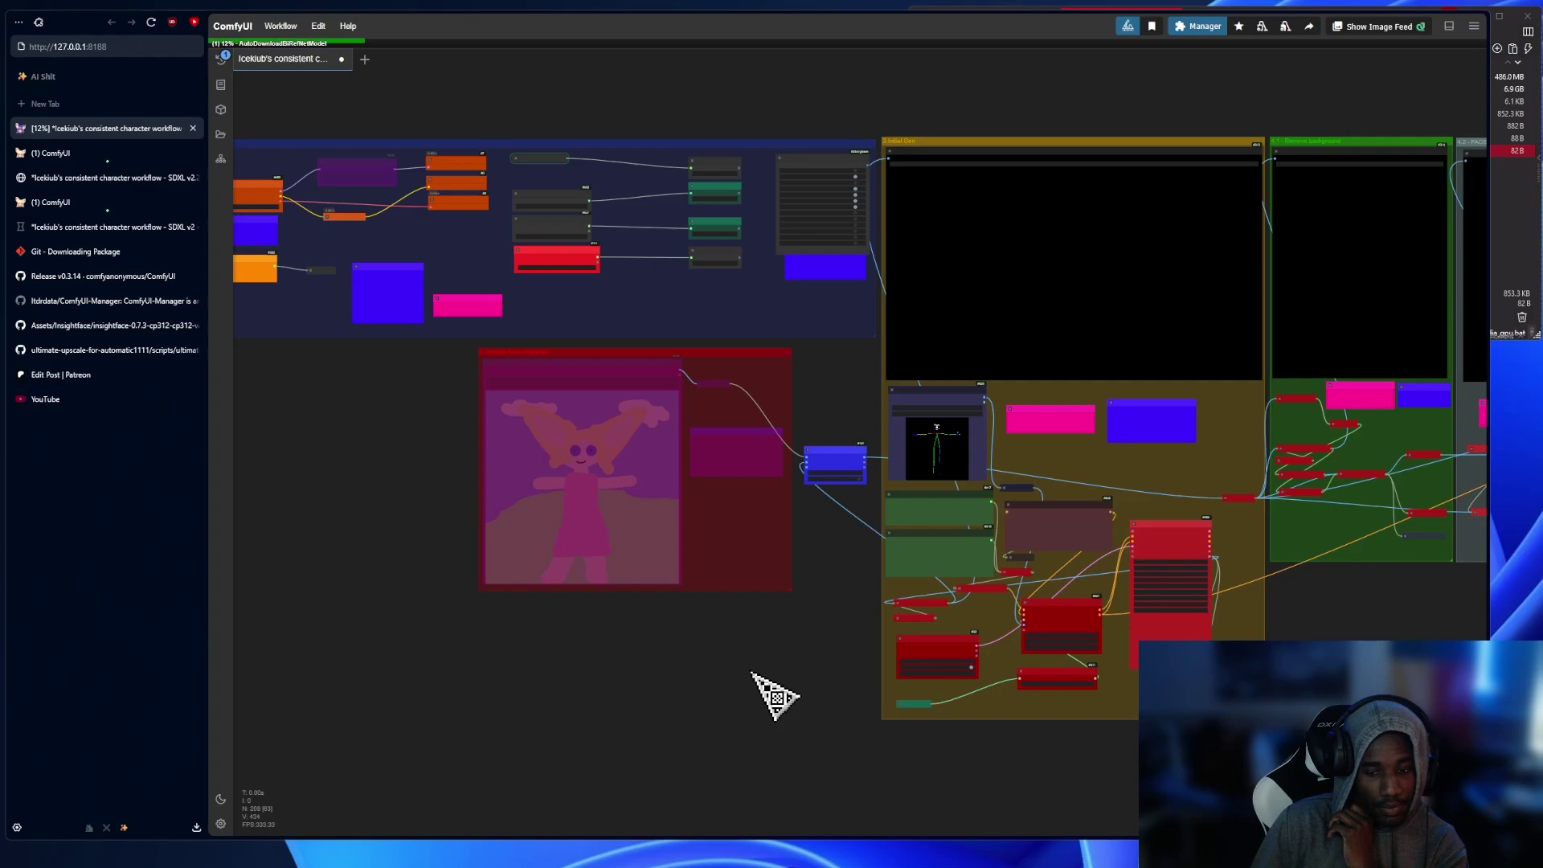
Step: Pan across the workflow, check run progress in the cmd console, and return to ComfyUI
left_click_drag(752, 674, 385, 678)
scroll(951, 740, "down", 4)
scroll(979, 712, "up", 3)
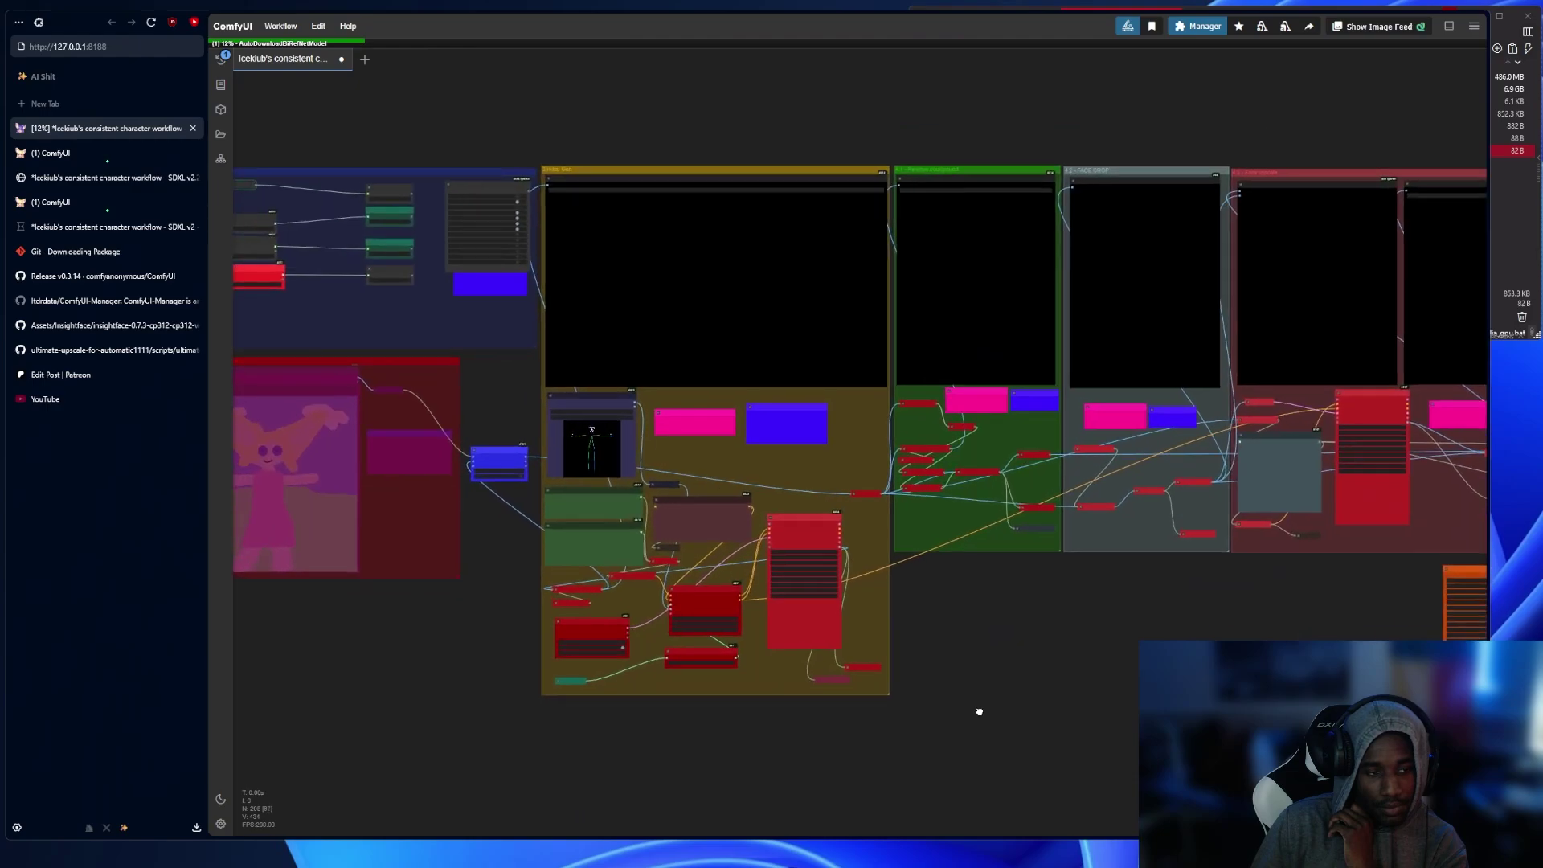
left_click_drag(979, 712, 1171, 686)
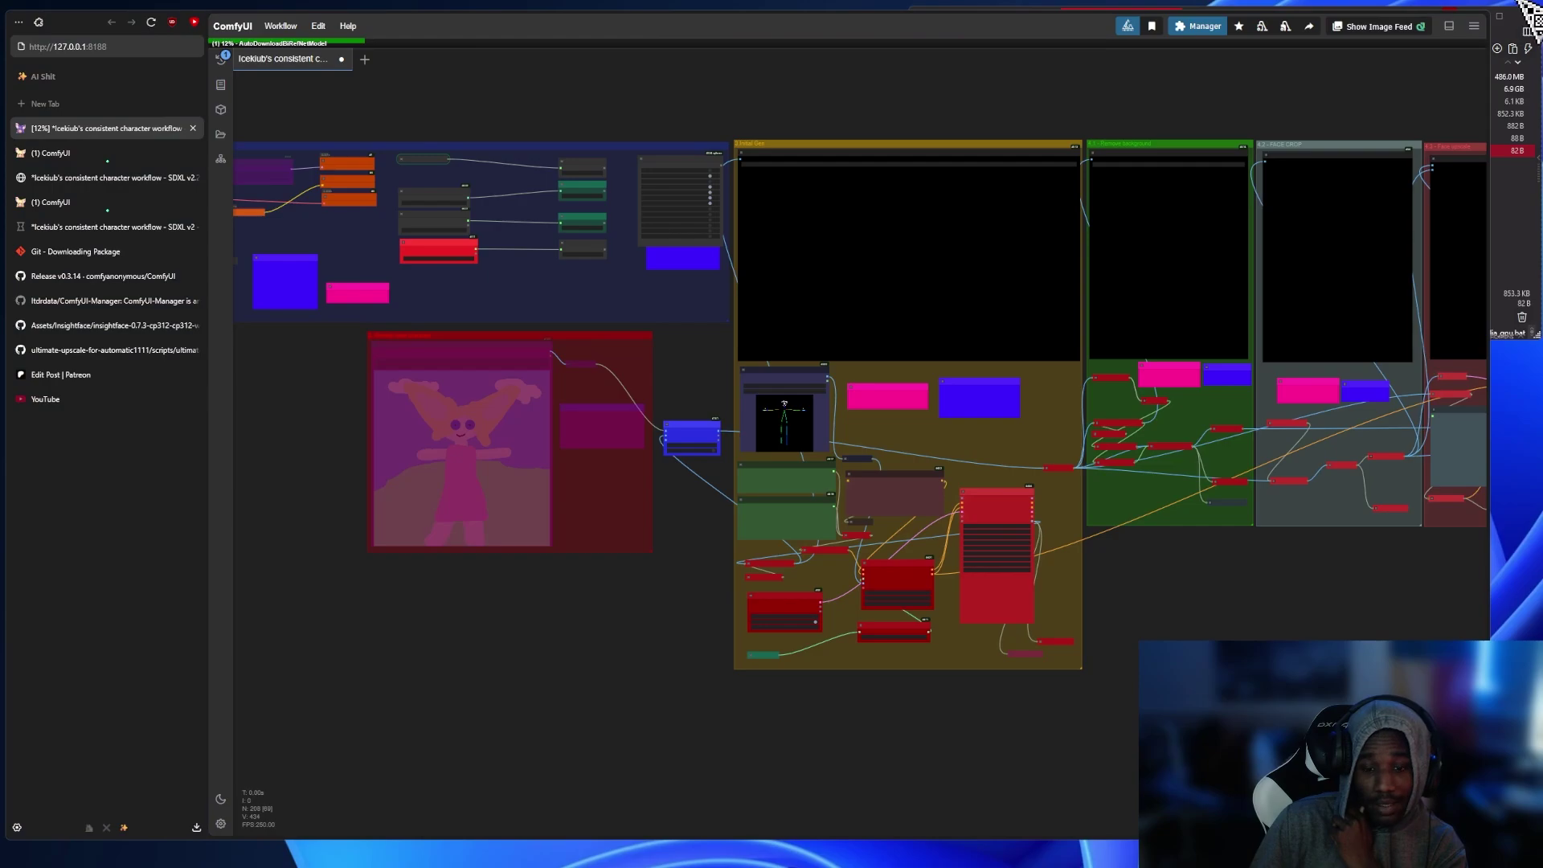
key("alt+Tab")
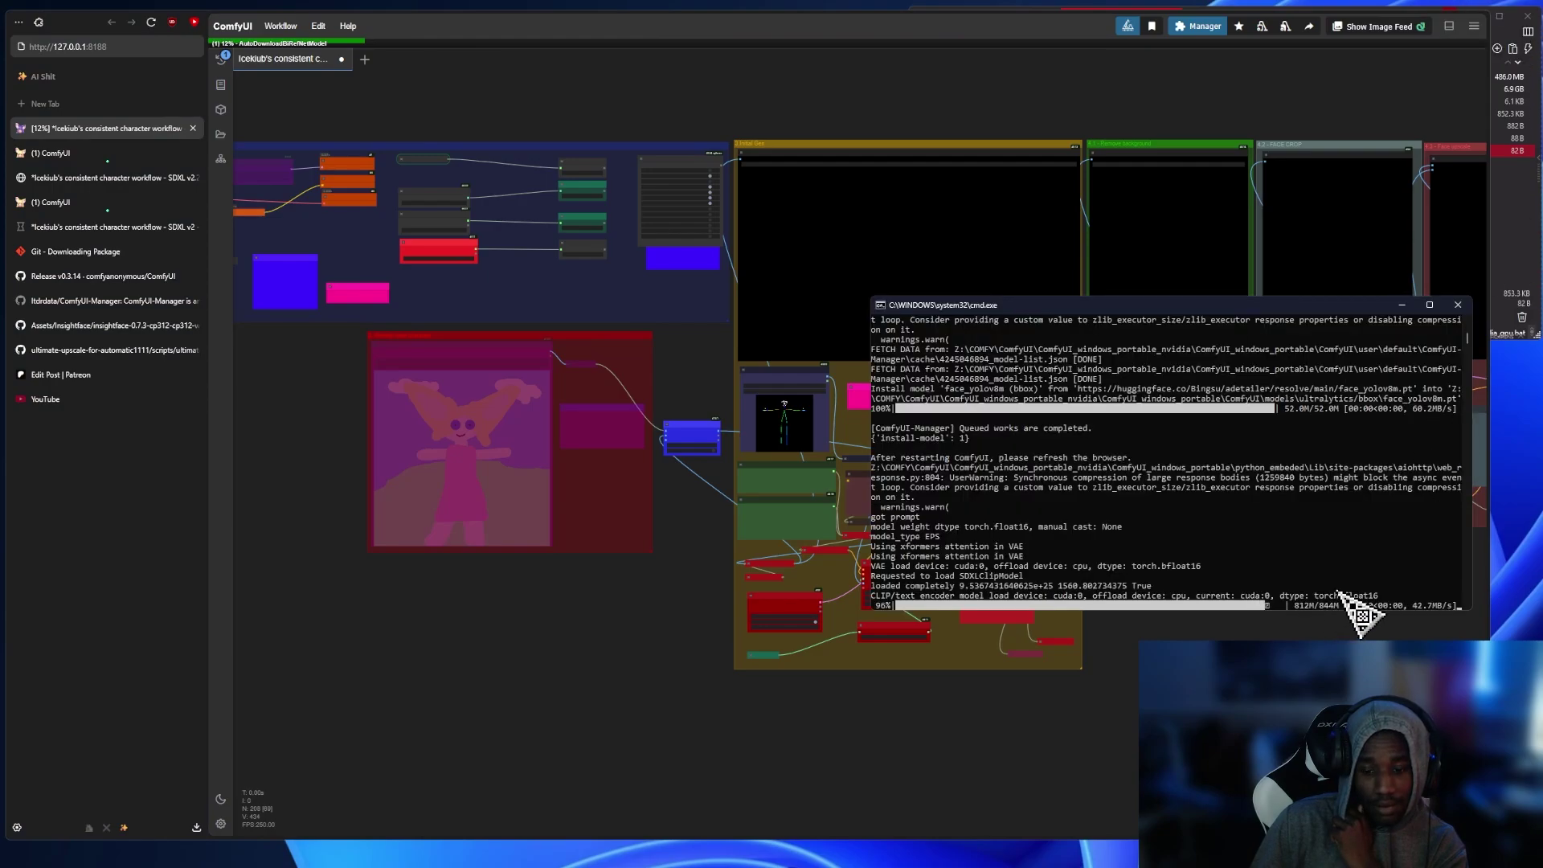
left_click(992, 699)
scroll(992, 699, "down", 2)
scroll(991, 700, "up", 3)
scroll(992, 700, "down", 2)
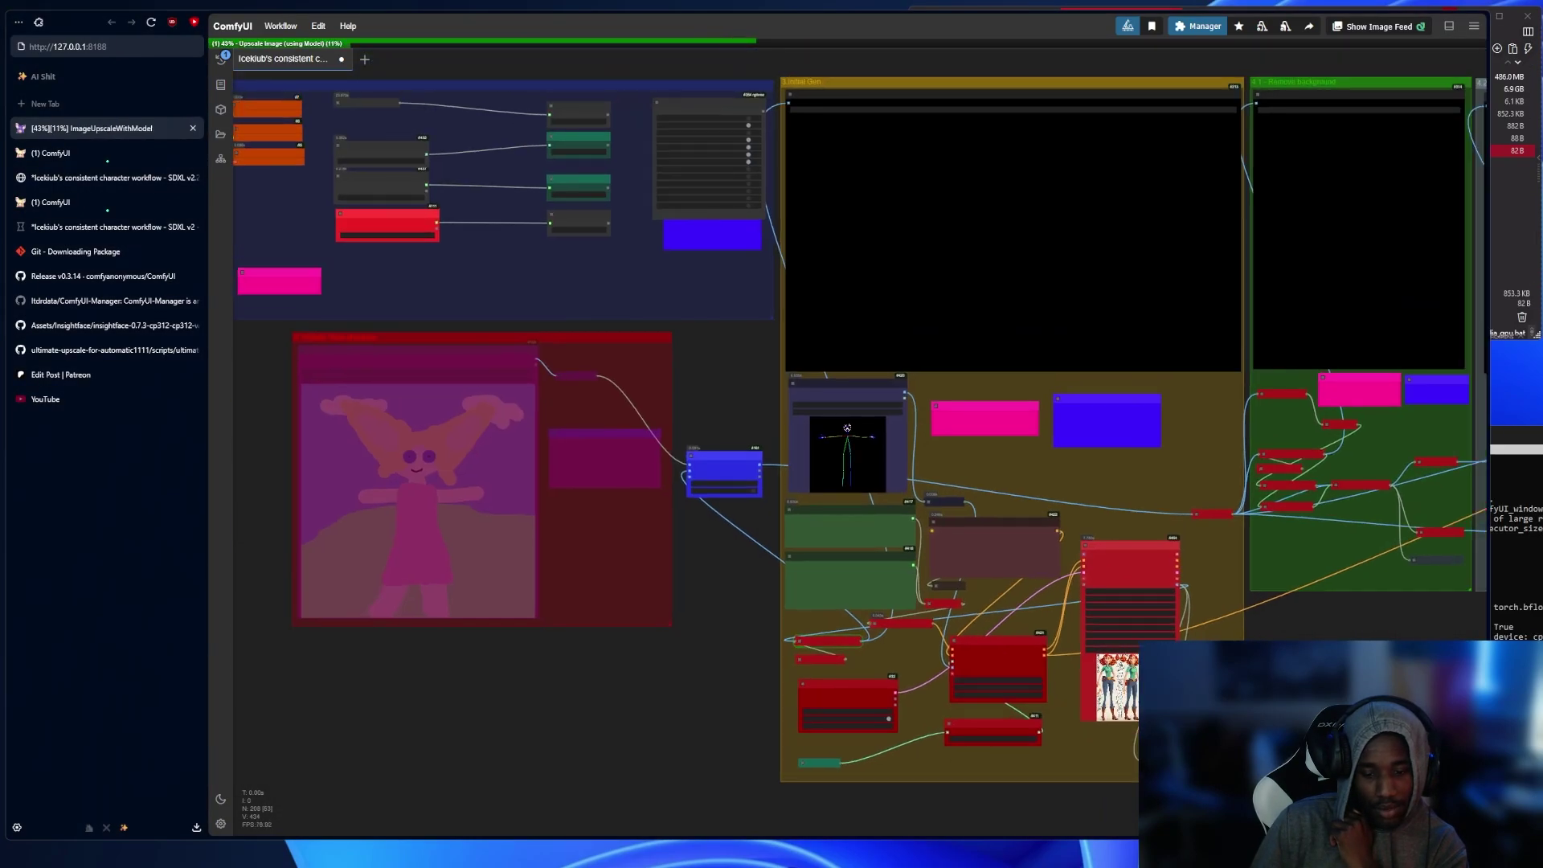
Step: Lower the sampler steps from 25 to 8 and queue a new run
scroll(992, 699, "up", 3)
mouse_move(847, 428)
left_mouse_down()
mouse_move(611, 258)
mouse_move(771, 241)
left_mouse_up()
scroll(903, 672, "down", 5)
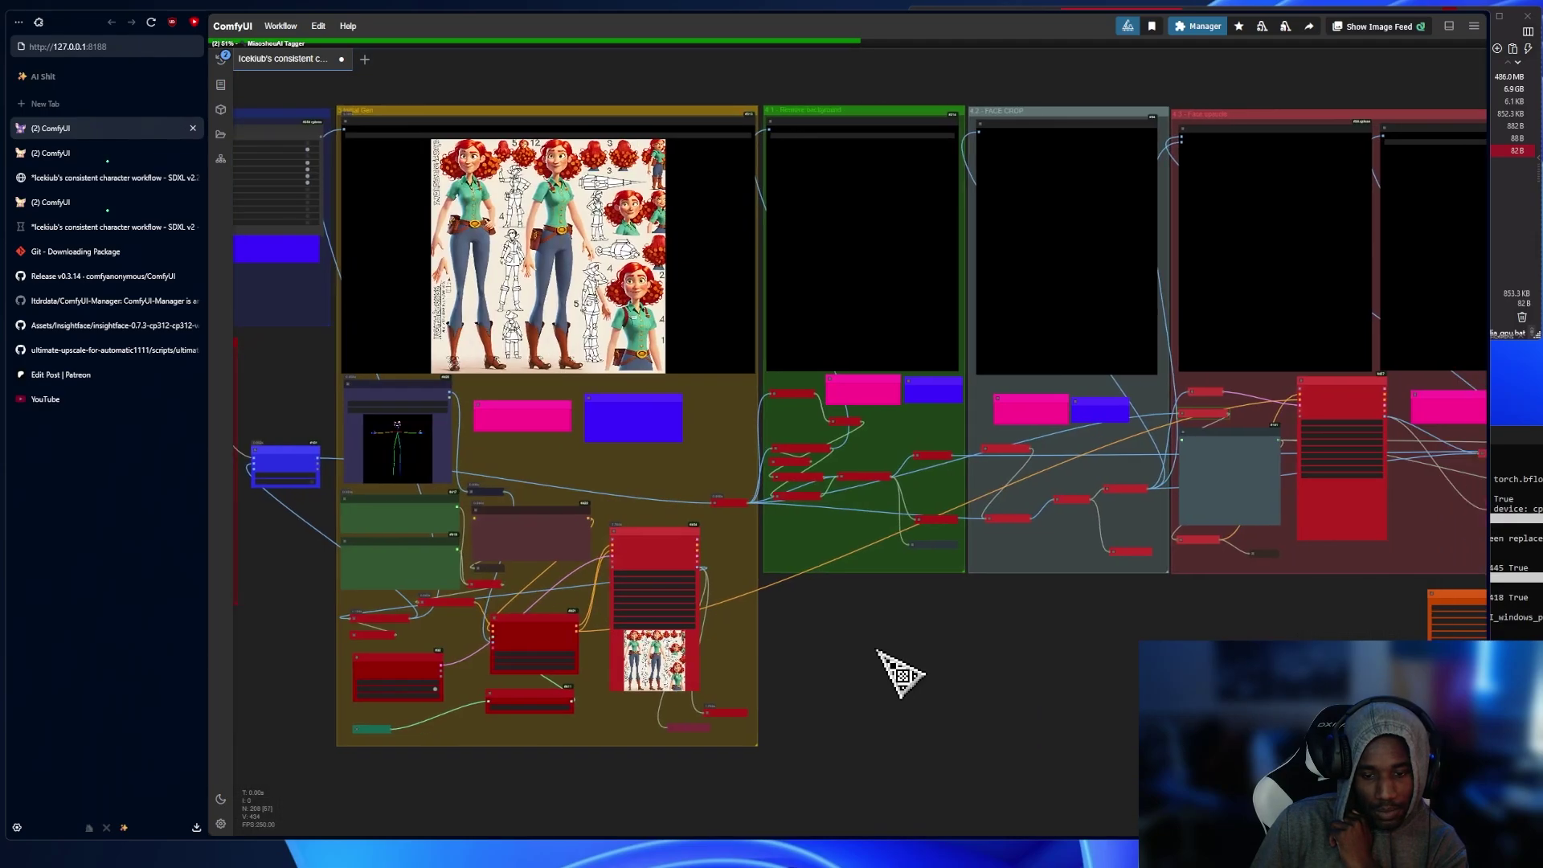
scroll(1299, 450, "up", 5)
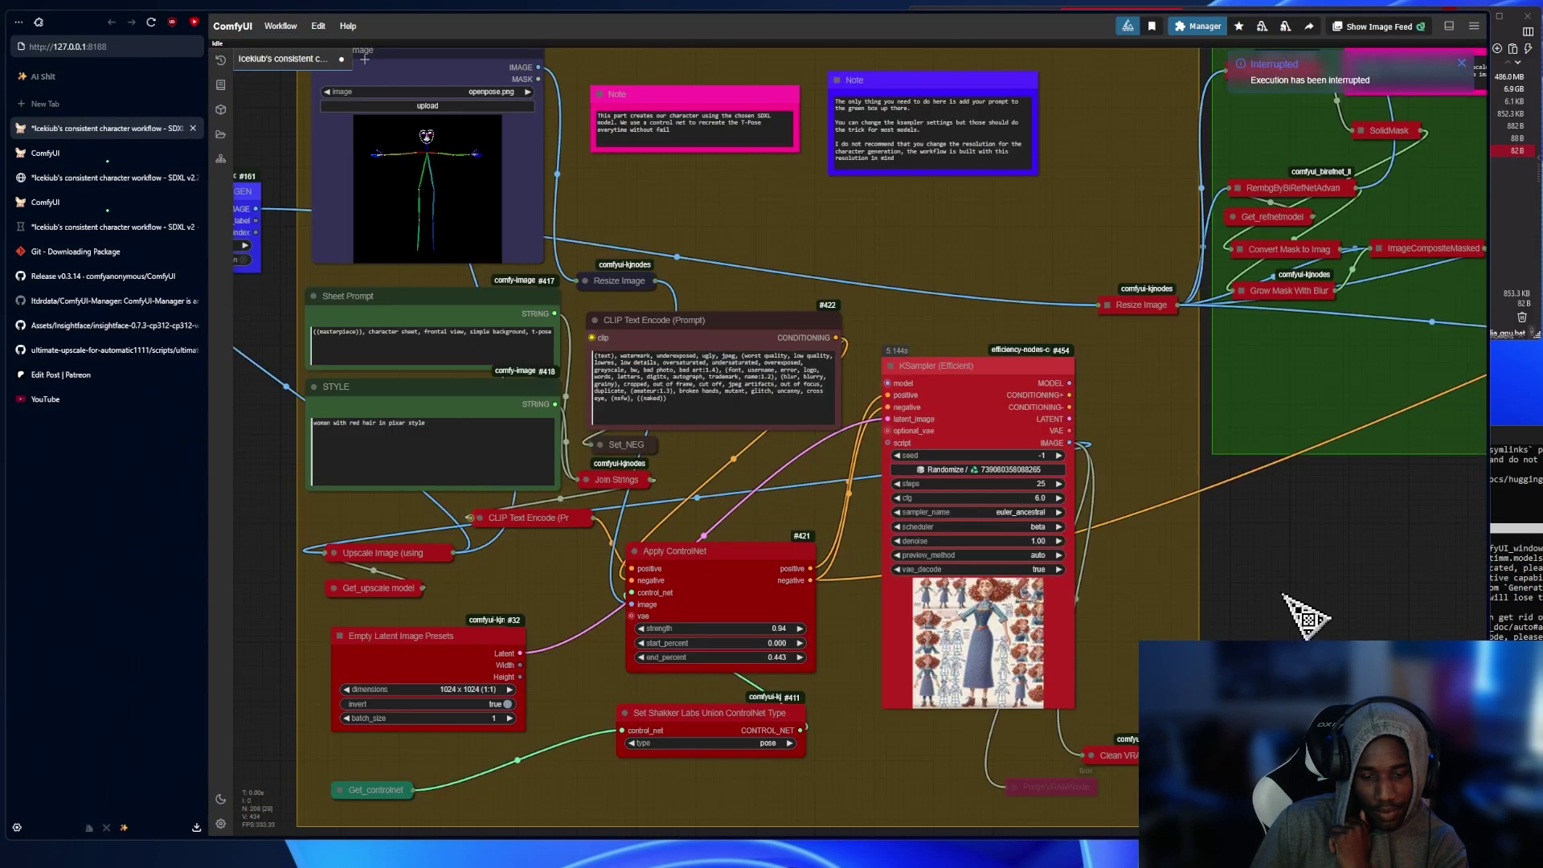
left_click_drag(1037, 484, 1010, 498)
key("ctrl+Return")
Step: Switch the sampler to dpmpp_2m, rerun the workflow, and bring OneCommander forward
scroll(924, 528, "down", 2)
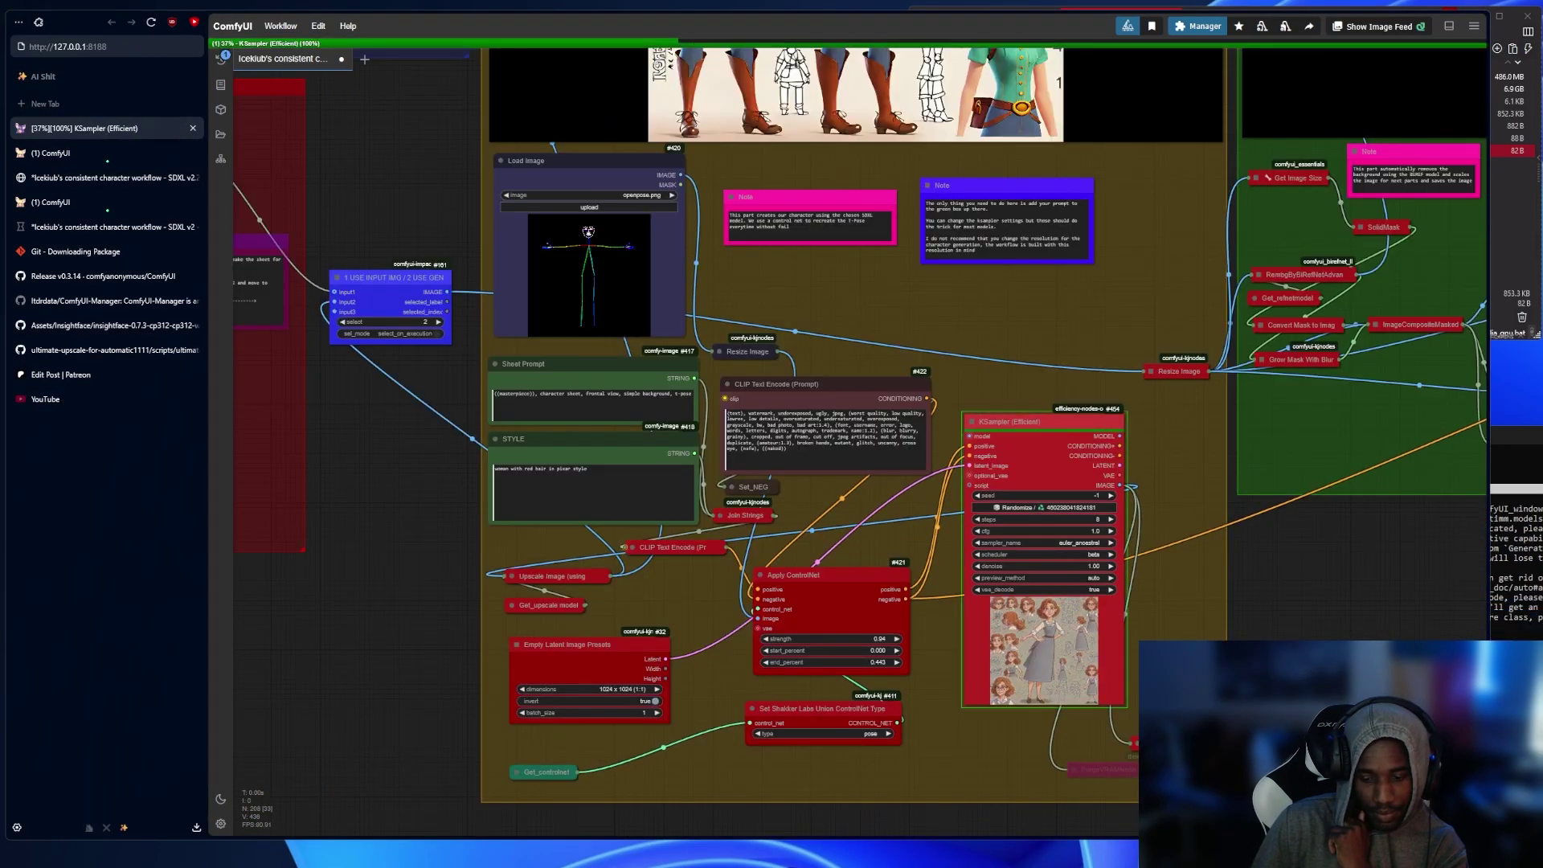
scroll(924, 528, "down", 3)
scroll(924, 528, "up", 4)
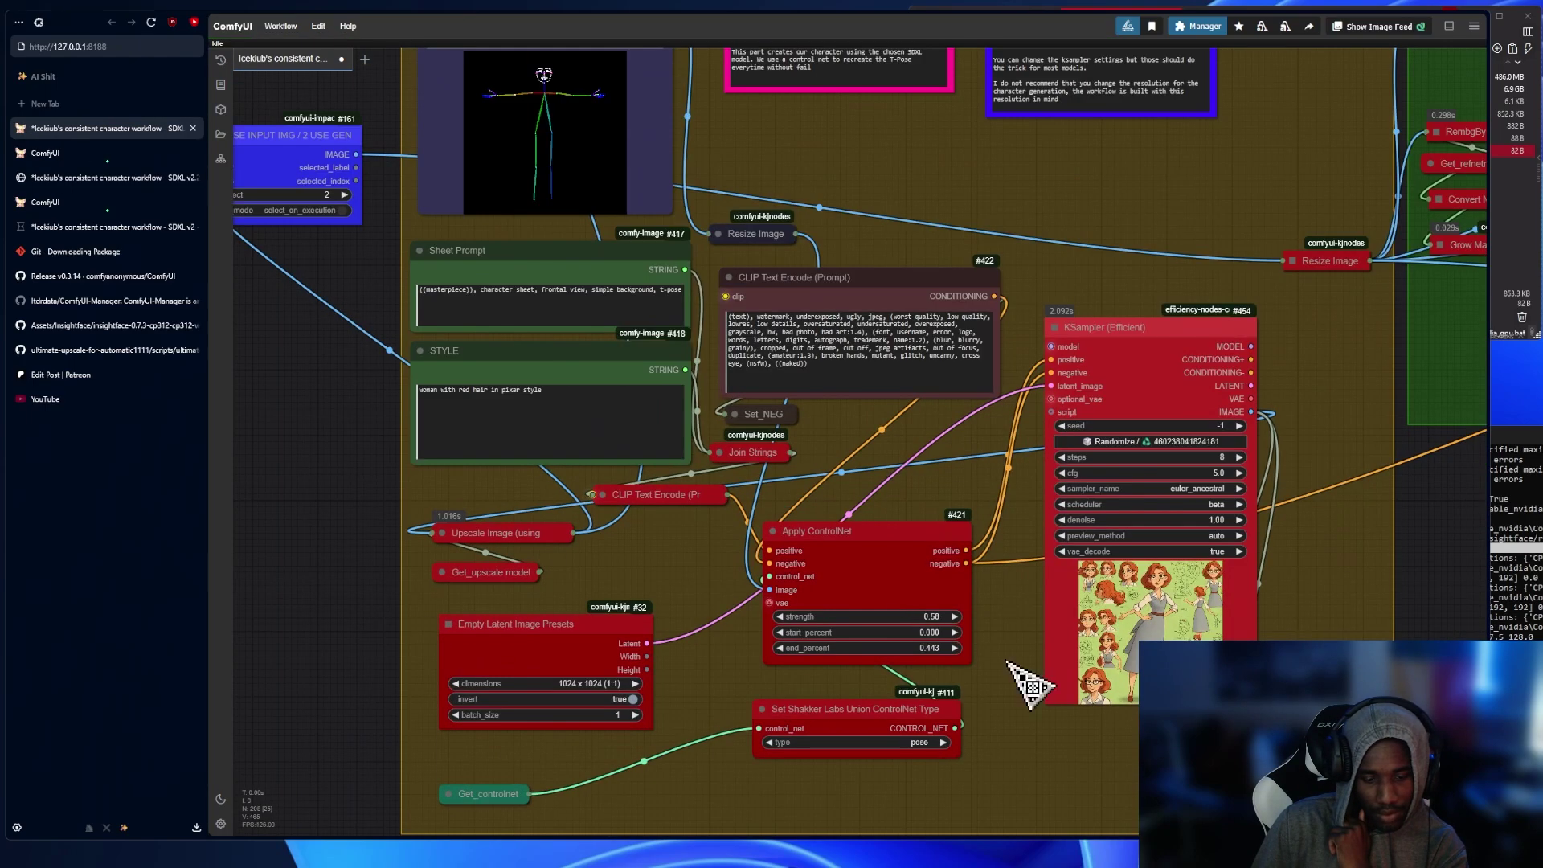
scroll(1026, 689, "down", 3)
scroll(1230, 541, "up", 3)
left_click(1230, 541)
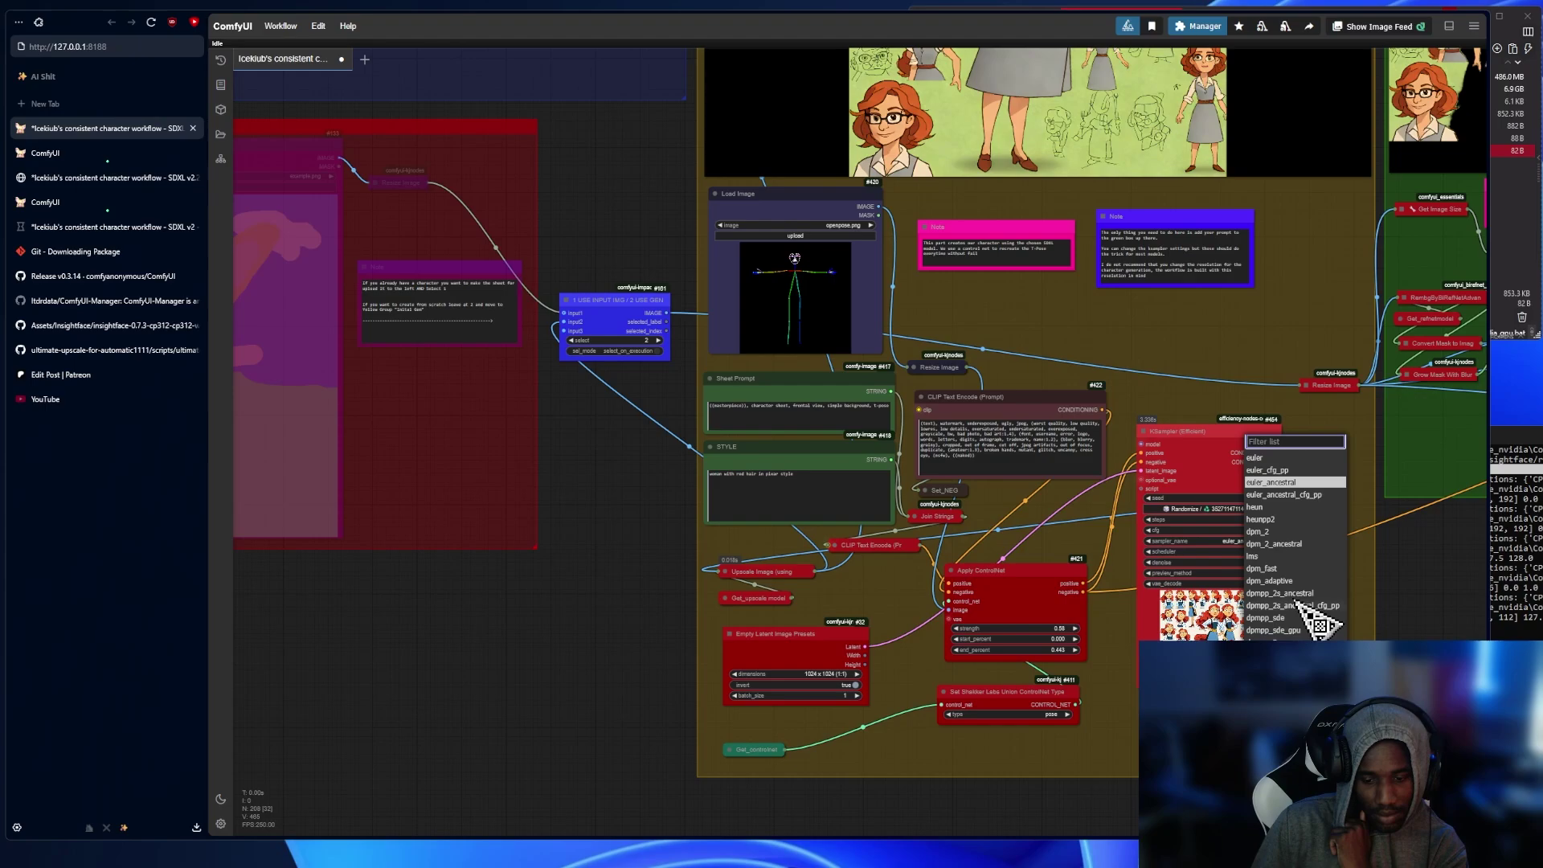
type("dpmpp_2m")
key("Return")
key("ctrl+Return")
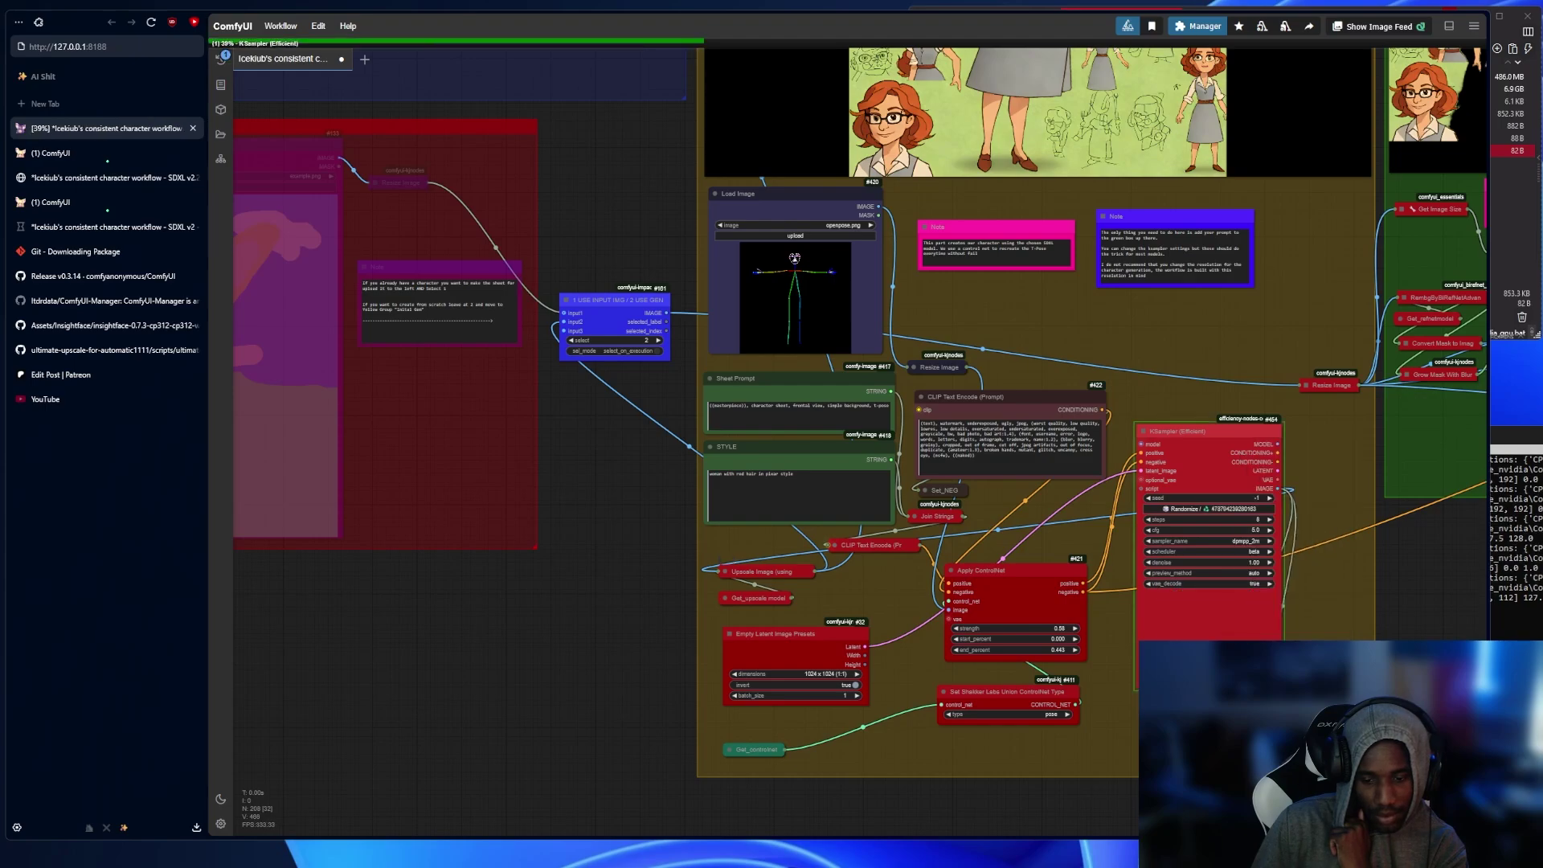
left_click(1520, 253)
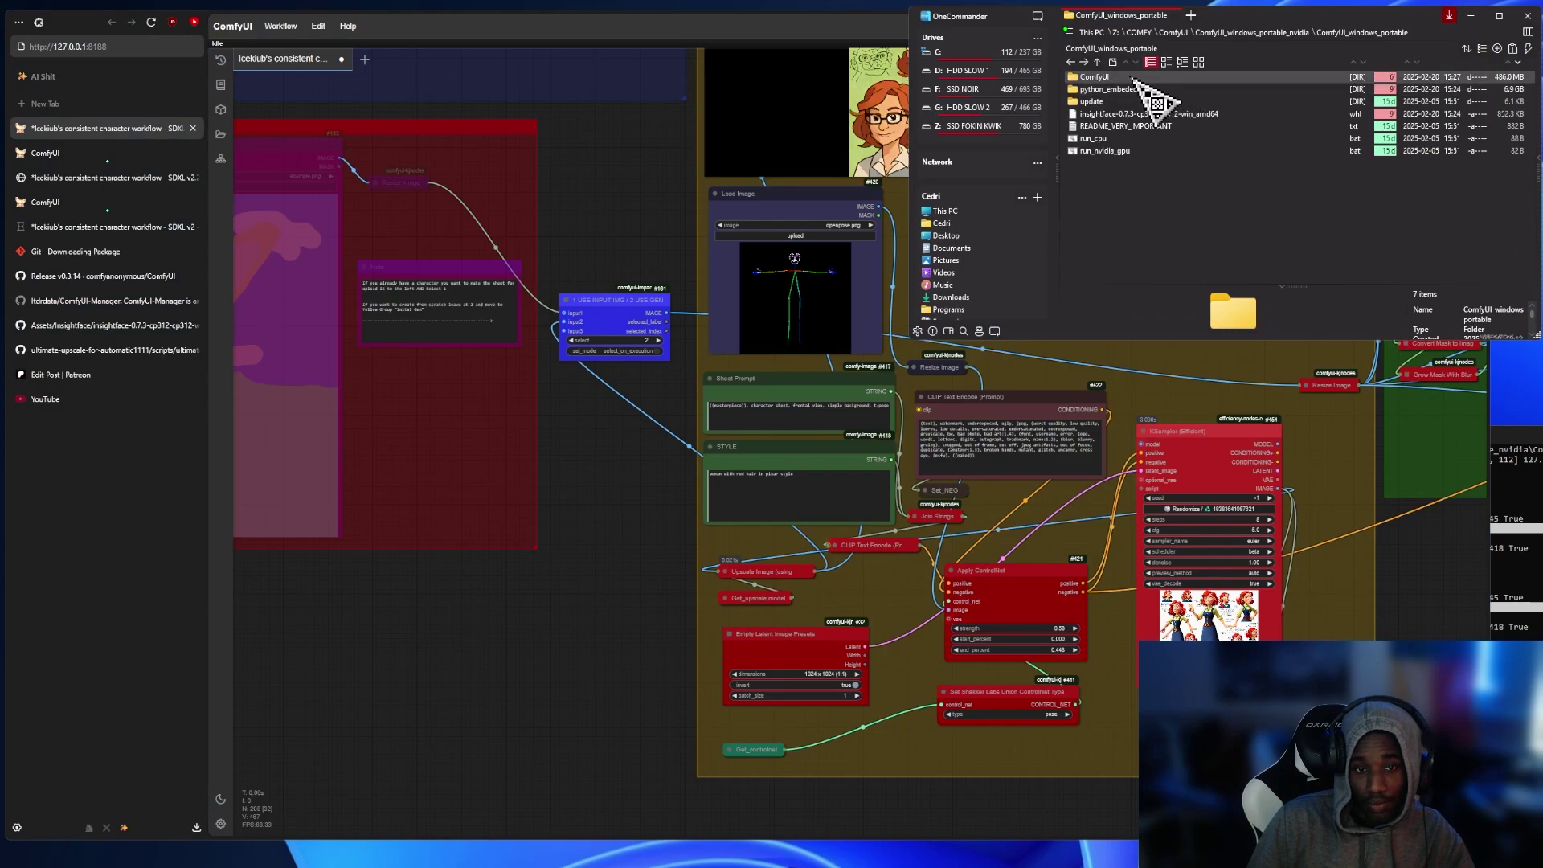
Step: Copy Juggernaut_X_RunDiffusion.safetensors into ComfyUI's models/checkpoints folder using OneCommander
double_click(1095, 76)
double_click(1125, 107)
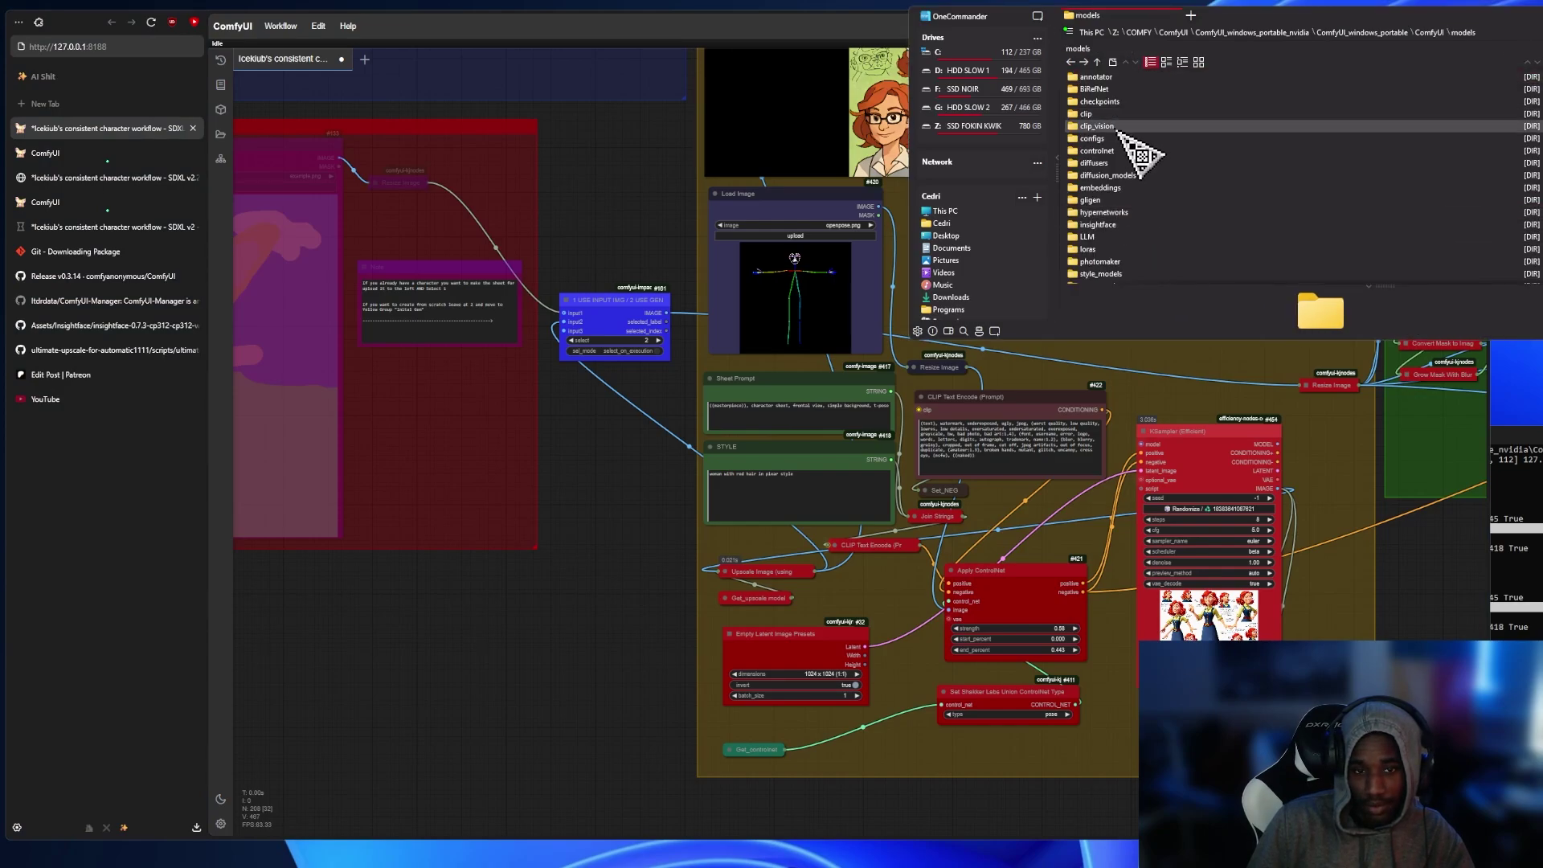
mouse_move(1320, 312)
left_mouse_down()
mouse_move(1407, 312)
mouse_move(1234, 312)
left_mouse_up()
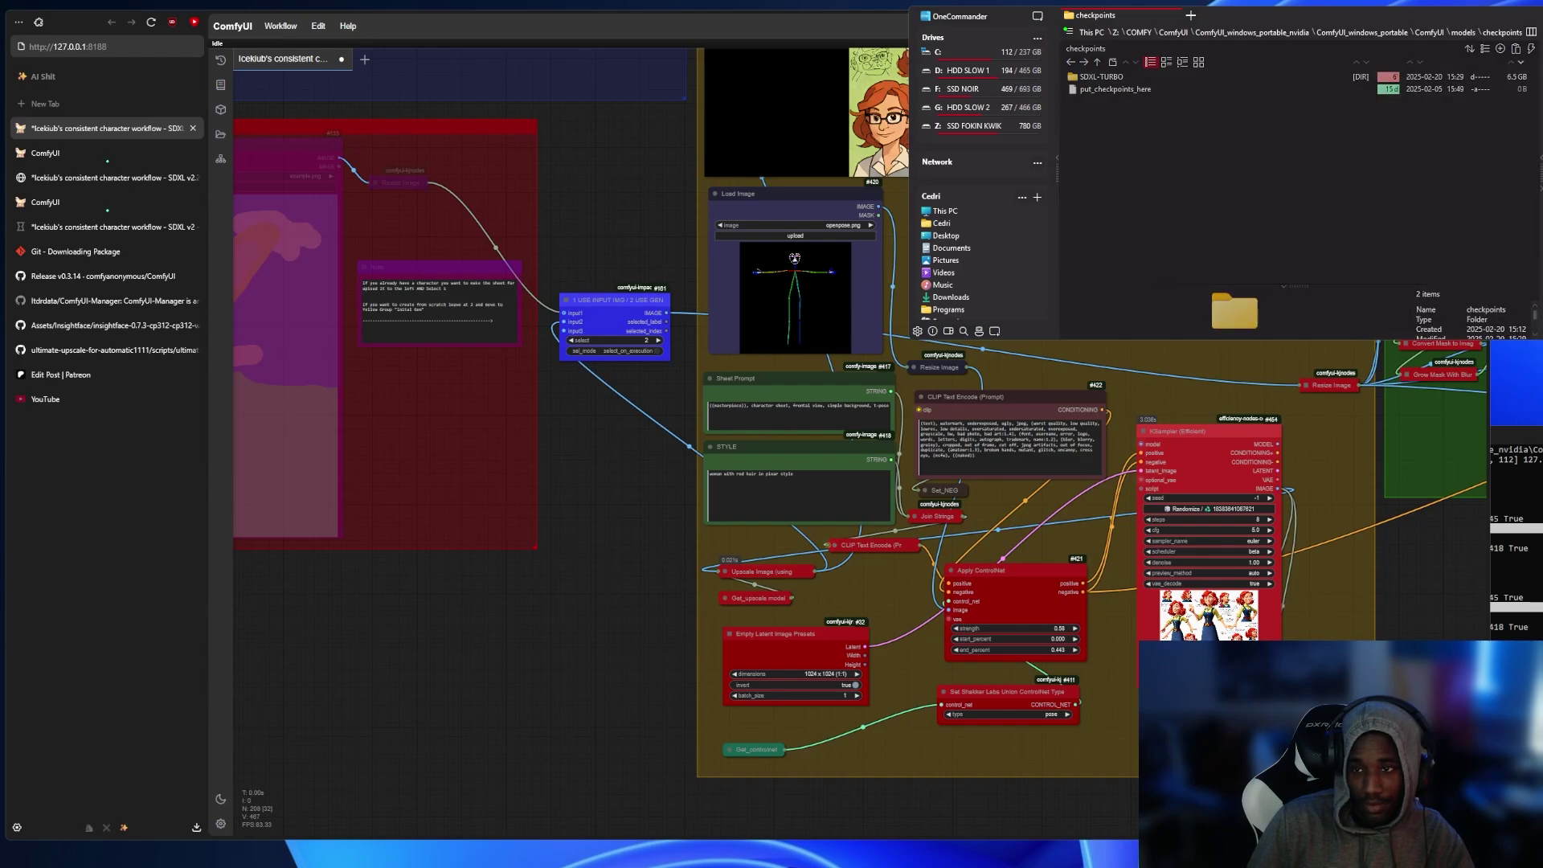
scroll(999, 281, "down", 5)
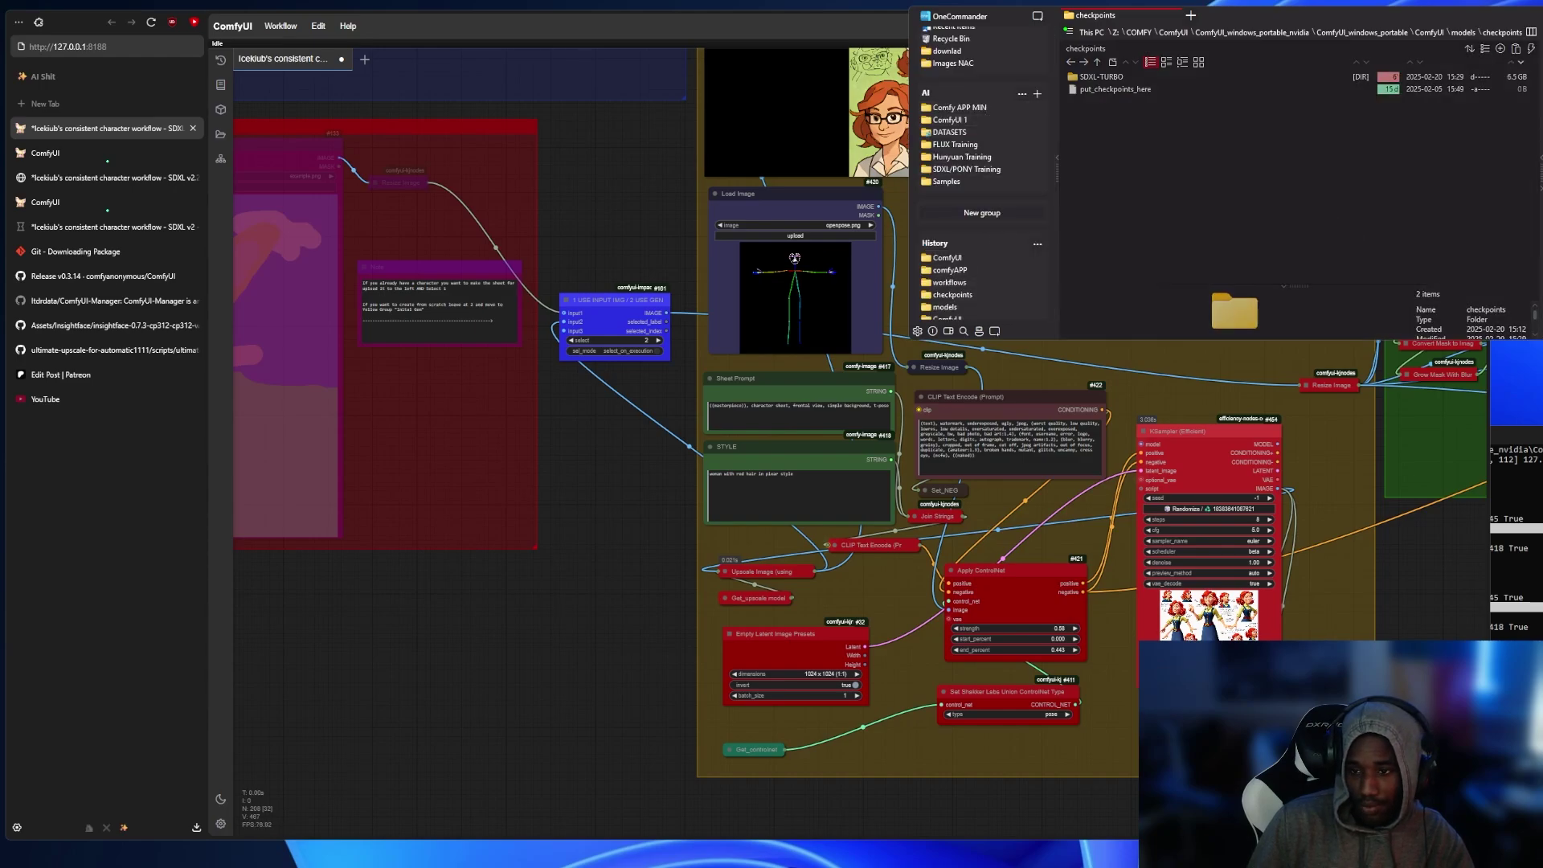
left_click_drag(1235, 312, 1361, 234)
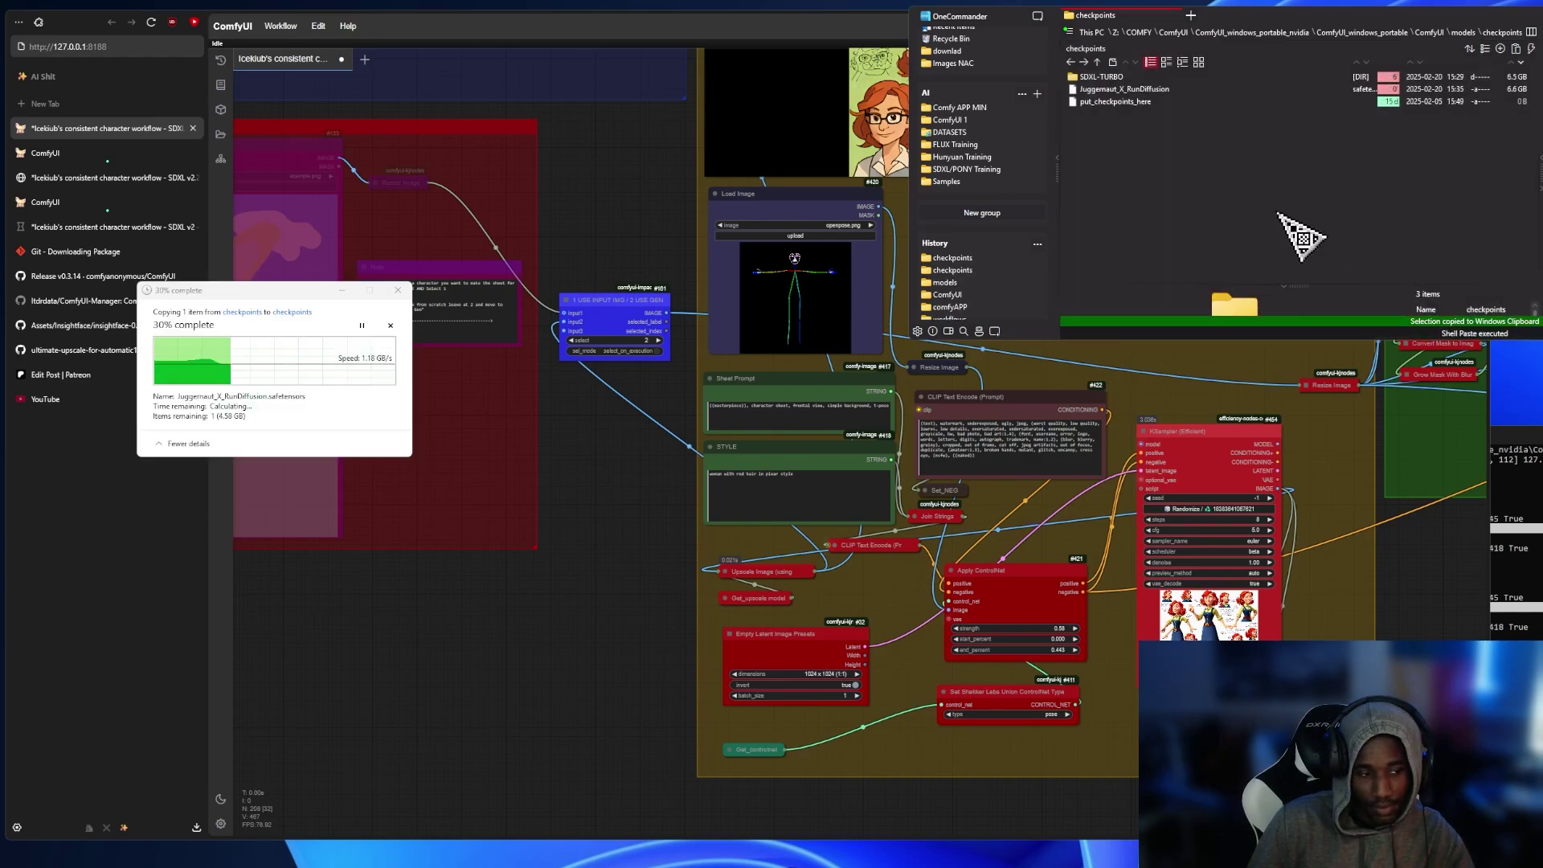
left_click(627, 498)
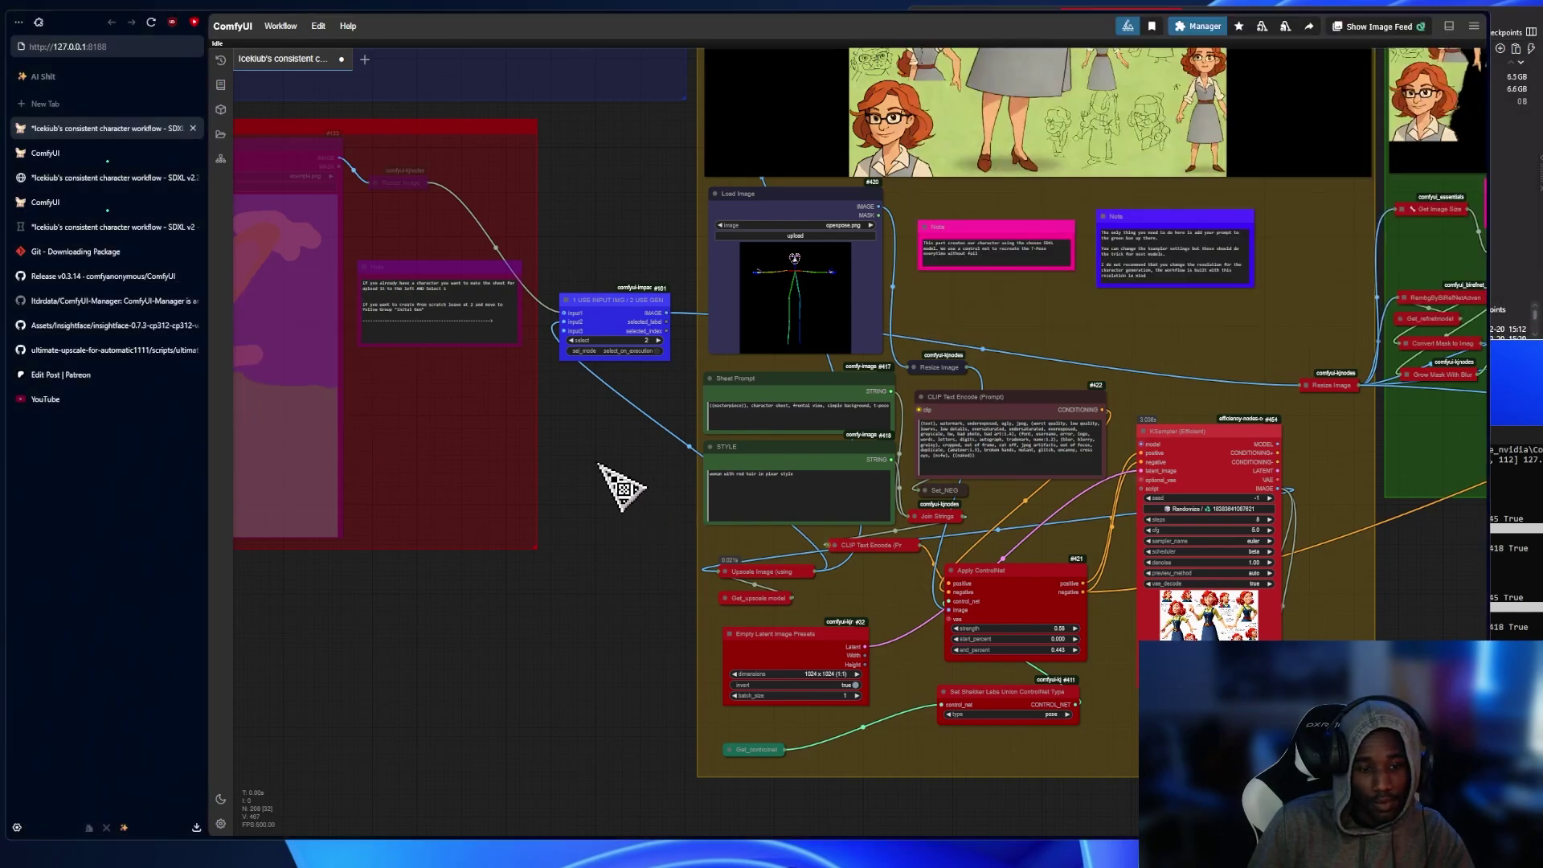
Step: Refresh the model list so Juggernaut_X_RunDiffusion appears in Load Checkpoint
left_click_drag(619, 492, 1282, 602)
left_click_drag(354, 353, 871, 565)
scroll(799, 172, "up", 1)
scroll(799, 172, "up", 4)
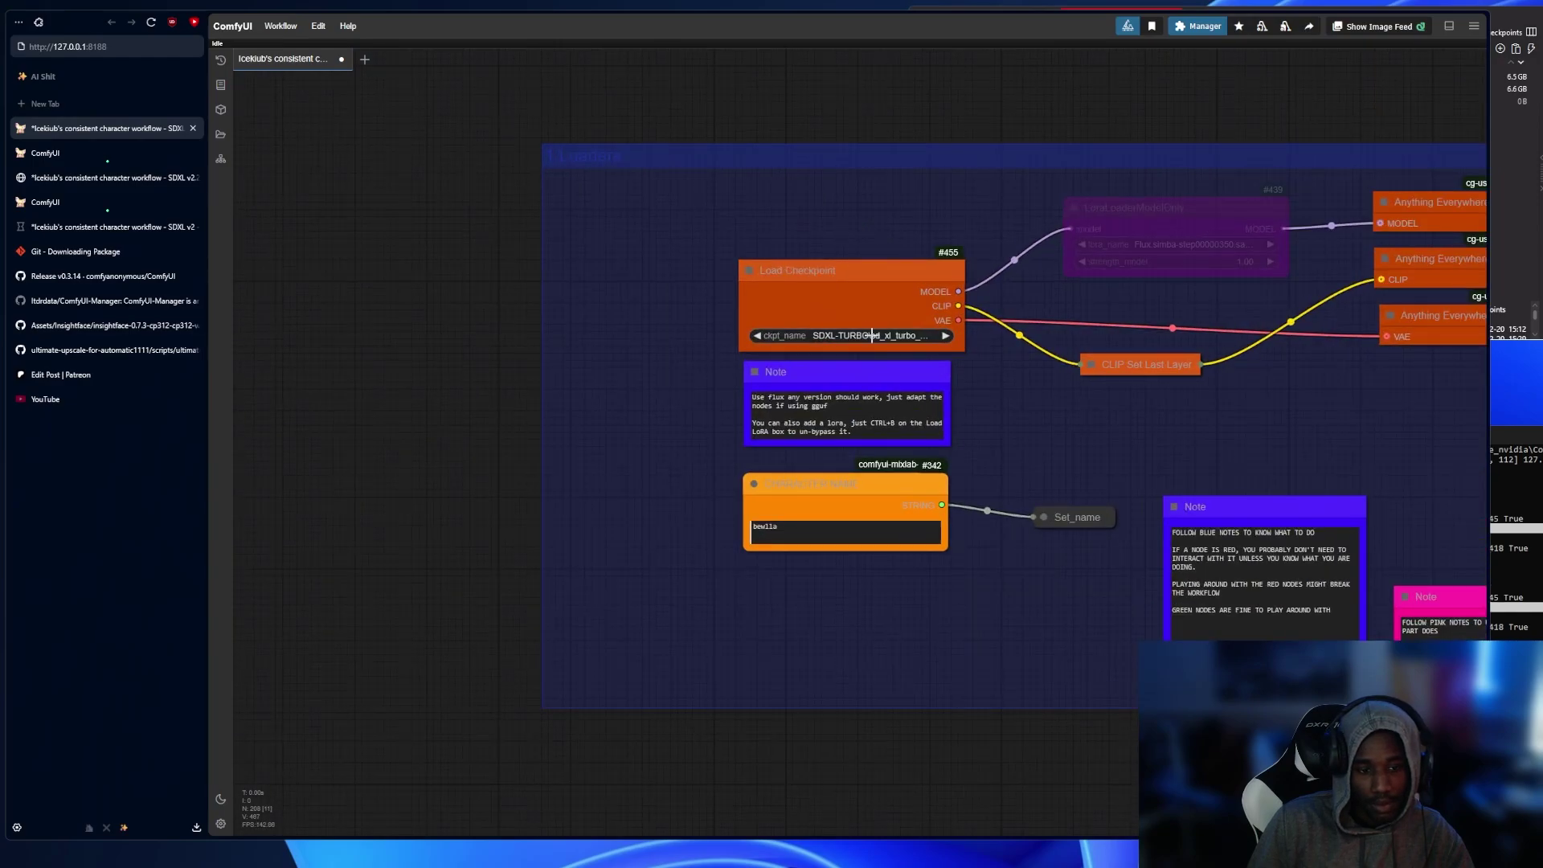
key("r")
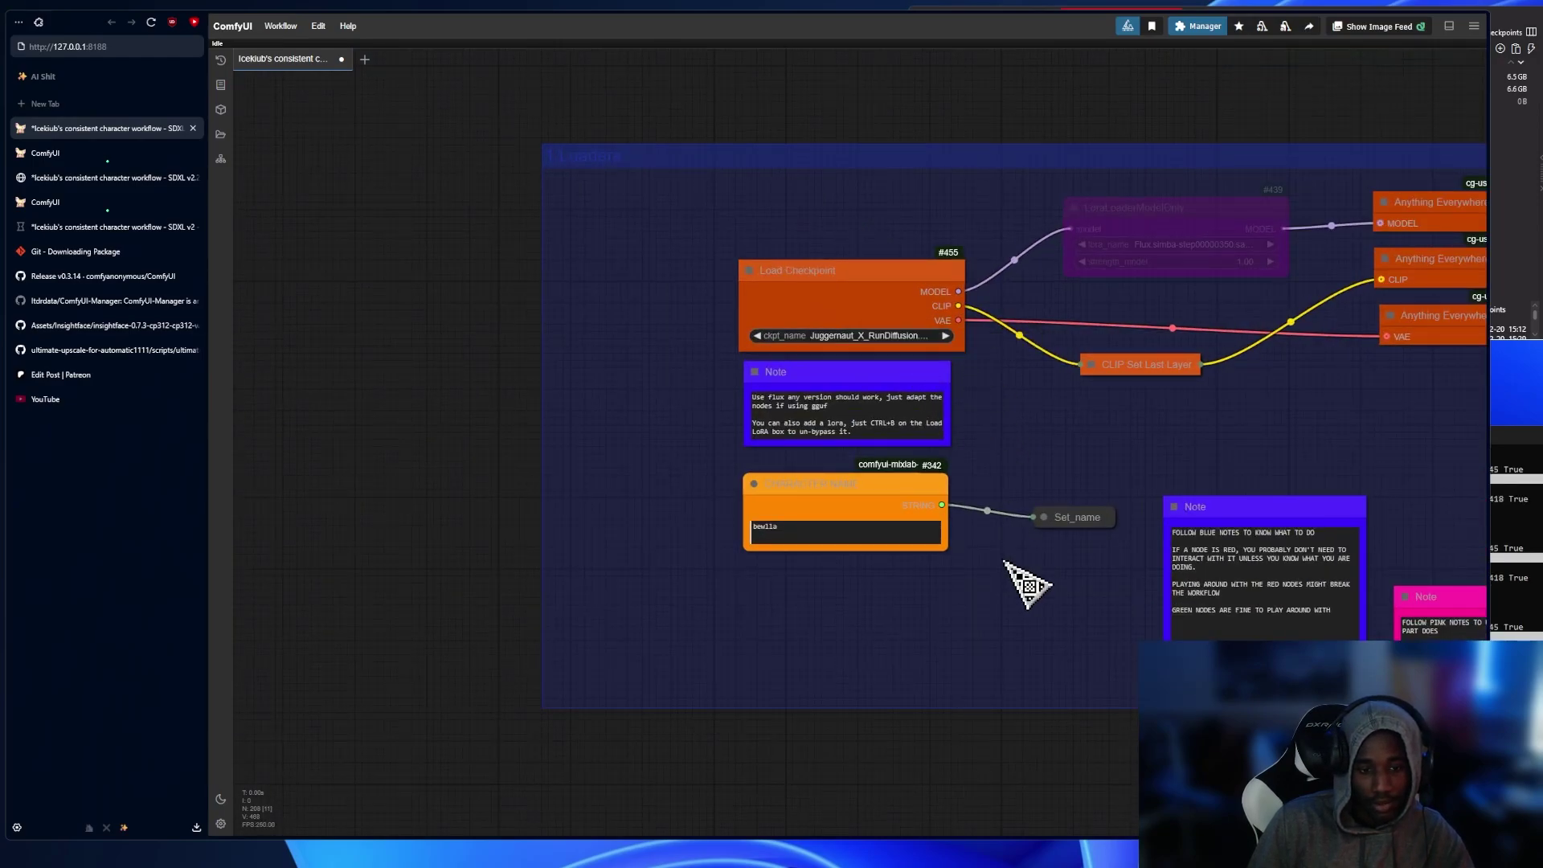
Step: Set the LDM multiview loader's checkpoint to Juggernaut_X_RunDiffusion
scroll(1023, 579, "down", 5)
left_click_drag(1125, 715, 844, 396)
scroll(1286, 608, "right", 5)
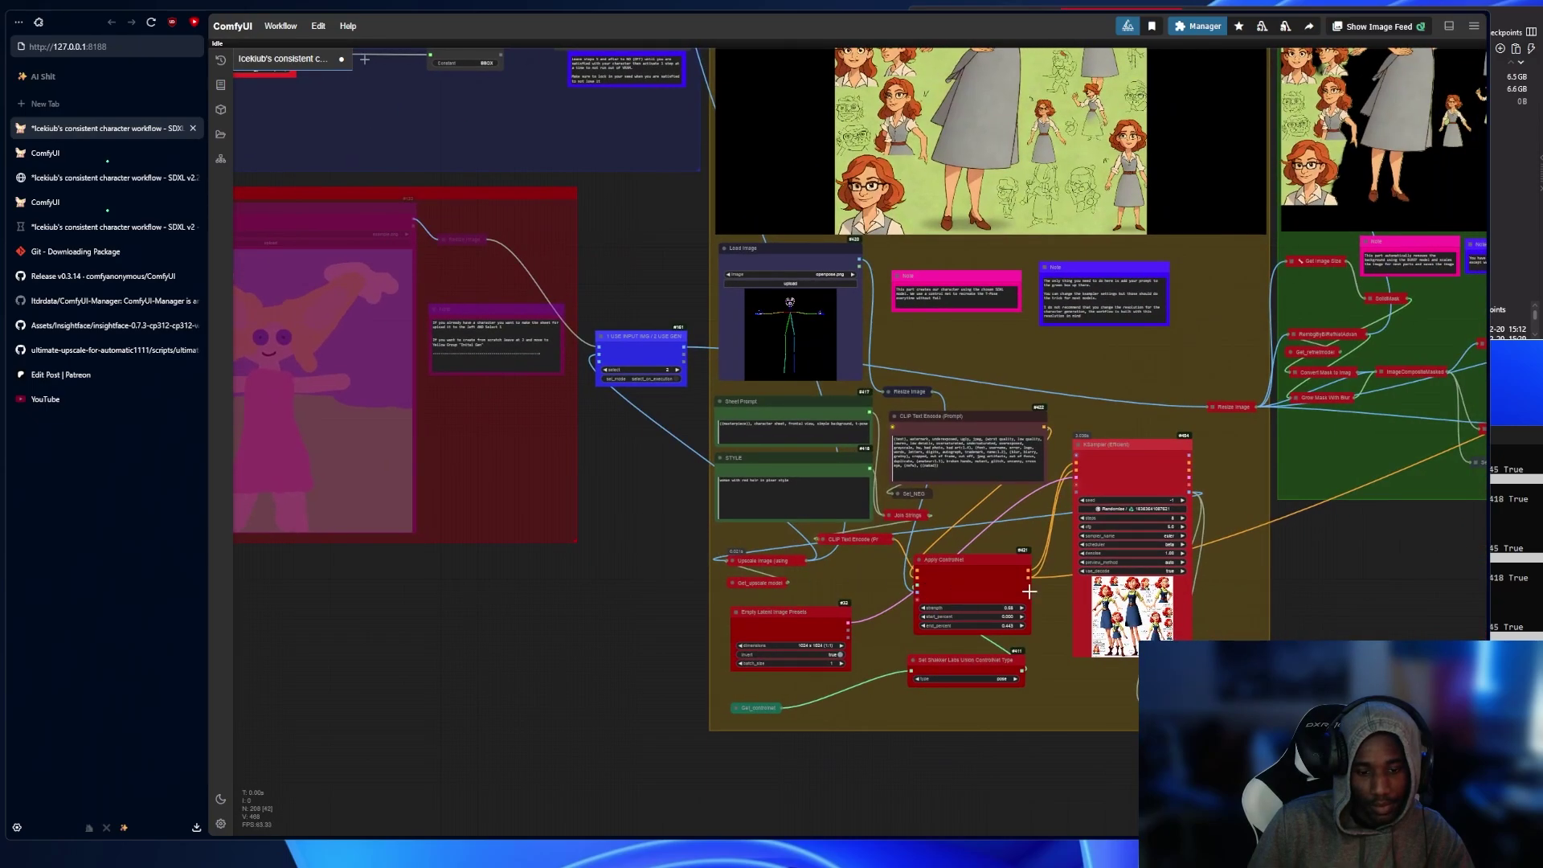
scroll(741, 606, "right", 10)
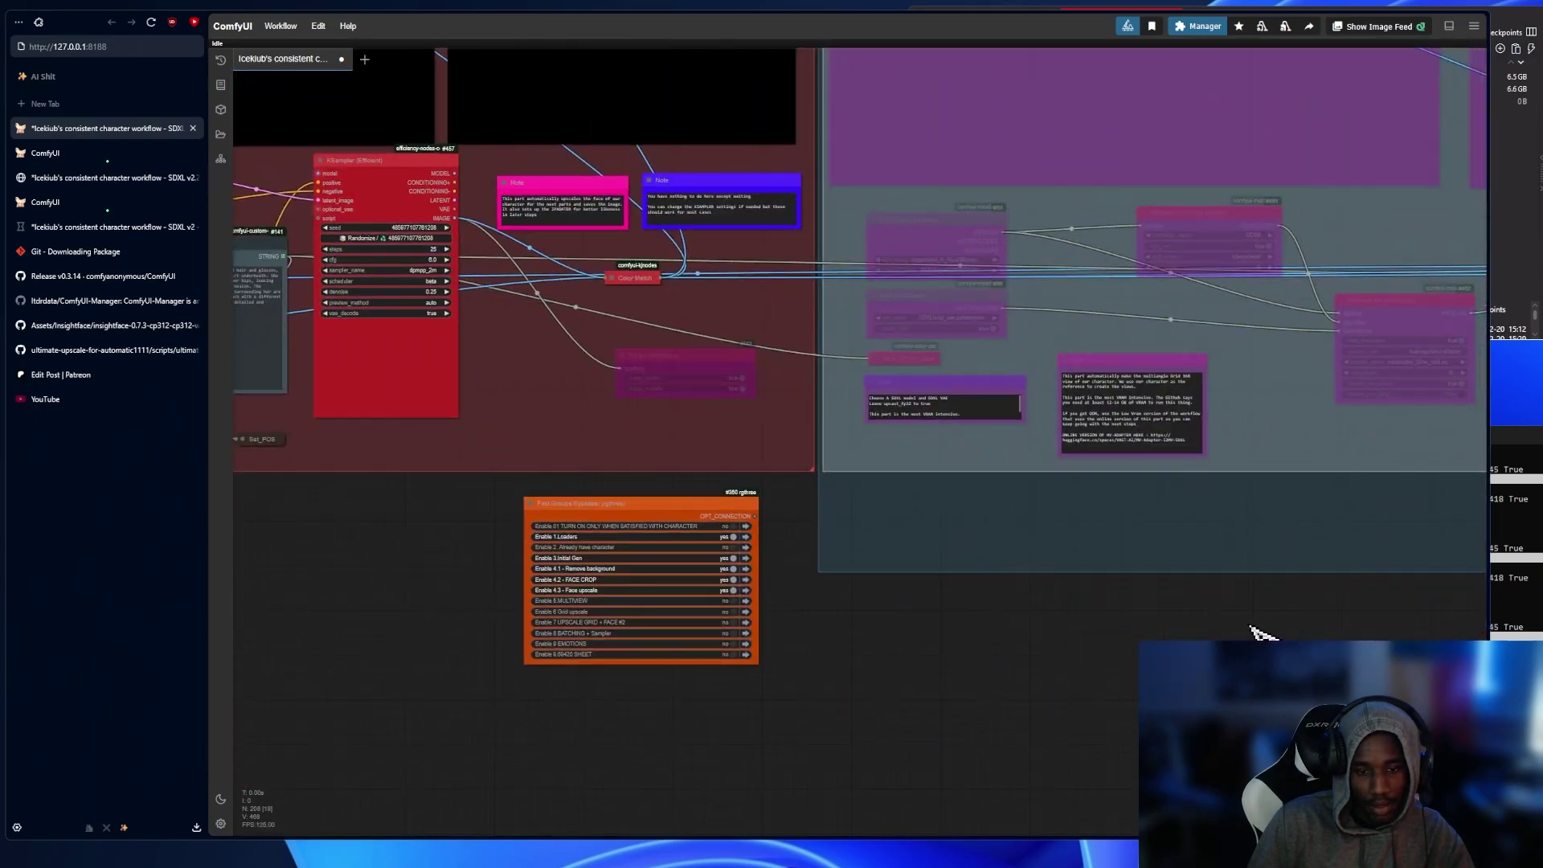
scroll(1057, 276, "up", 3)
scroll(802, 293, "up", 3)
left_click(802, 295)
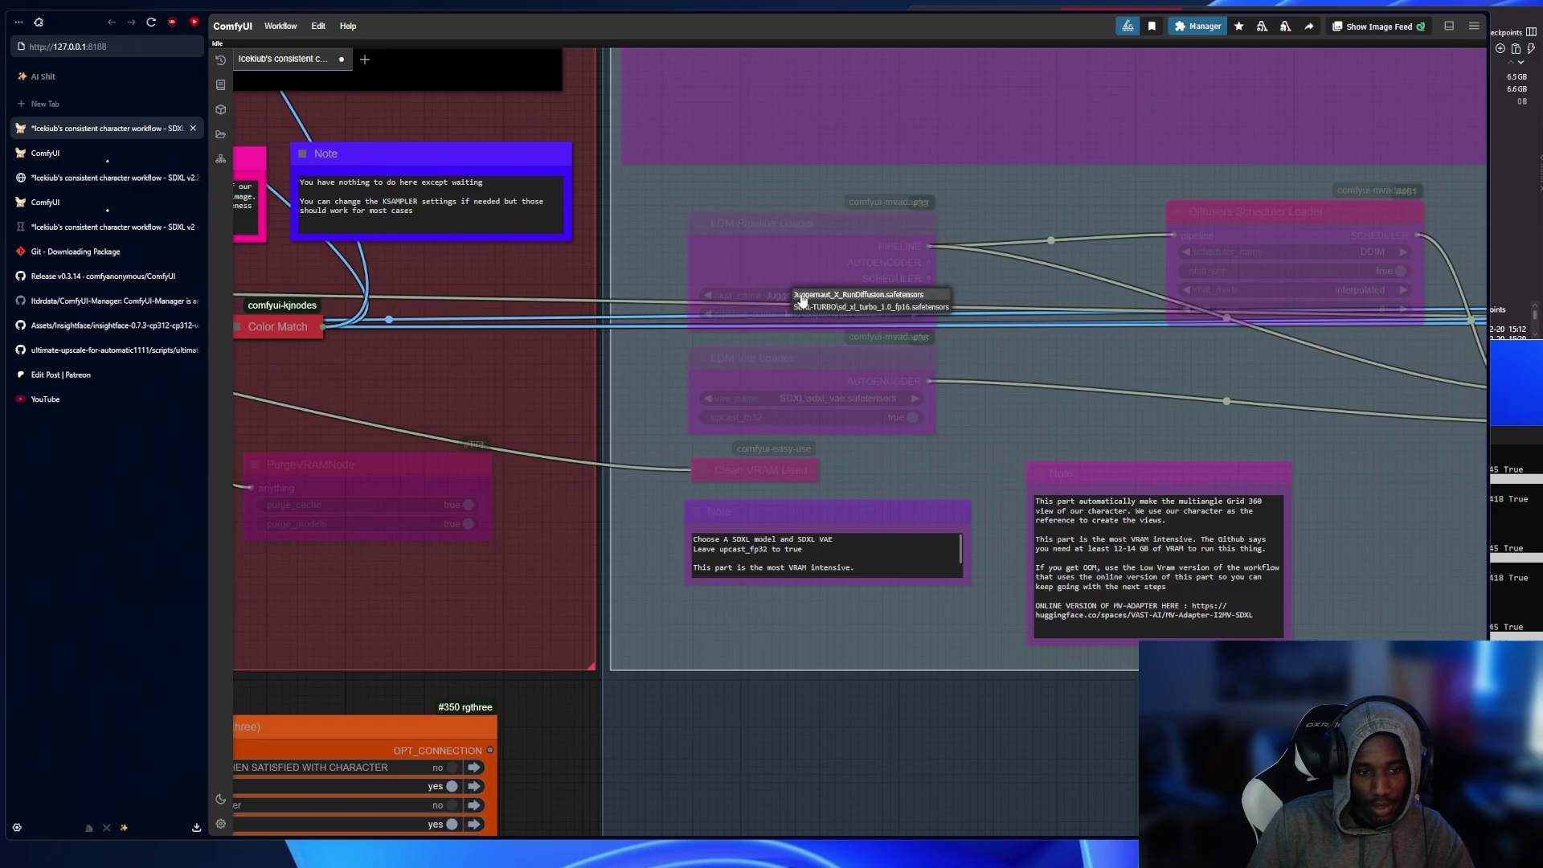
left_click(844, 295)
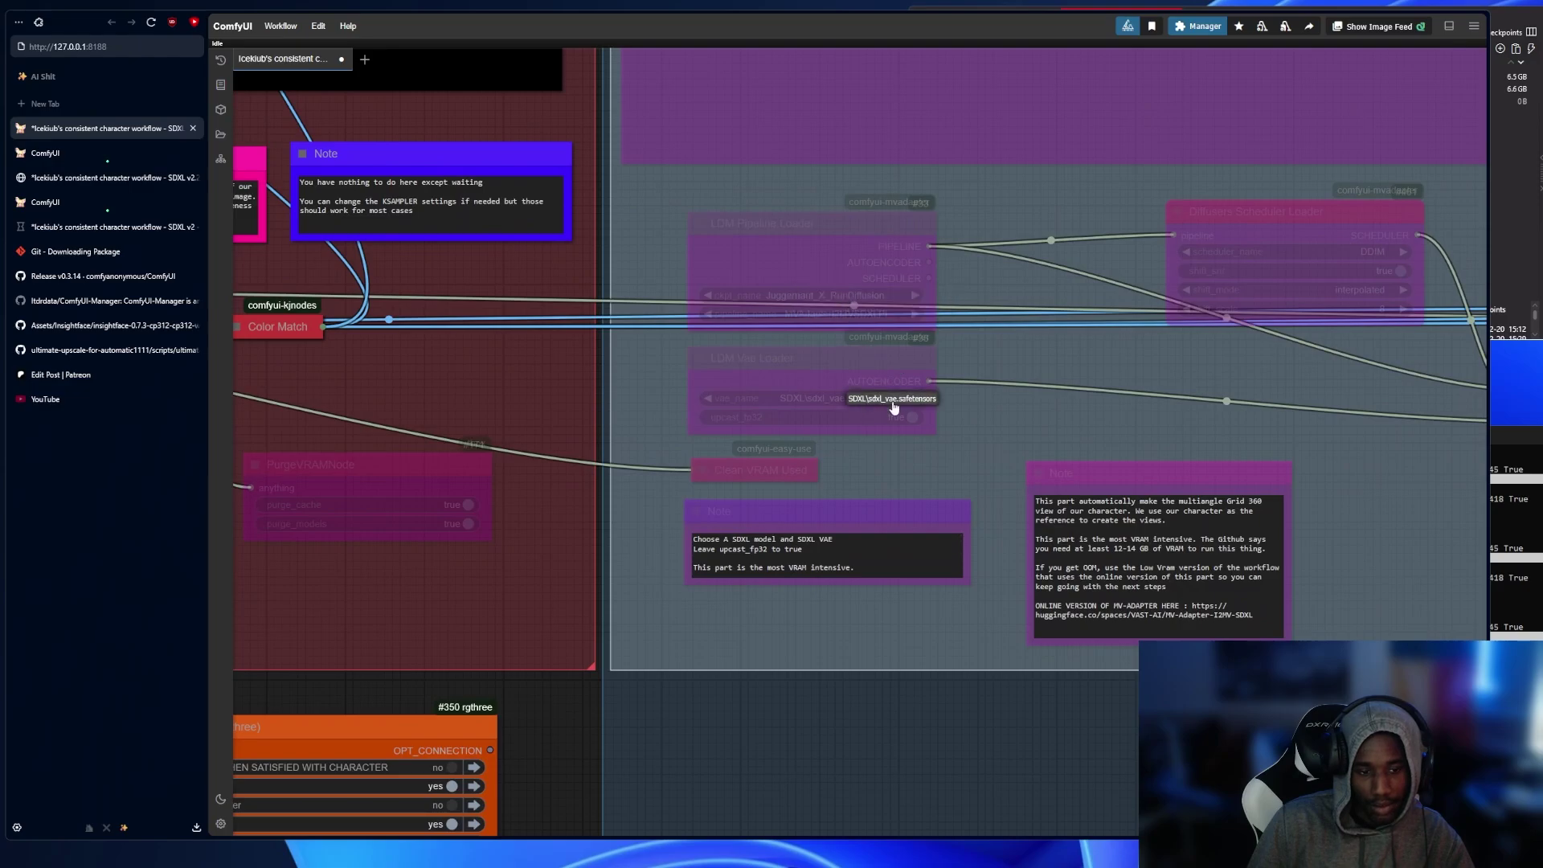
Step: Set the character-sheet KSampler to 25 steps with euler_ancestral and queue the run
scroll(1105, 446, "down", 3)
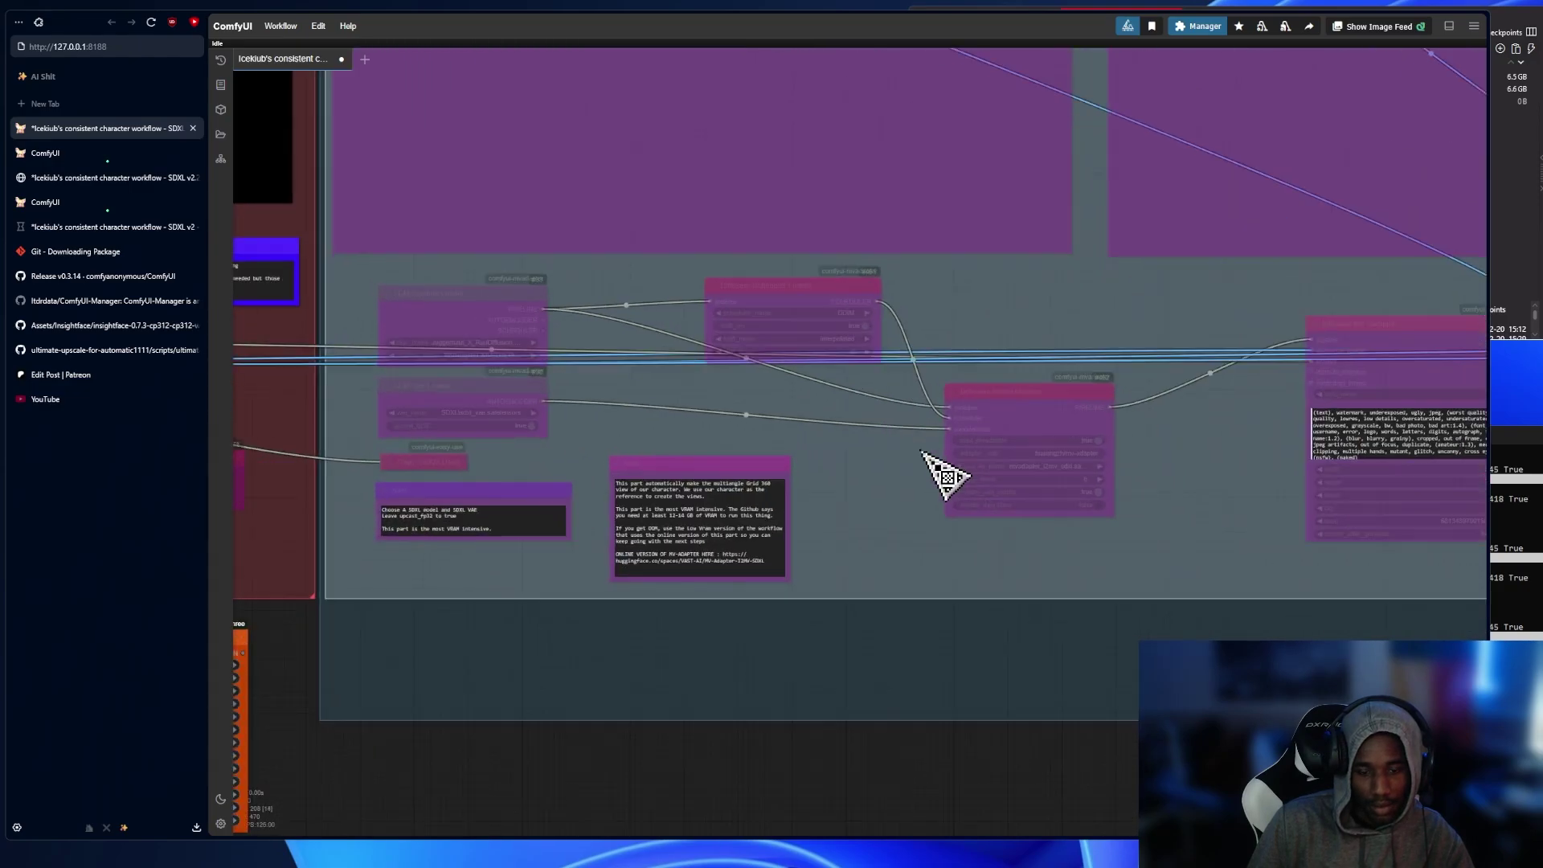
scroll(945, 410, "up", 2)
scroll(534, 713, "down", 3)
left_click_drag(533, 713, 637, 699)
scroll(855, 661, "up", 2)
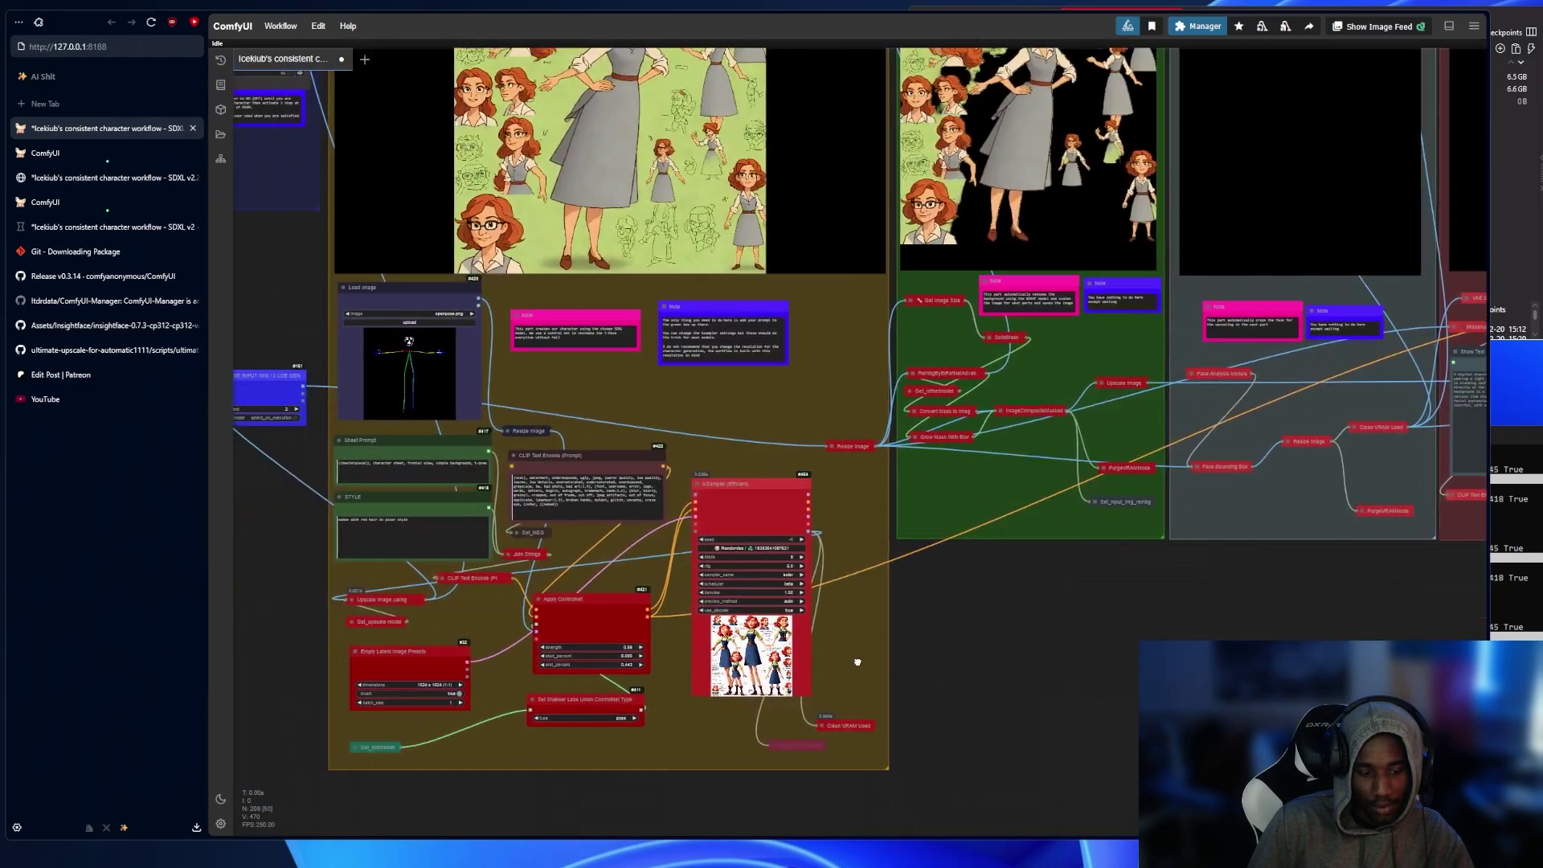
scroll(1044, 736, "up", 2)
scroll(1132, 656, "up", 3)
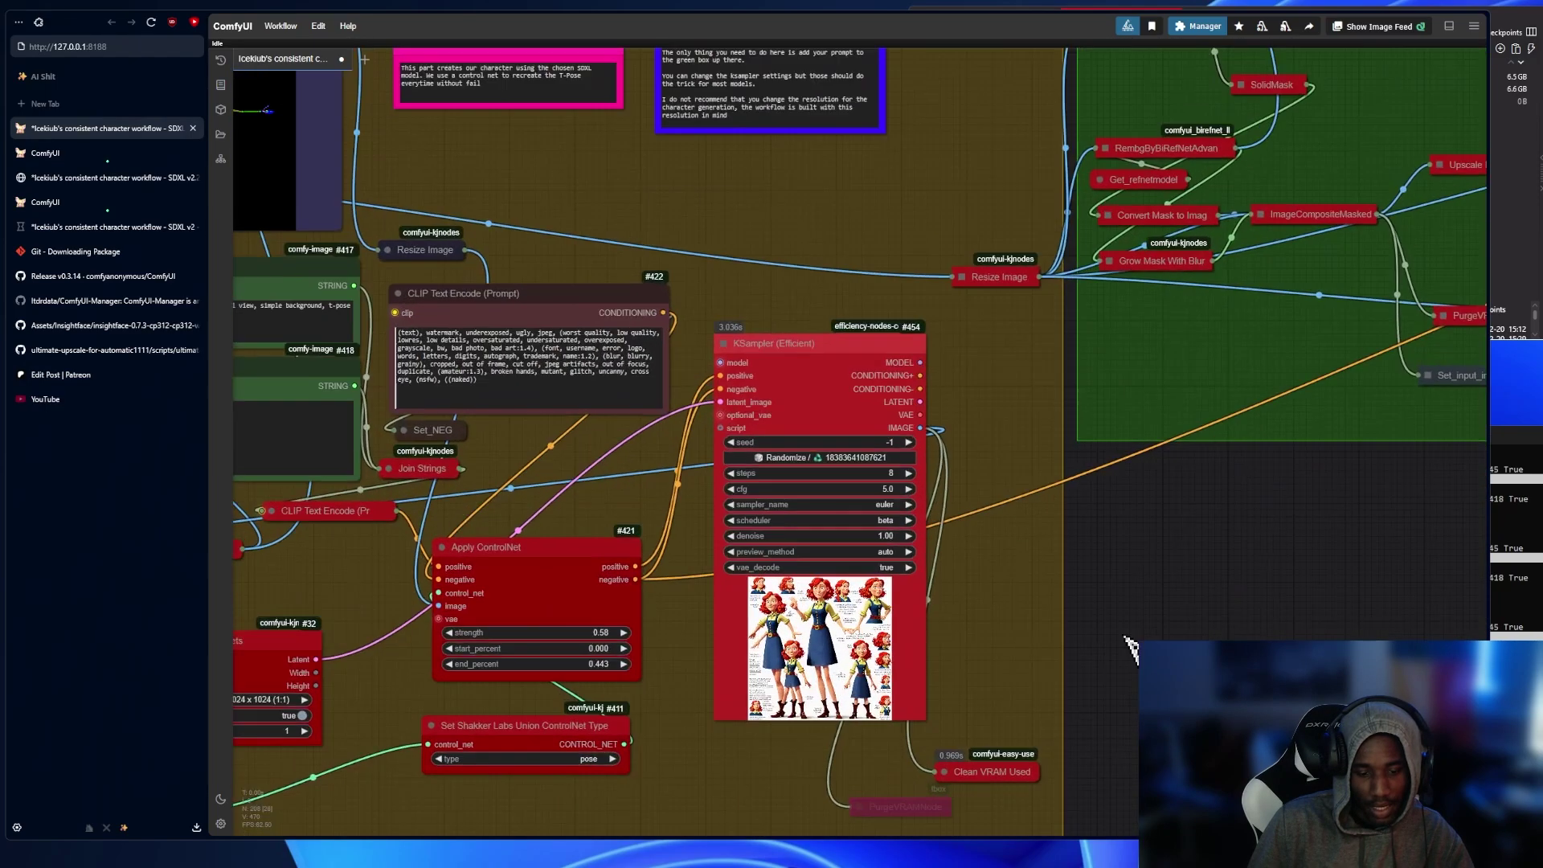
left_click(855, 473)
type("25")
key("Return")
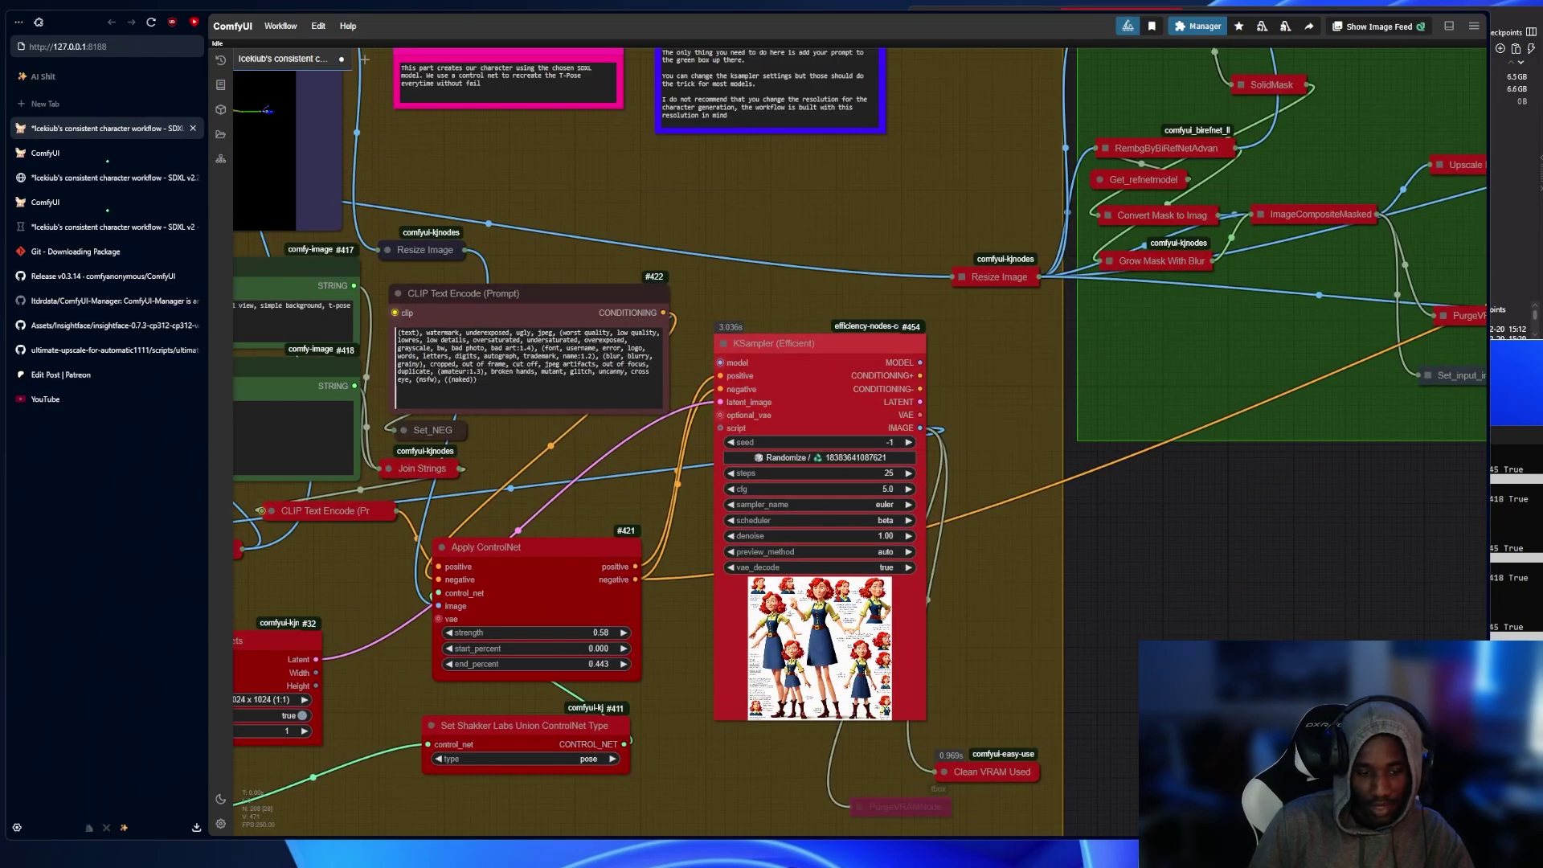
left_click(875, 505)
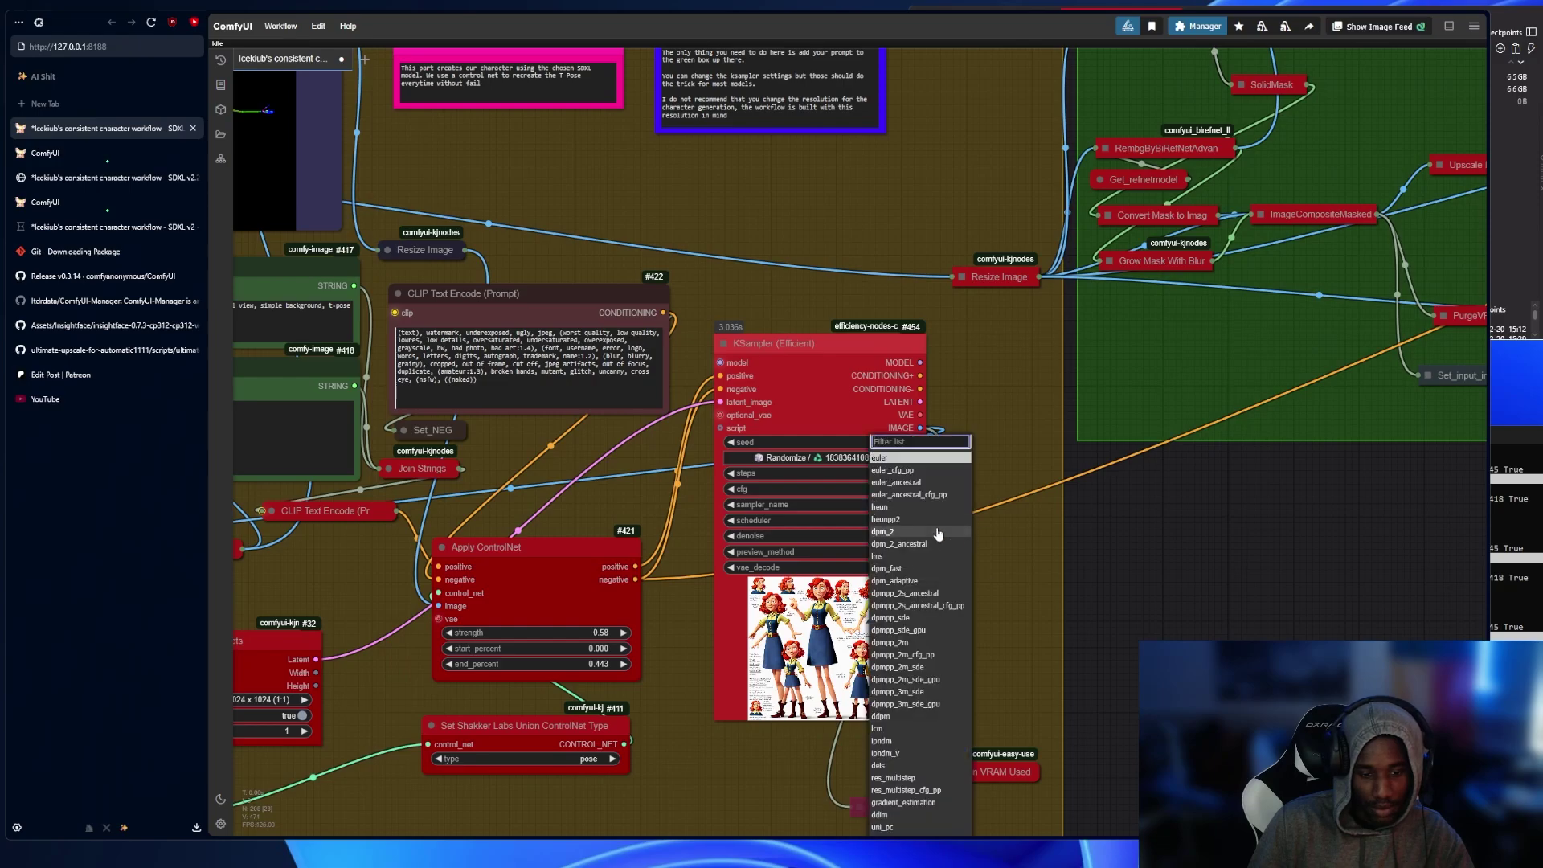
left_click(921, 483)
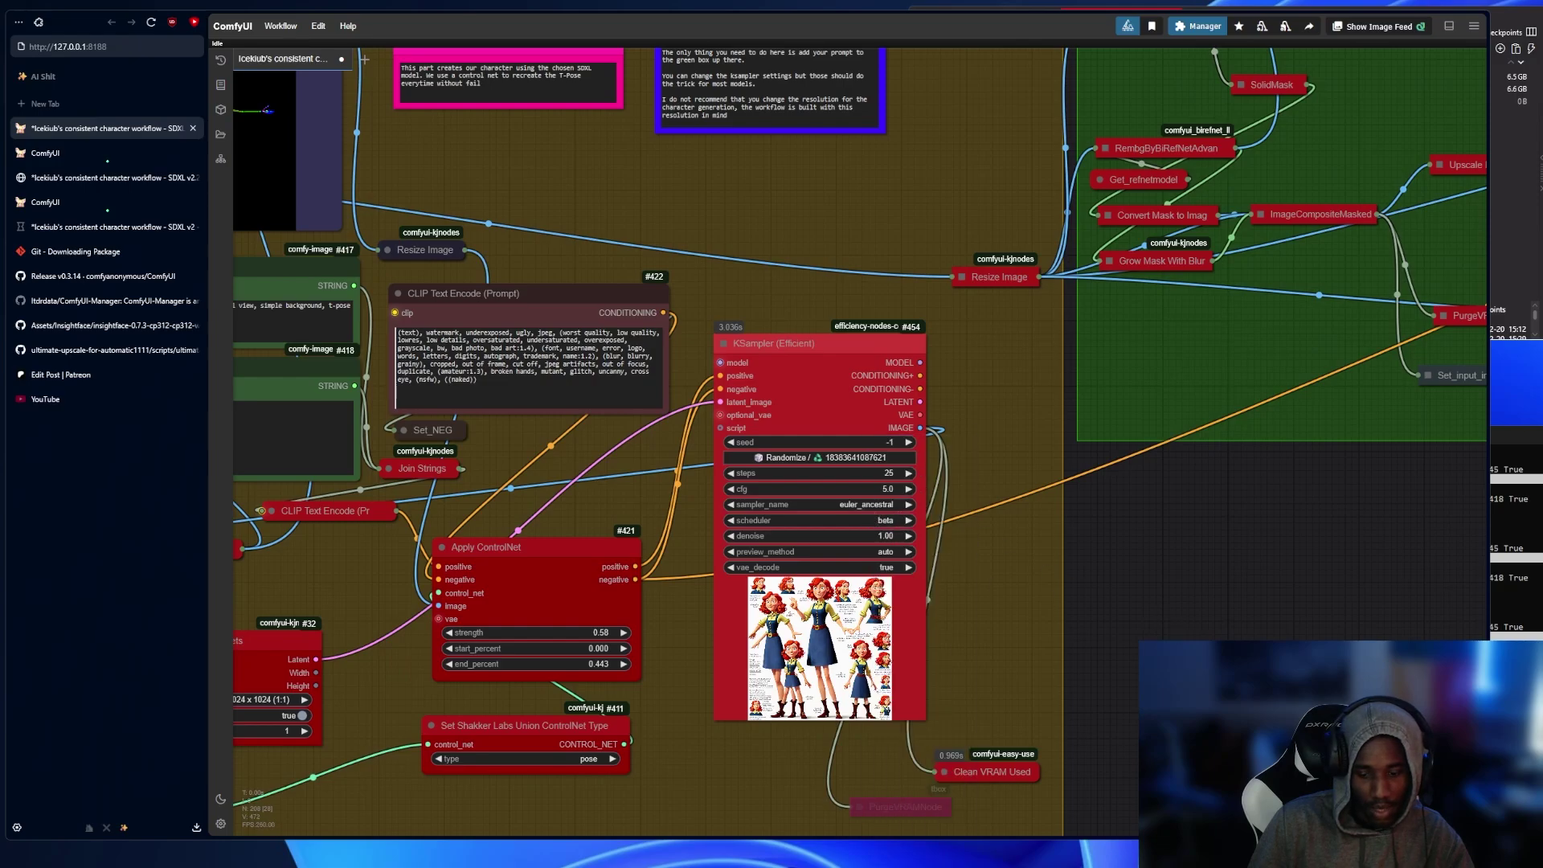
key("ctrl+Return")
scroll(1295, 687, "down", 5)
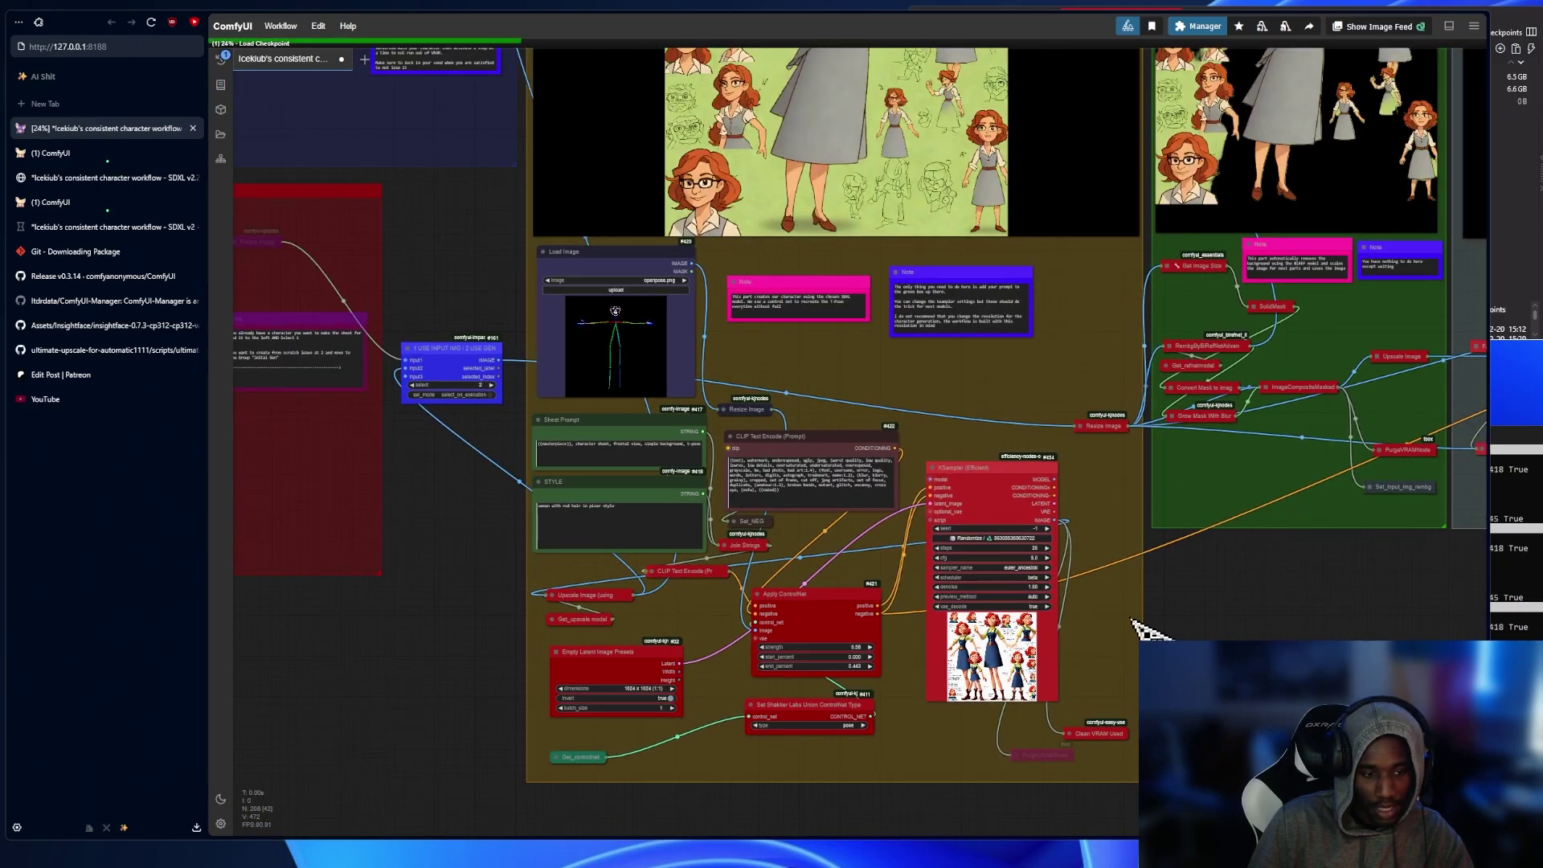
Step: Inspect the Initial Gen T-pose, Remove background cut-out and Face crop previews as they generate
scroll(1249, 635, "down", 3)
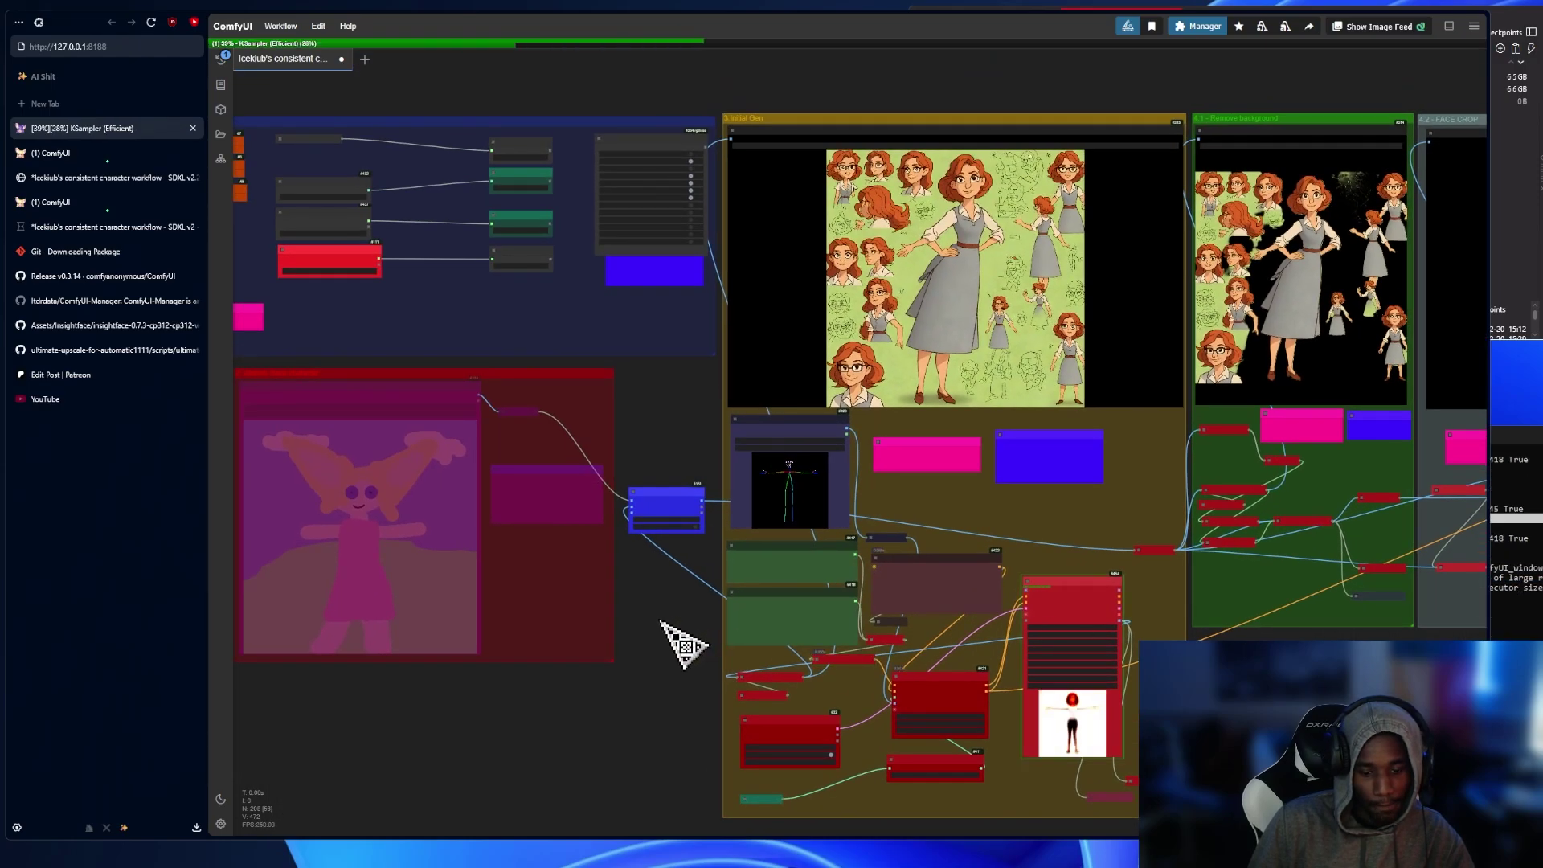
scroll(1221, 736, "up", 5)
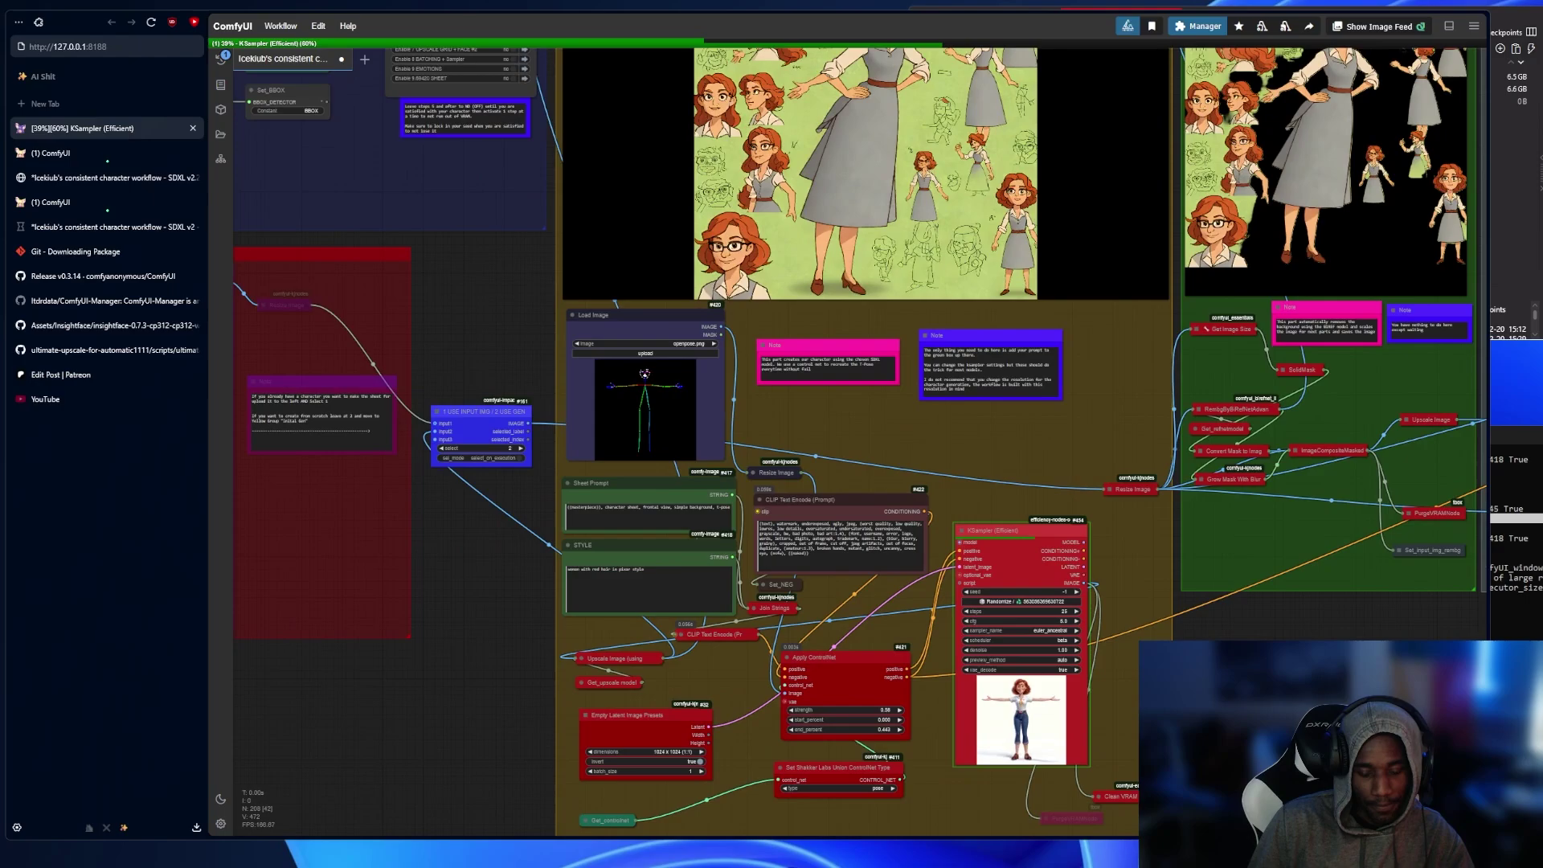
scroll(1222, 735, "up", 3)
scroll(1217, 732, "down", 8)
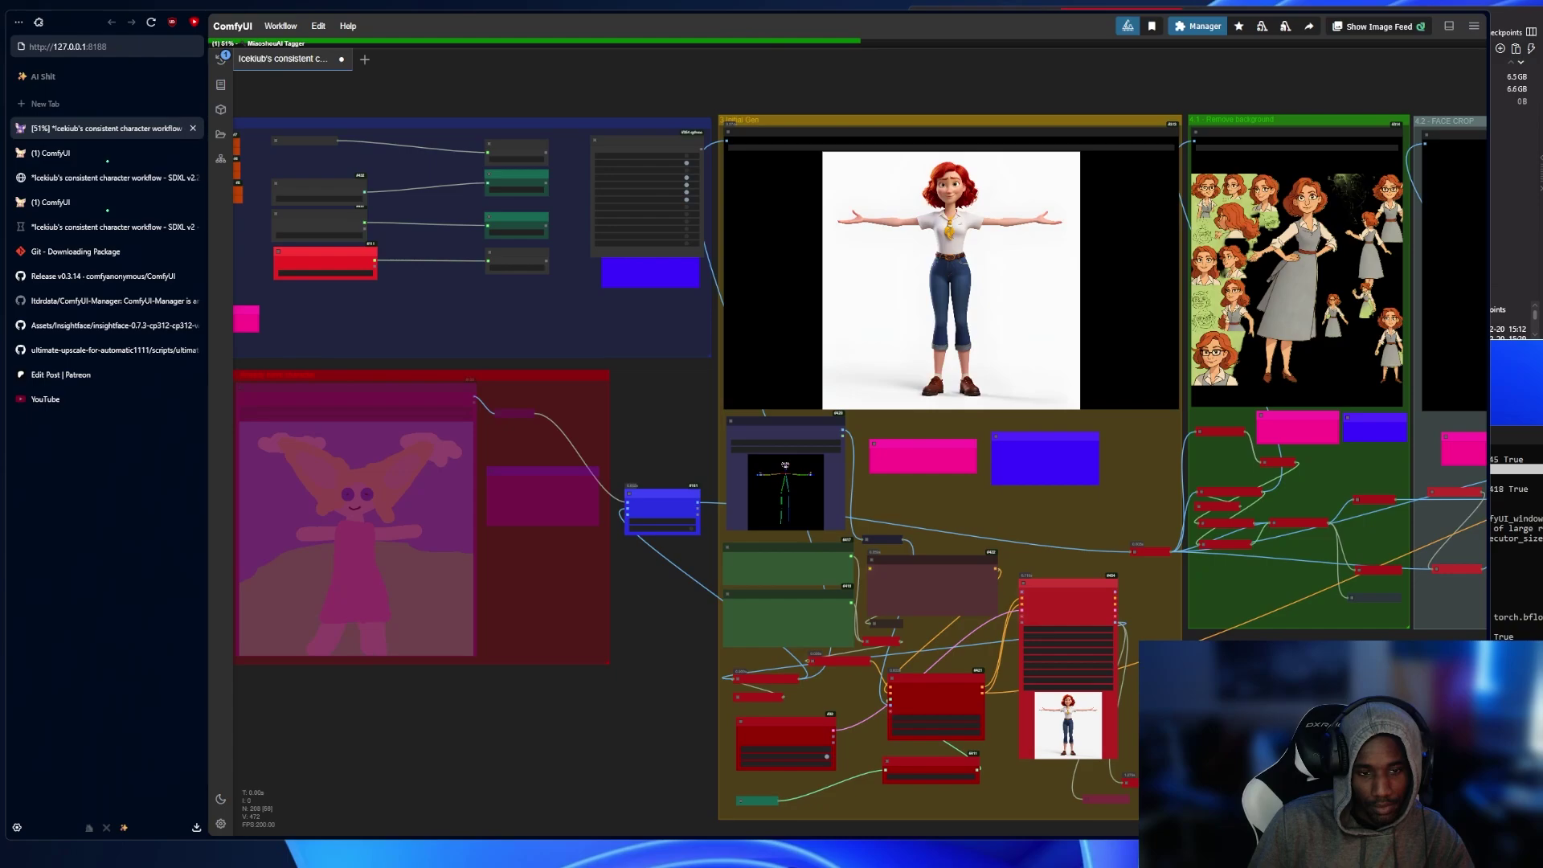
left_click_drag(1216, 586, 1024, 586)
scroll(1006, 338, "up", 2)
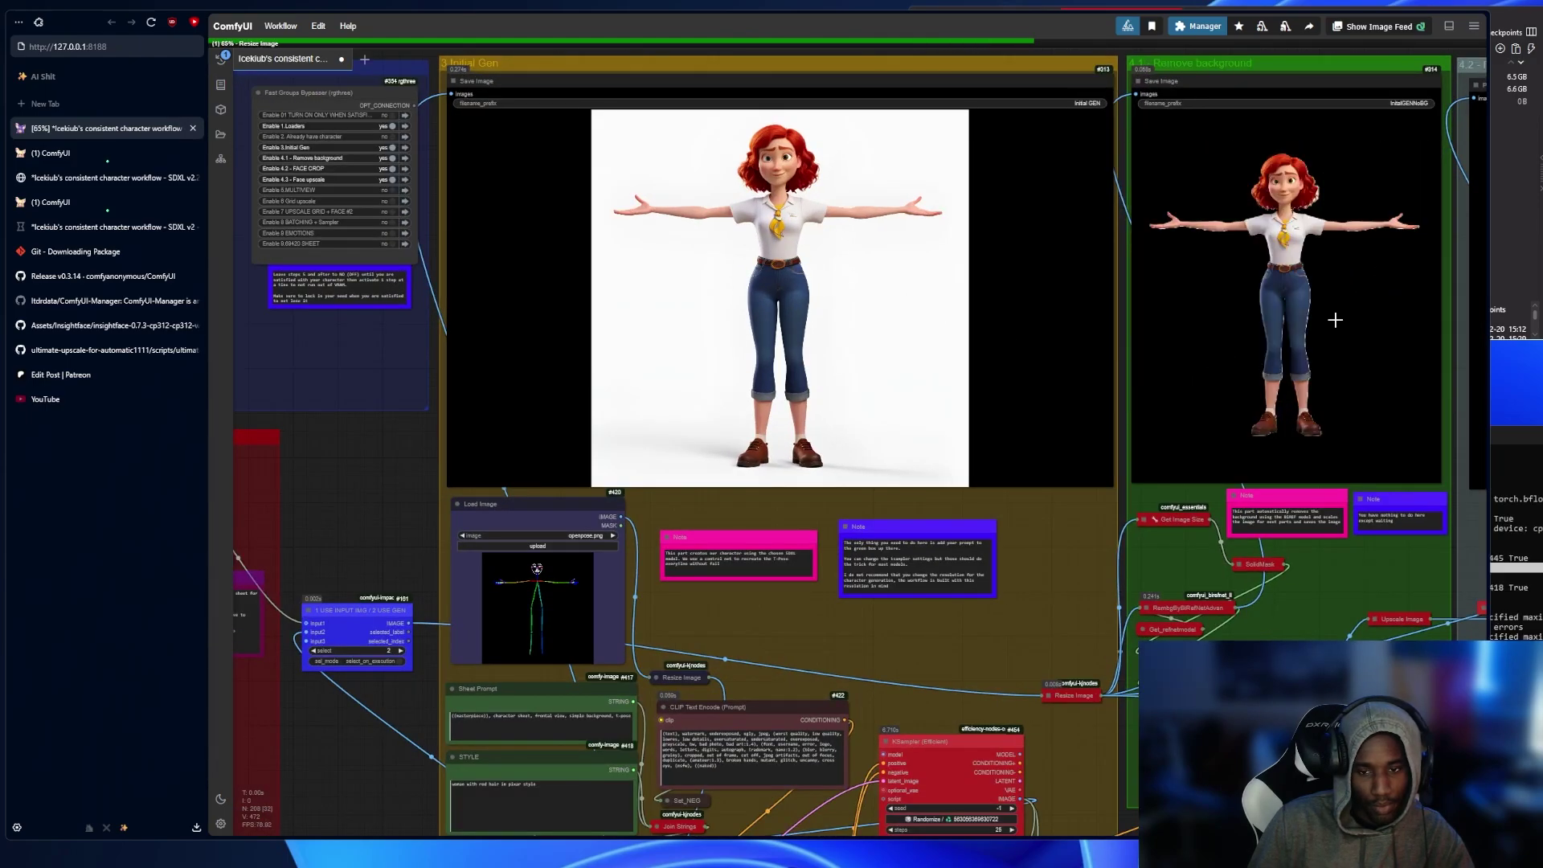
scroll(1315, 393, "up", 2)
scroll(1315, 392, "down", 5)
left_click_drag(1292, 620, 1003, 641)
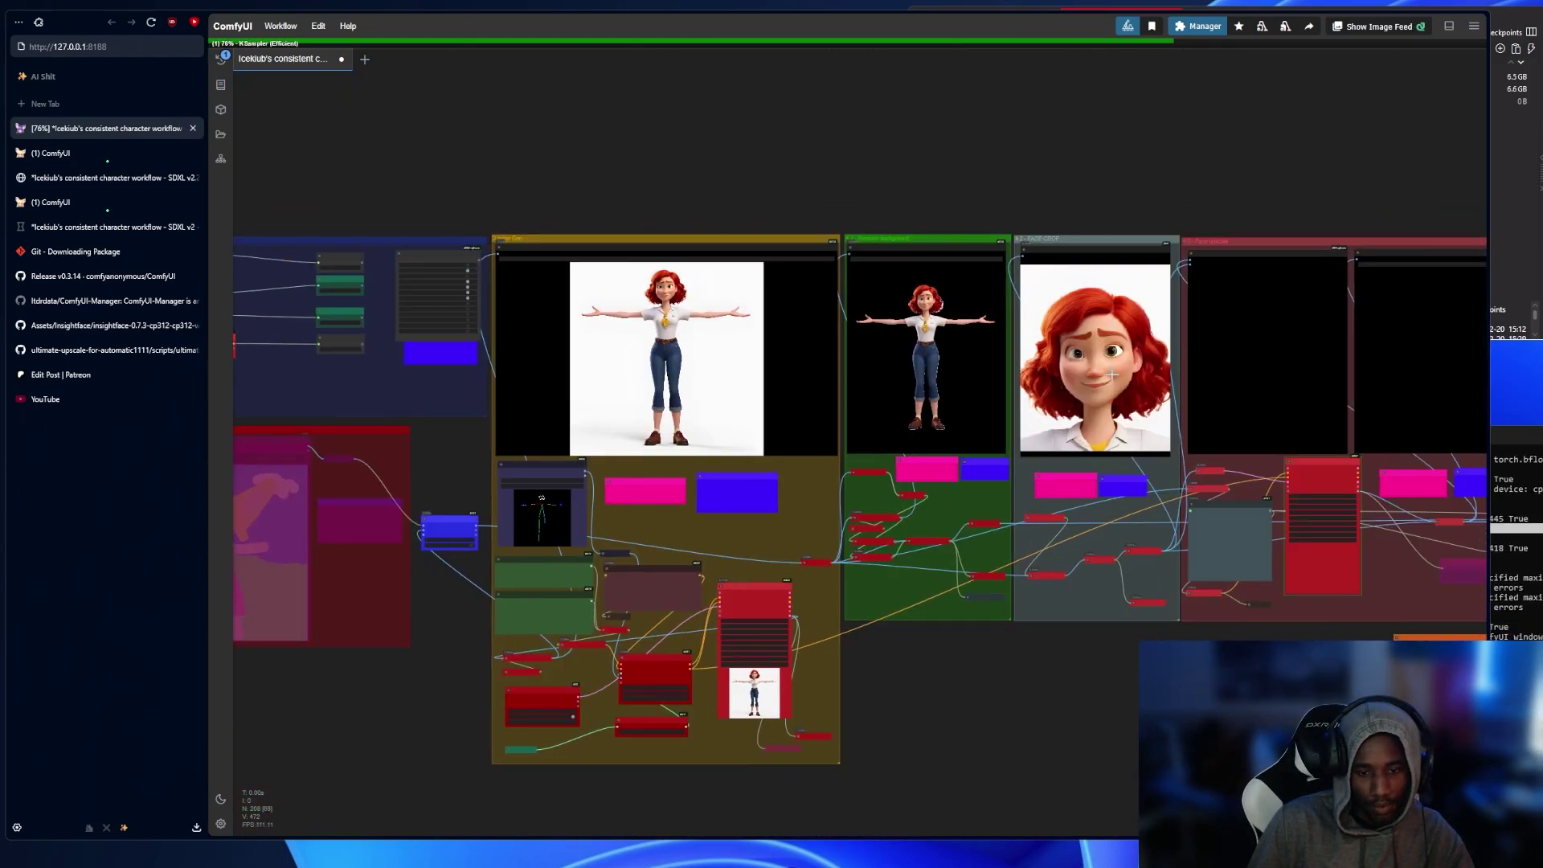
scroll(1367, 683, "up", 2)
left_click_drag(1487, 547, 1118, 623)
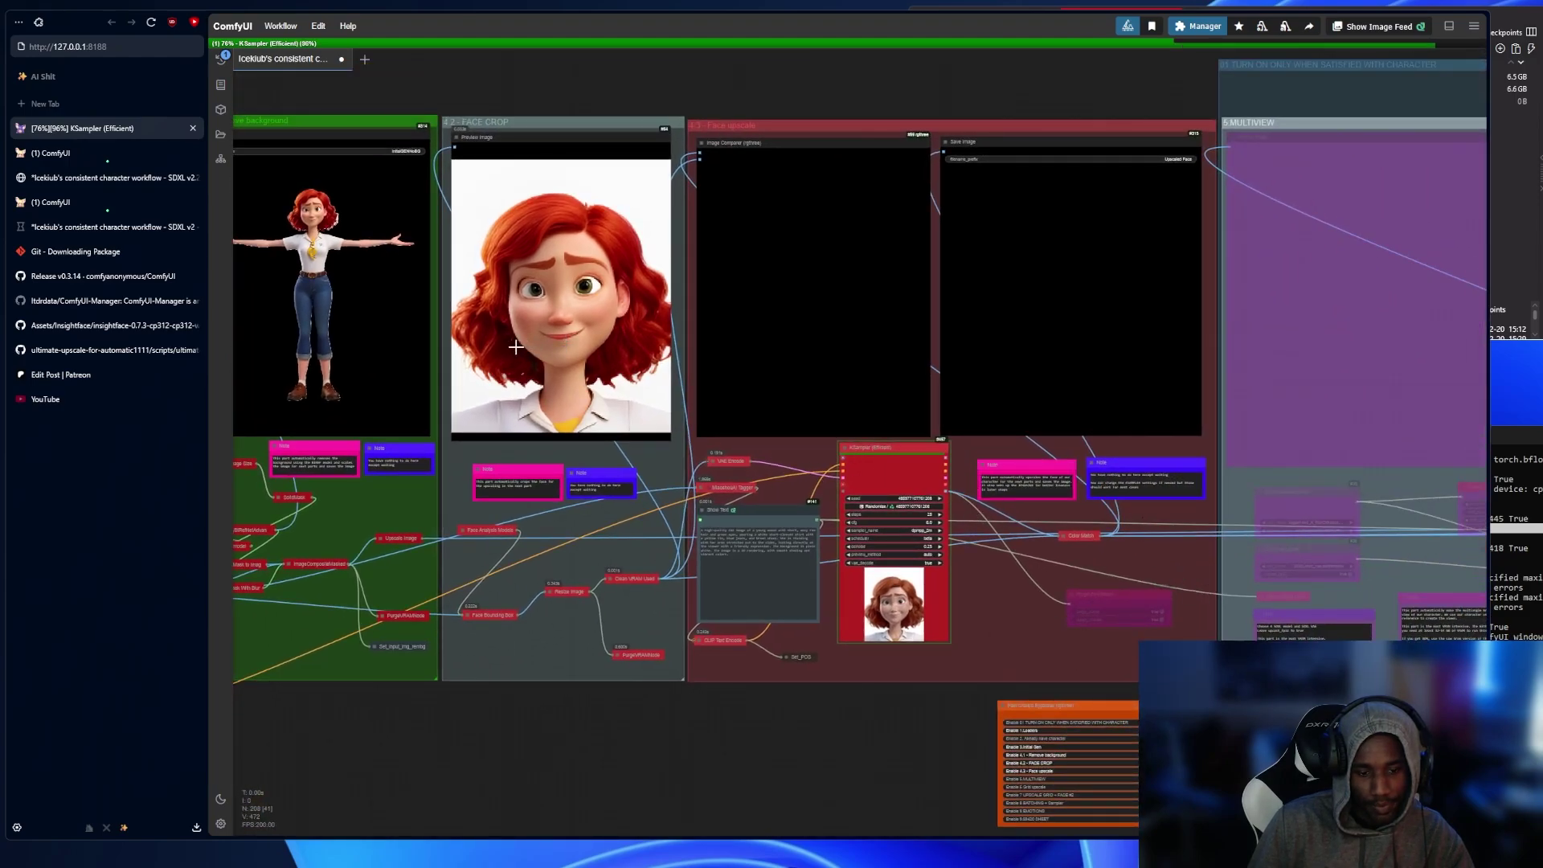
Step: Look over the LDM loader and multiview nodes and re-queue the workflow
scroll(947, 517, "down", 3)
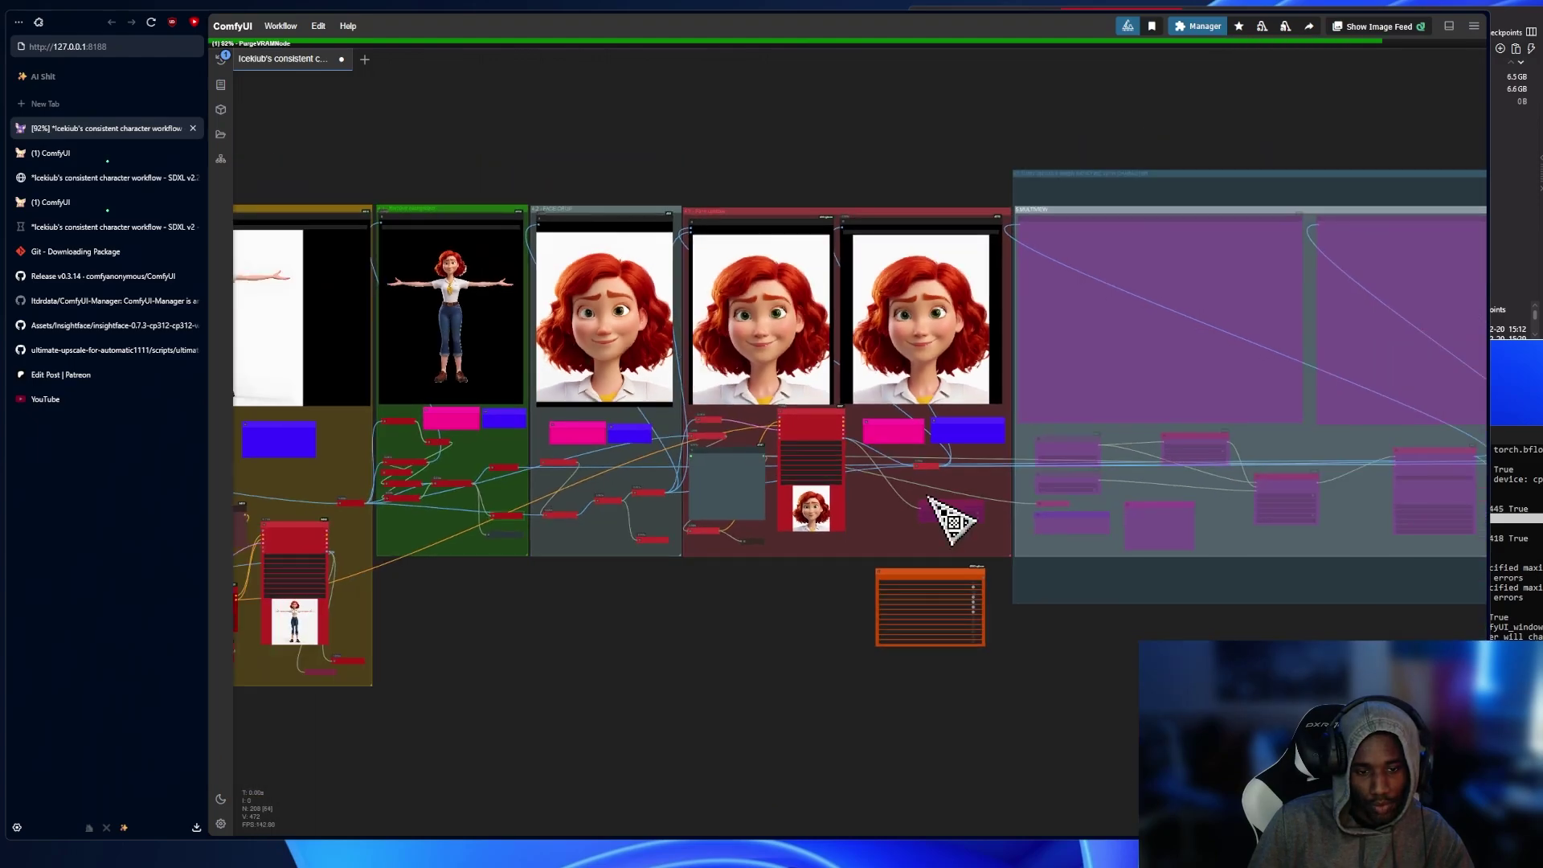
scroll(889, 630, "up", 4)
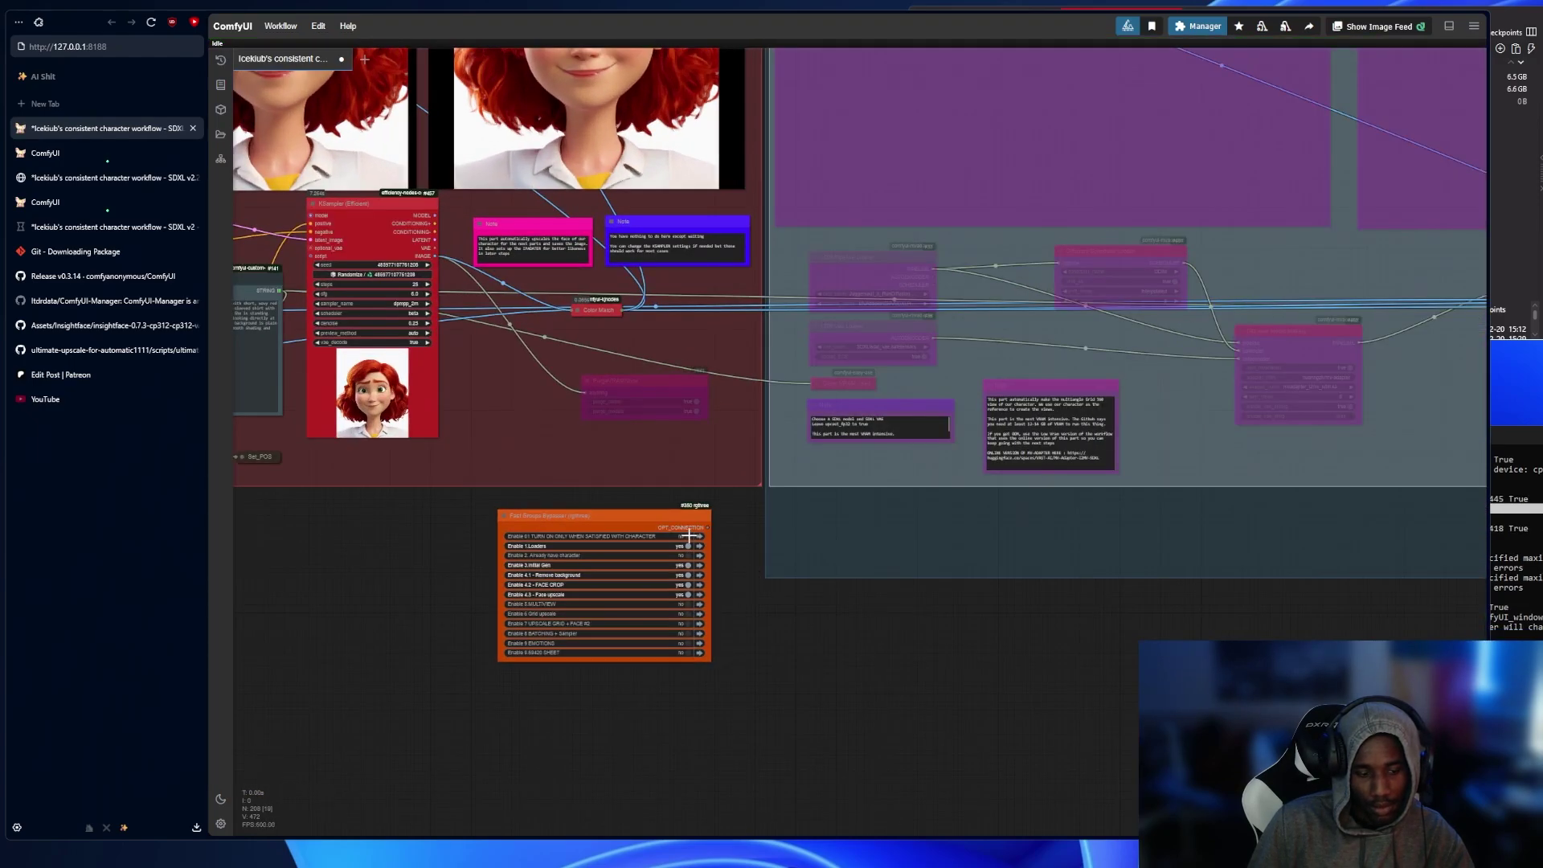
scroll(478, 561, "down", 2)
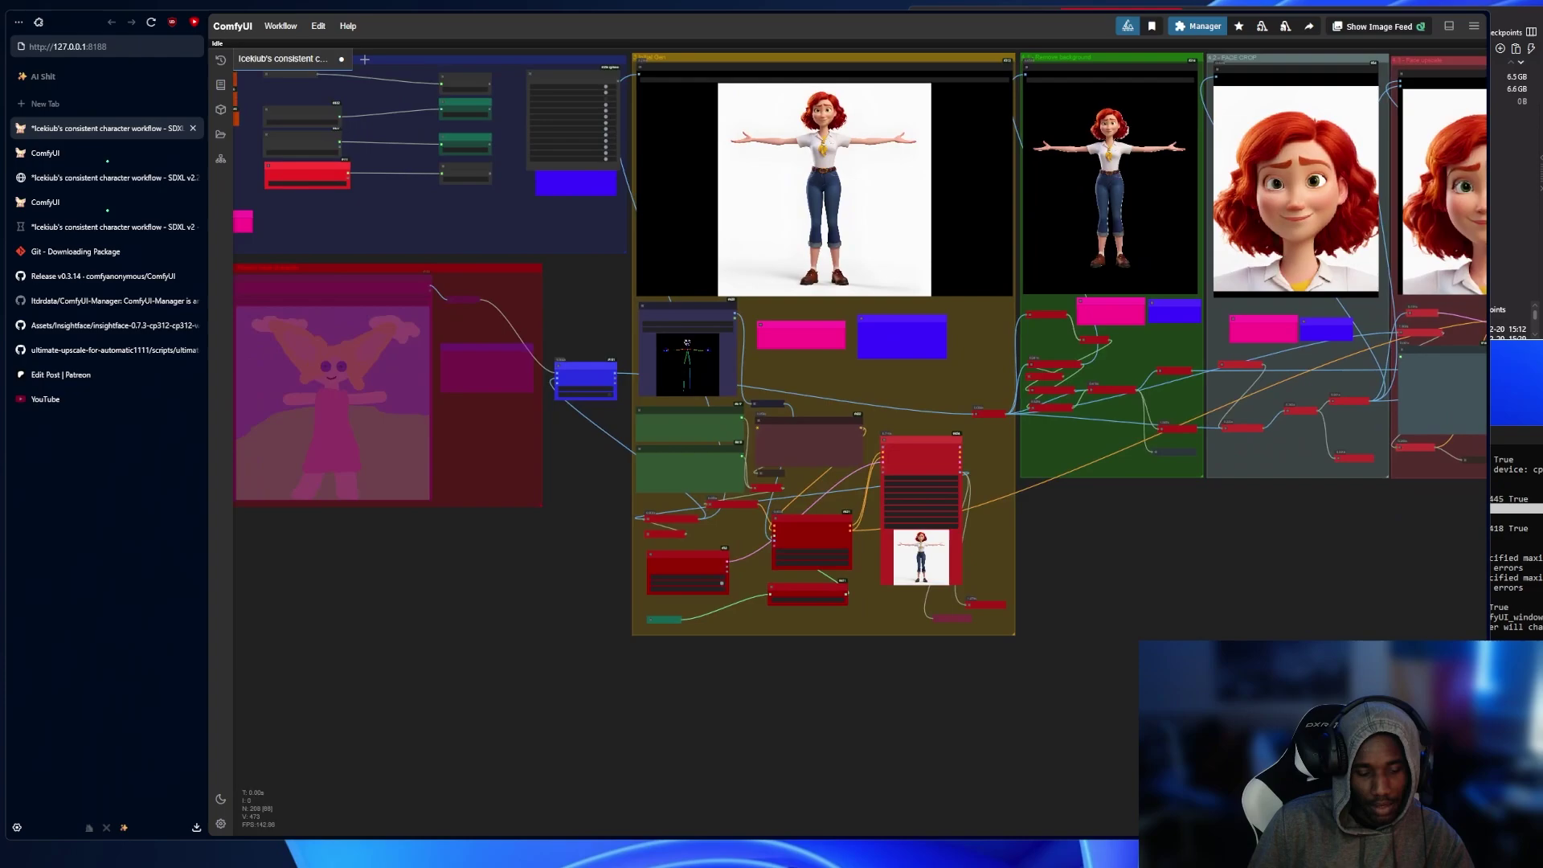
scroll(956, 699, "up", 5)
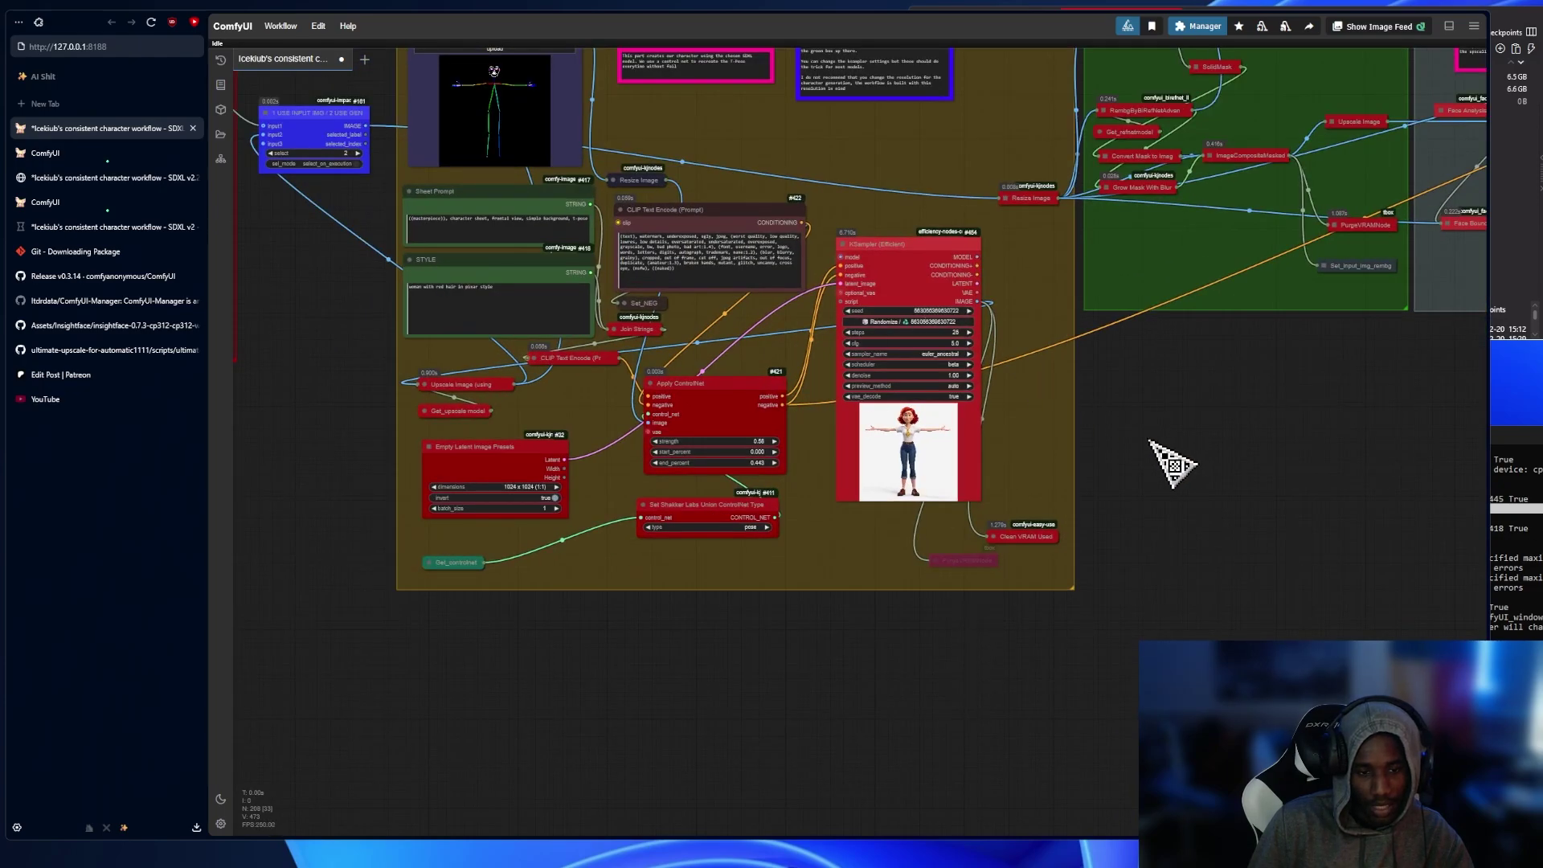
scroll(1173, 466, "down", 2)
scroll(623, 582, "up", 2)
key("ctrl+Return")
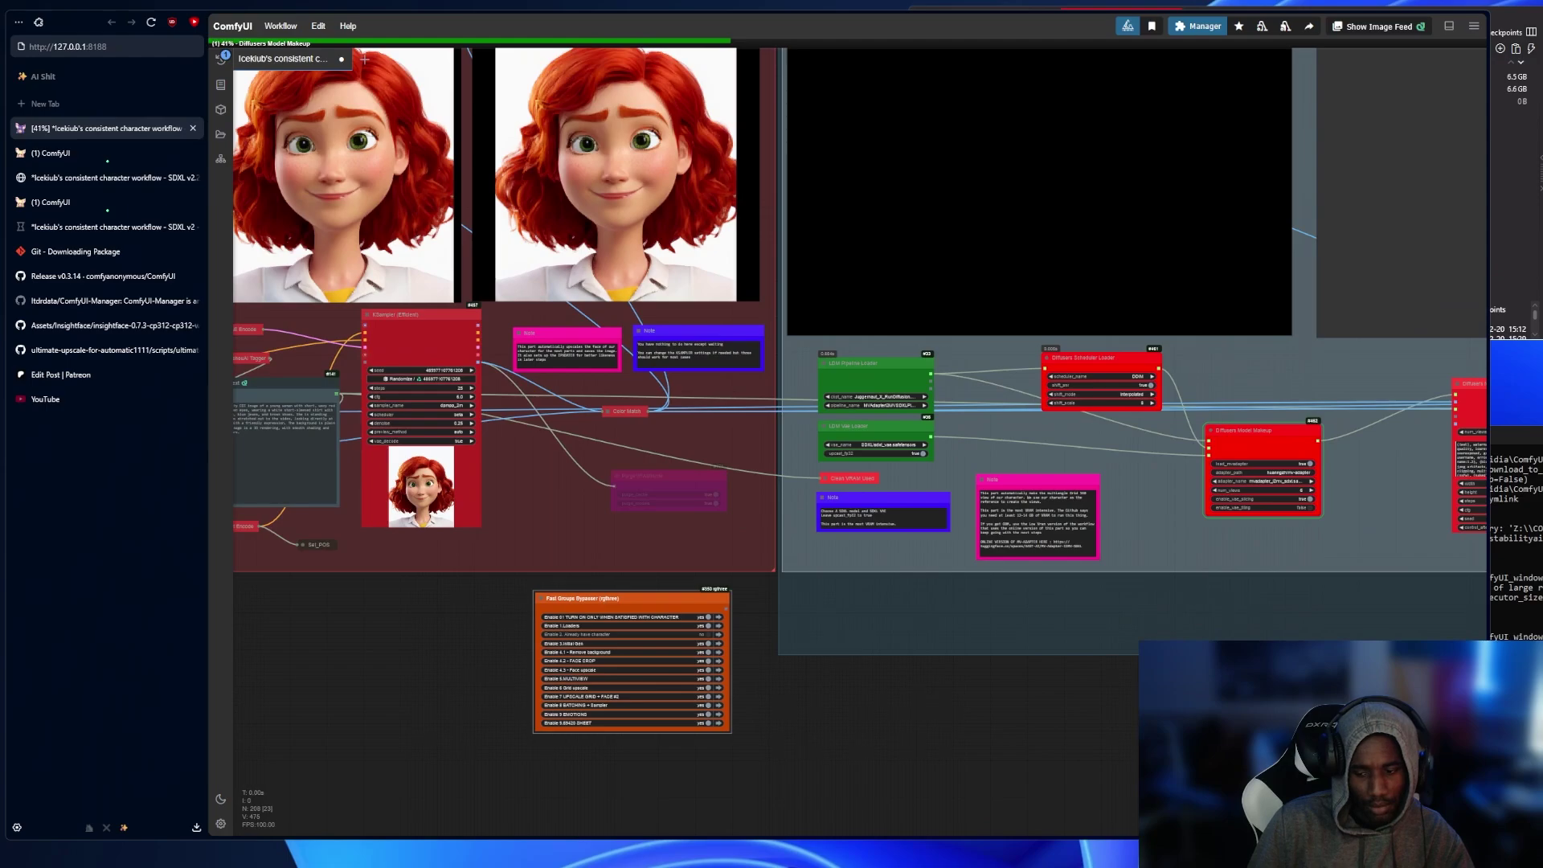
Step: Bring the cmd.exe server console to the front to check the multiview stage output
scroll(981, 466, "up", 3)
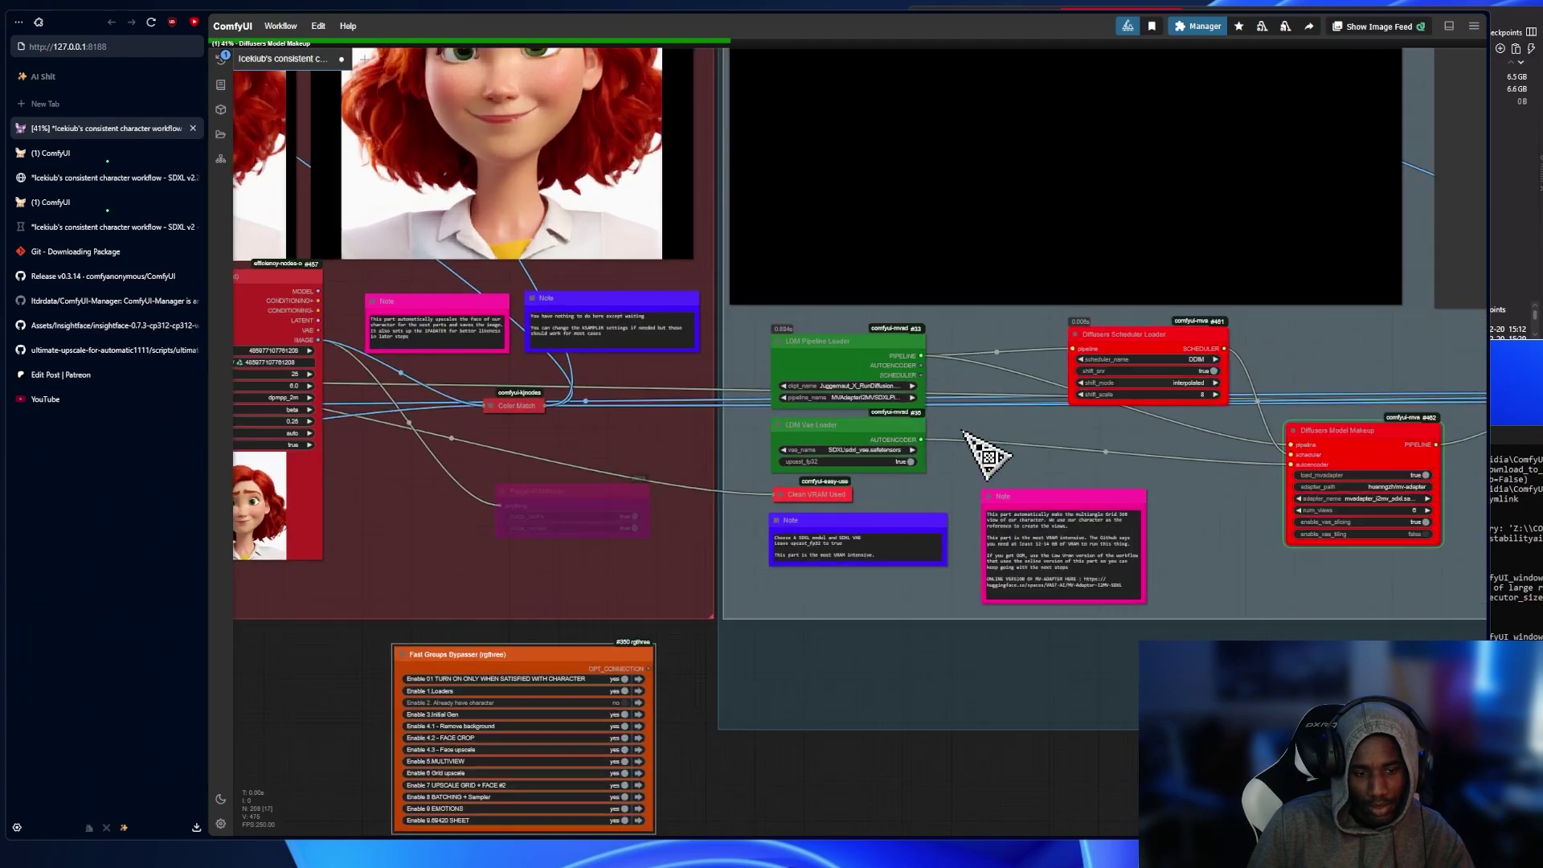
scroll(965, 464, "up", 2)
scroll(957, 500, "down", 3)
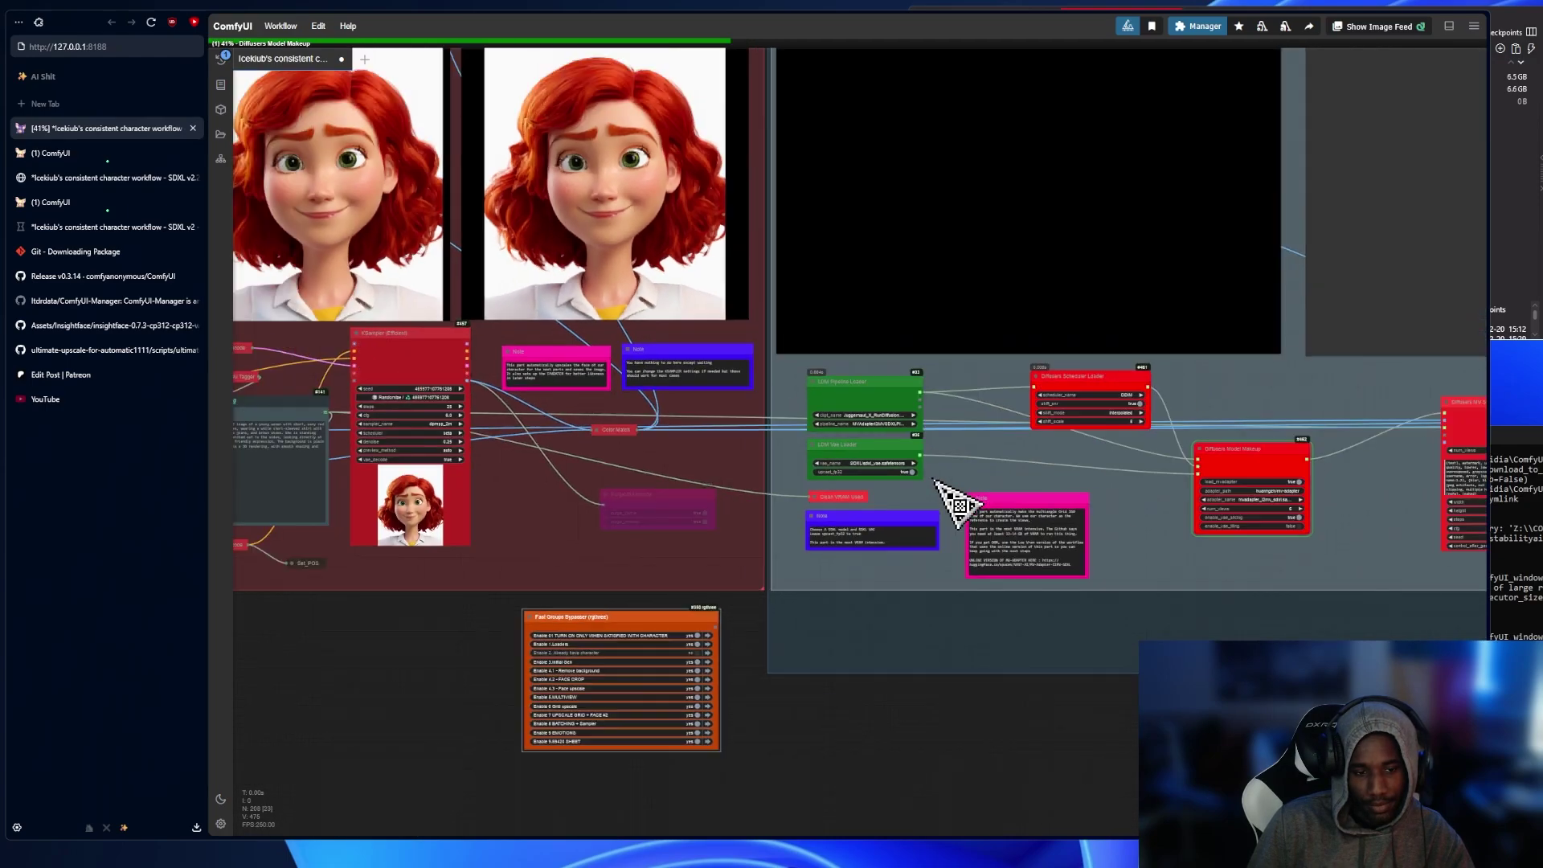
scroll(965, 506, "up", 3)
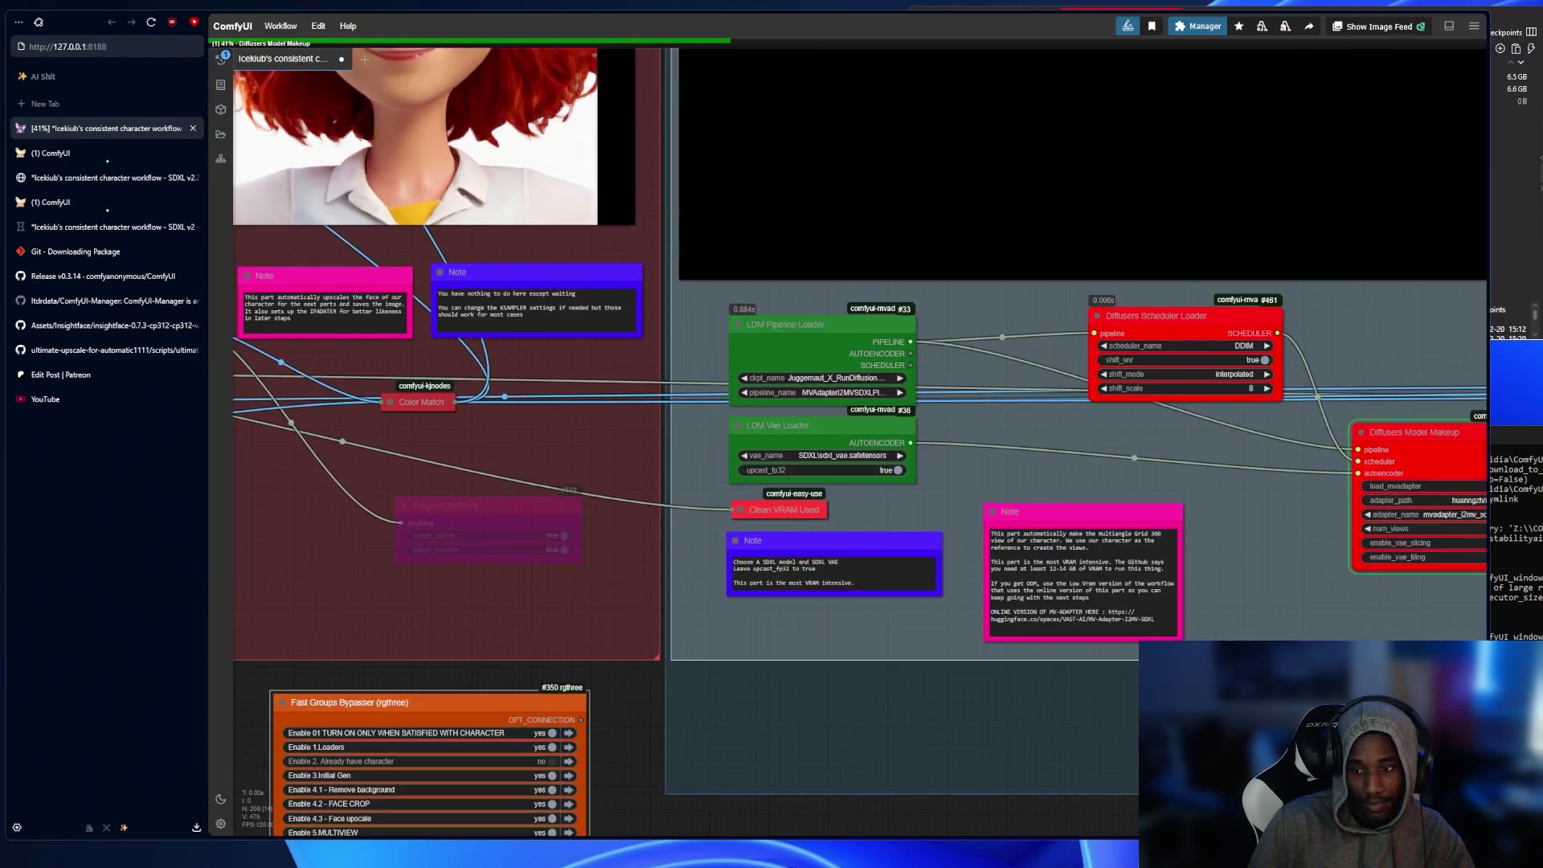
key("alt+Tab")
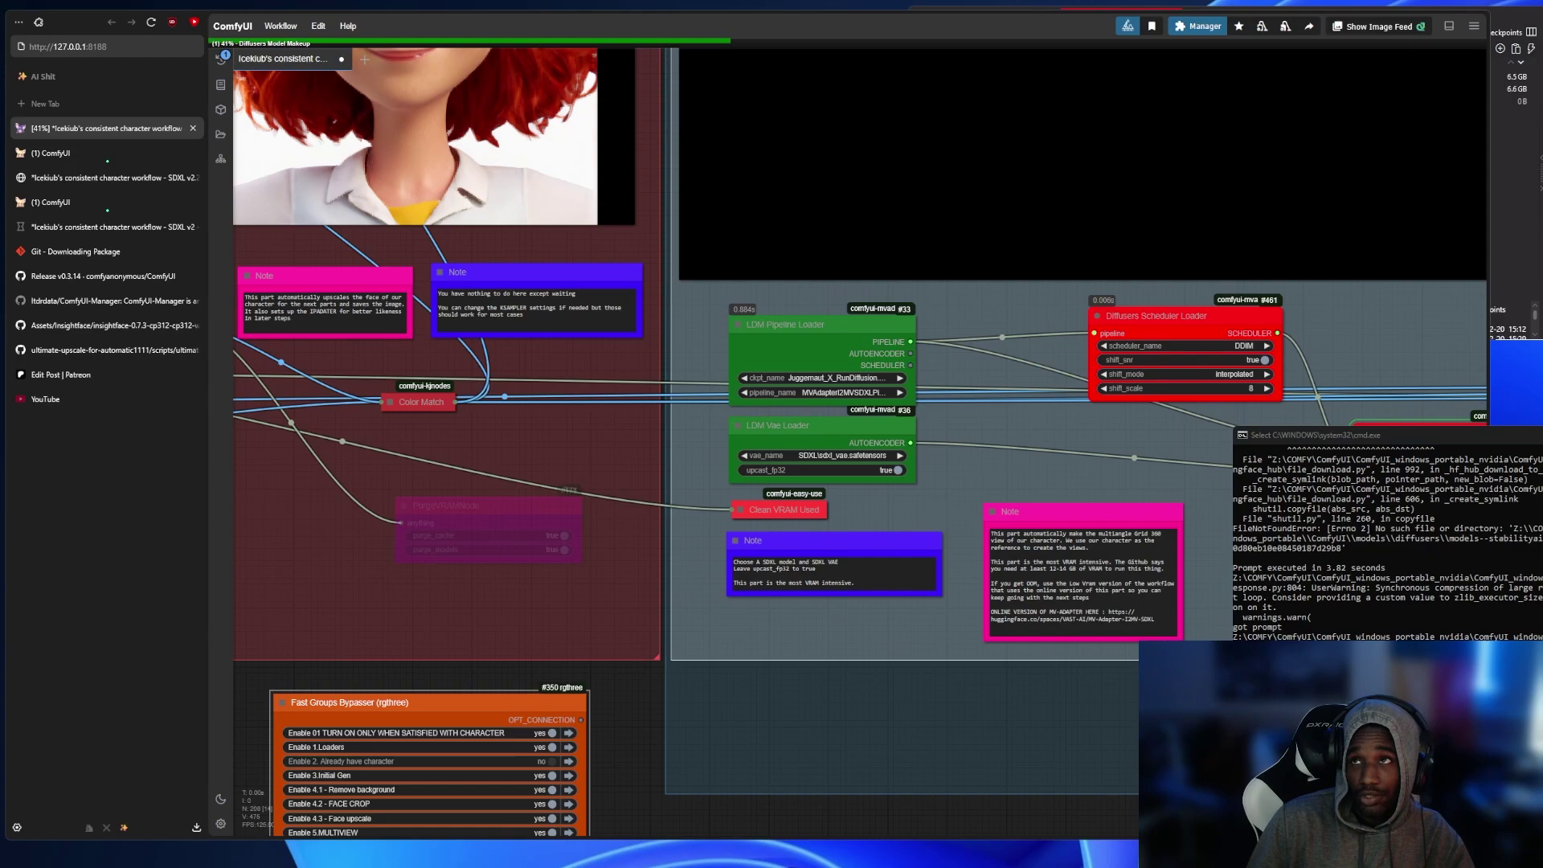
Step: Check GPU and memory usage in Task Manager, then return to the multiview nodes
mouse_move(1542, 390)
left_mouse_down()
mouse_move(1511, 395)
mouse_move(1494, 339)
left_mouse_up()
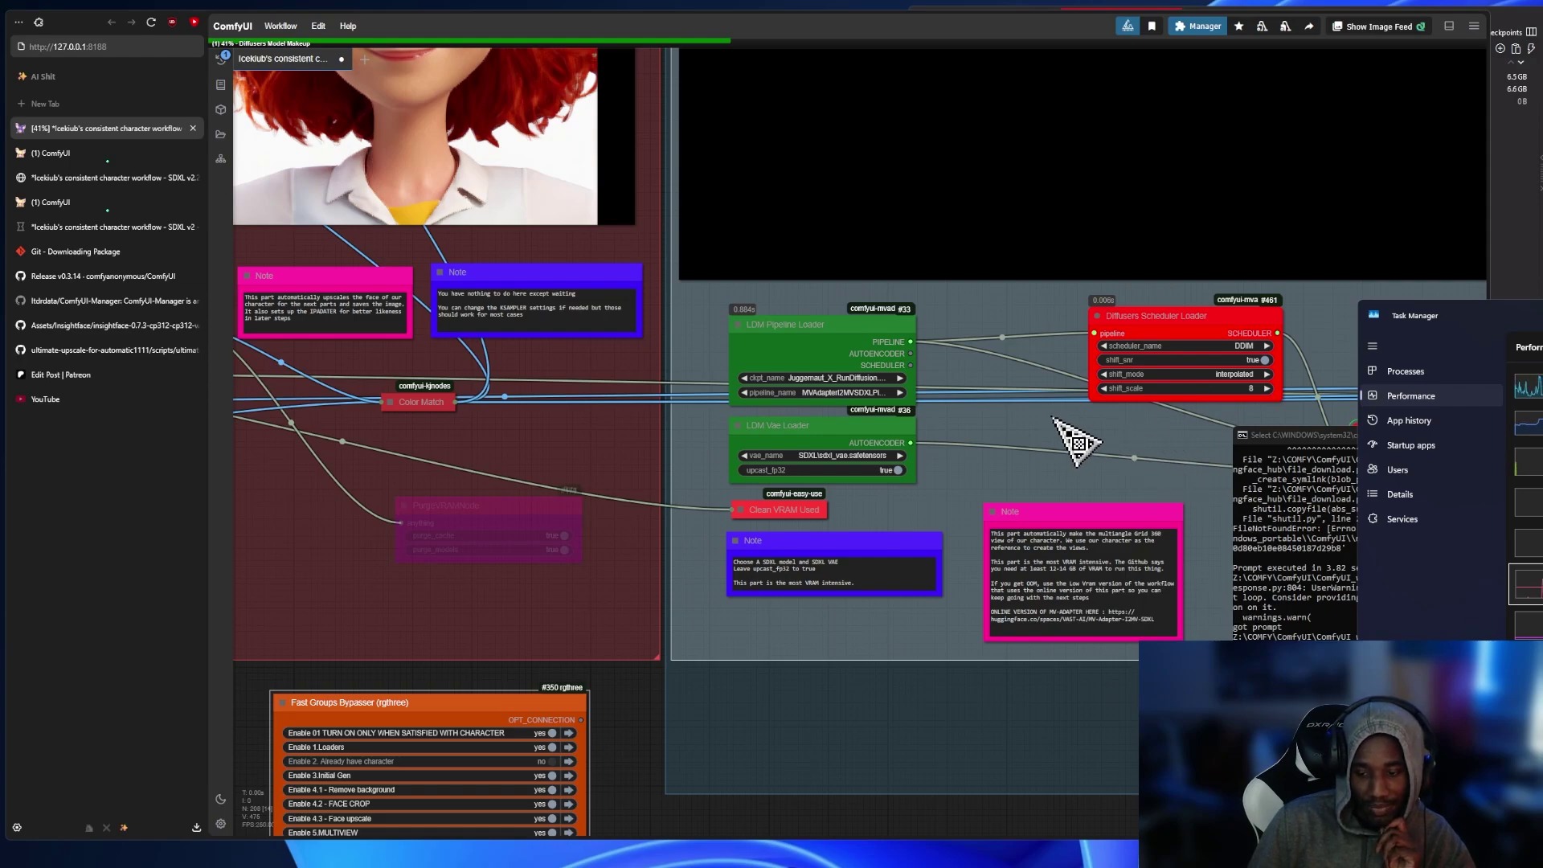
scroll(1058, 411, "down", 5)
left_click(1037, 655)
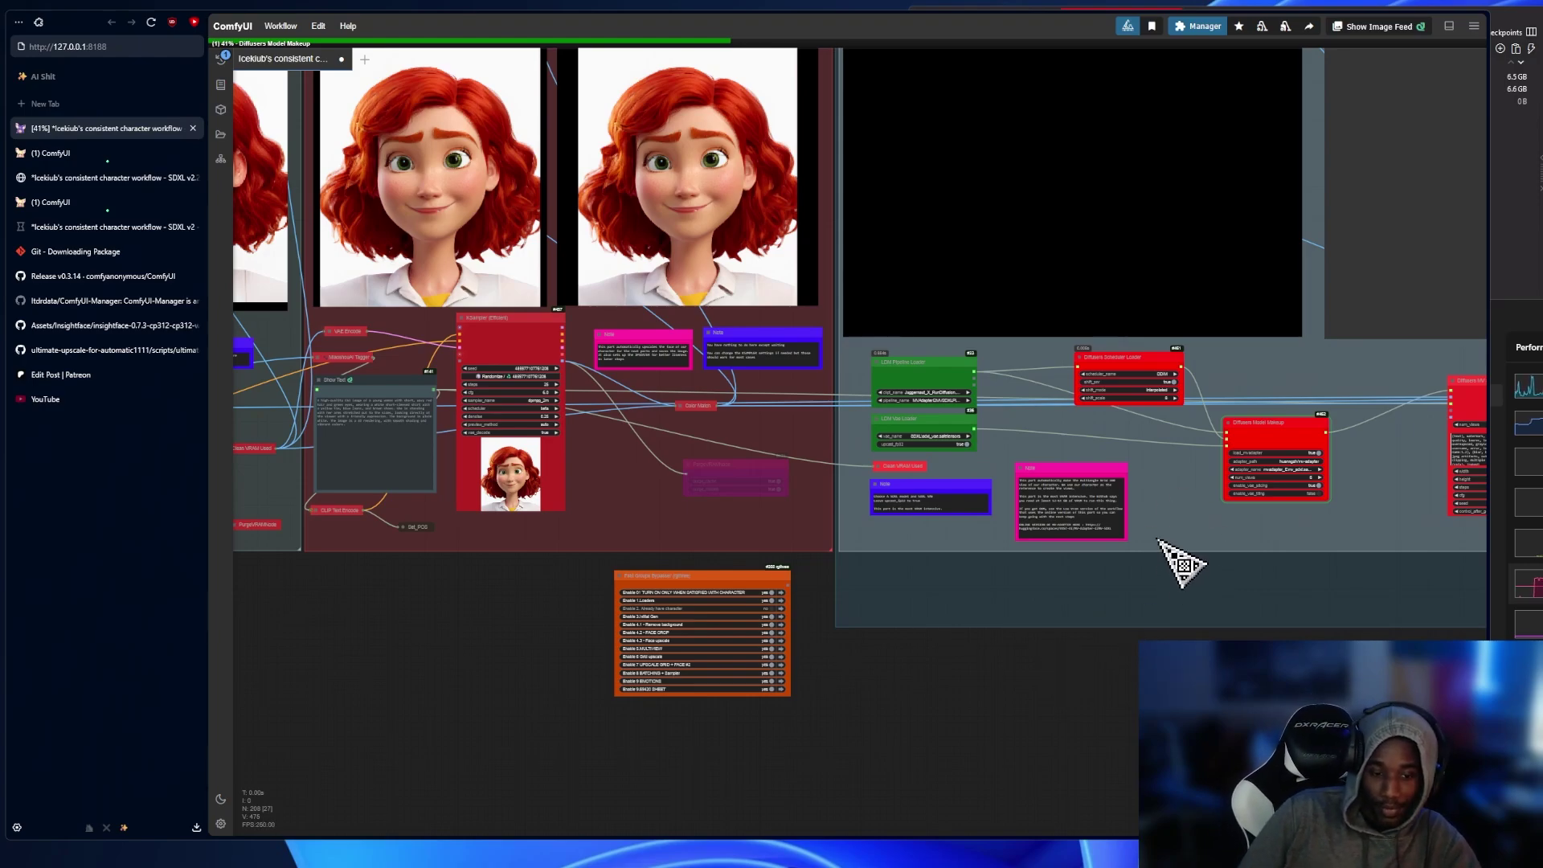
scroll(1157, 563, "down", 4)
left_click_drag(1318, 623, 982, 678)
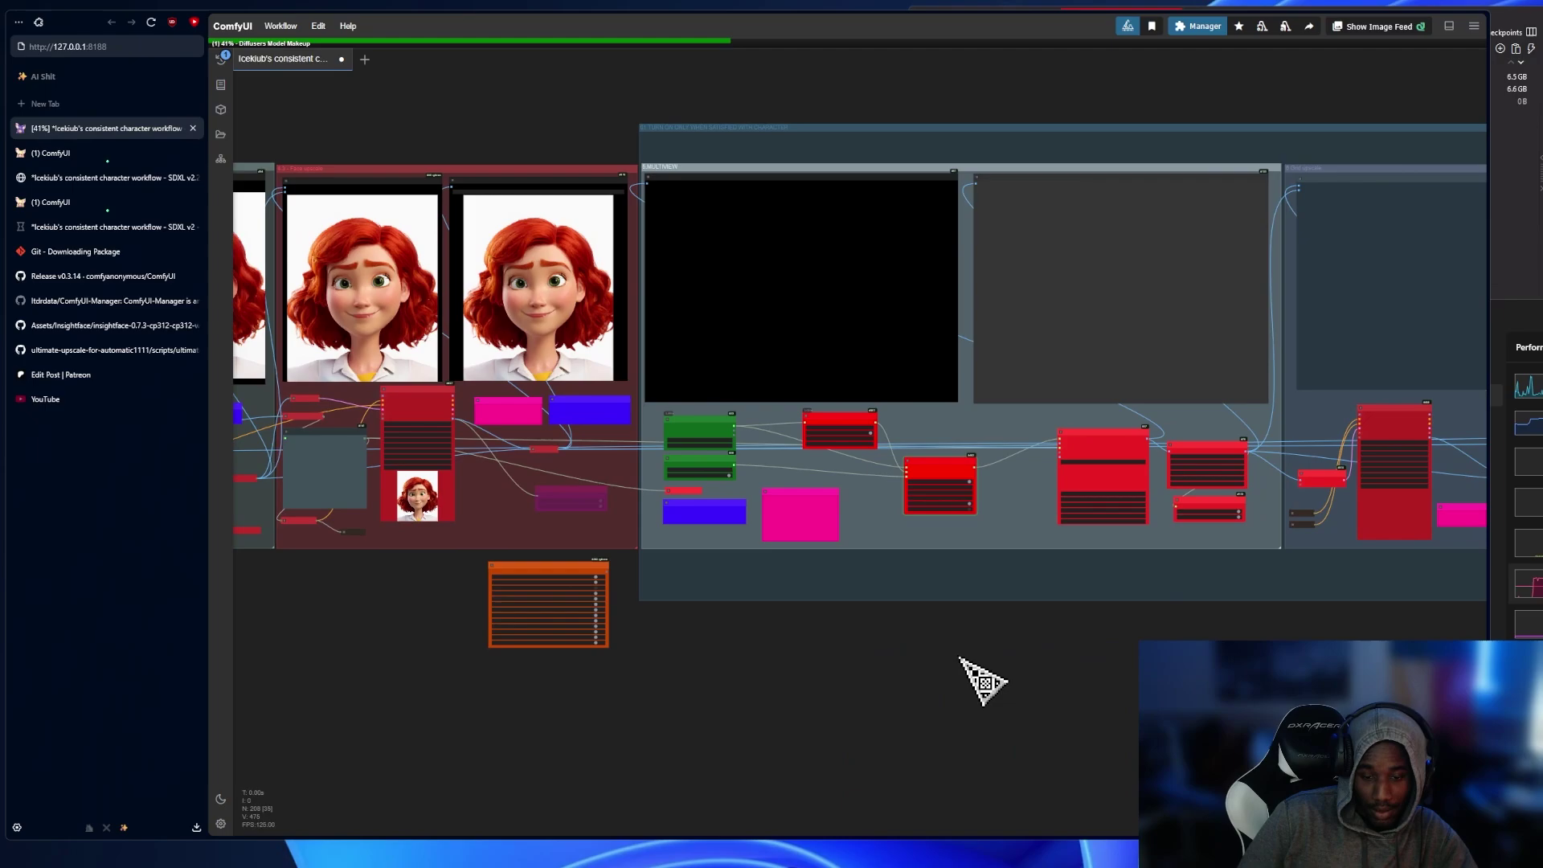
scroll(982, 678, "up", 2)
scroll(954, 500, "up", 4)
scroll(1077, 707, "down", 3)
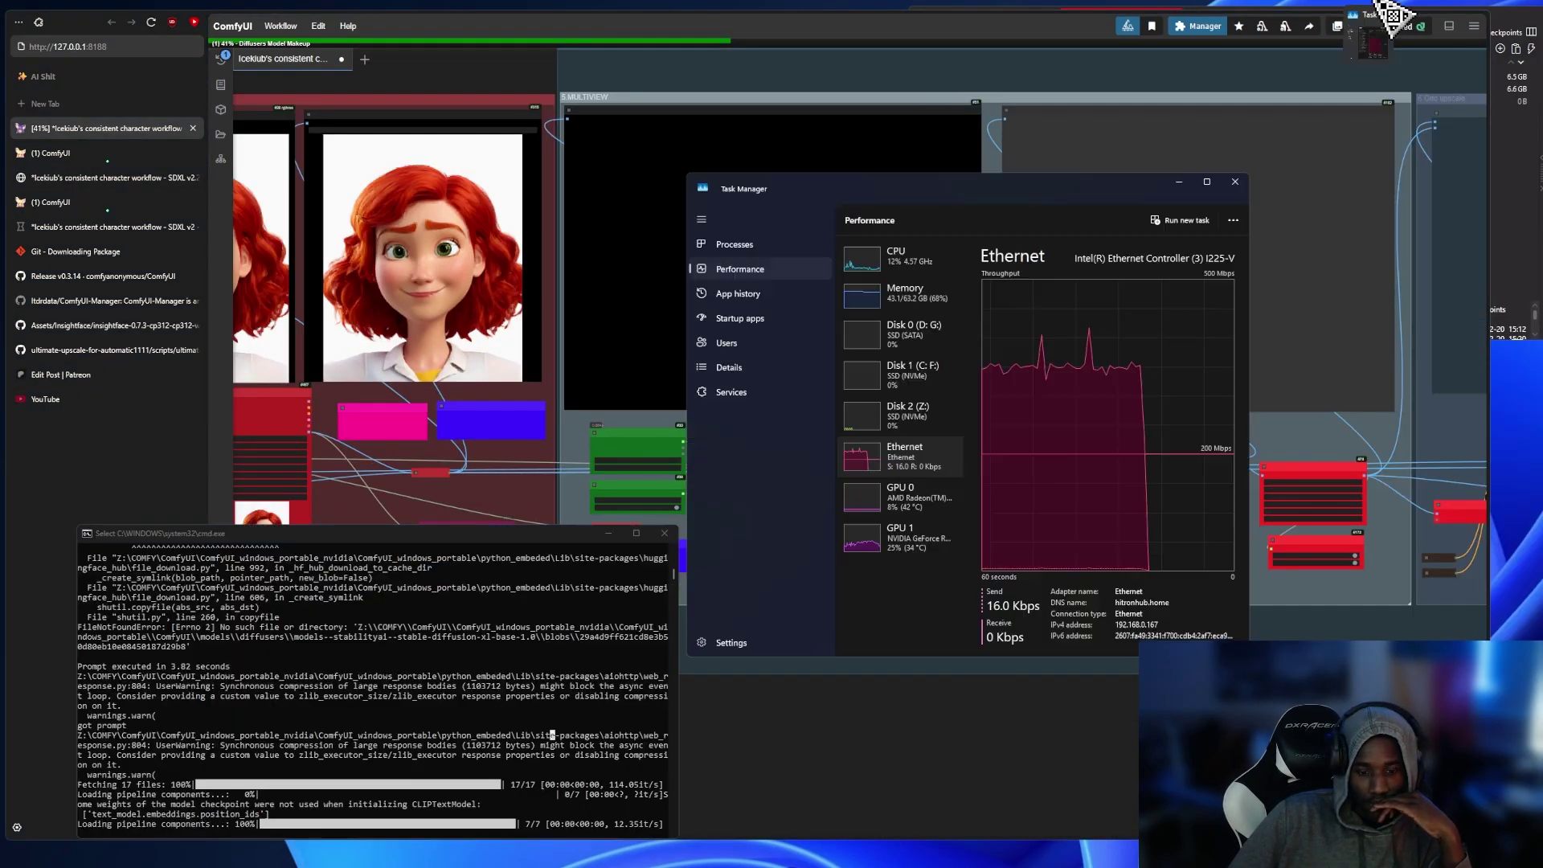
scroll(1129, 606, "up", 2)
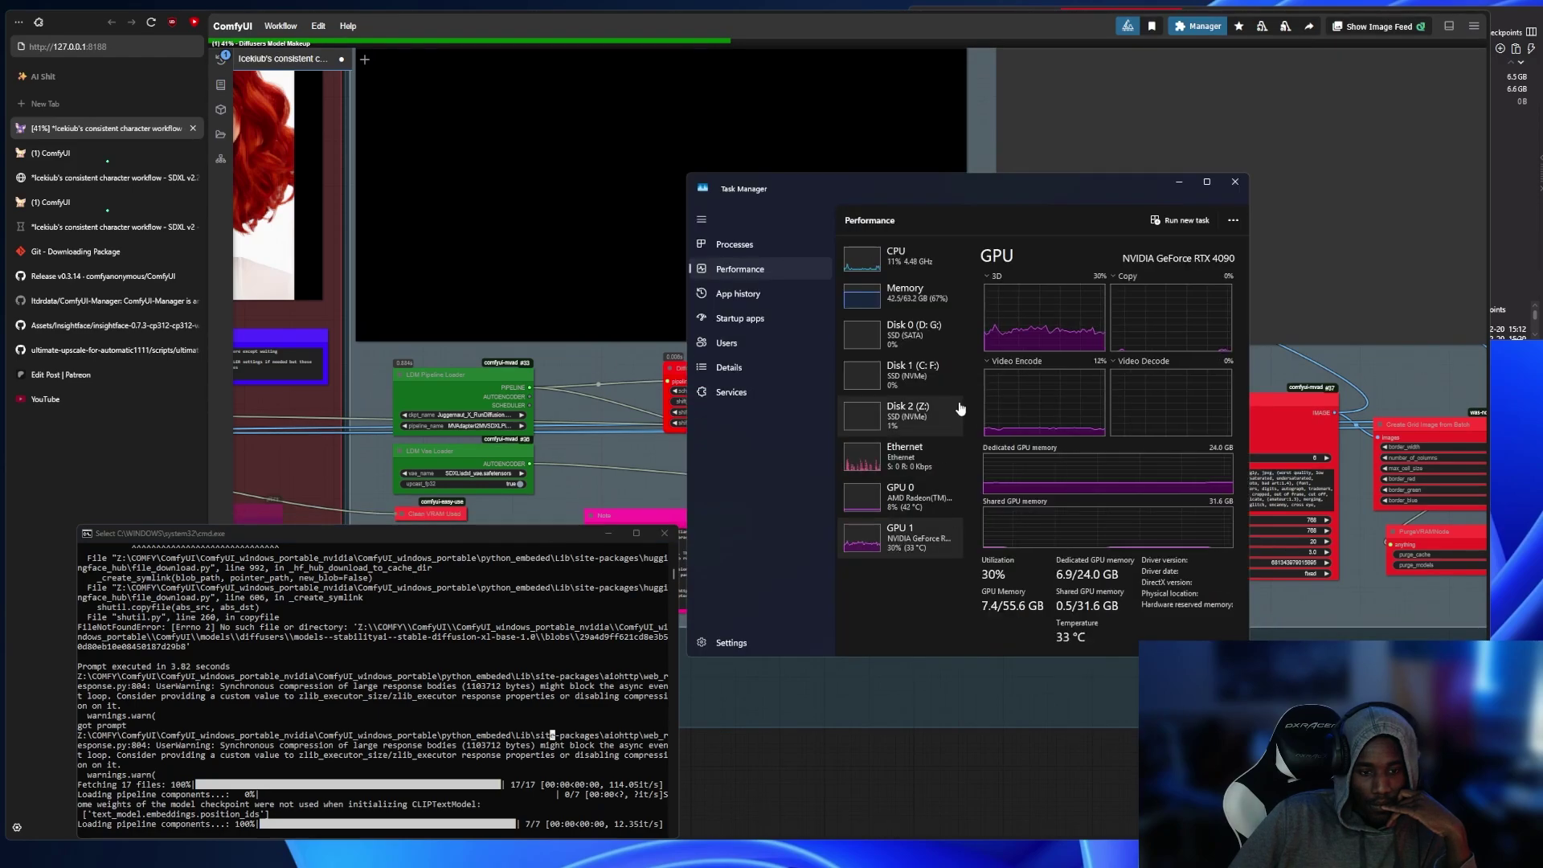
left_click(937, 305)
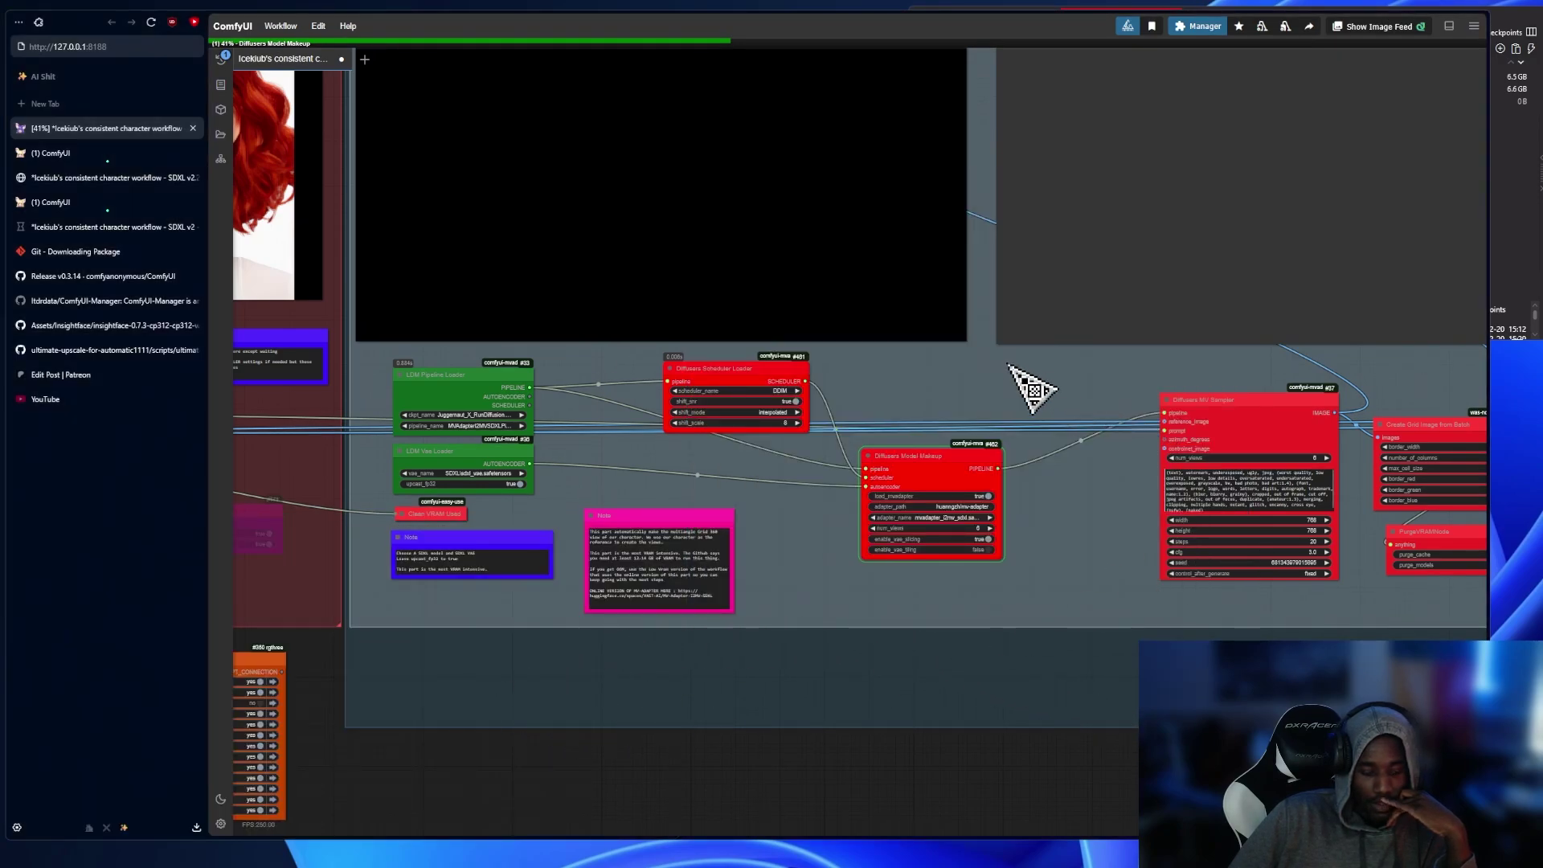
Step: Check the checkpoints folder in OneCommander, then centre ComfyUI's multiview group again
left_click(1531, 246)
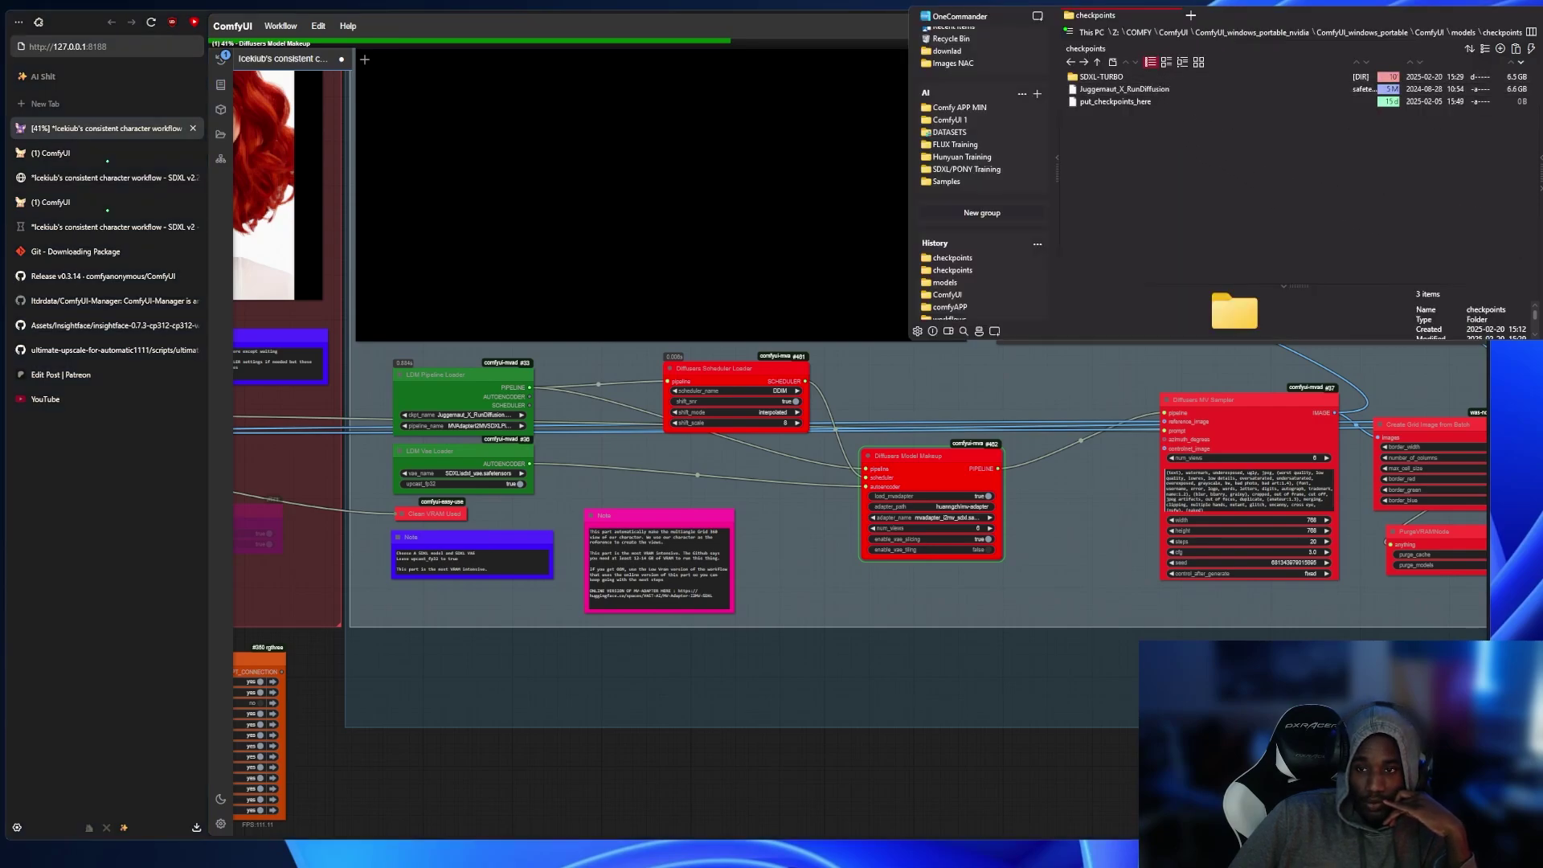
key("alt+Tab")
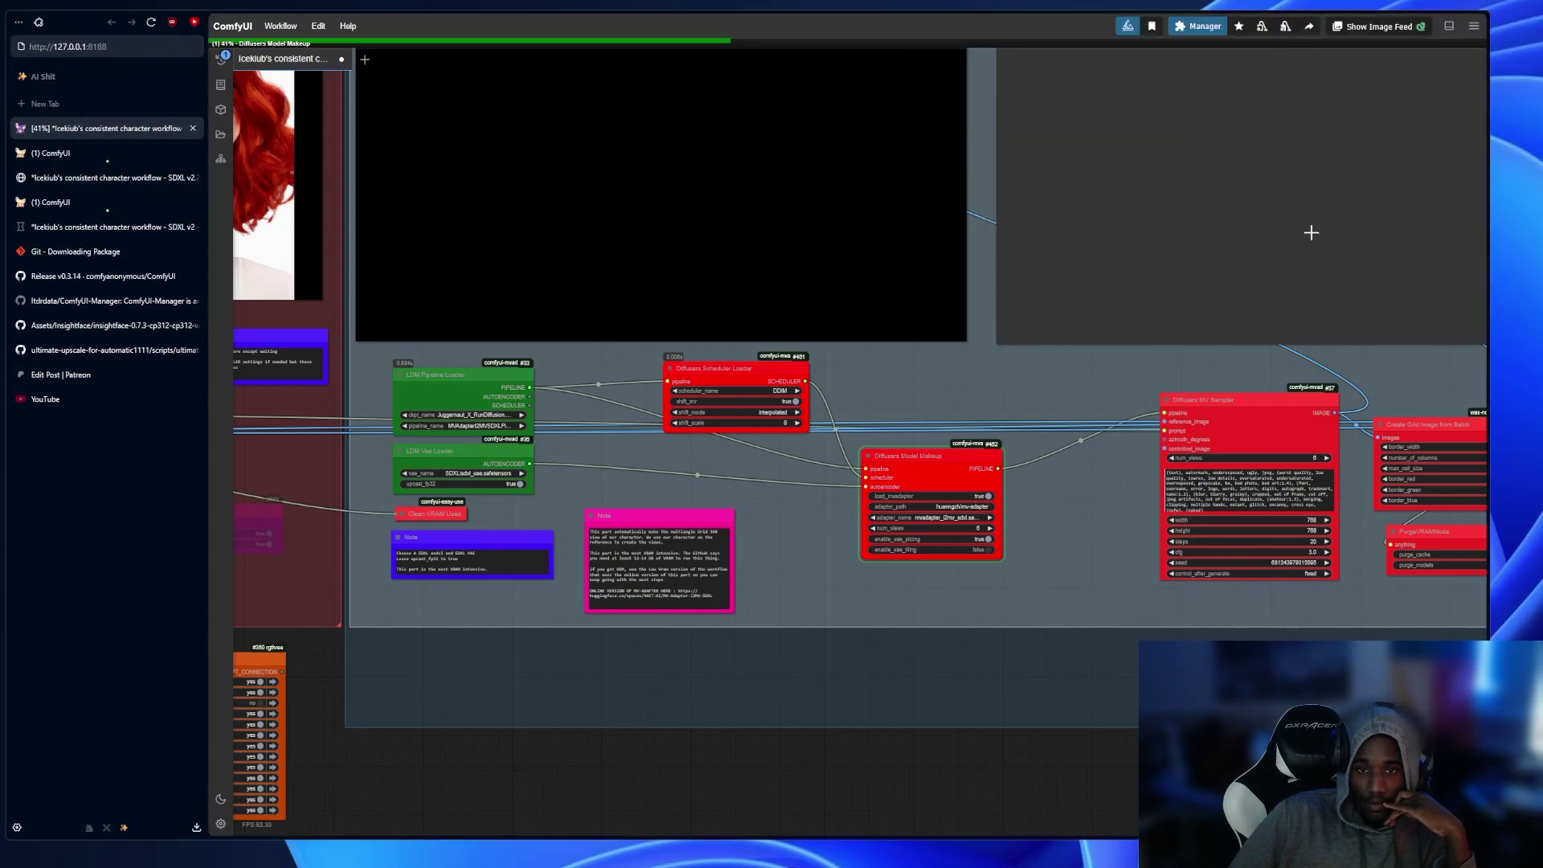
scroll(1342, 234, "down", 2)
scroll(1206, 441, "up", 2)
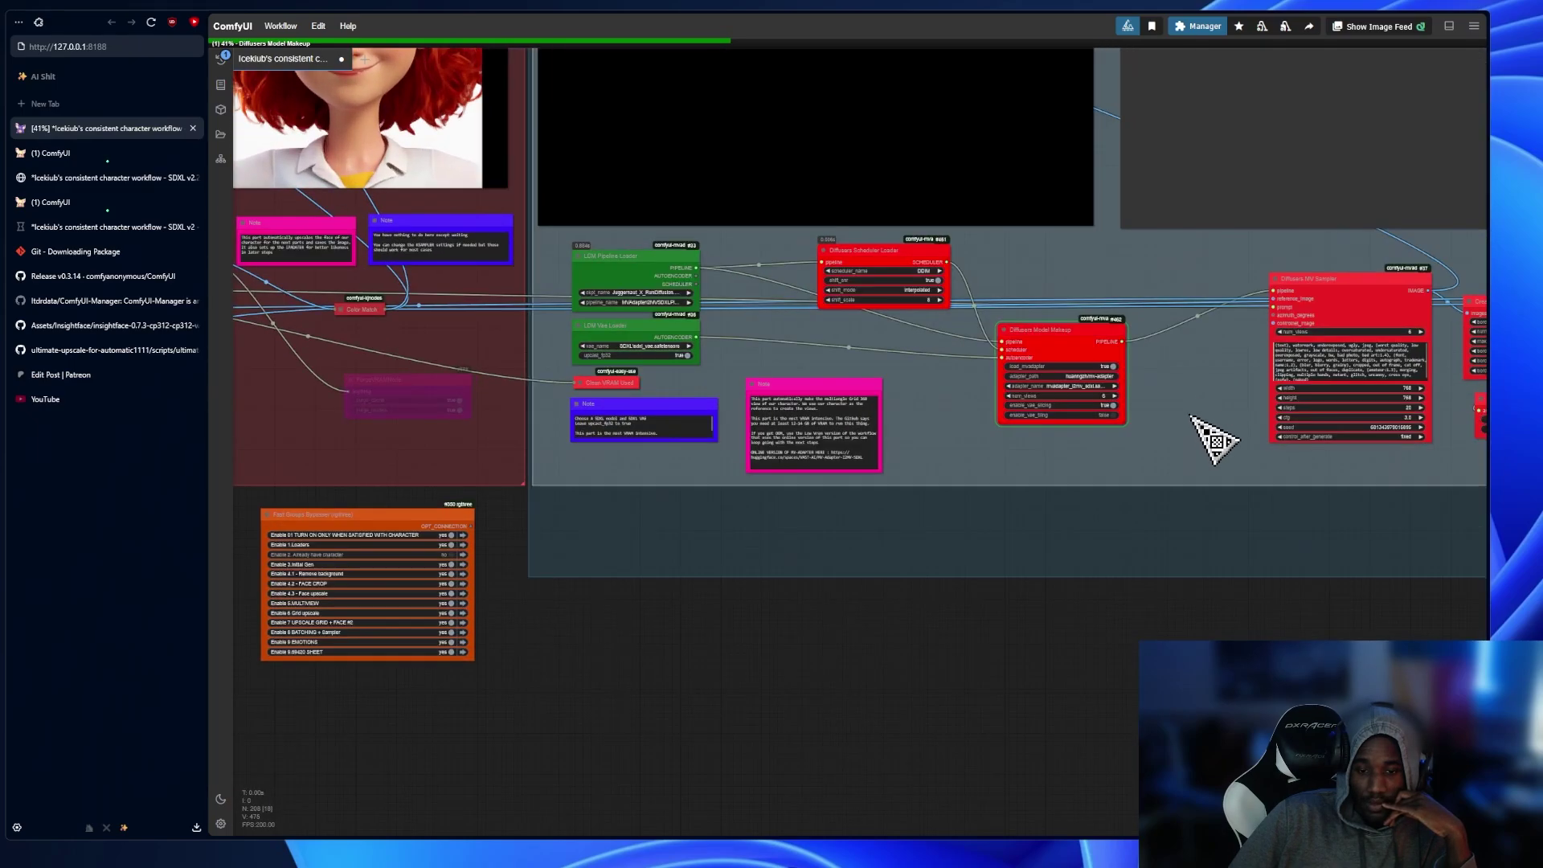
scroll(1405, 620, "up", 2)
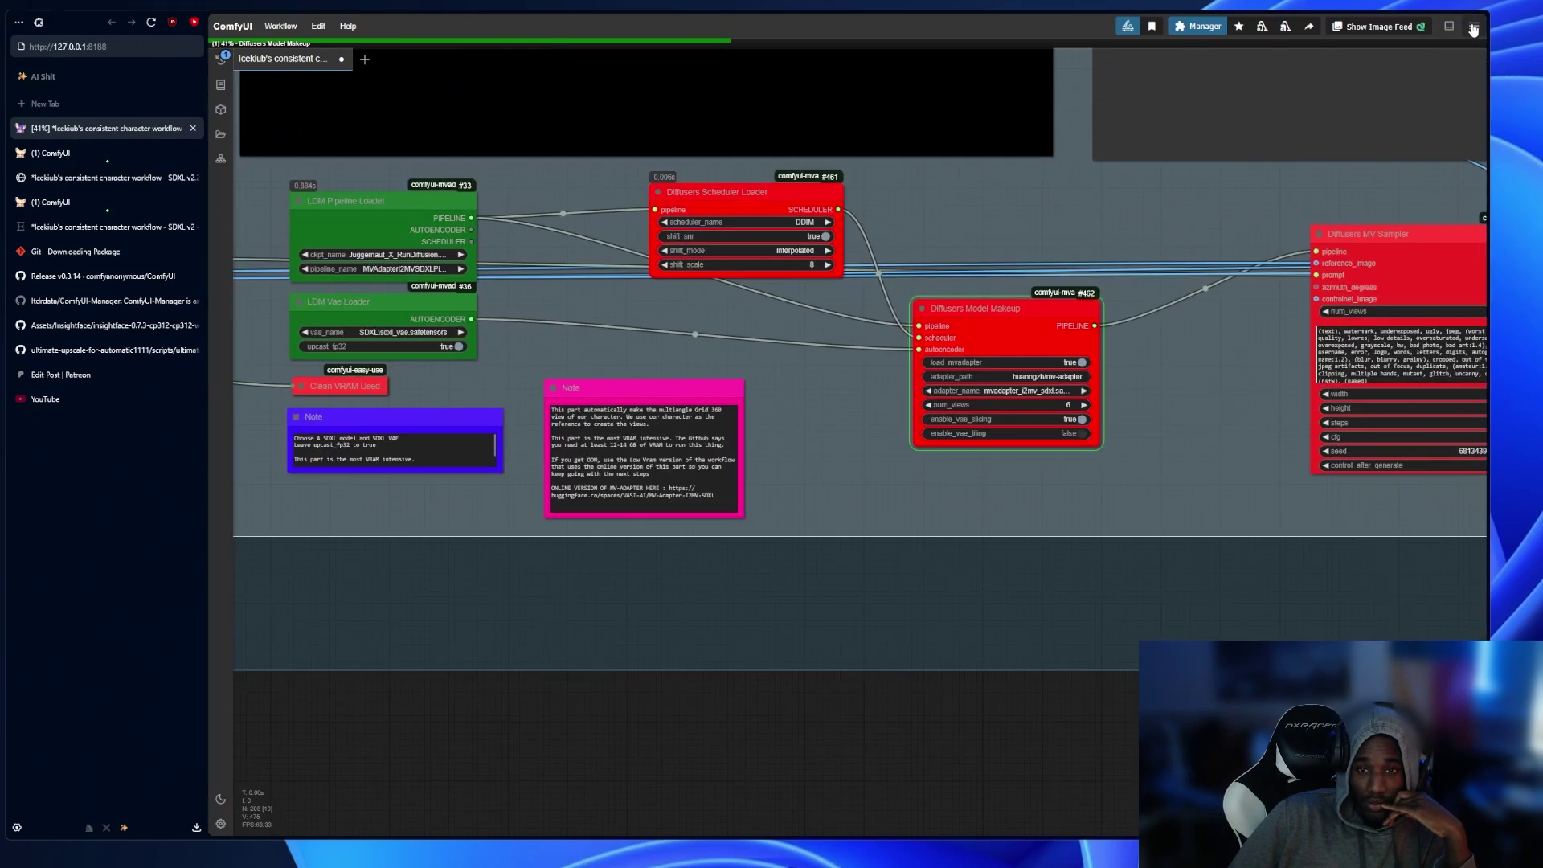
scroll(1001, 245, "down", 3)
scroll(1174, 253, "down", 3)
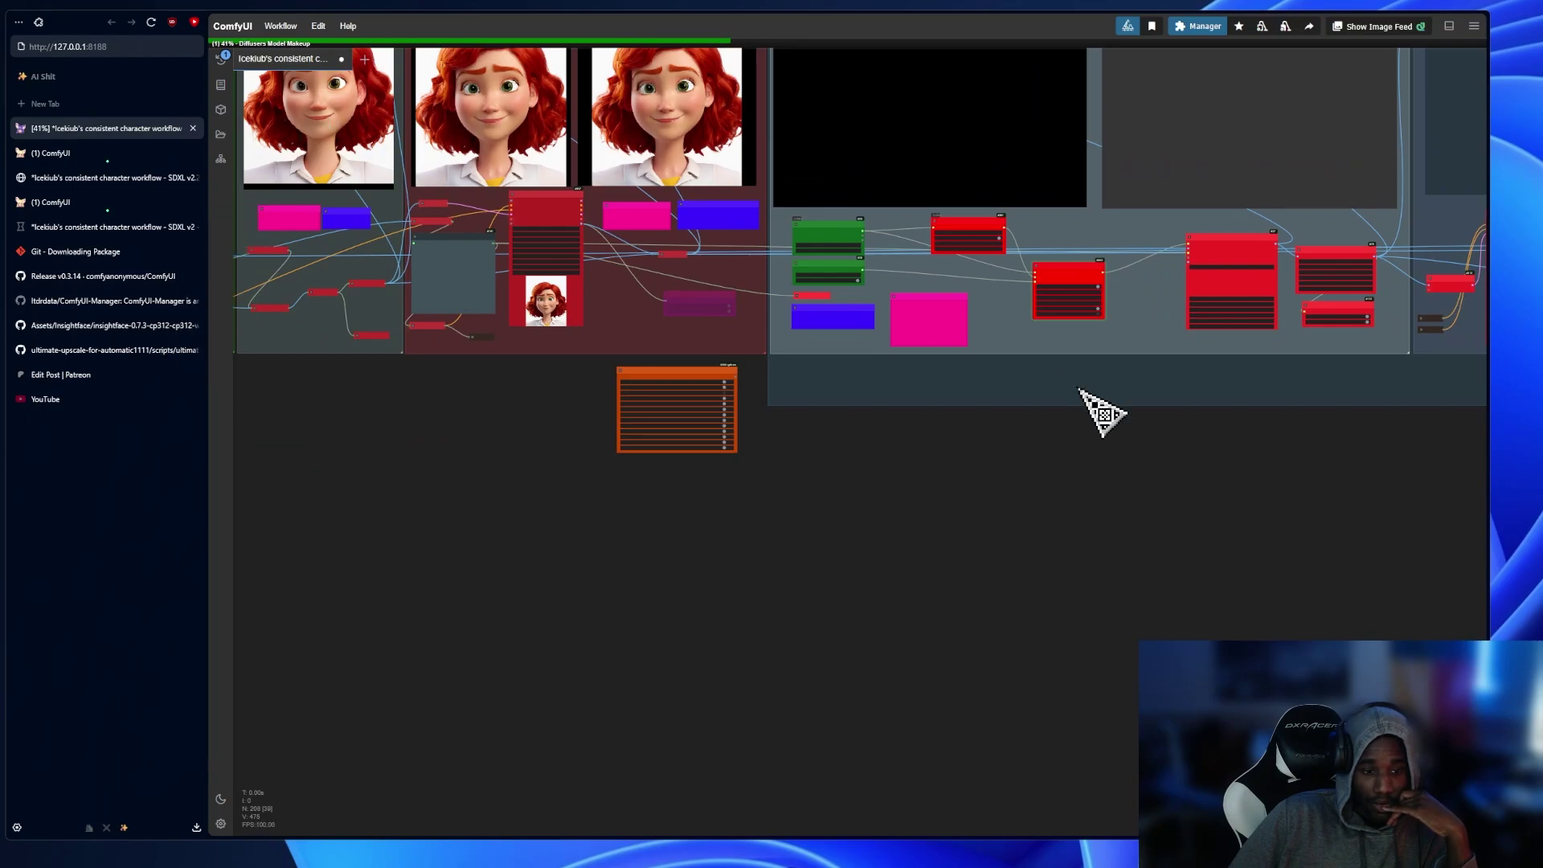
scroll(1096, 410, "down", 3)
left_click_drag(1061, 434, 1171, 605)
scroll(1190, 599, "up", 3)
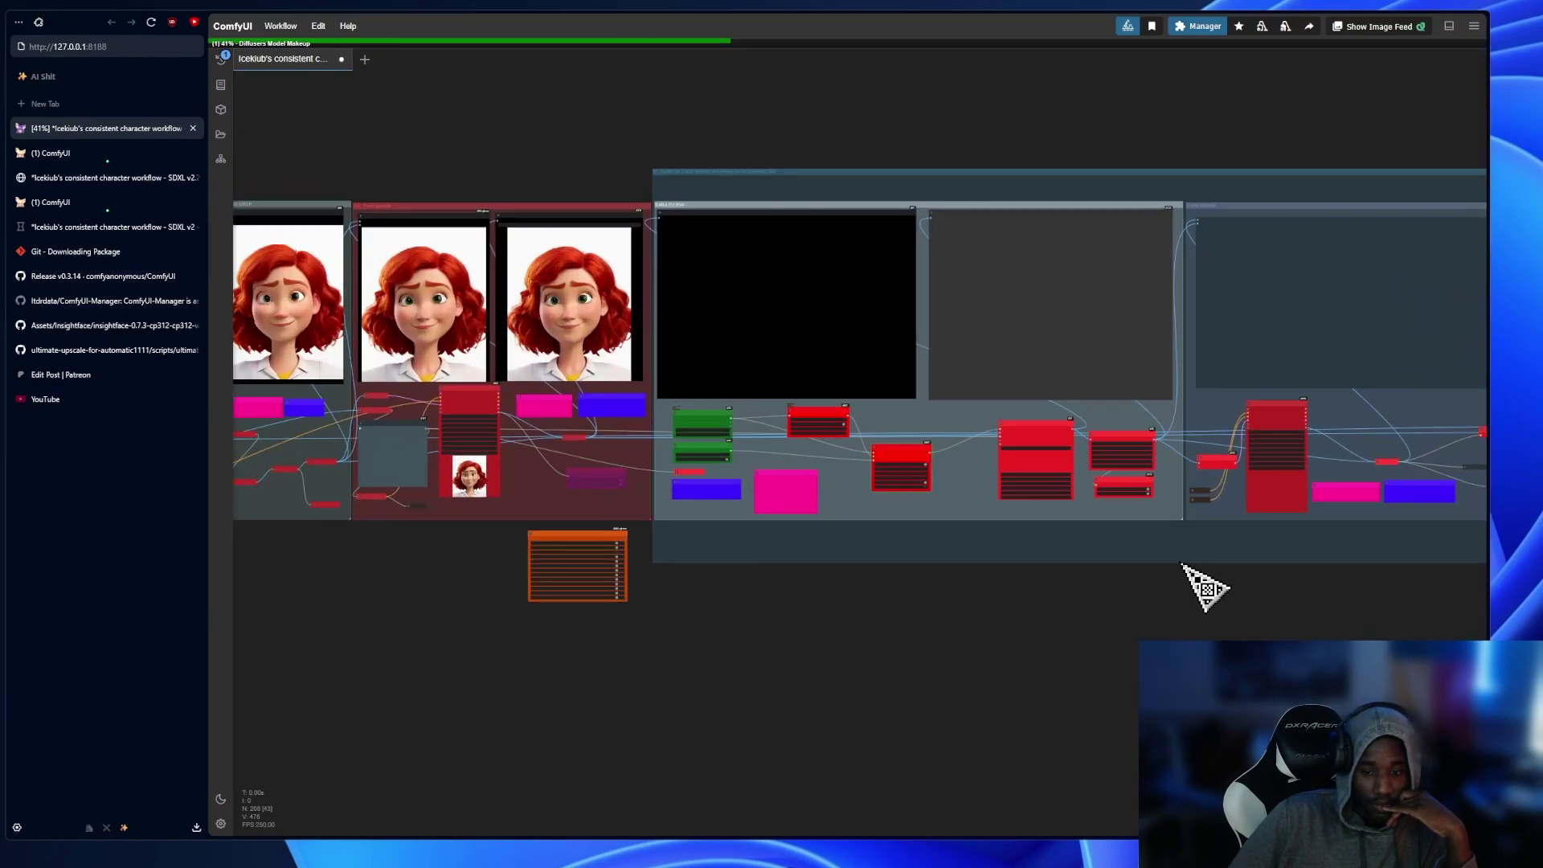
scroll(1173, 578, "up", 3)
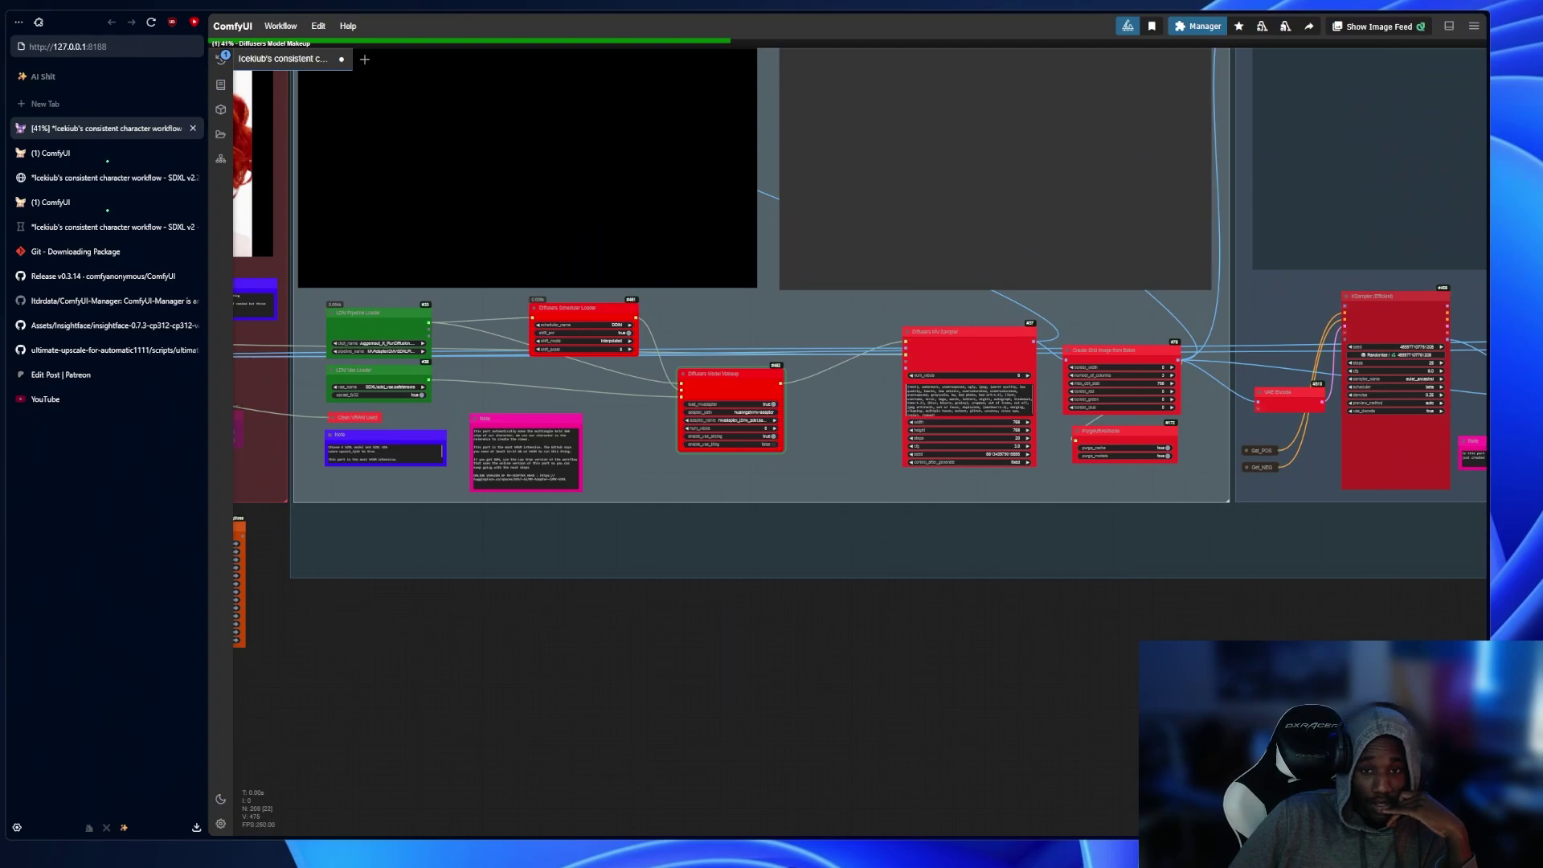
Step: Restart the server from the ComfyUI Manager and close the old console window
left_click(1202, 27)
left_click(885, 488)
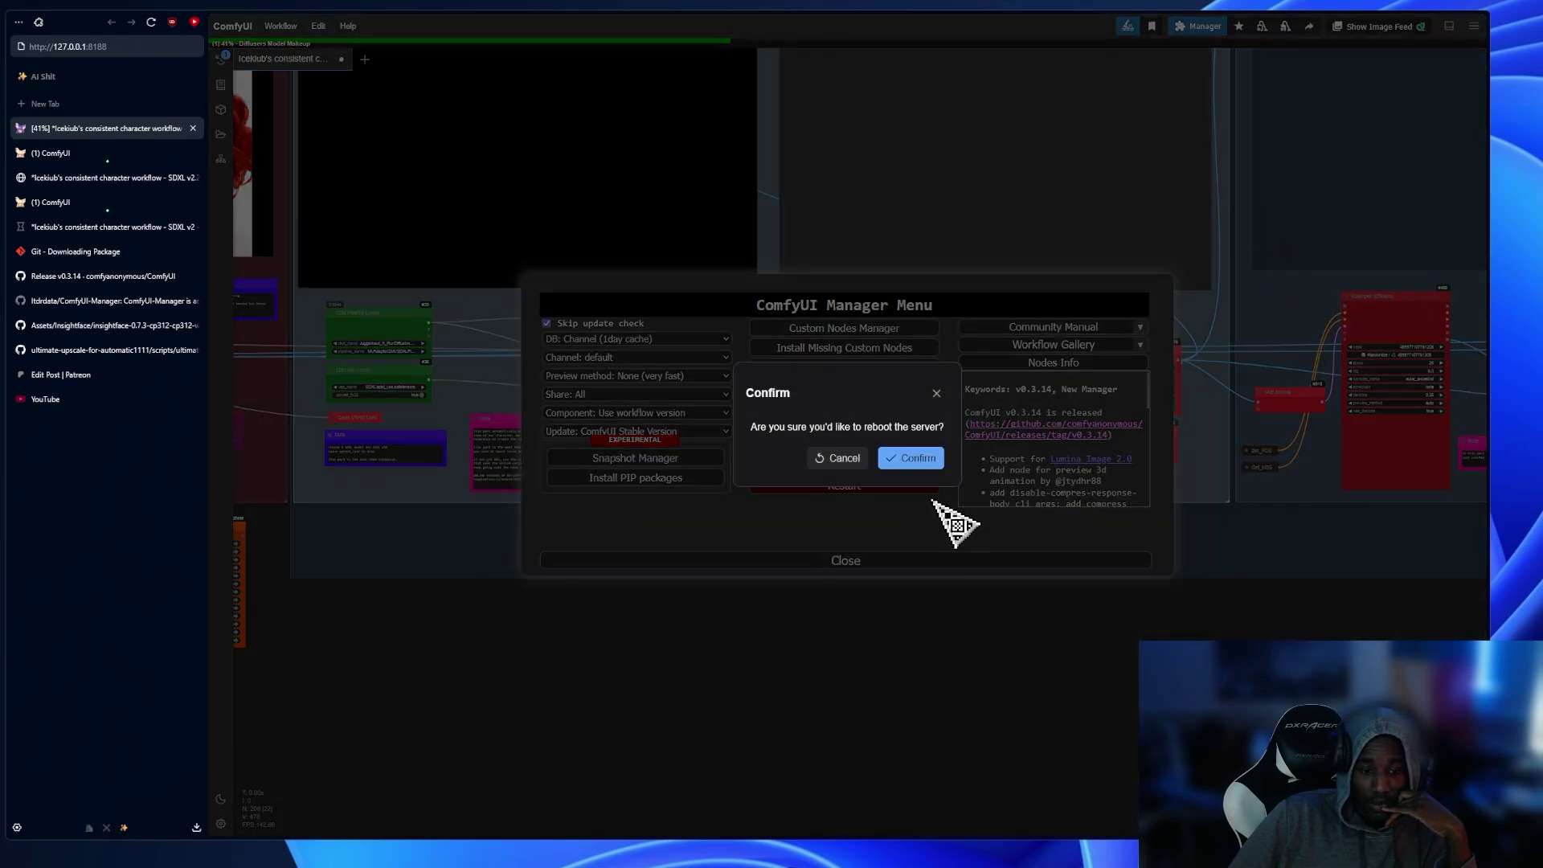
left_click(910, 458)
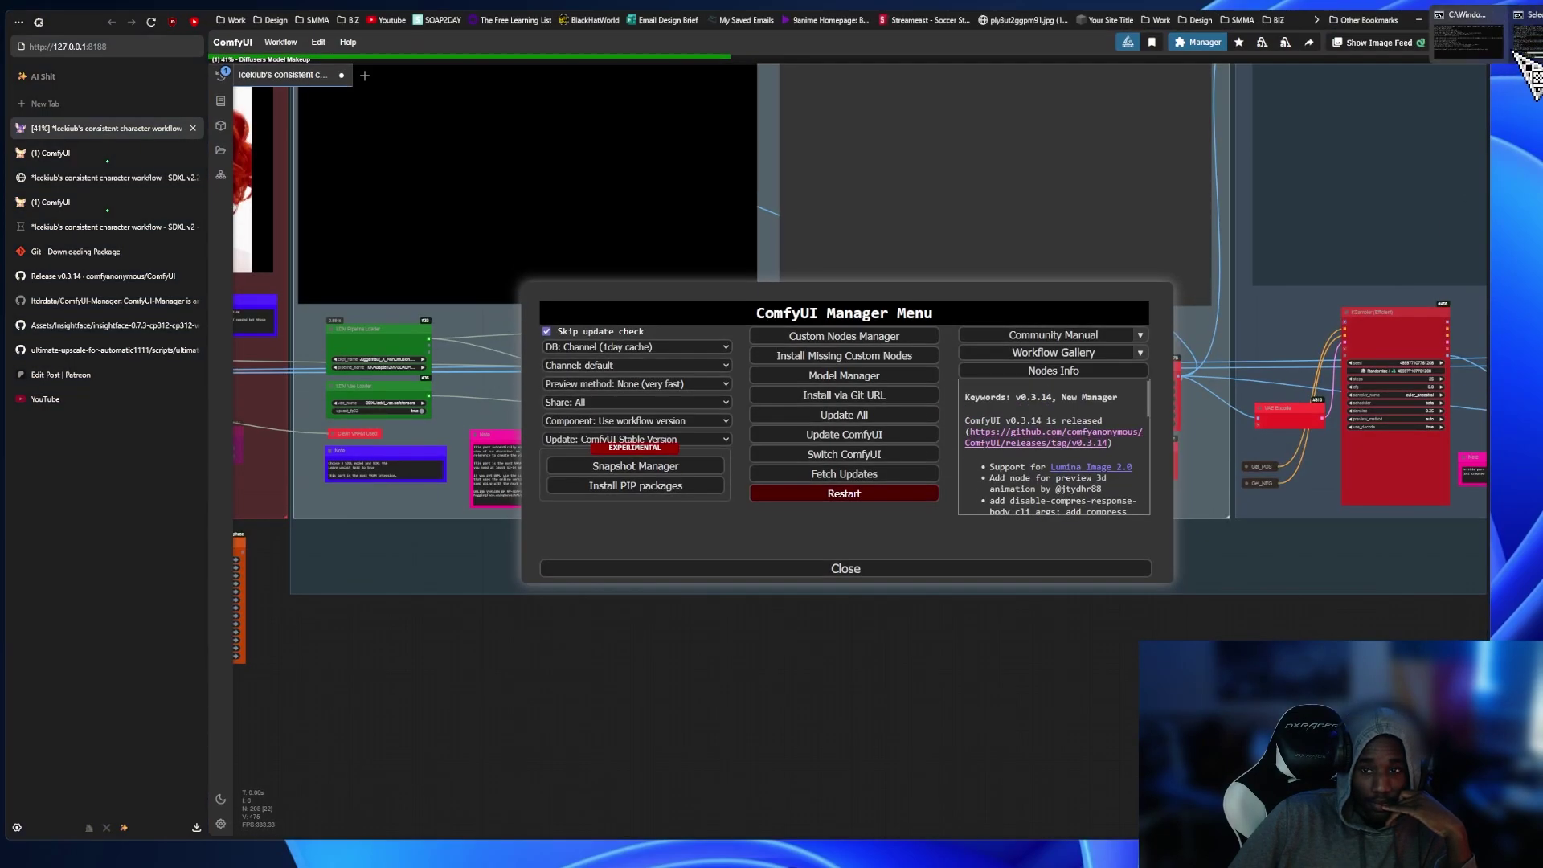
left_click_drag(426, 537, 1133, 253)
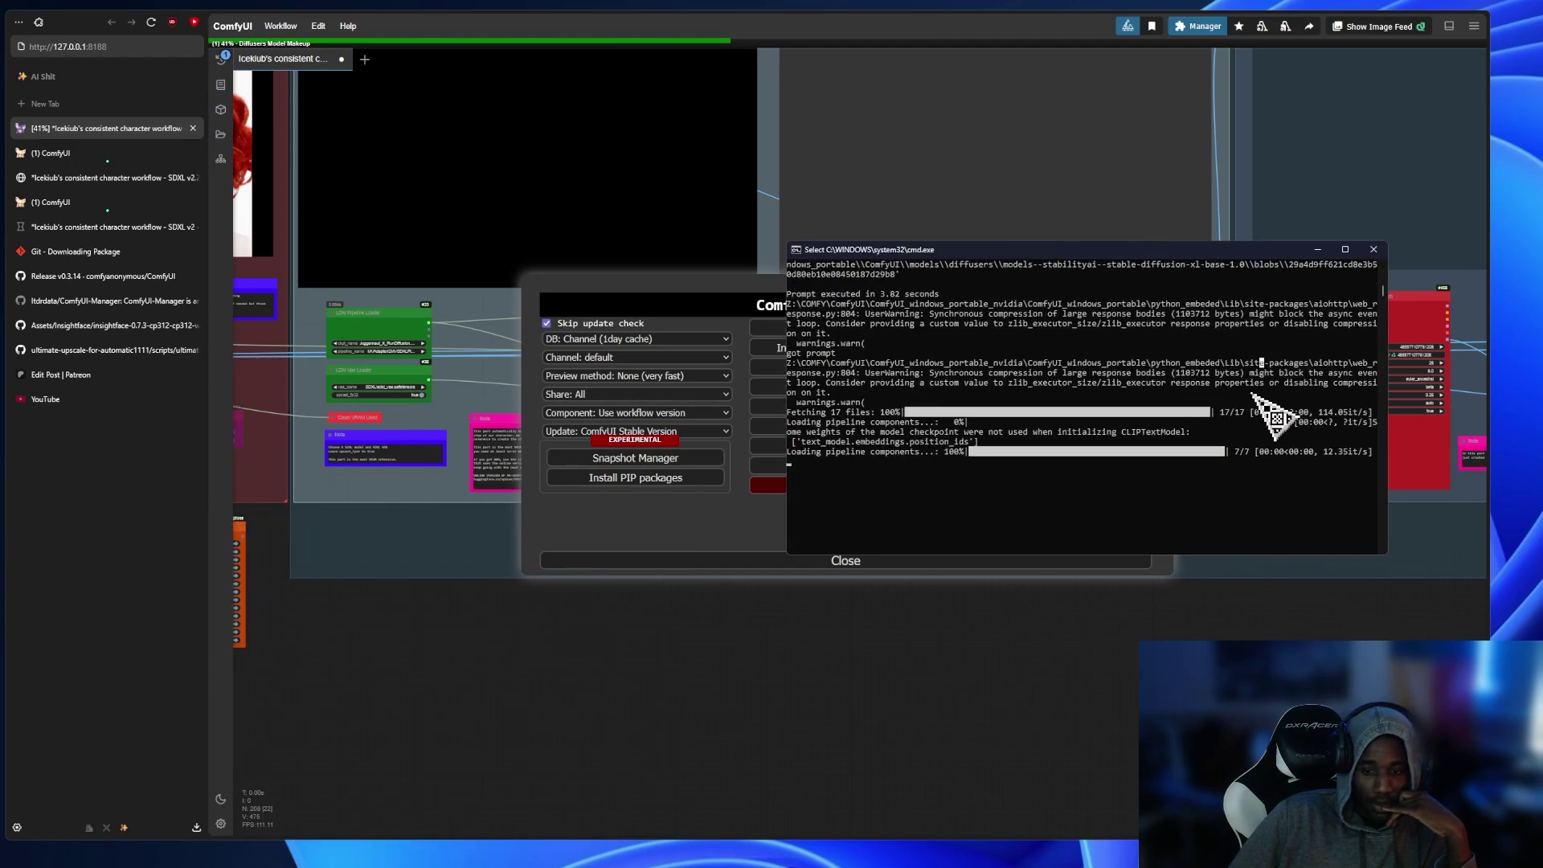
left_click(1373, 240)
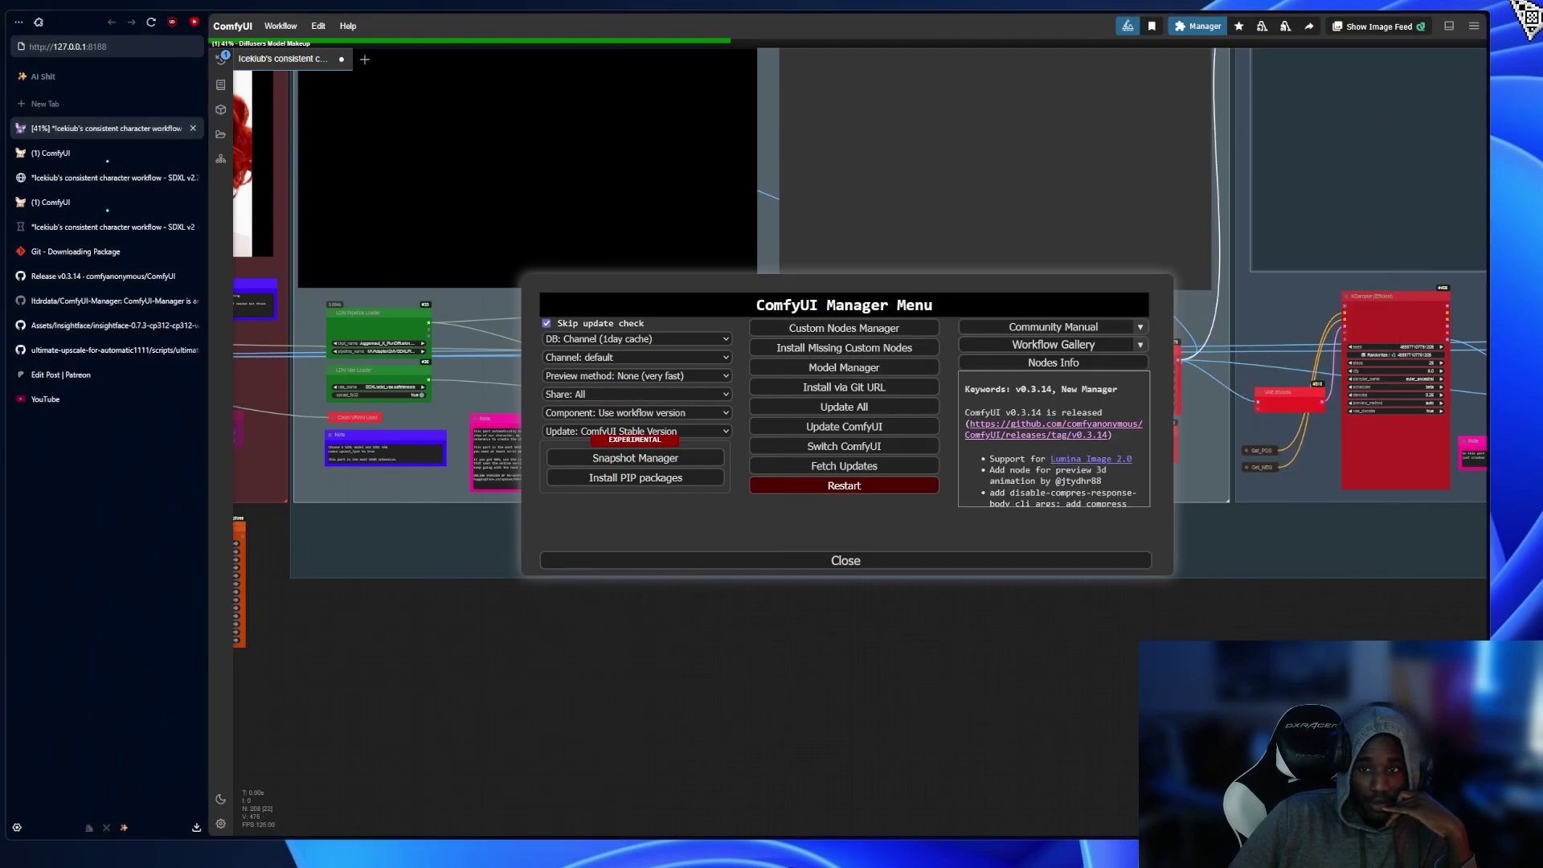
key("alt+Tab")
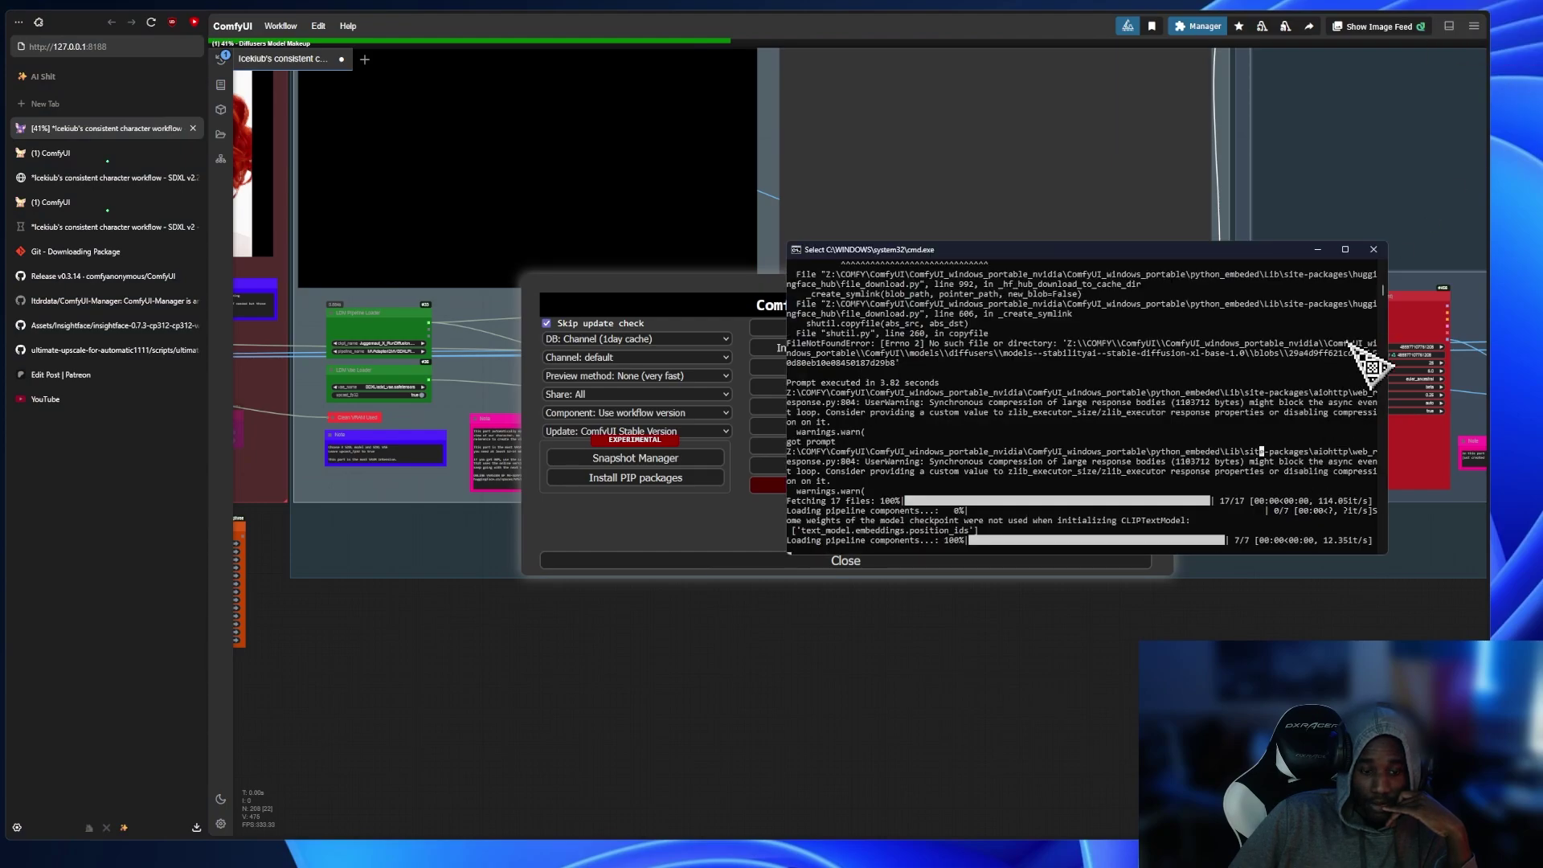
left_click(1373, 250)
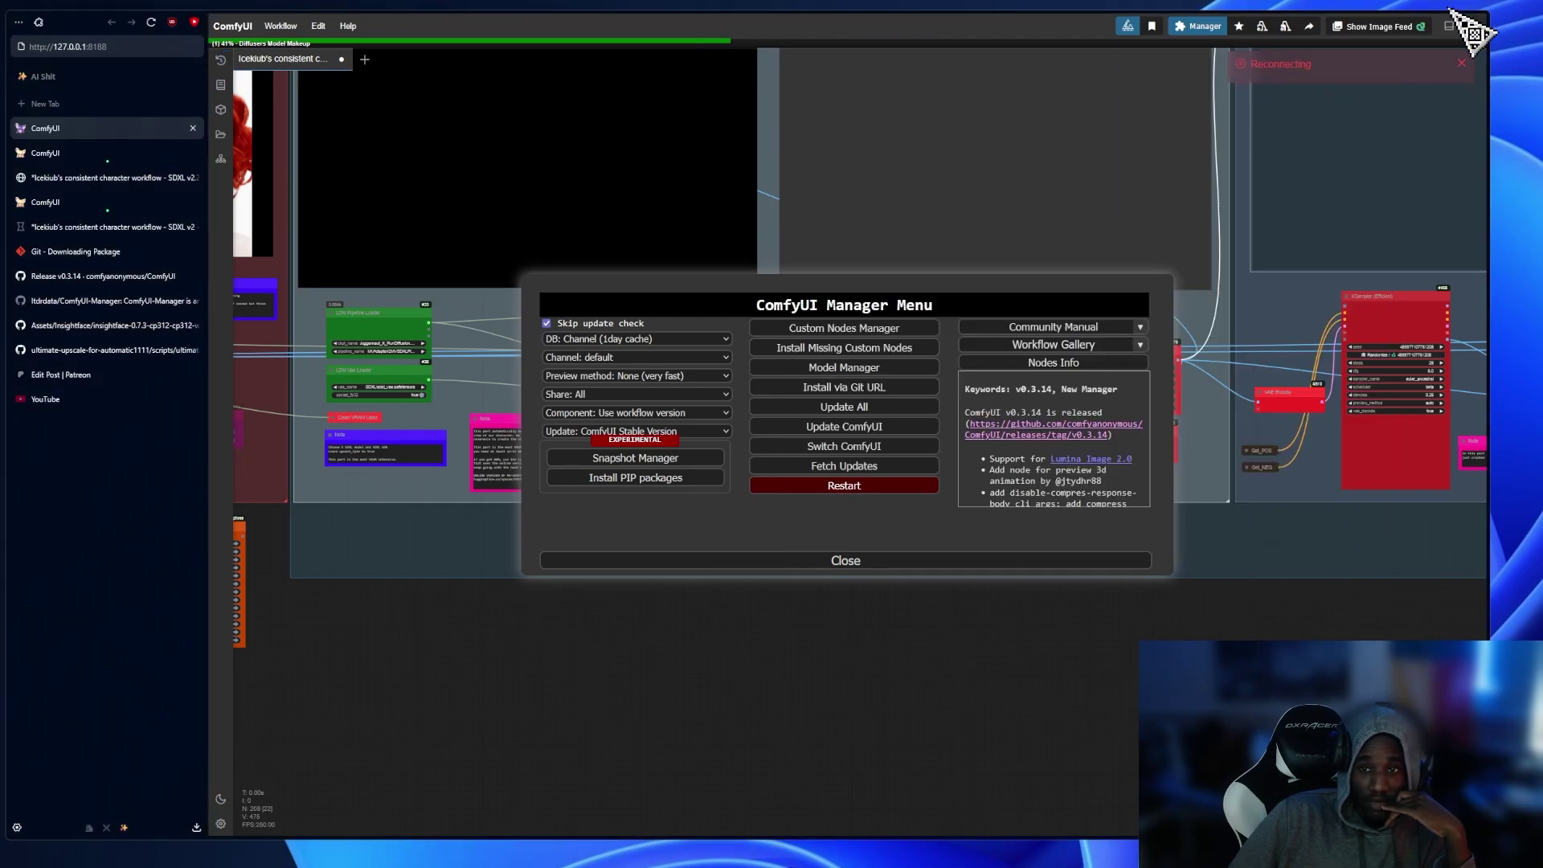
Step: Relaunch ComfyUI via run_nvidia_gpu in the ComfyUI_windows_portable folder
mouse_move(1238, 7)
left_click(1238, 16)
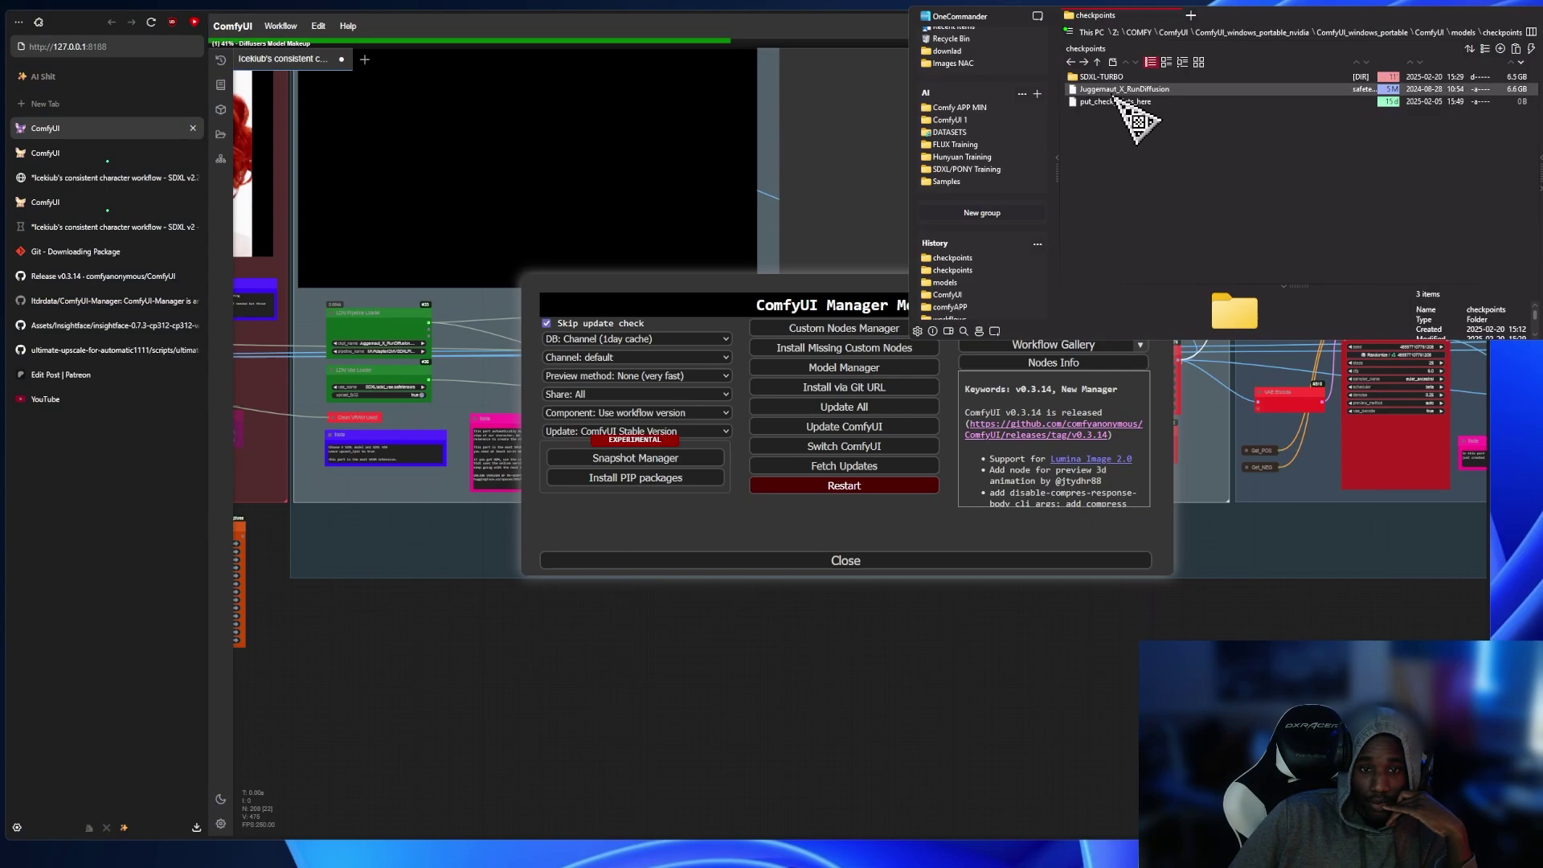
key("BackSpace")
key("BackSpace")
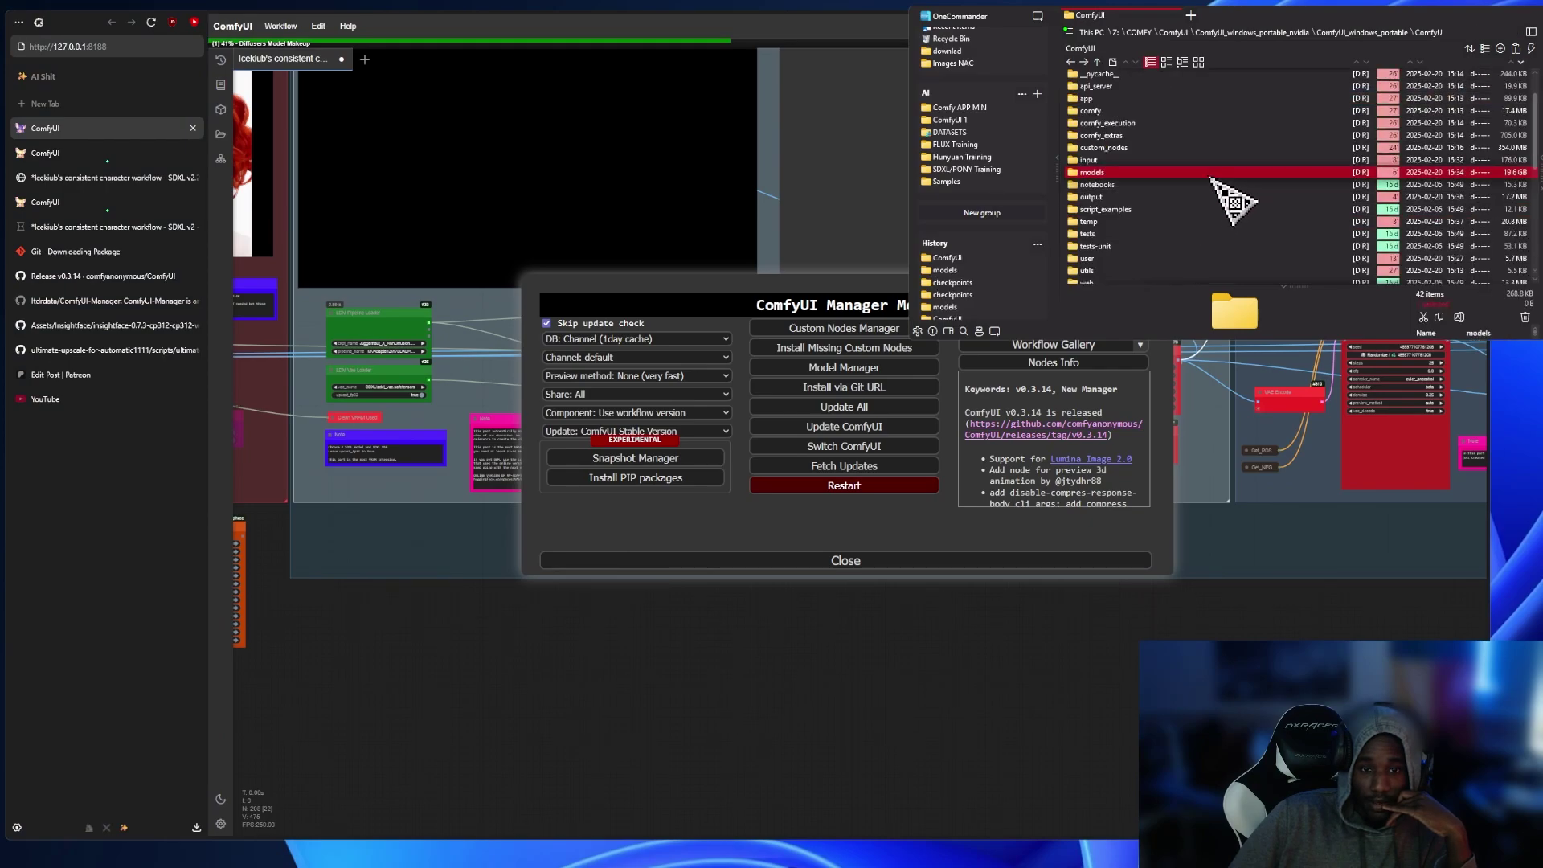
key("BackSpace")
double_click(1162, 151)
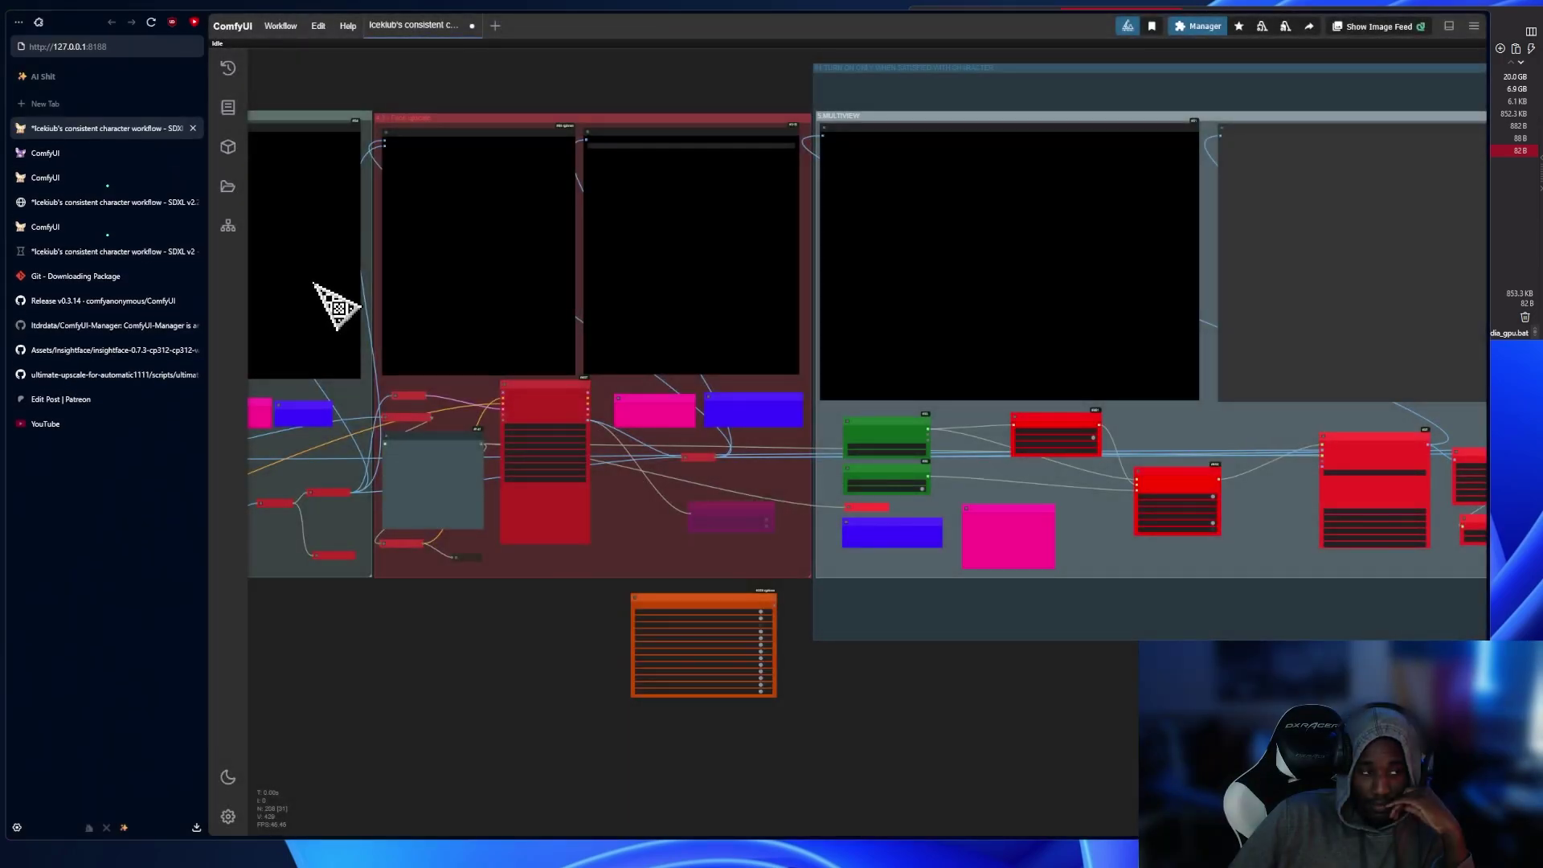
Step: Queue the workflow on the freshly restarted server
scroll(1051, 713, "down", 5)
scroll(940, 724, "up", 2)
scroll(1067, 613, "down", 3)
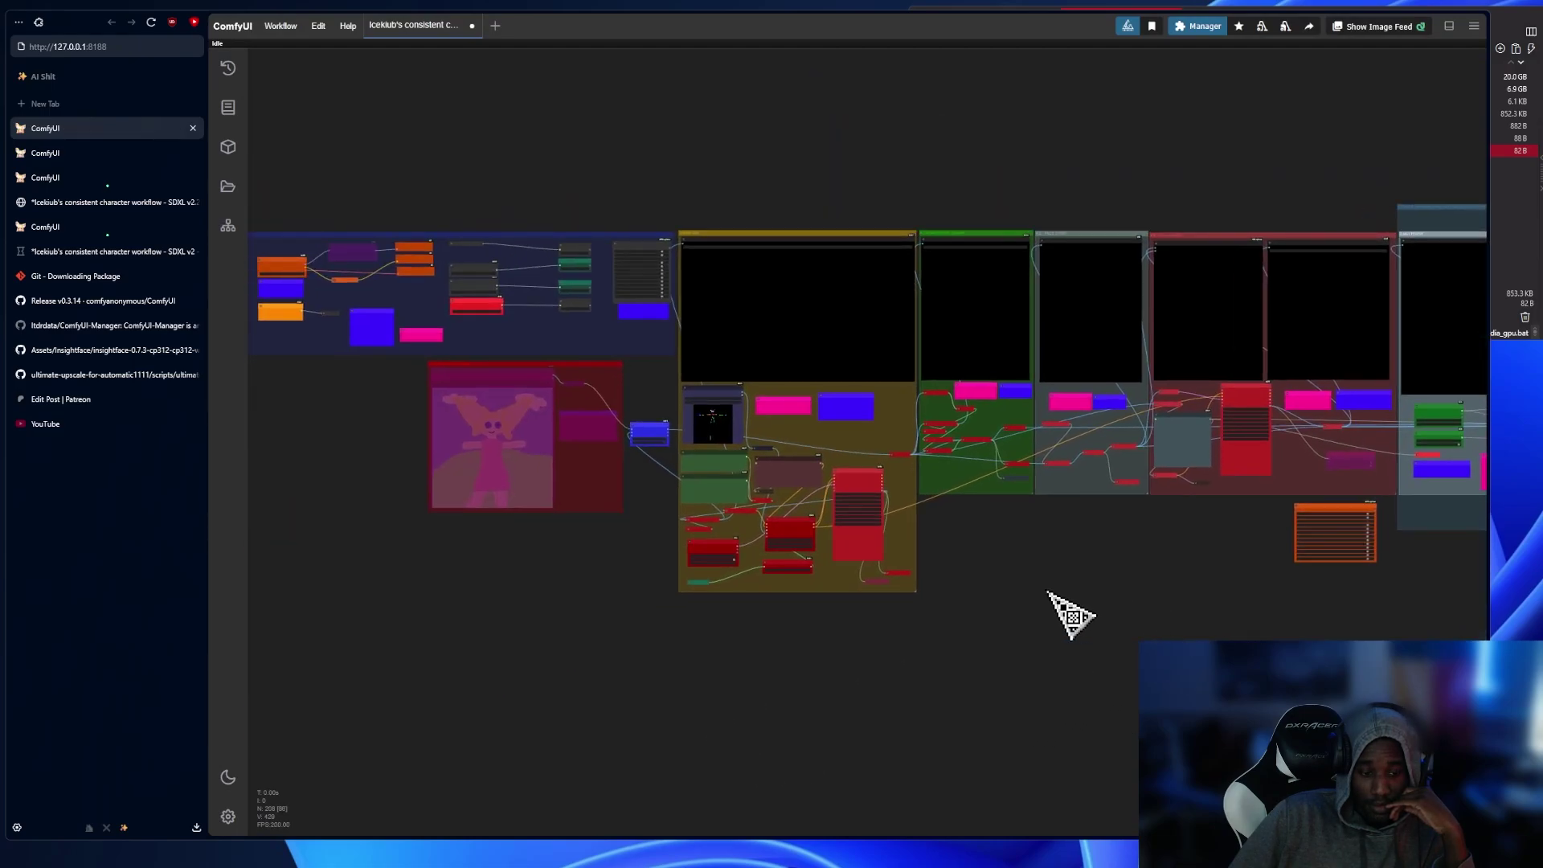
scroll(957, 599, "up", 5)
key("ctrl+Return")
key("period")
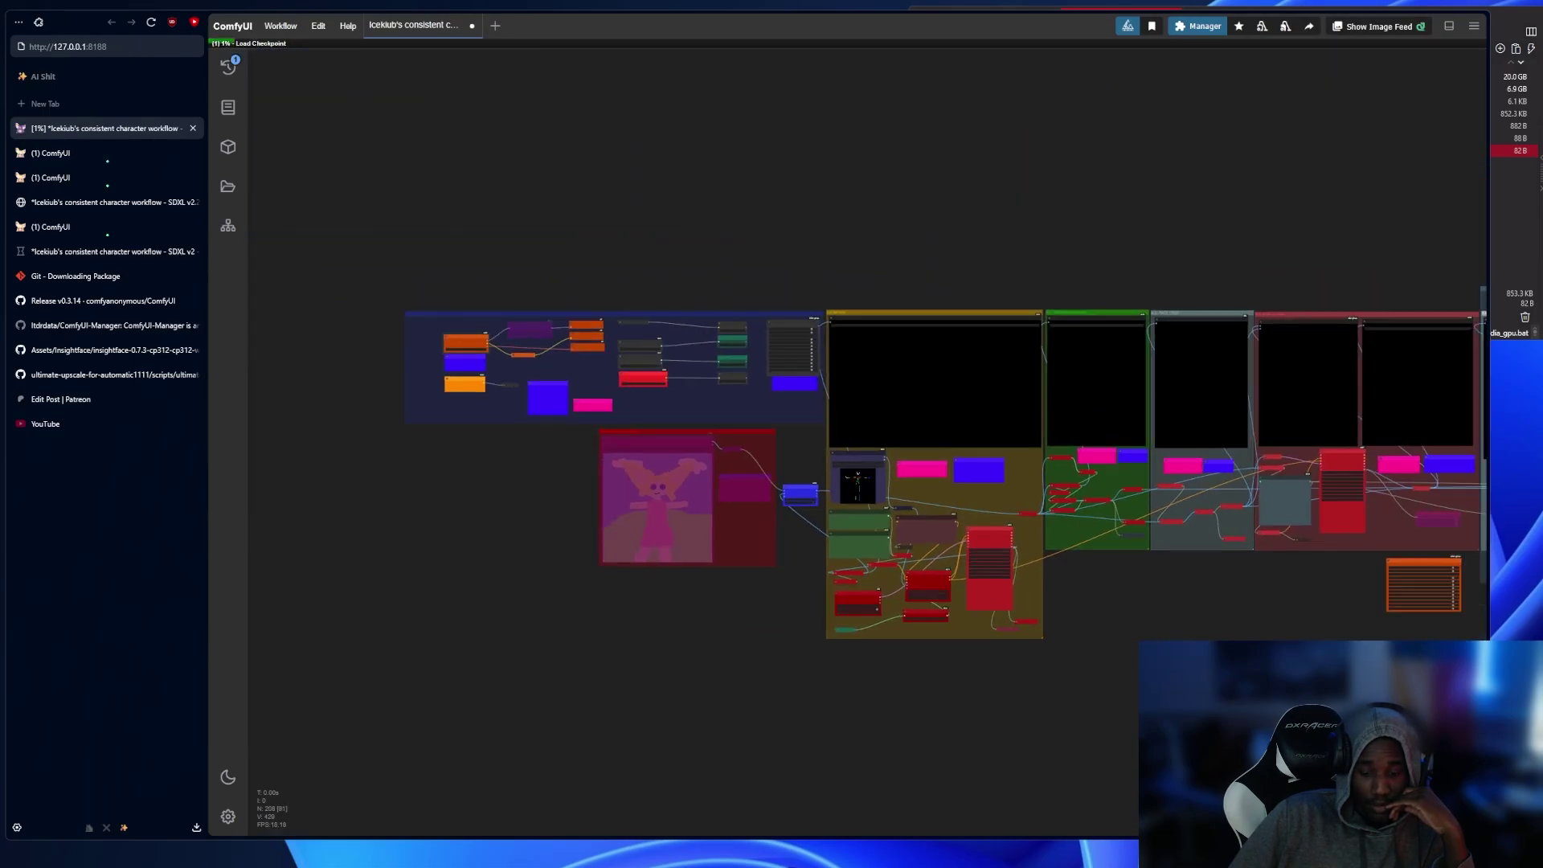
Step: Watch the T-pose and face-crop groups as the character images generate
scroll(1133, 647, "right", 2)
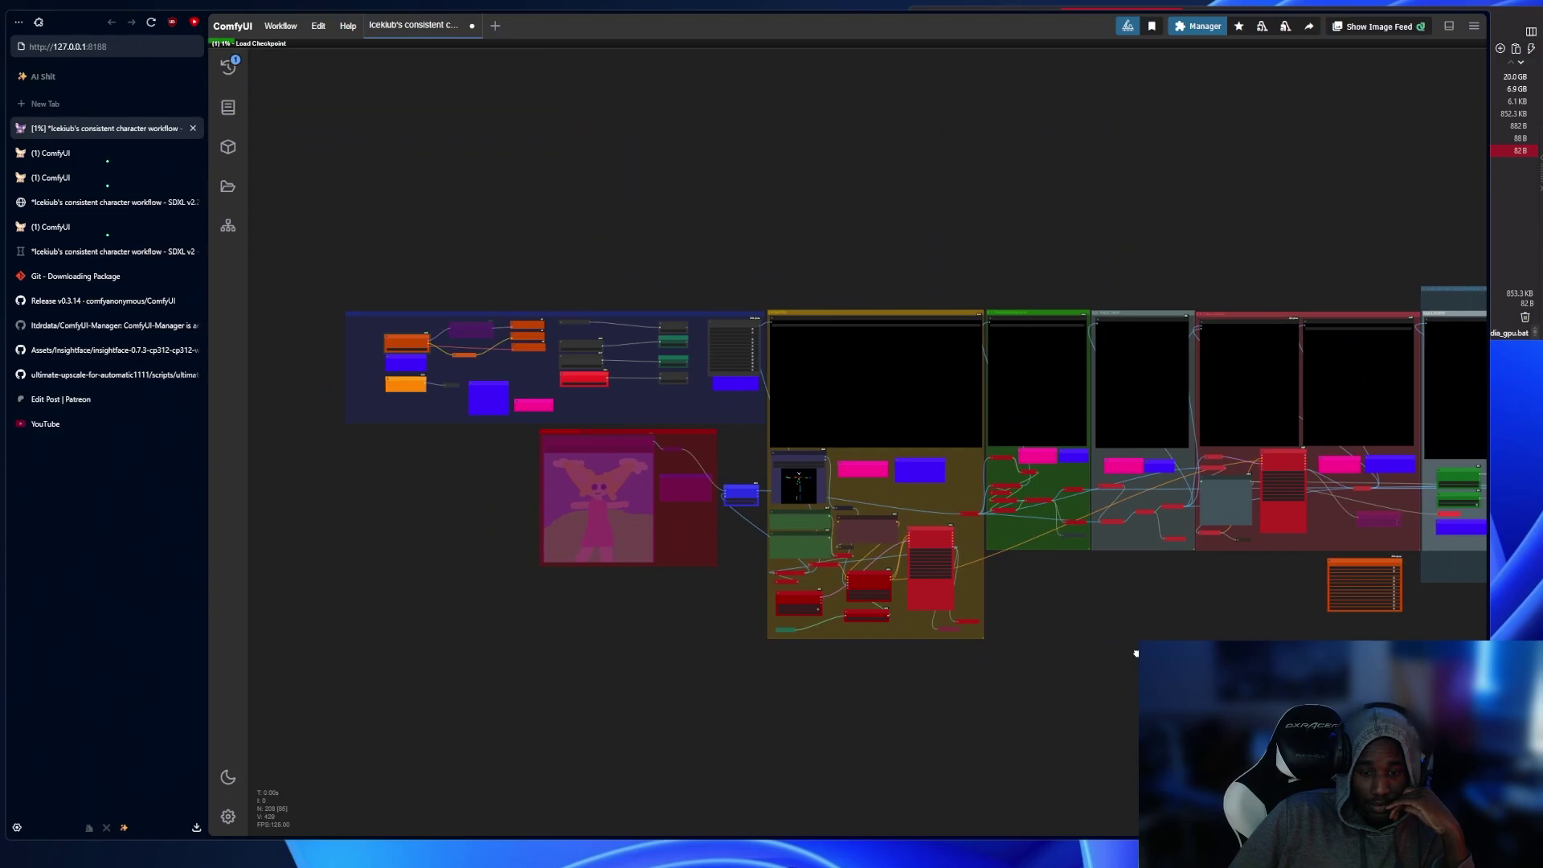
scroll(1133, 648, "right", 5)
scroll(1021, 652, "down", 2)
scroll(730, 654, "up", 1)
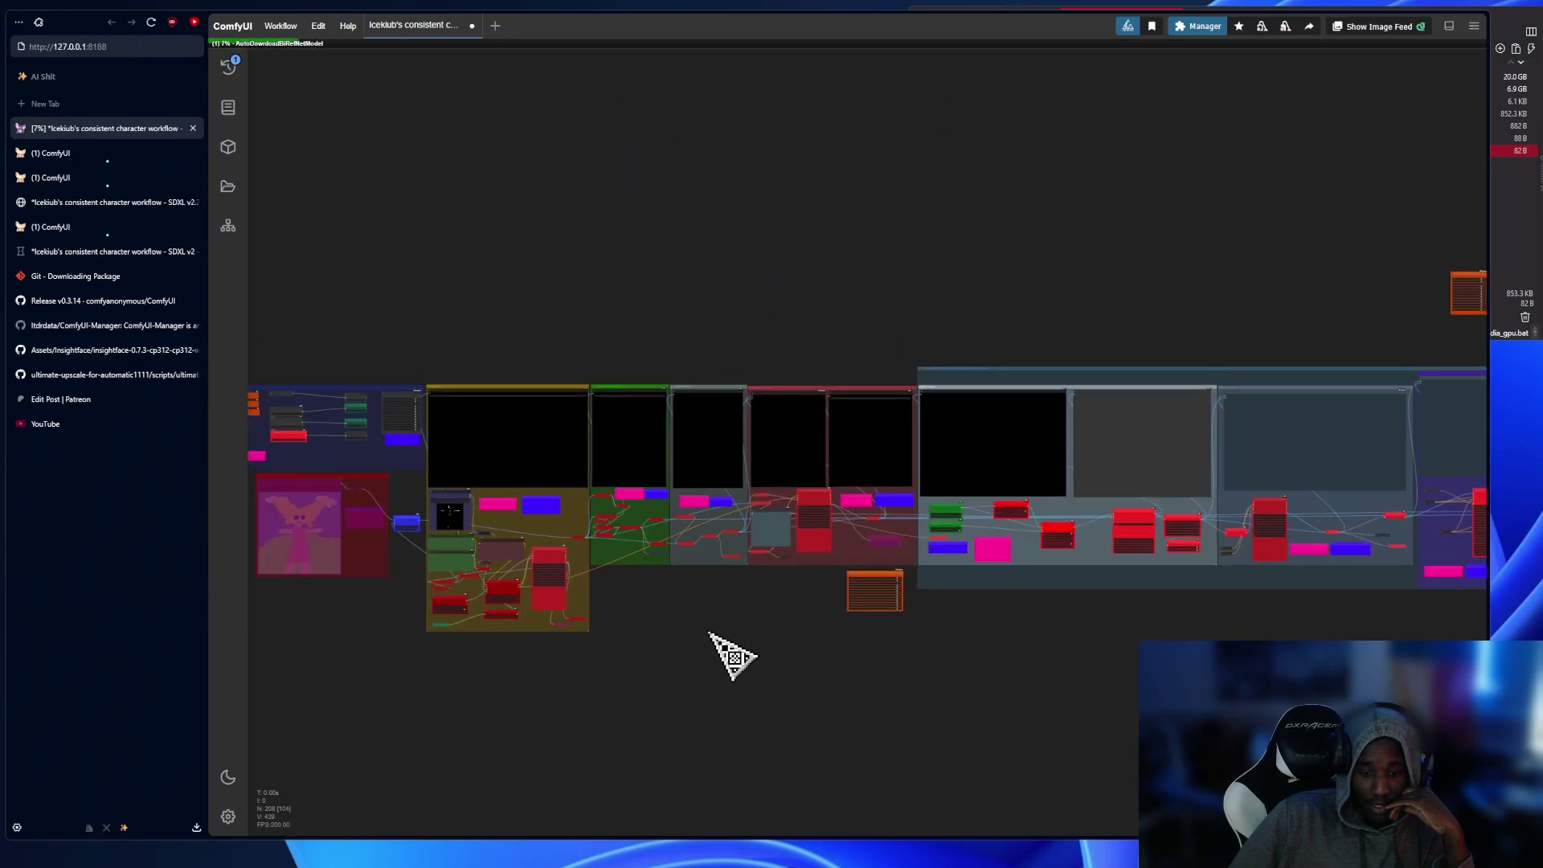
scroll(655, 630, "up", 4)
left_click_drag(655, 630, 880, 635)
scroll(852, 611, "up", 3)
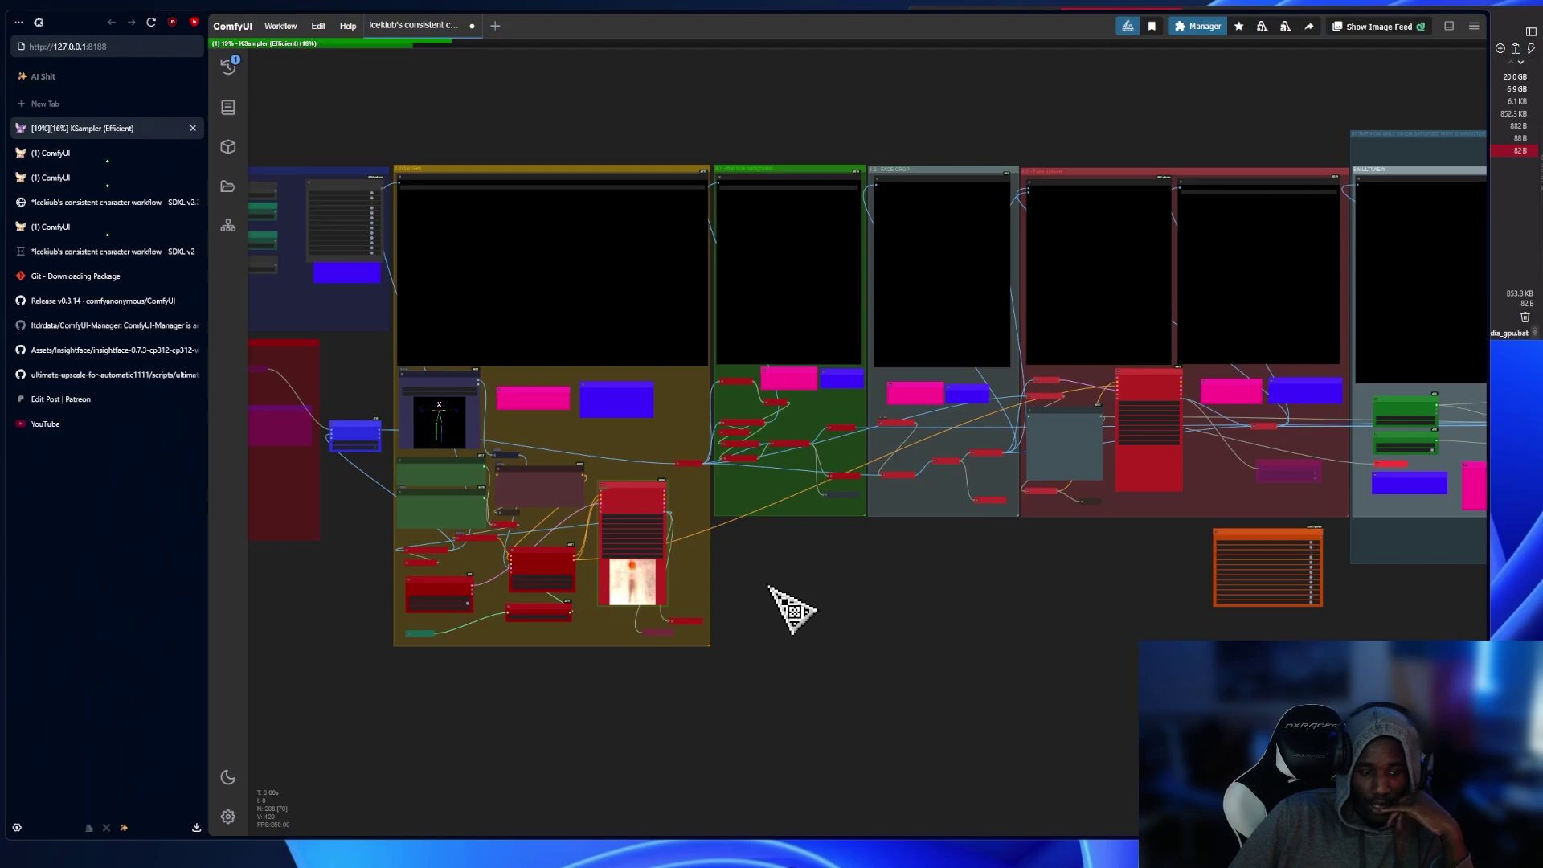
scroll(724, 607, "up", 5)
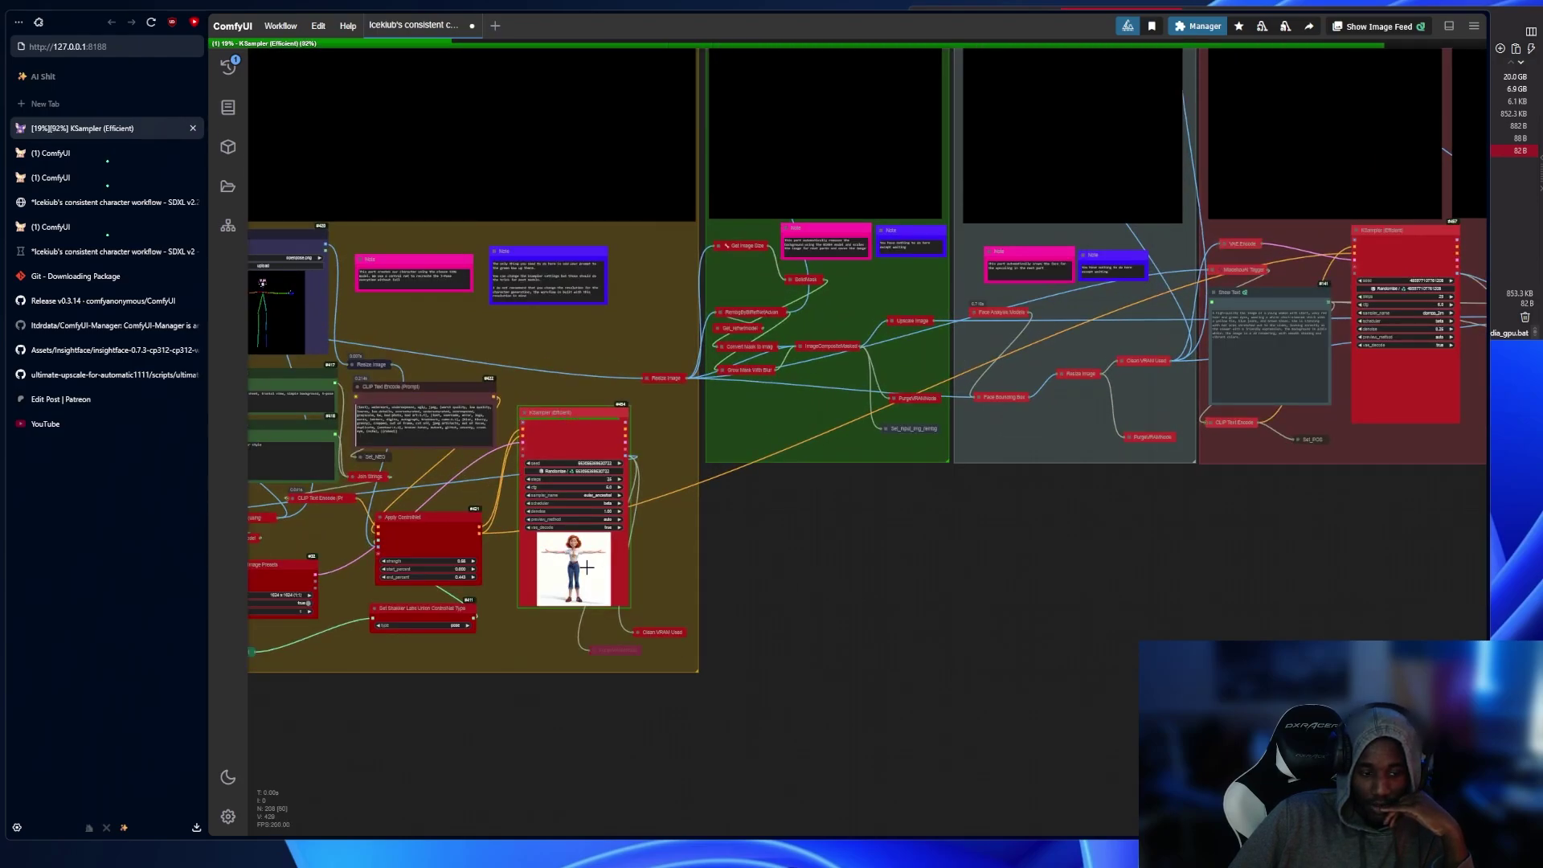
scroll(925, 595, "down", 3)
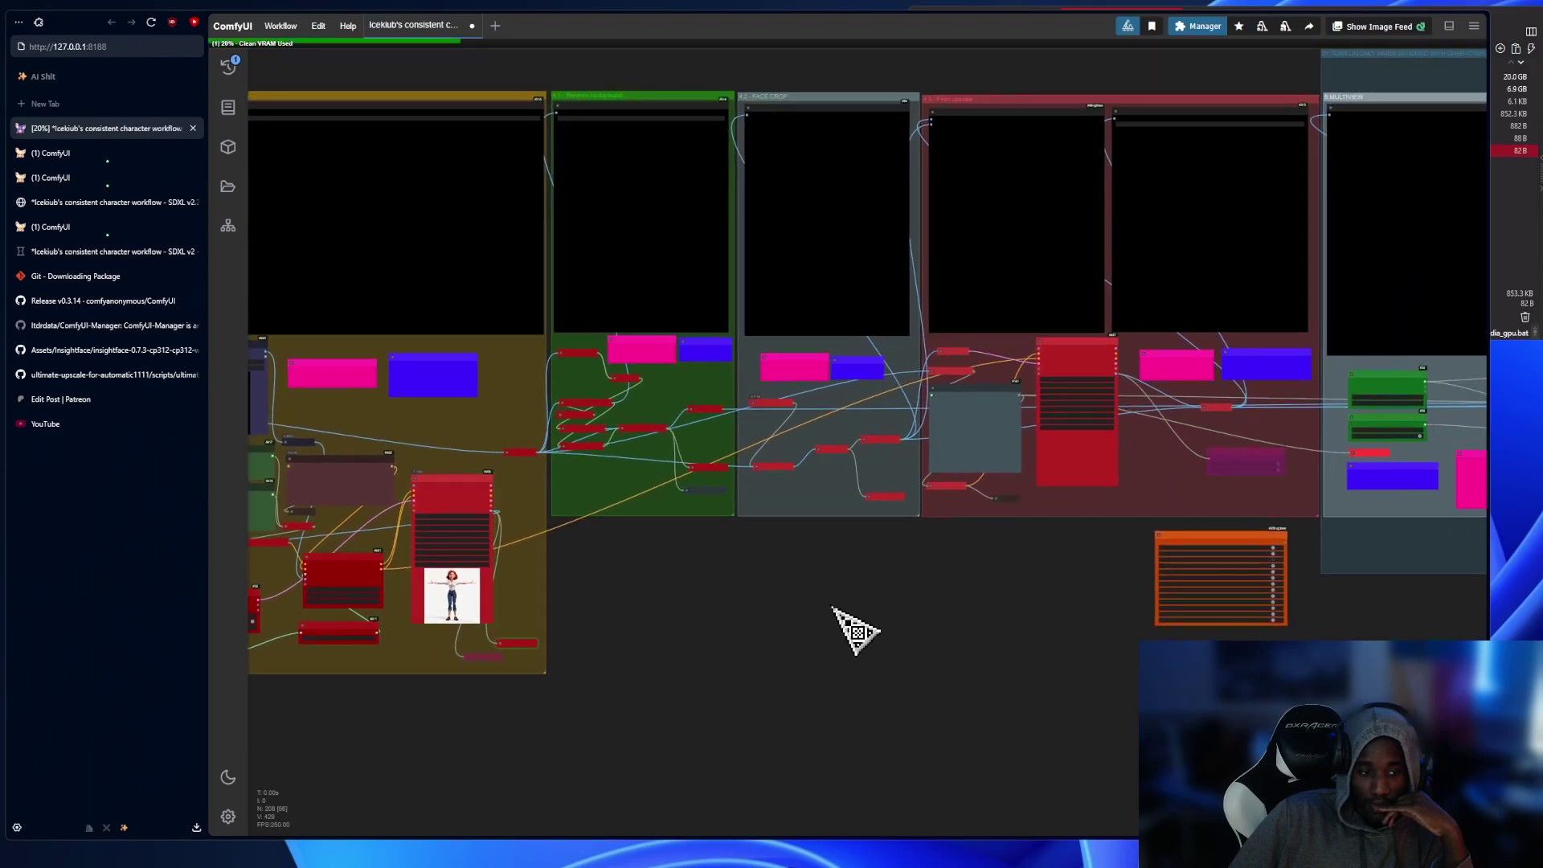
scroll(856, 631, "down", 2)
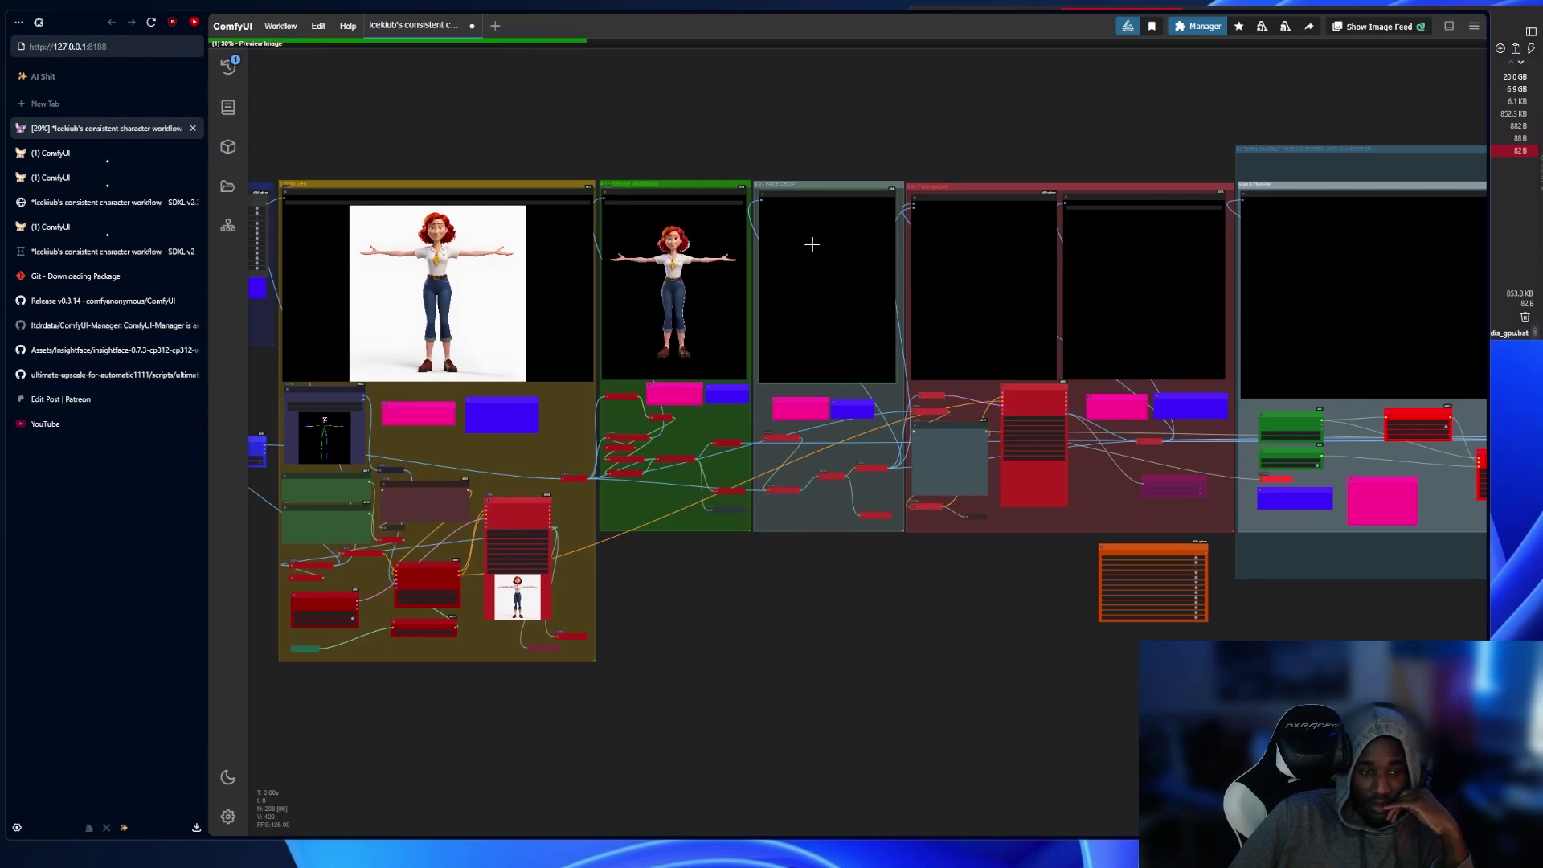
left_click_drag(1003, 619, 707, 628)
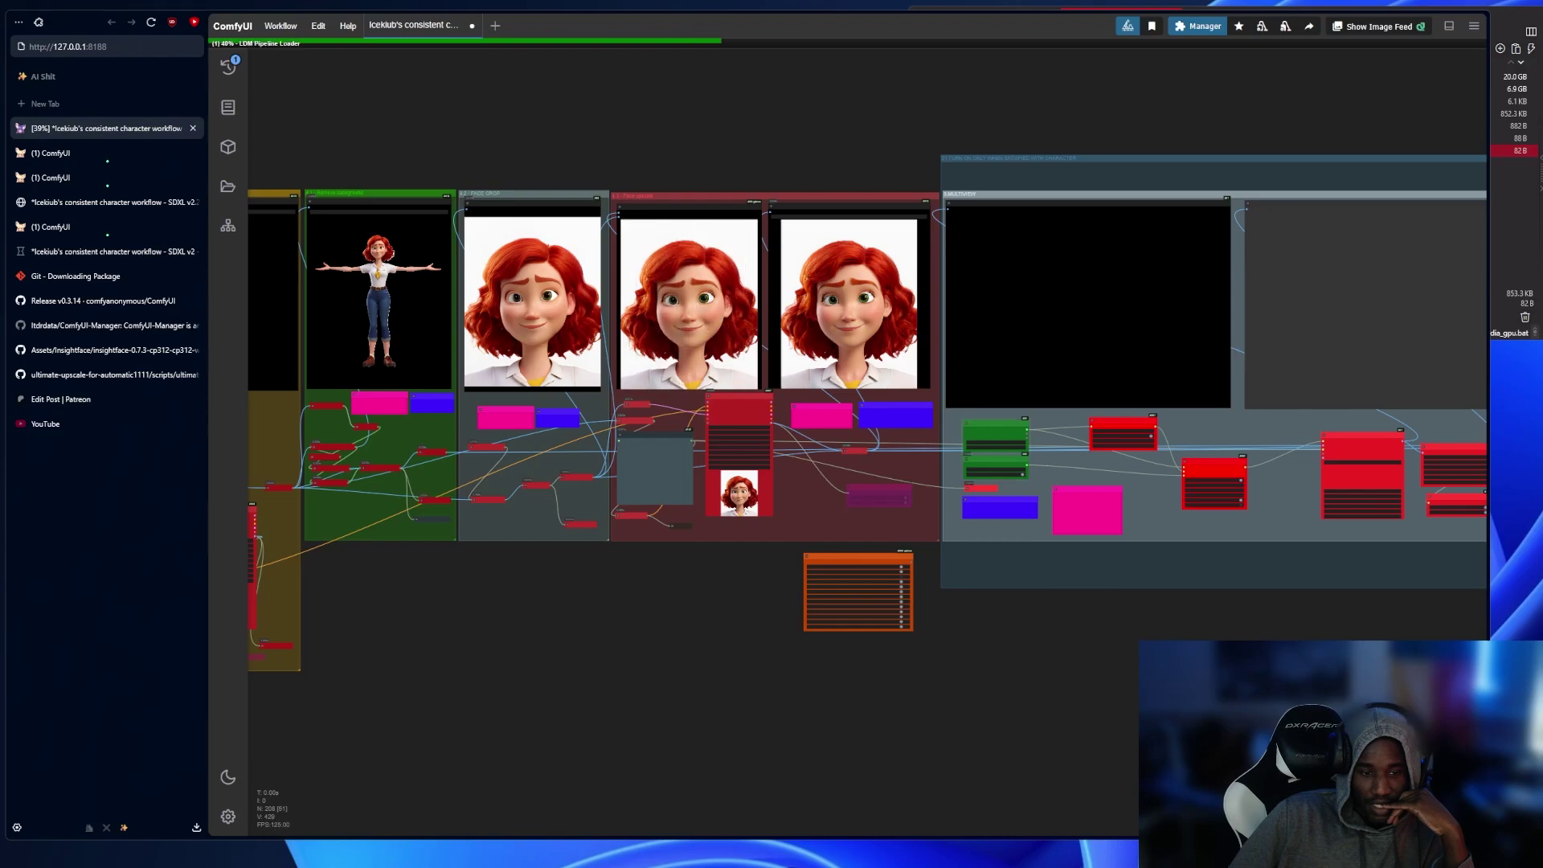
Step: Move to the 5.MULTIVIEW group and review the cmd.exe console log
left_click_drag(1179, 702, 837, 702)
scroll(932, 506, "up", 5)
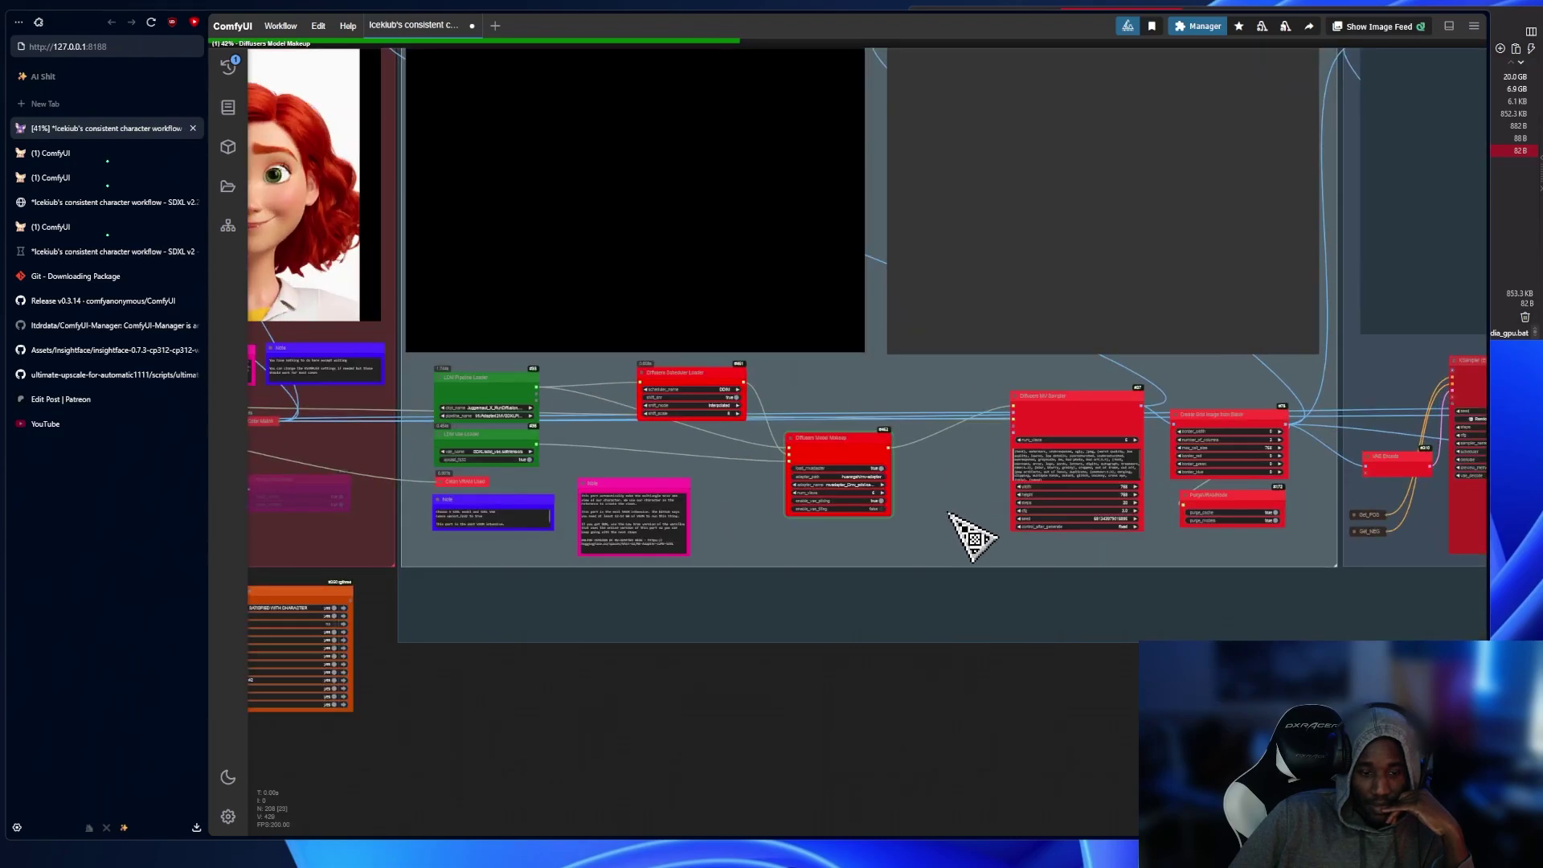
left_click_drag(858, 203, 835, 278)
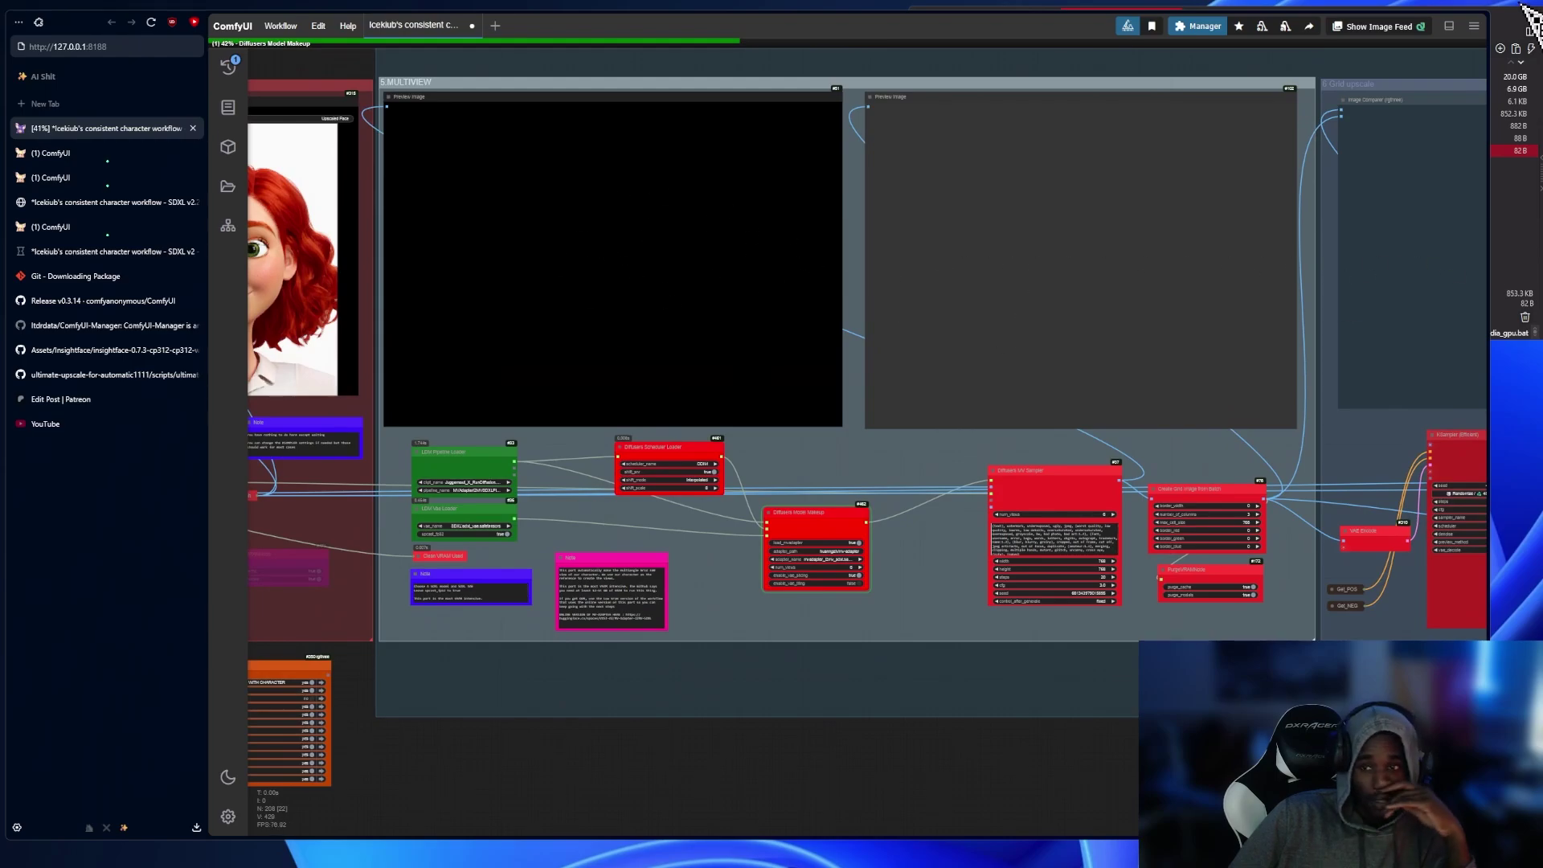
key("alt+Tab")
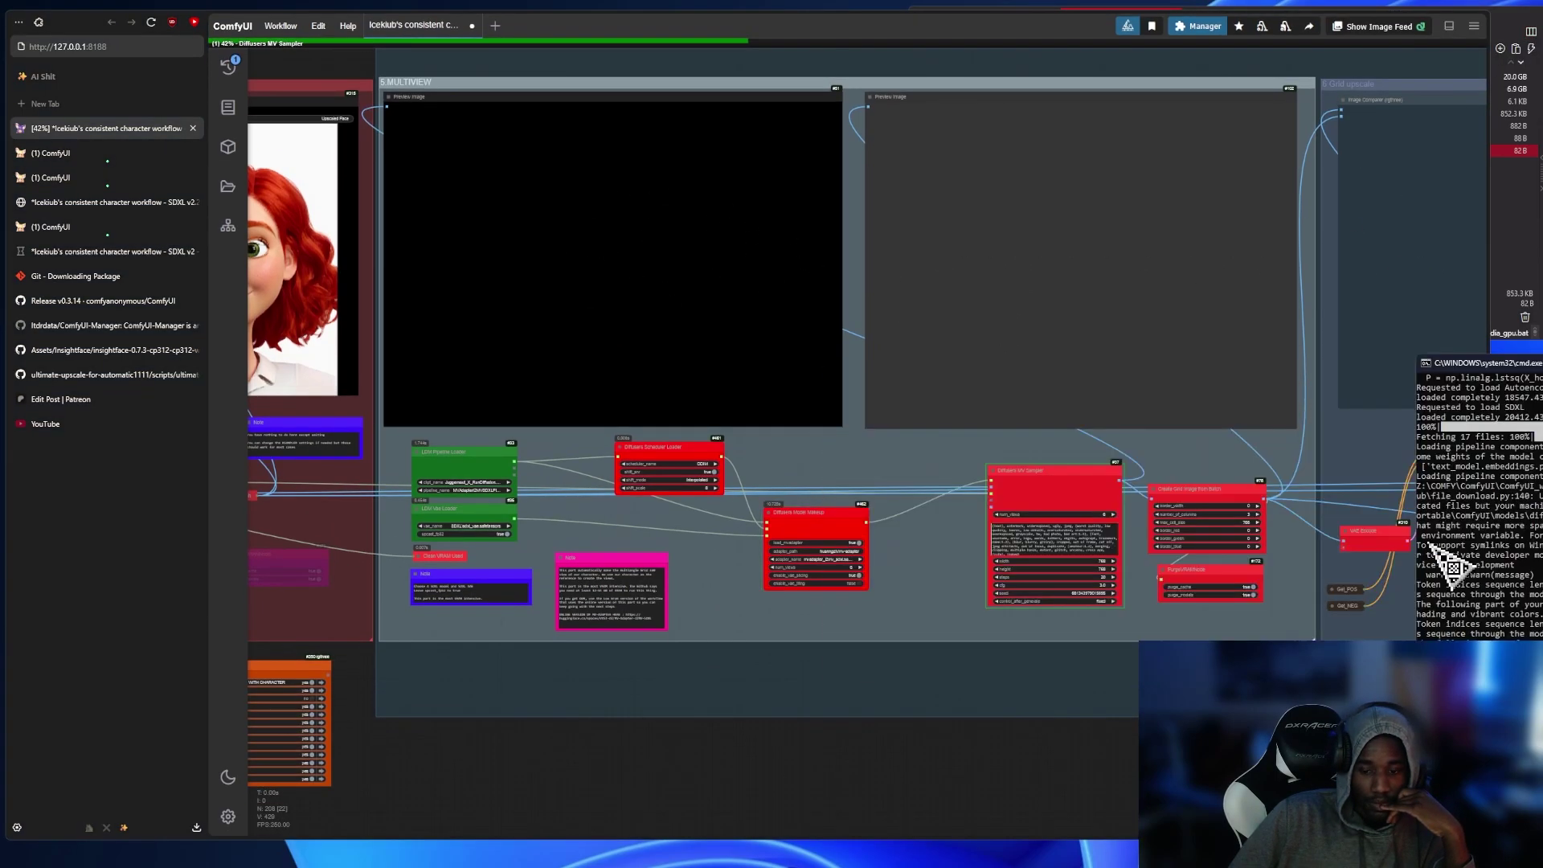
left_click_drag(1190, 551, 1447, 551)
left_click_drag(1479, 363, 595, 523)
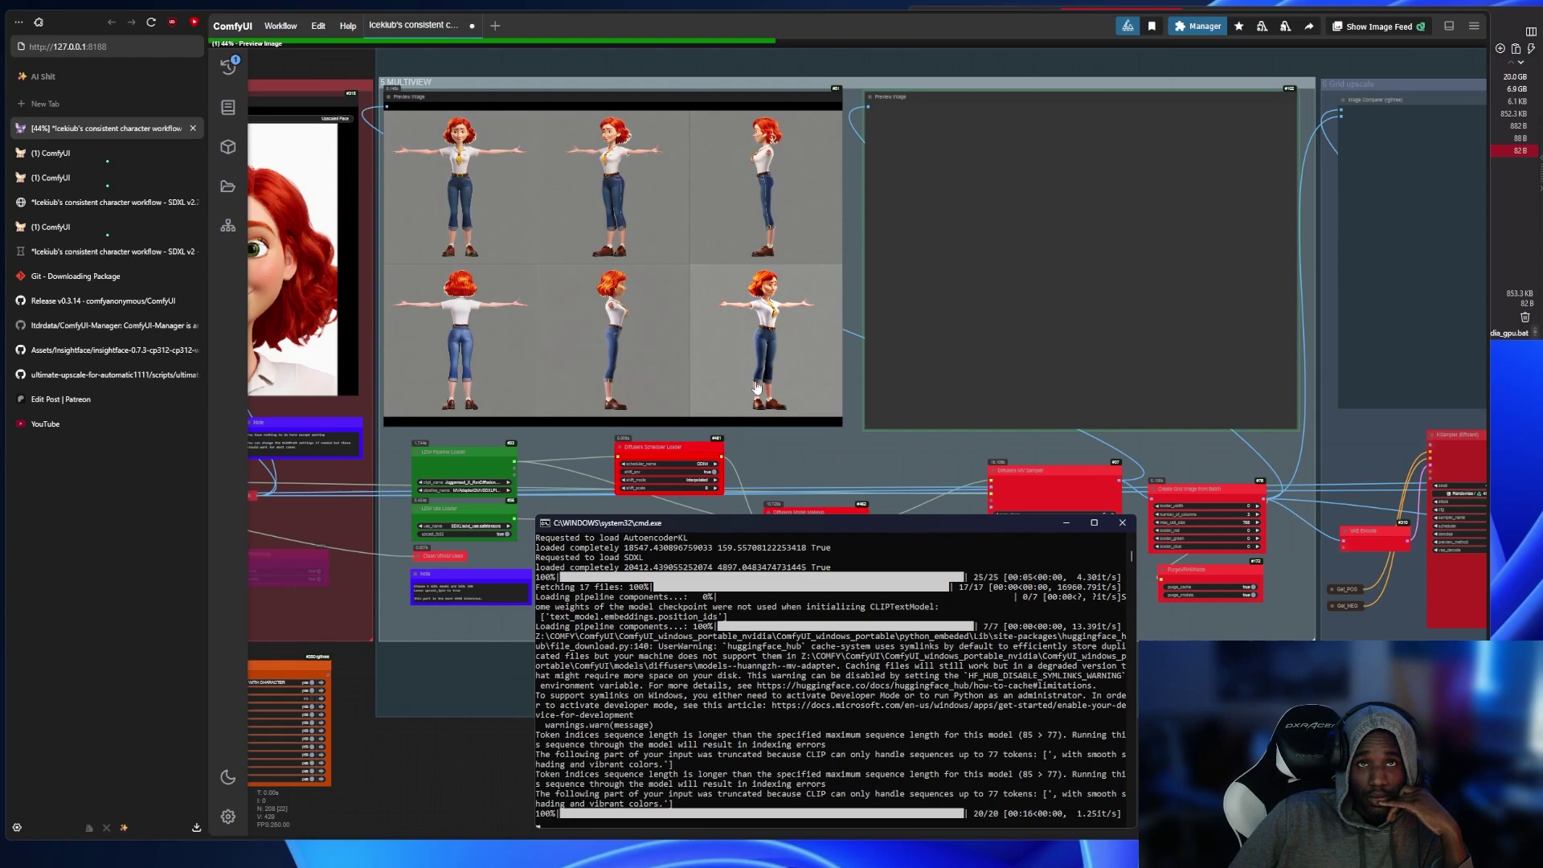
left_click(932, 474)
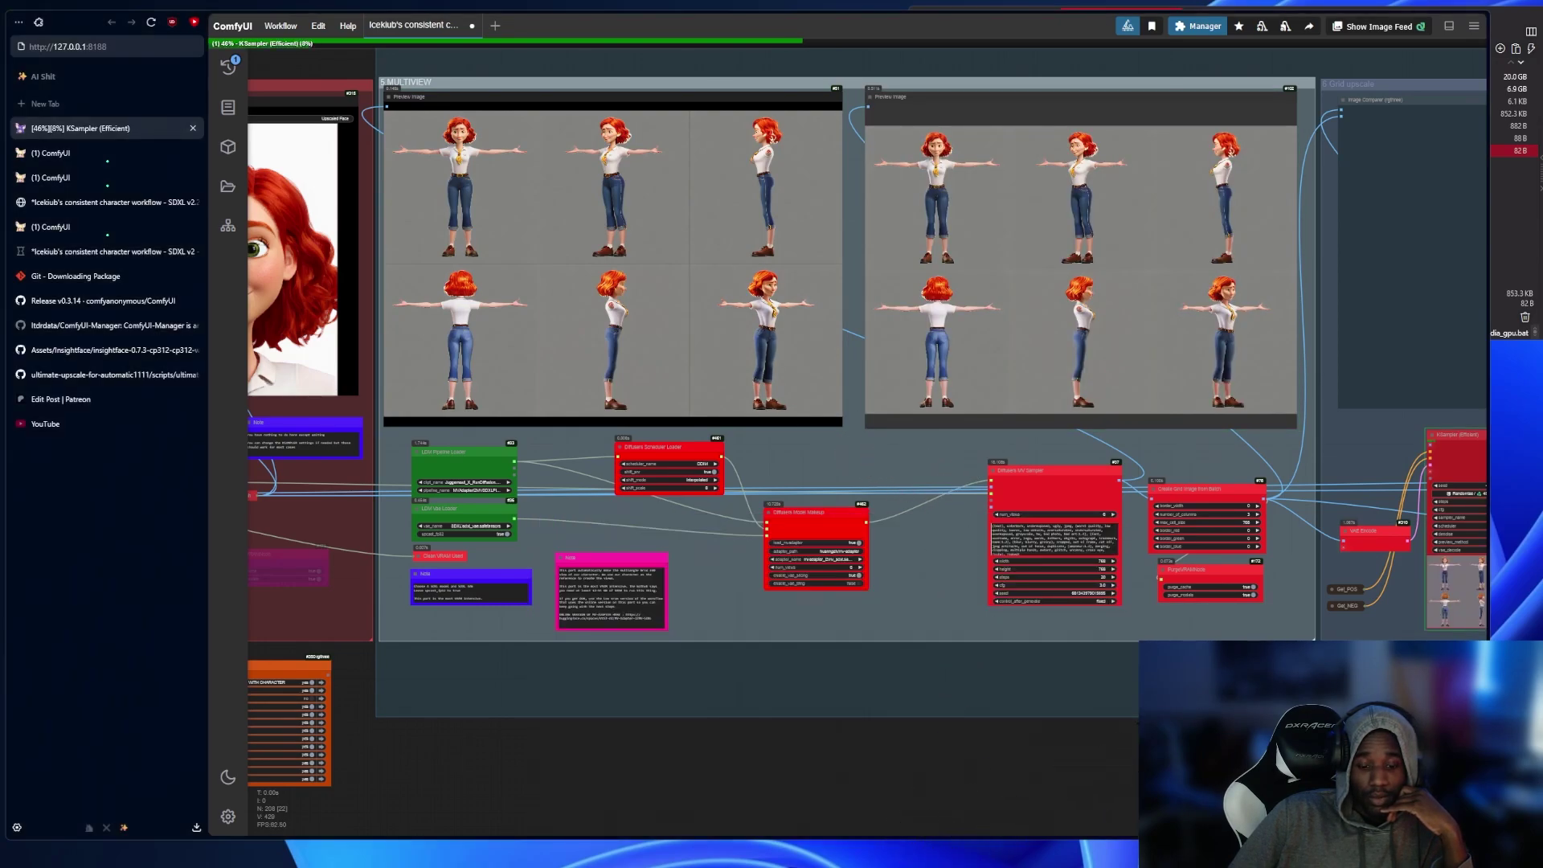
Step: Zoom into the multiview Preview Image grids of six turnaround views
left_click_drag(1279, 728, 552, 734)
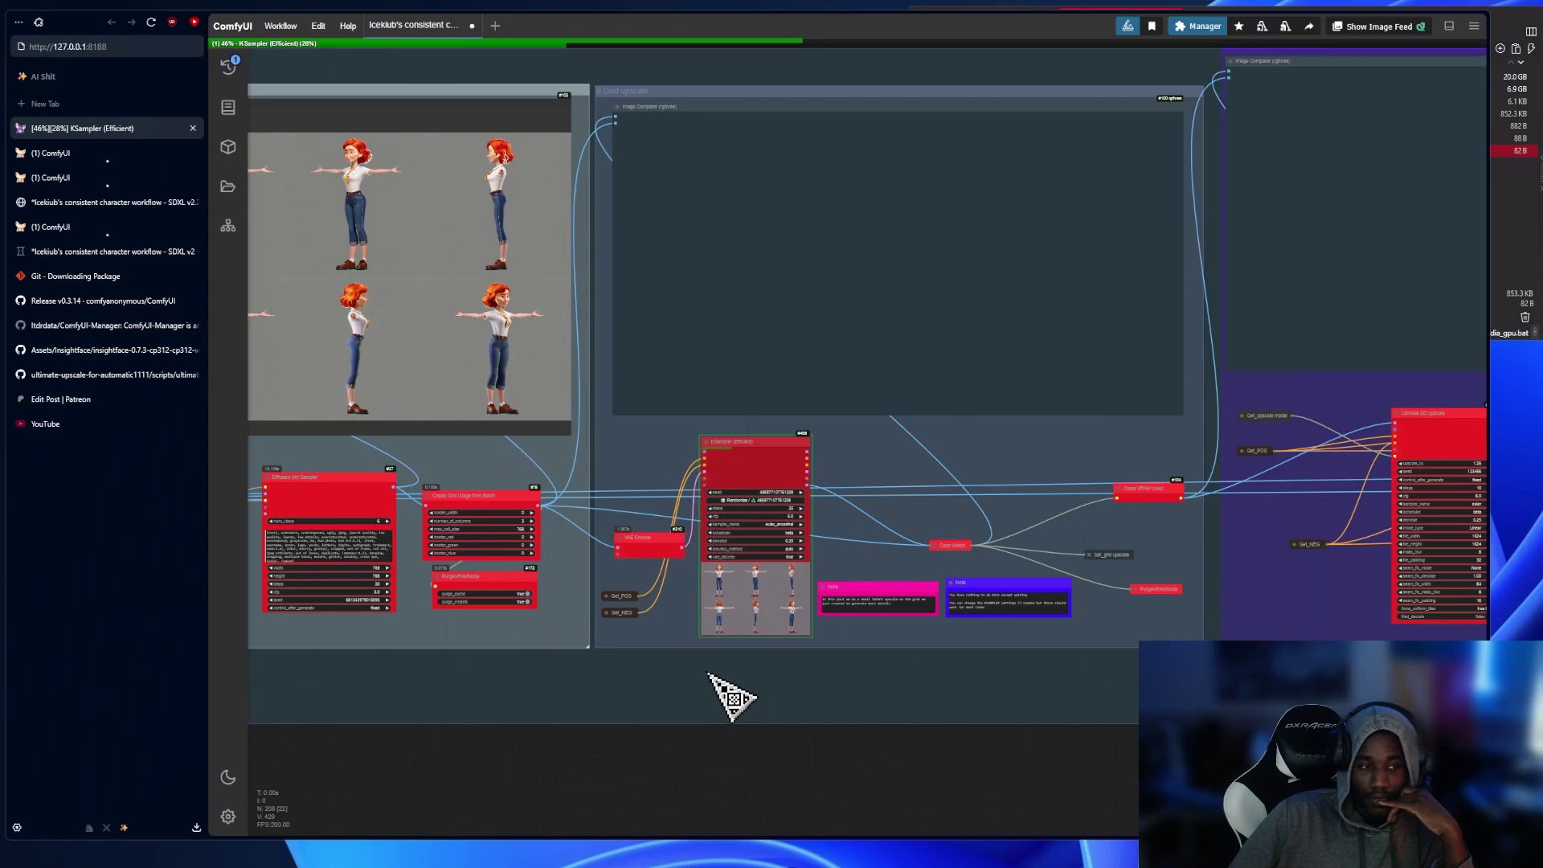
left_click_drag(731, 698, 1094, 699)
scroll(828, 201, "up", 5)
scroll(831, 203, "up", 2)
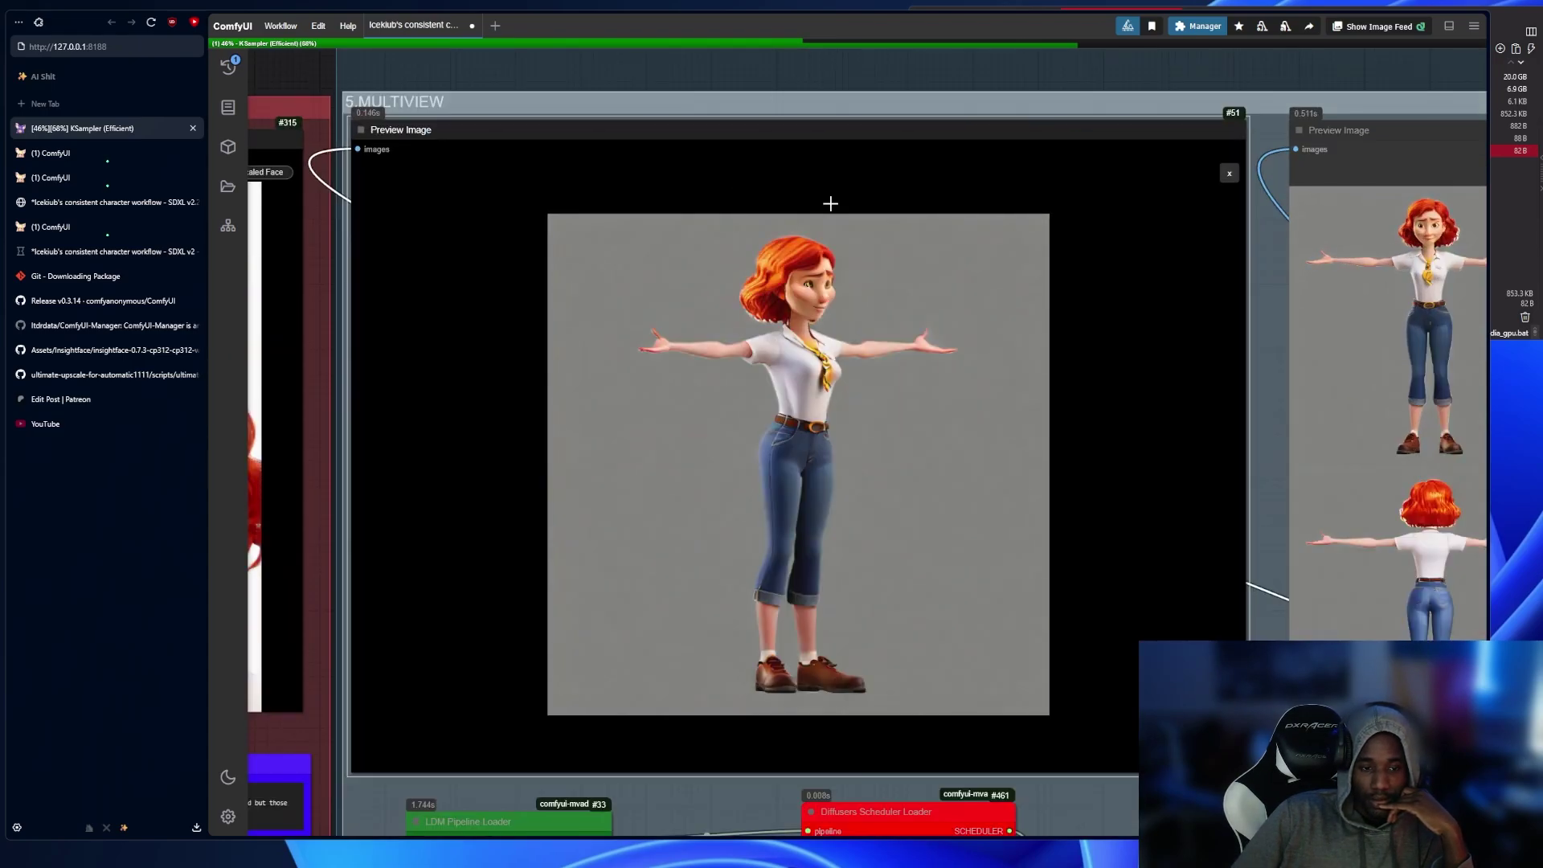
scroll(831, 203, "down", 10)
scroll(641, 278, "up", 5)
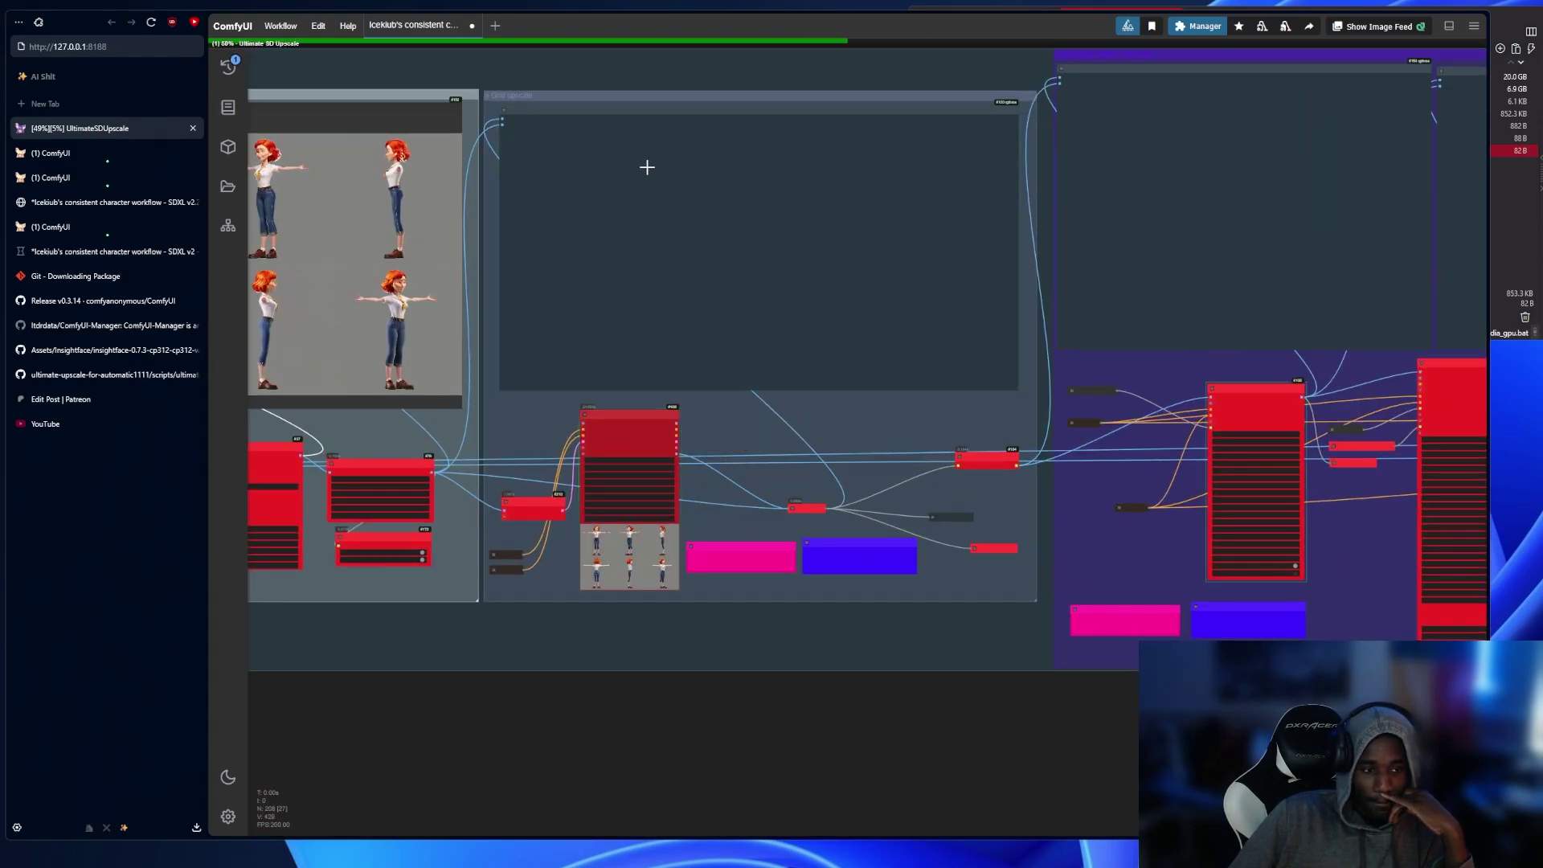
Step: Zoom through the Grid upscale group and check upscale progress in the console
scroll(635, 169, "up", 2)
scroll(482, 193, "up", 3)
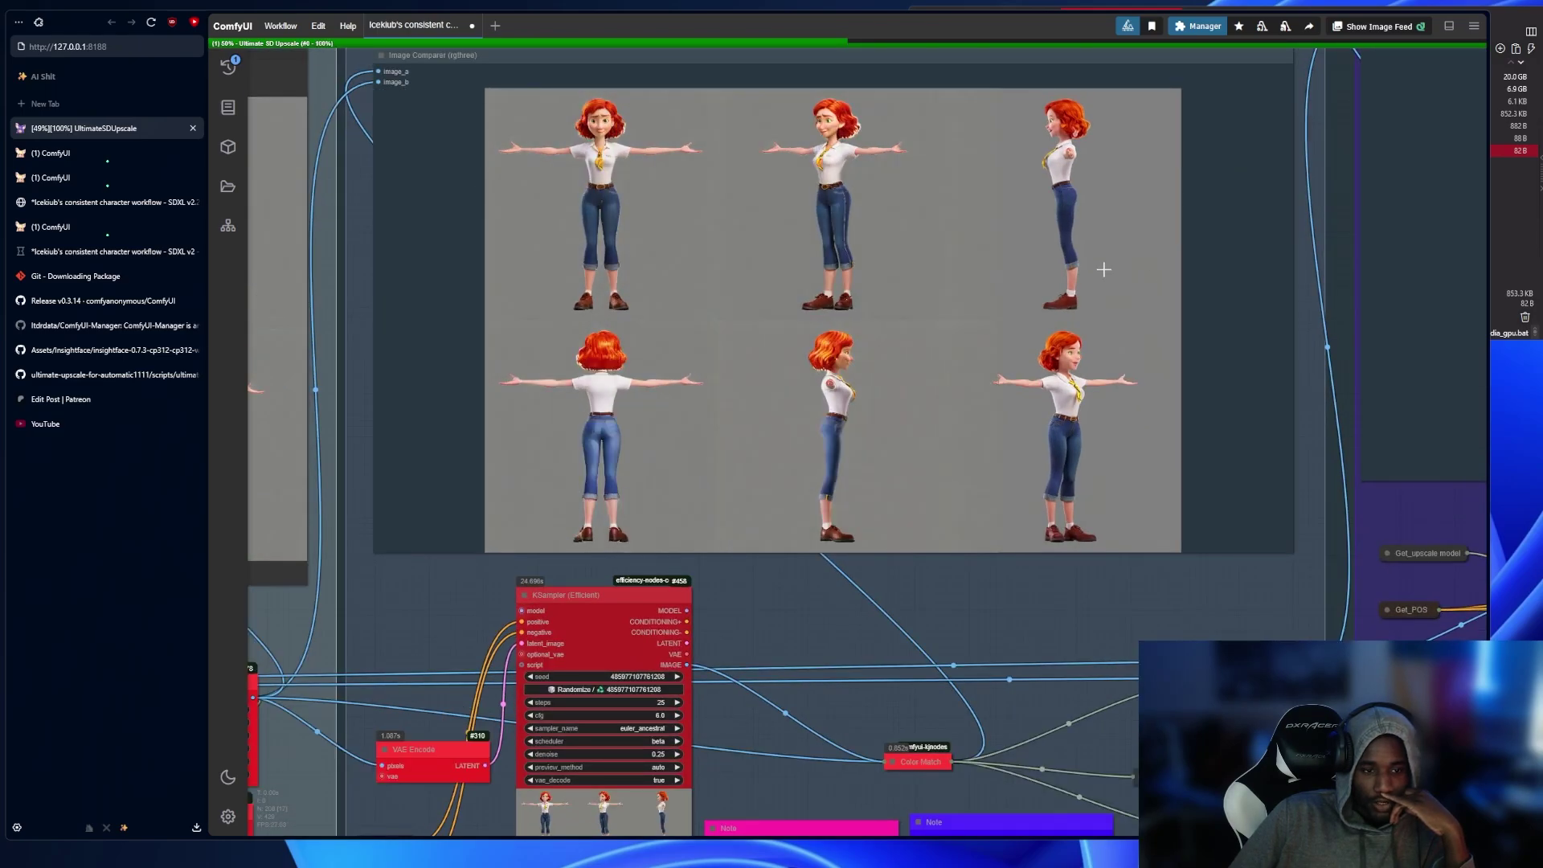
scroll(792, 277, "down", 6)
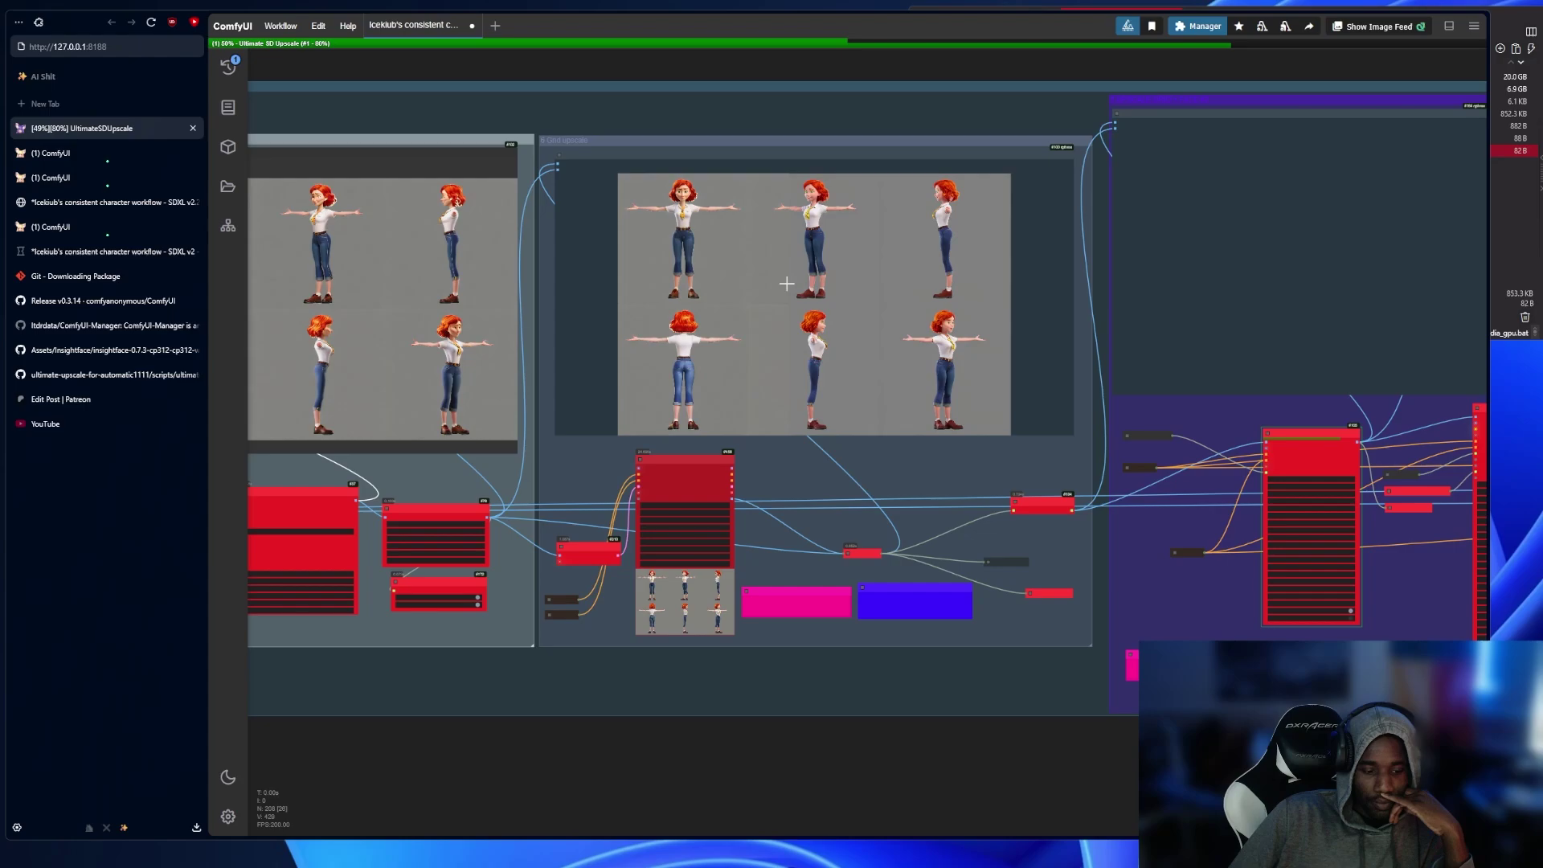
scroll(611, 659, "up", 5)
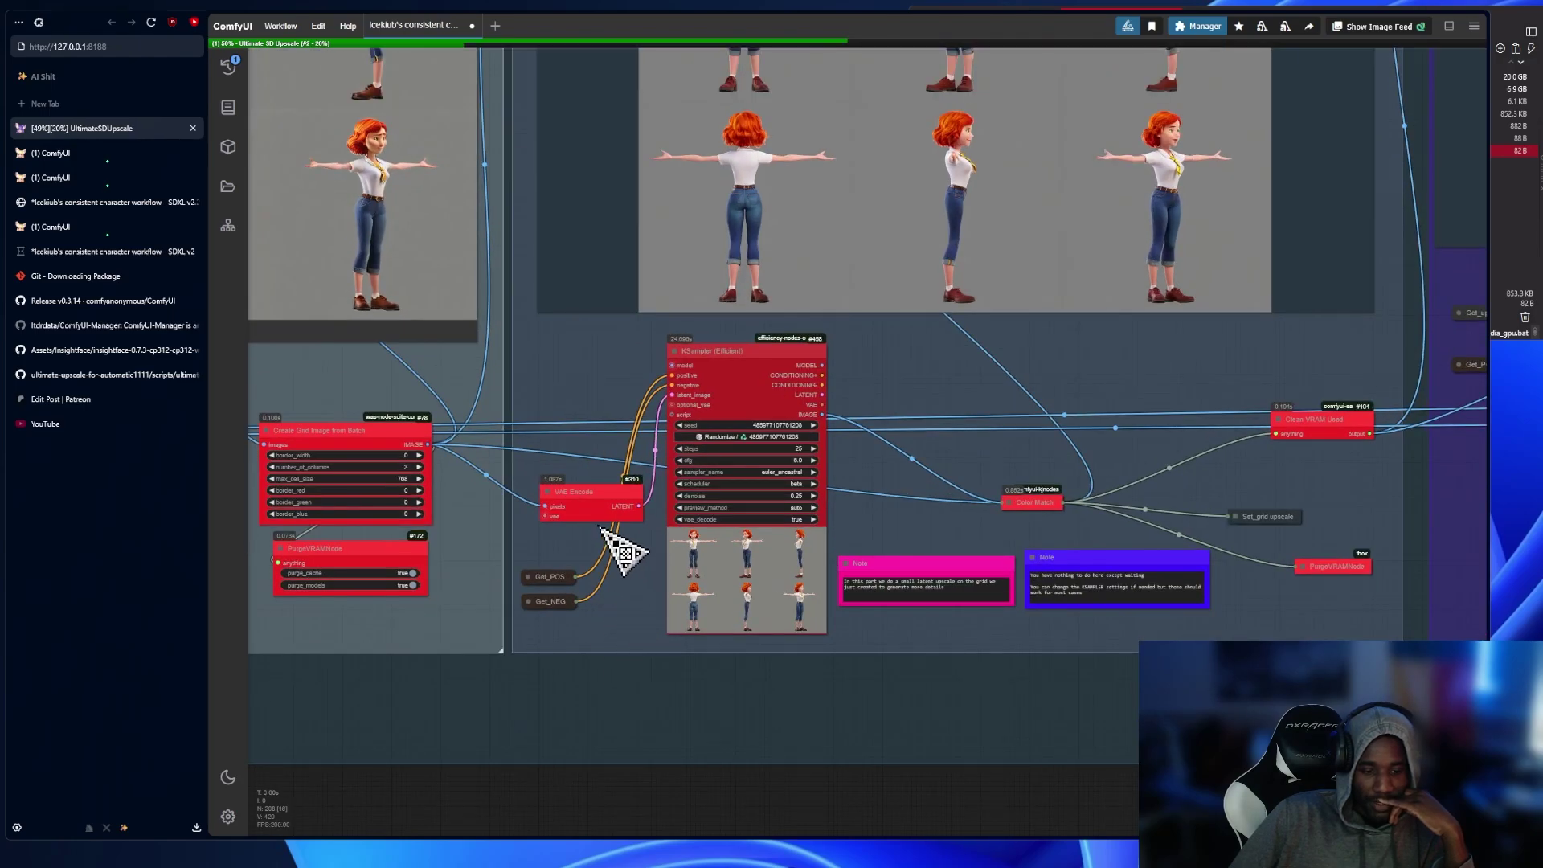
scroll(623, 550, "down", 5)
scroll(836, 615, "down", 5)
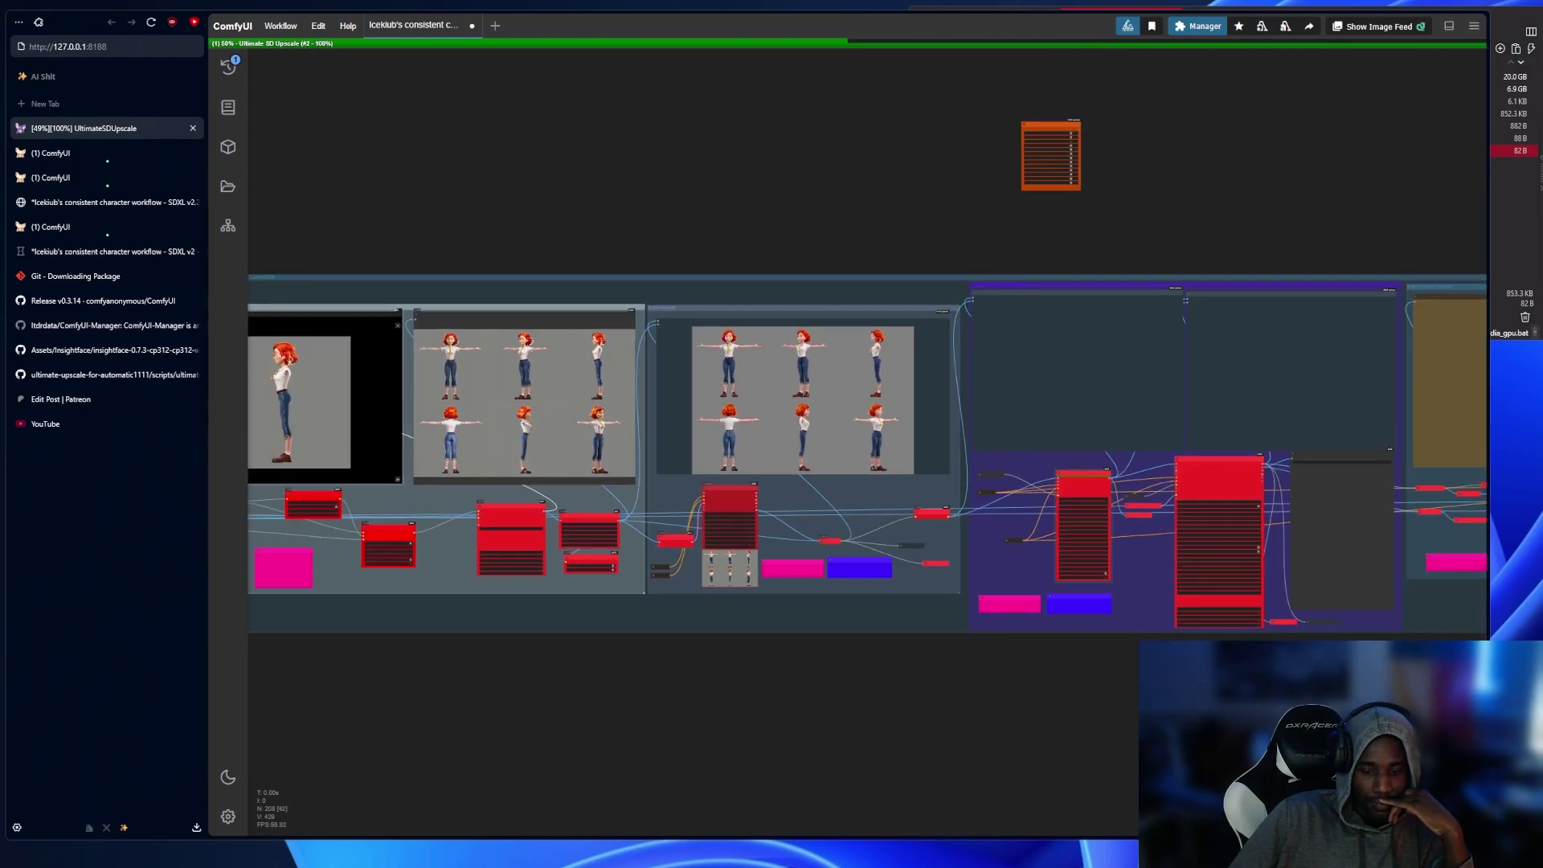
scroll(1137, 648, "up", 3)
scroll(876, 704, "up", 3)
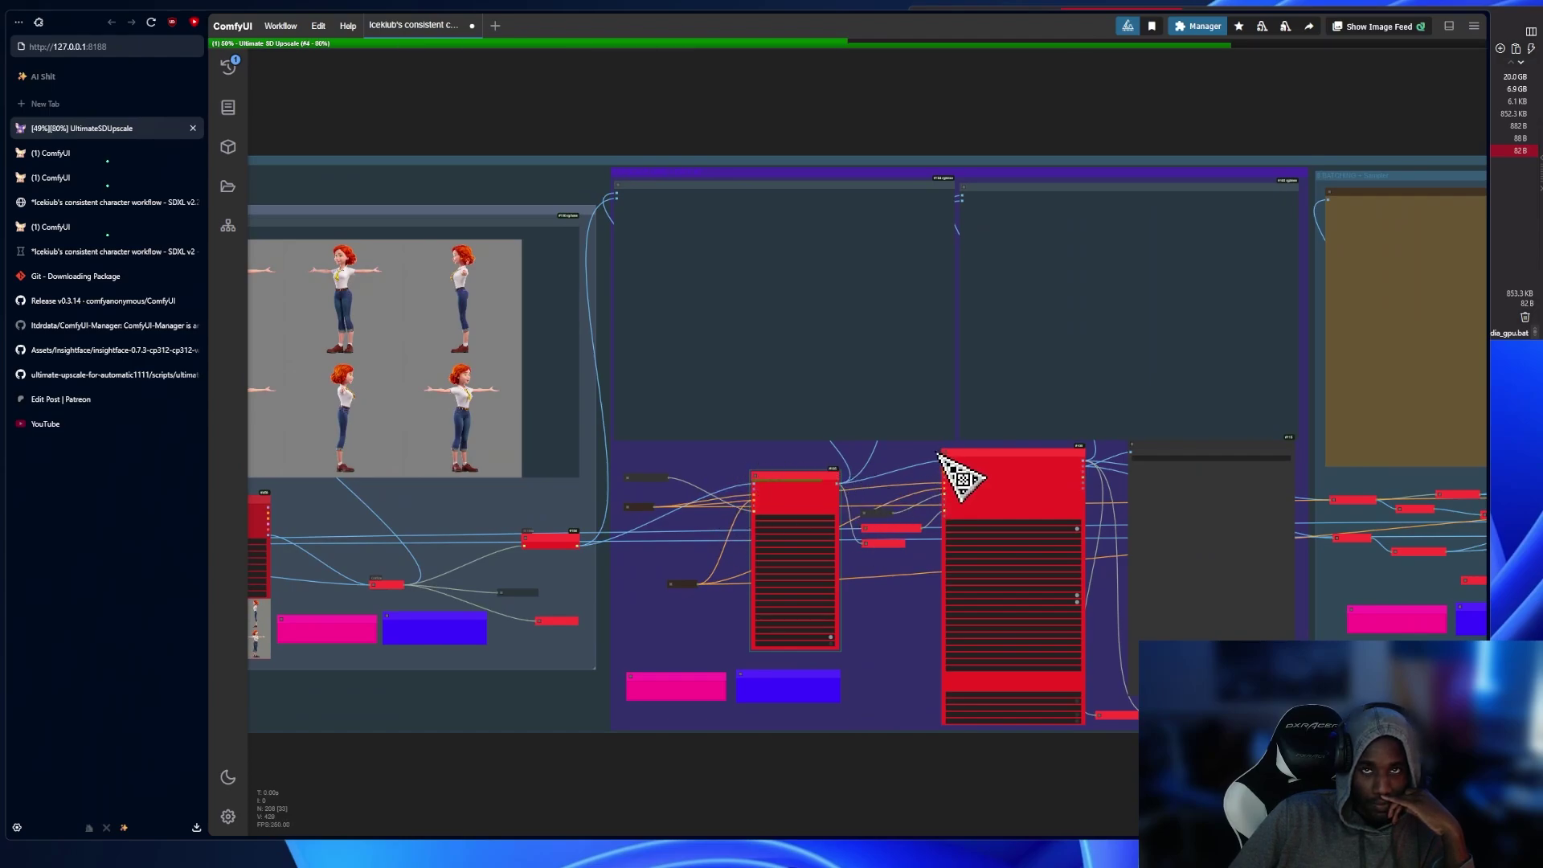
key("alt+Tab")
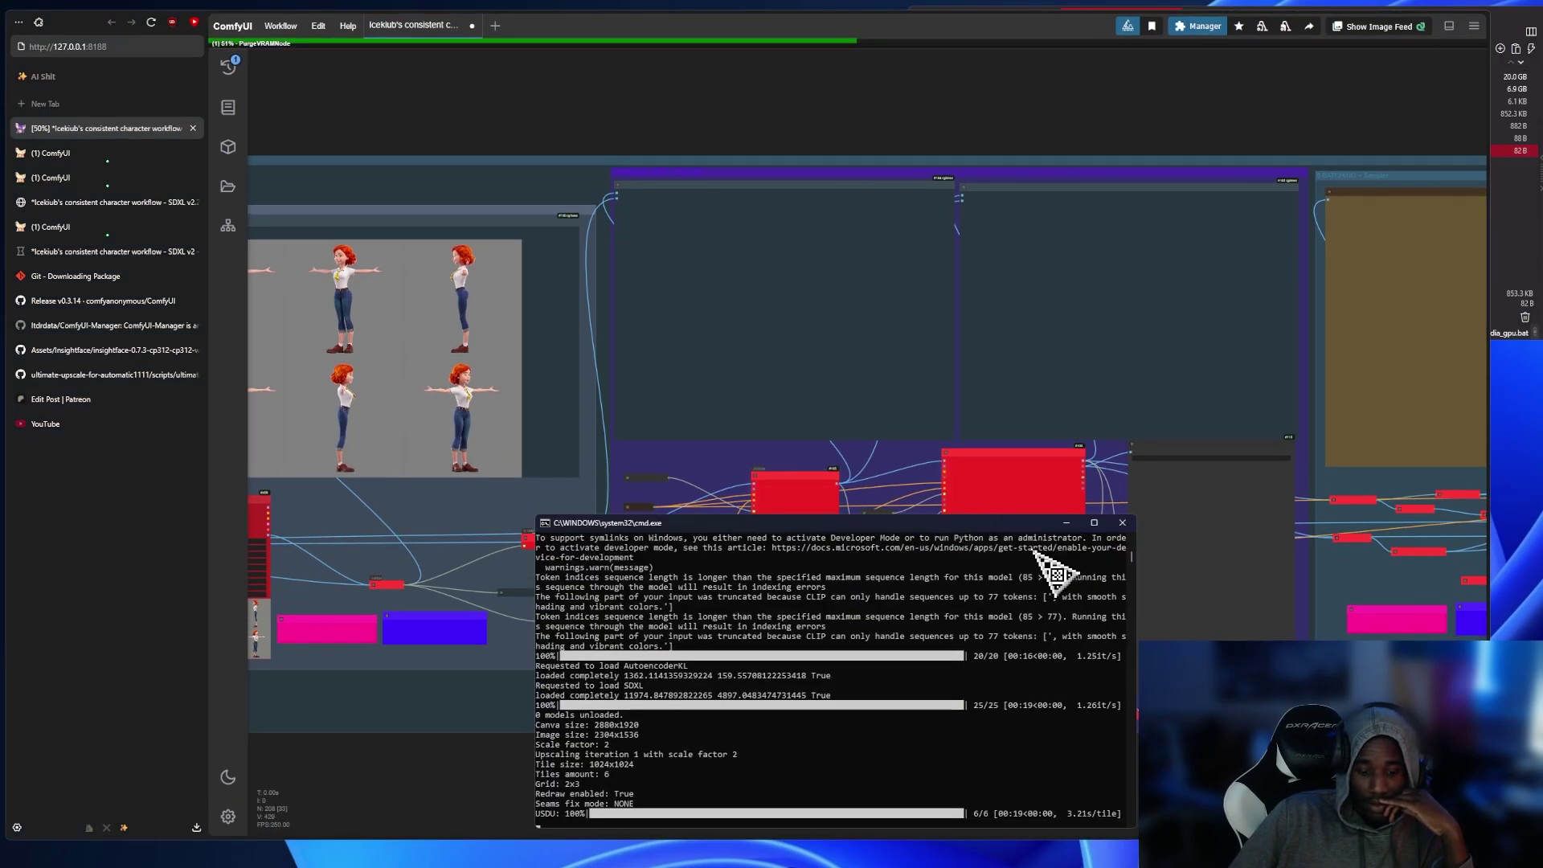
left_click(892, 369)
Step: Inspect the FaceDetailer's saved close-up face portraits
scroll(892, 369, "up", 3)
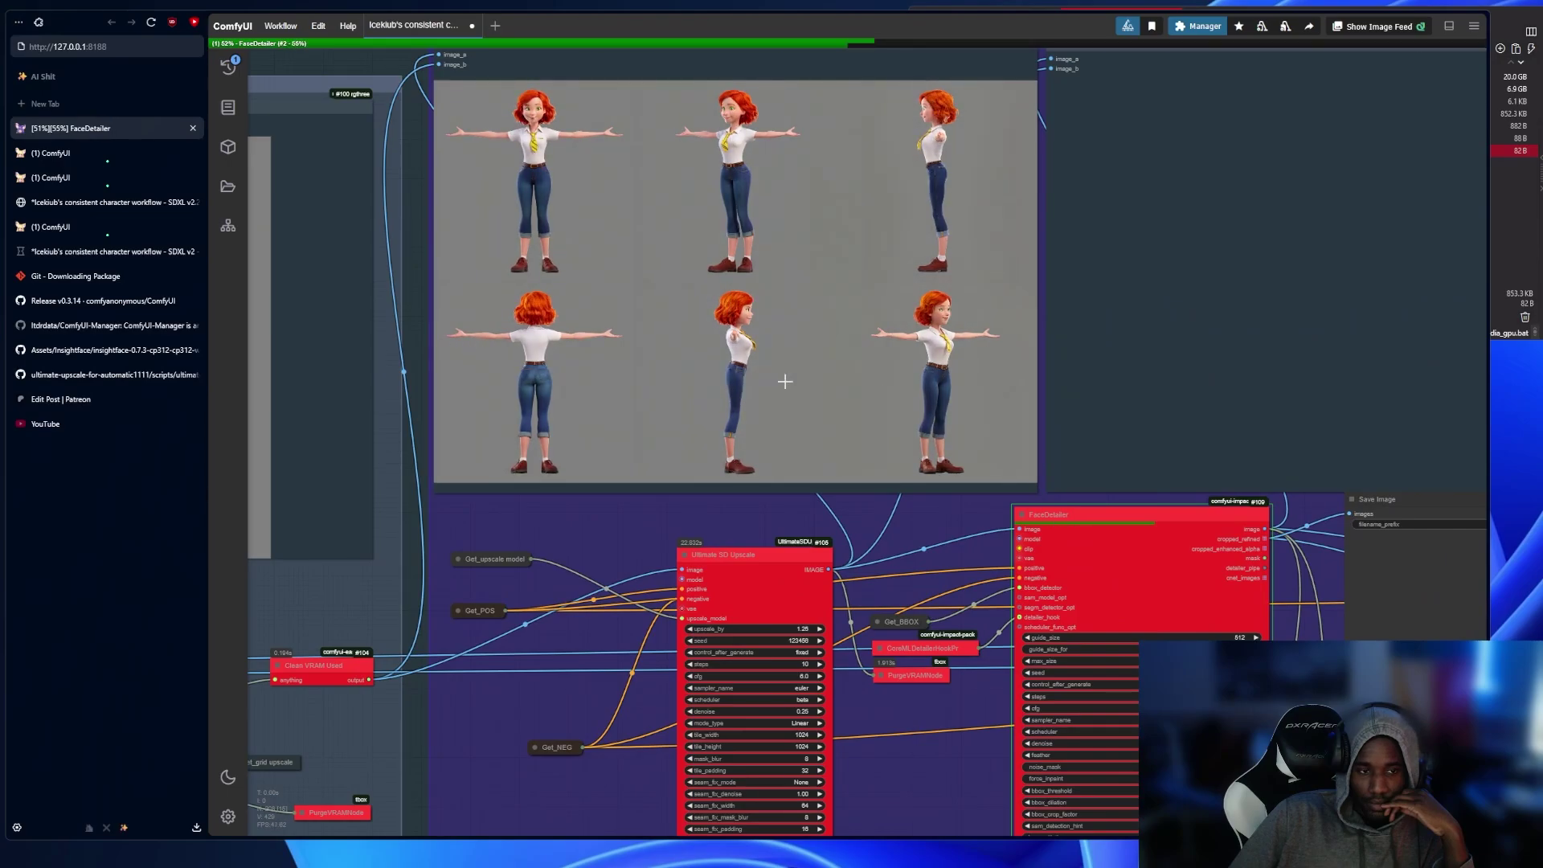
scroll(514, 410, "up", 6)
scroll(379, 379, "down", 5)
scroll(543, 407, "down", 2)
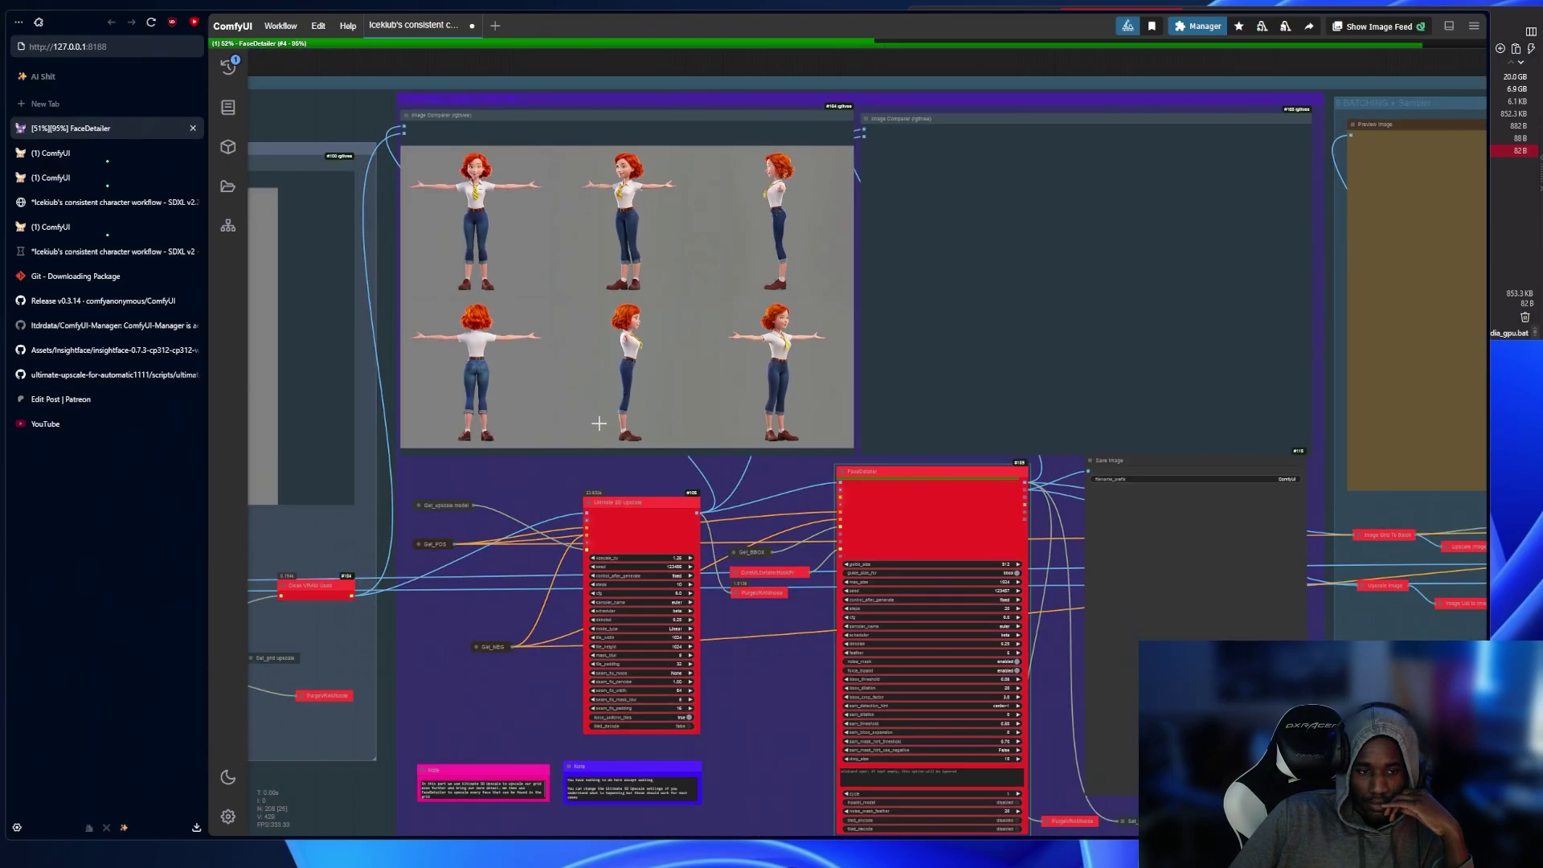
scroll(603, 423, "down", 2)
scroll(889, 672, "up", 2)
scroll(867, 172, "up", 2)
scroll(867, 173, "up", 3)
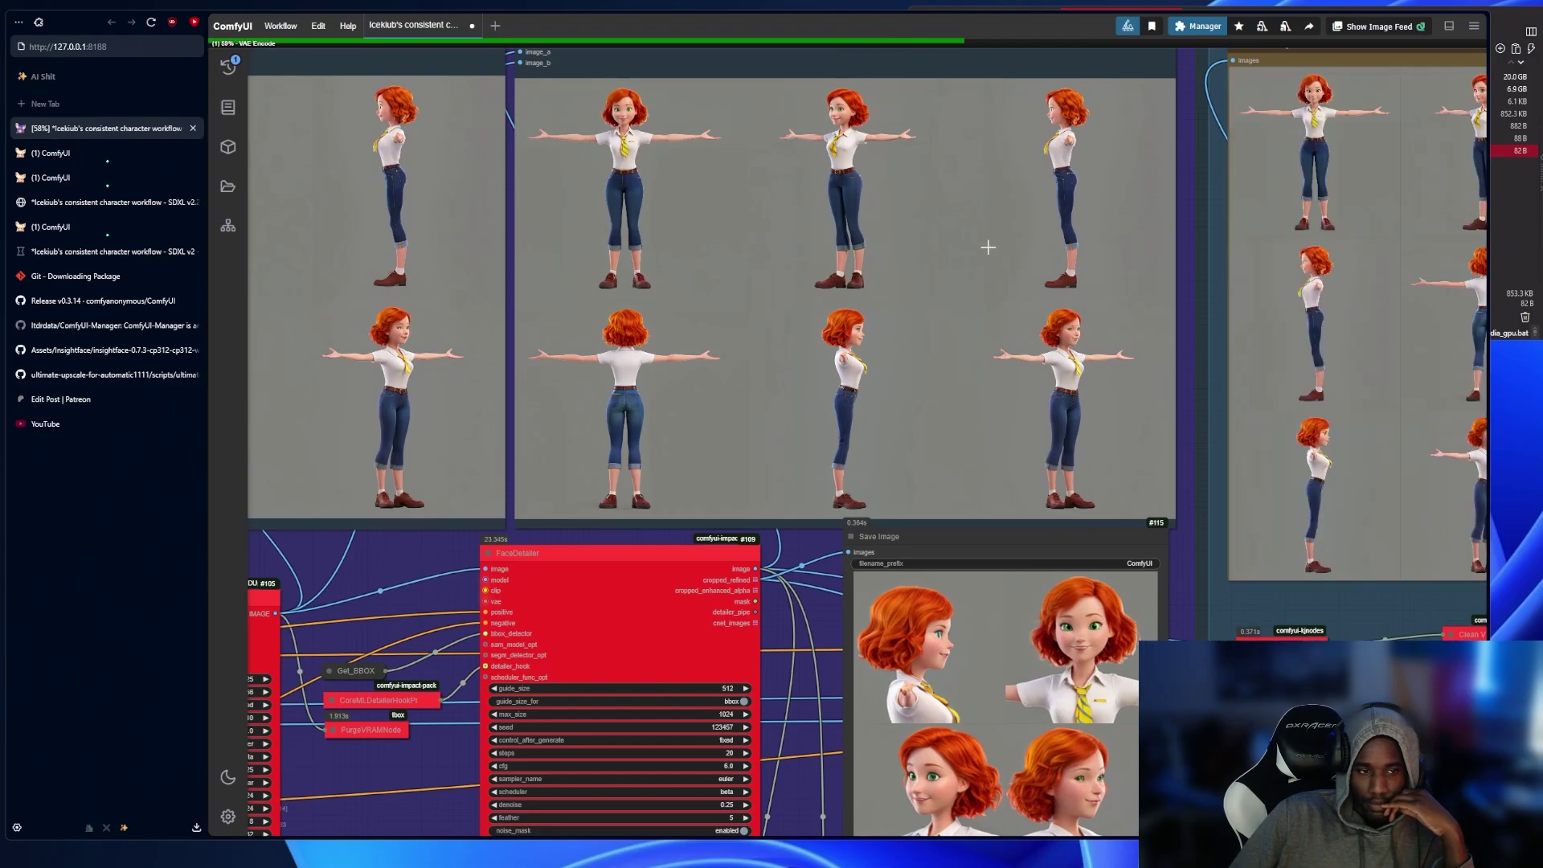
scroll(566, 249, "down", 5)
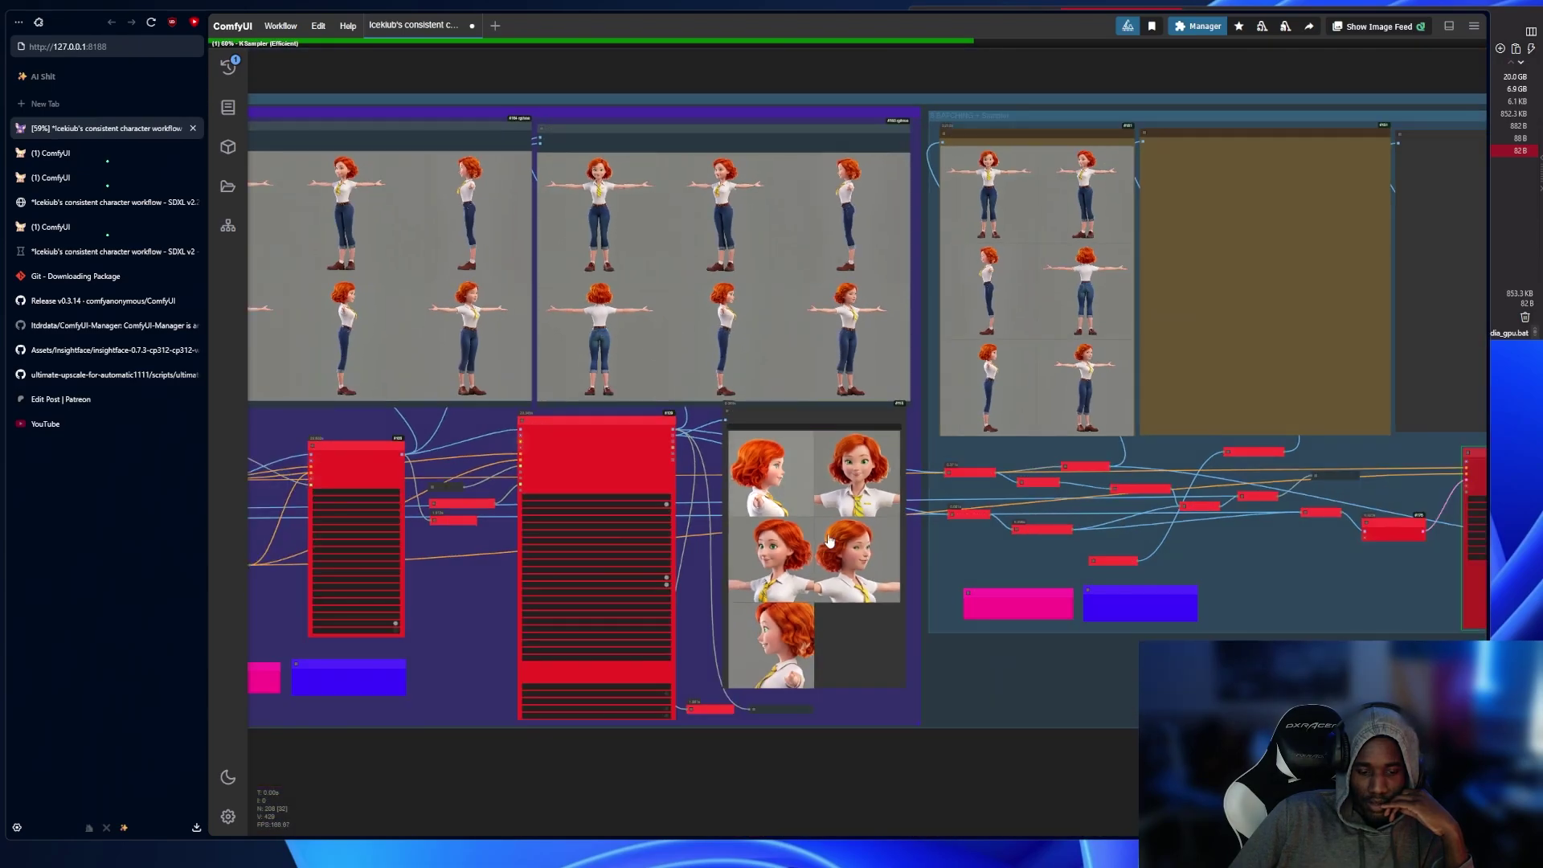
scroll(903, 664, "up", 5)
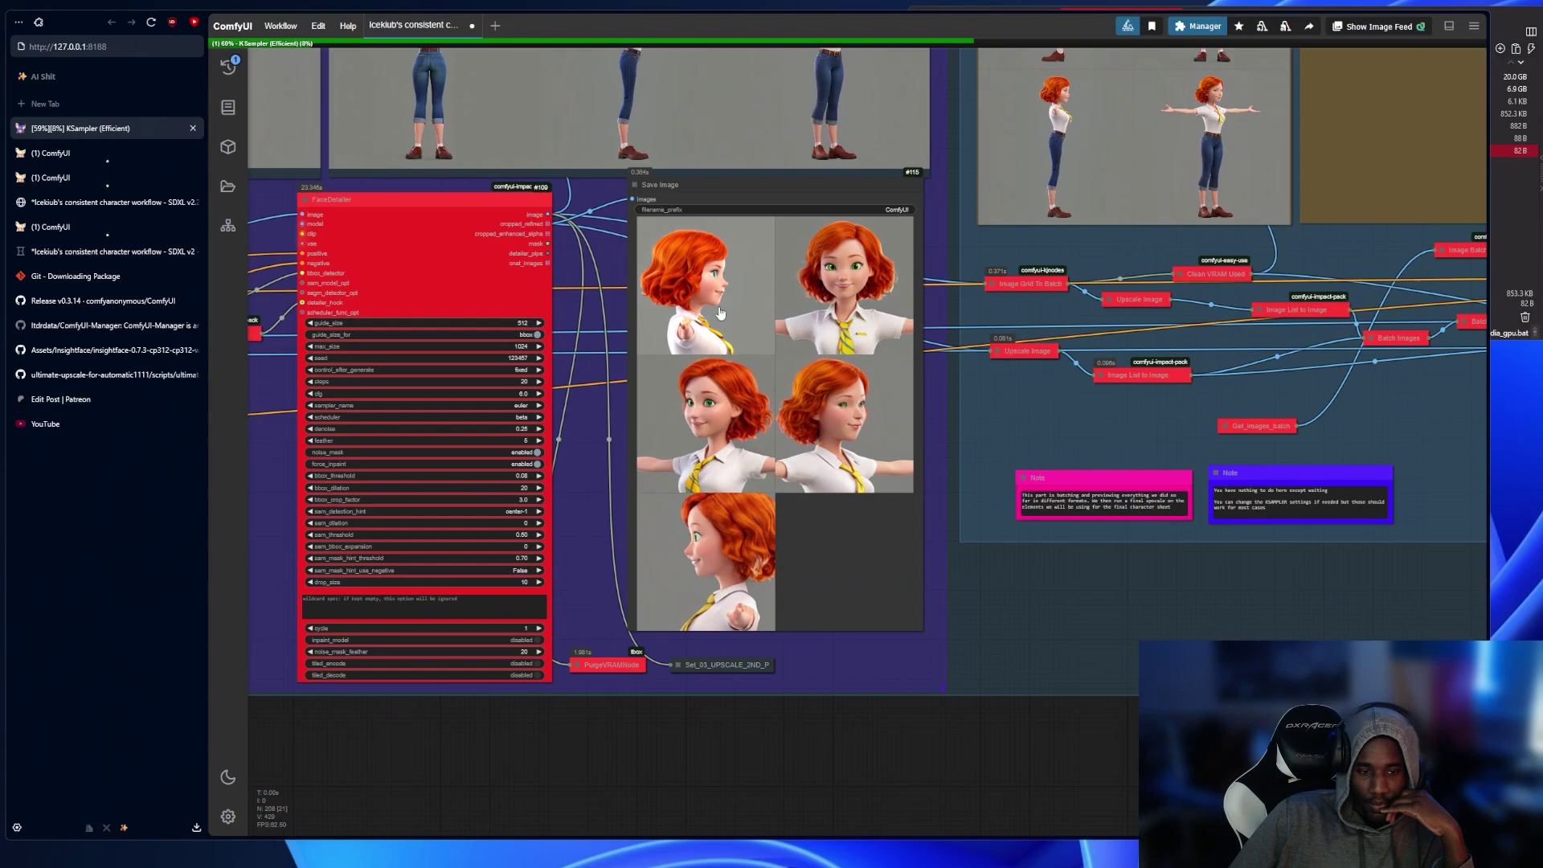
scroll(762, 266, "down", 5)
Step: Pan to the Multiview preview and step through the enlarged turnaround images
left_click_drag(1061, 623, 642, 703)
scroll(643, 703, "down", 2)
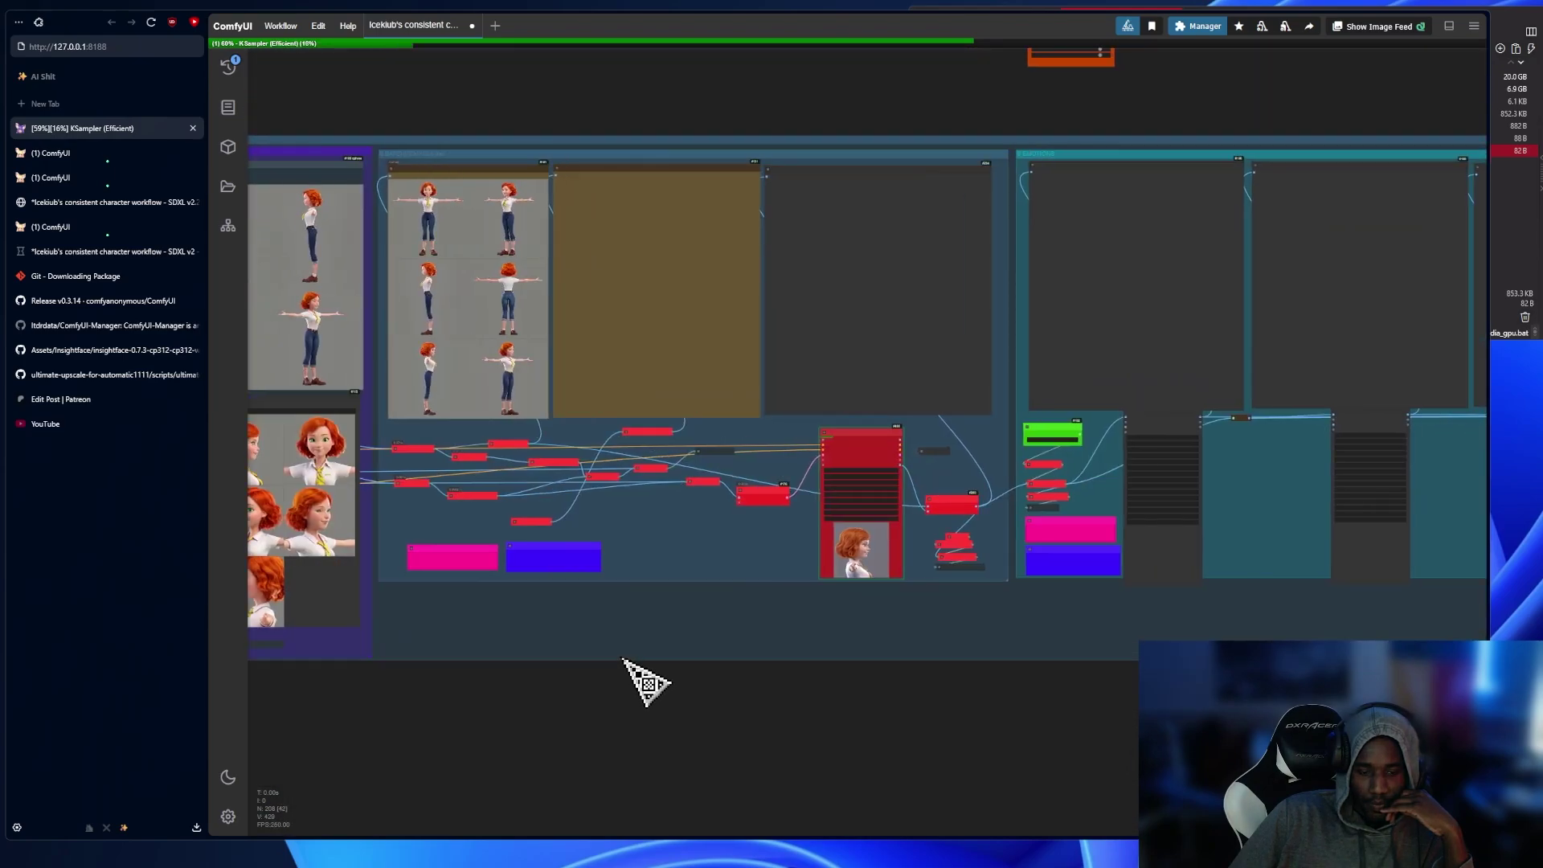
scroll(923, 750, "up", 2)
scroll(941, 413, "up", 2)
scroll(1030, 420, "up", 2)
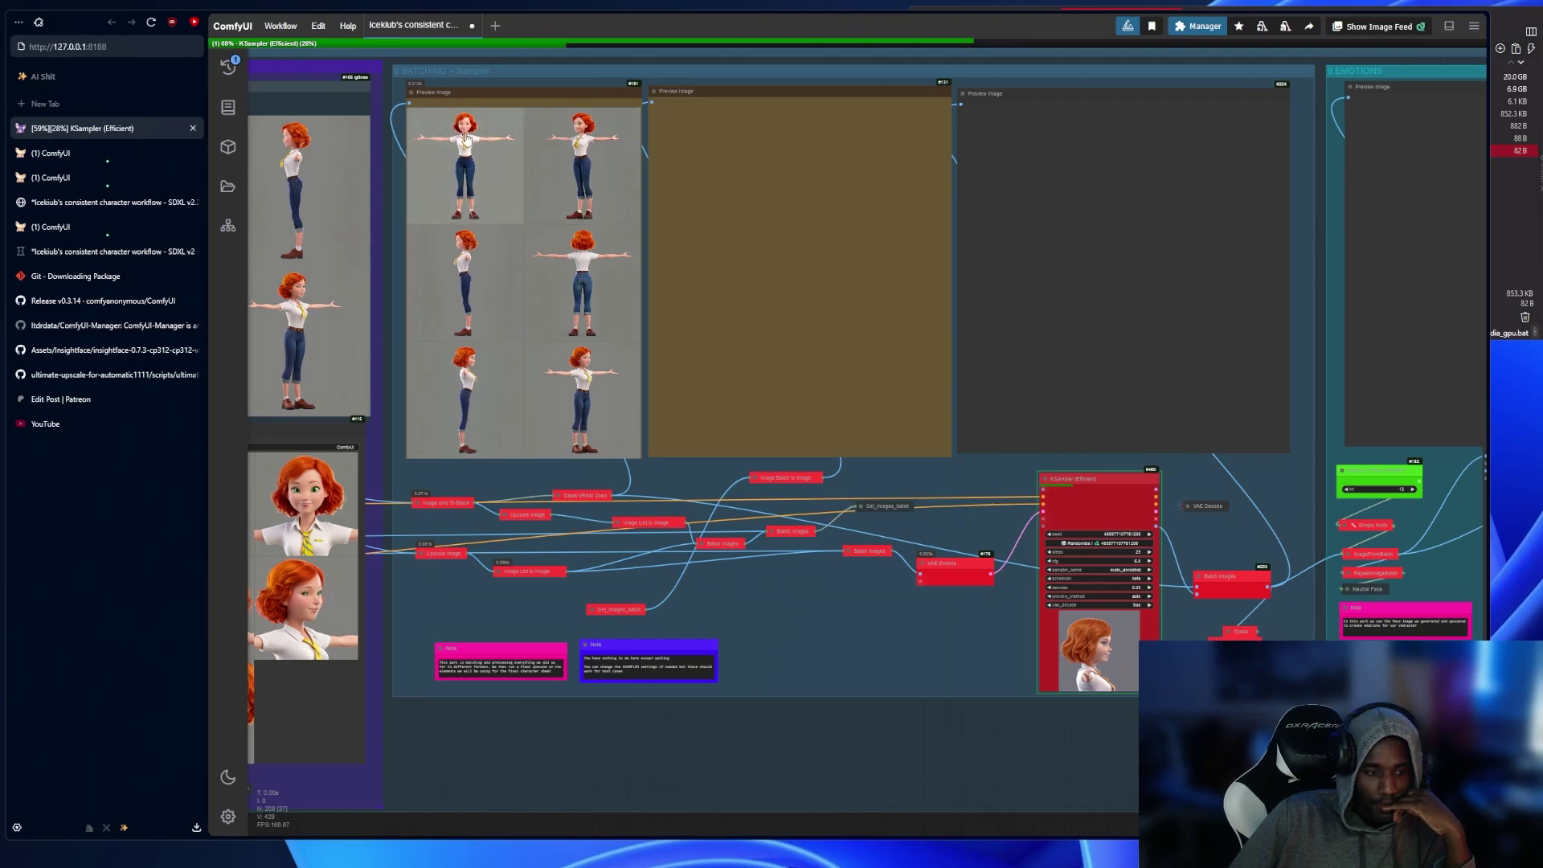
left_click(486, 163)
key("Right")
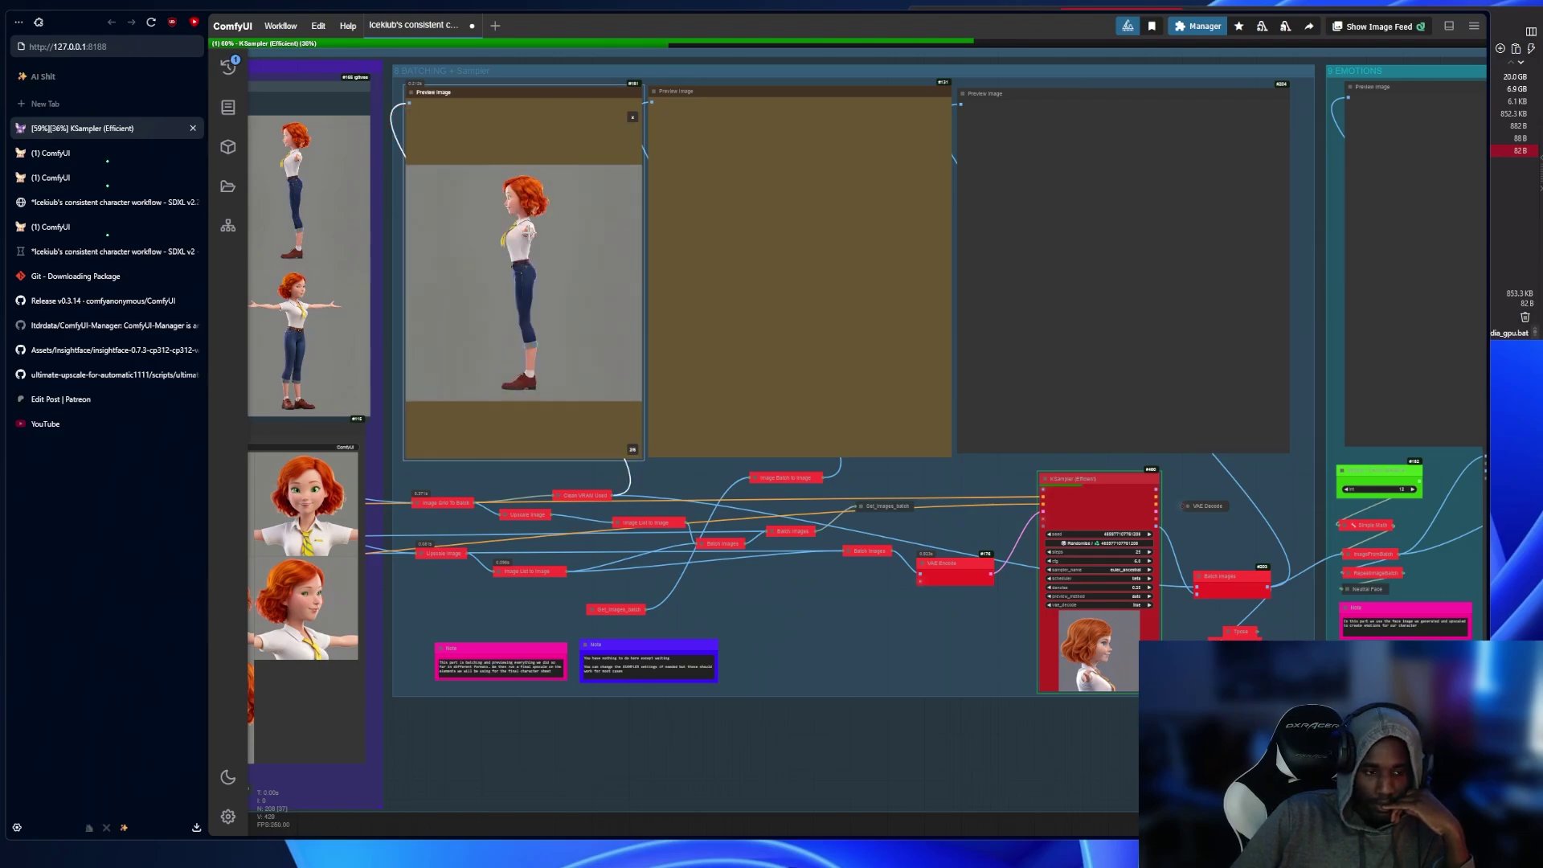
Step: Zoom and pan around the multiview outputs to inspect the generated turnaround sheets
scroll(561, 225, "down", 2)
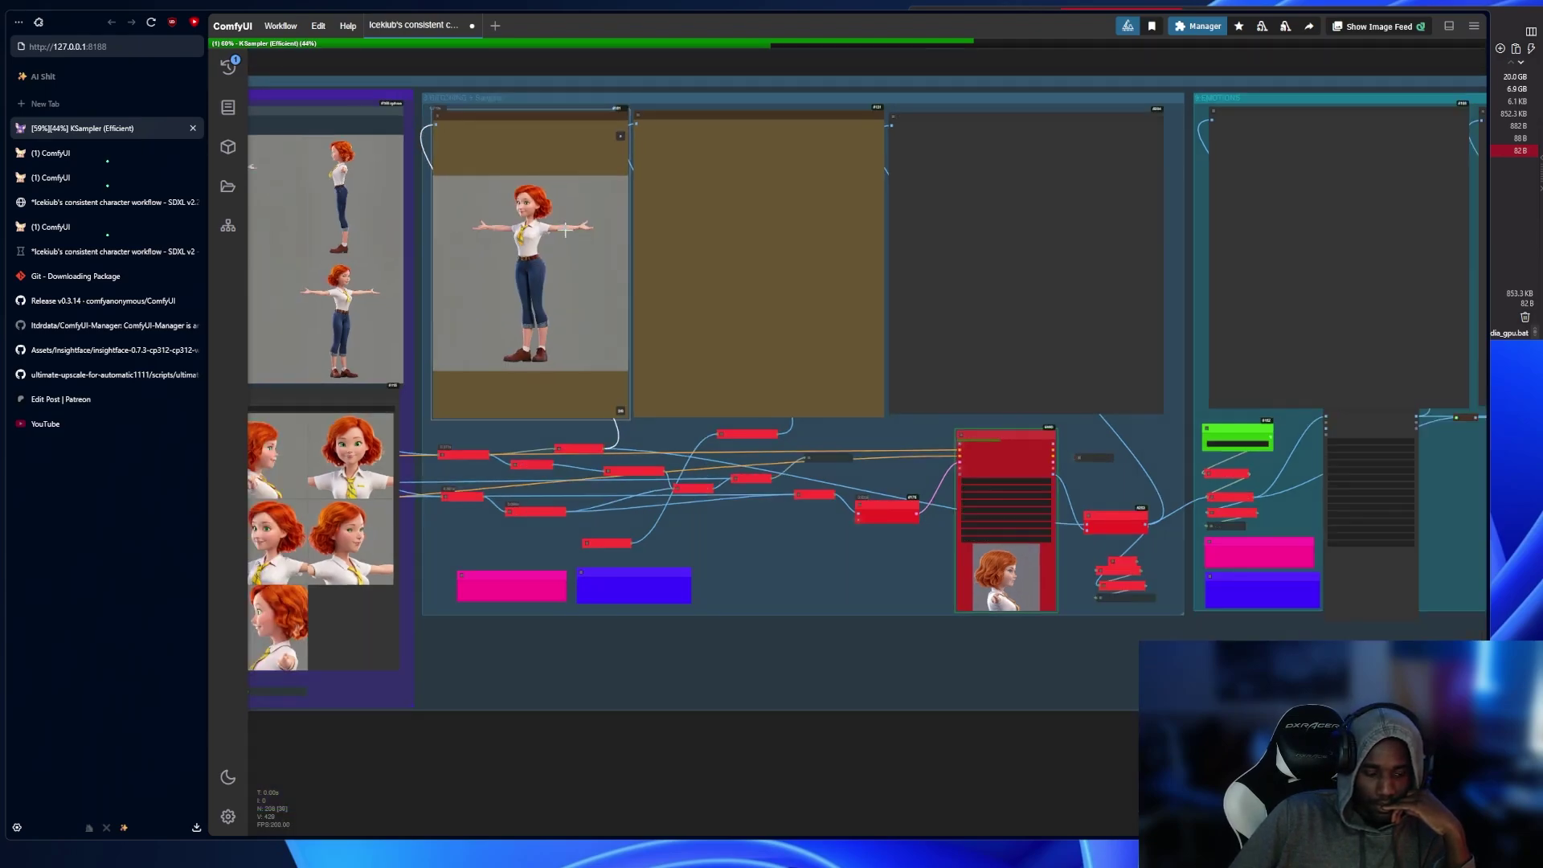
scroll(510, 437, "down", 2)
scroll(583, 268, "up", 3)
scroll(583, 268, "down", 5)
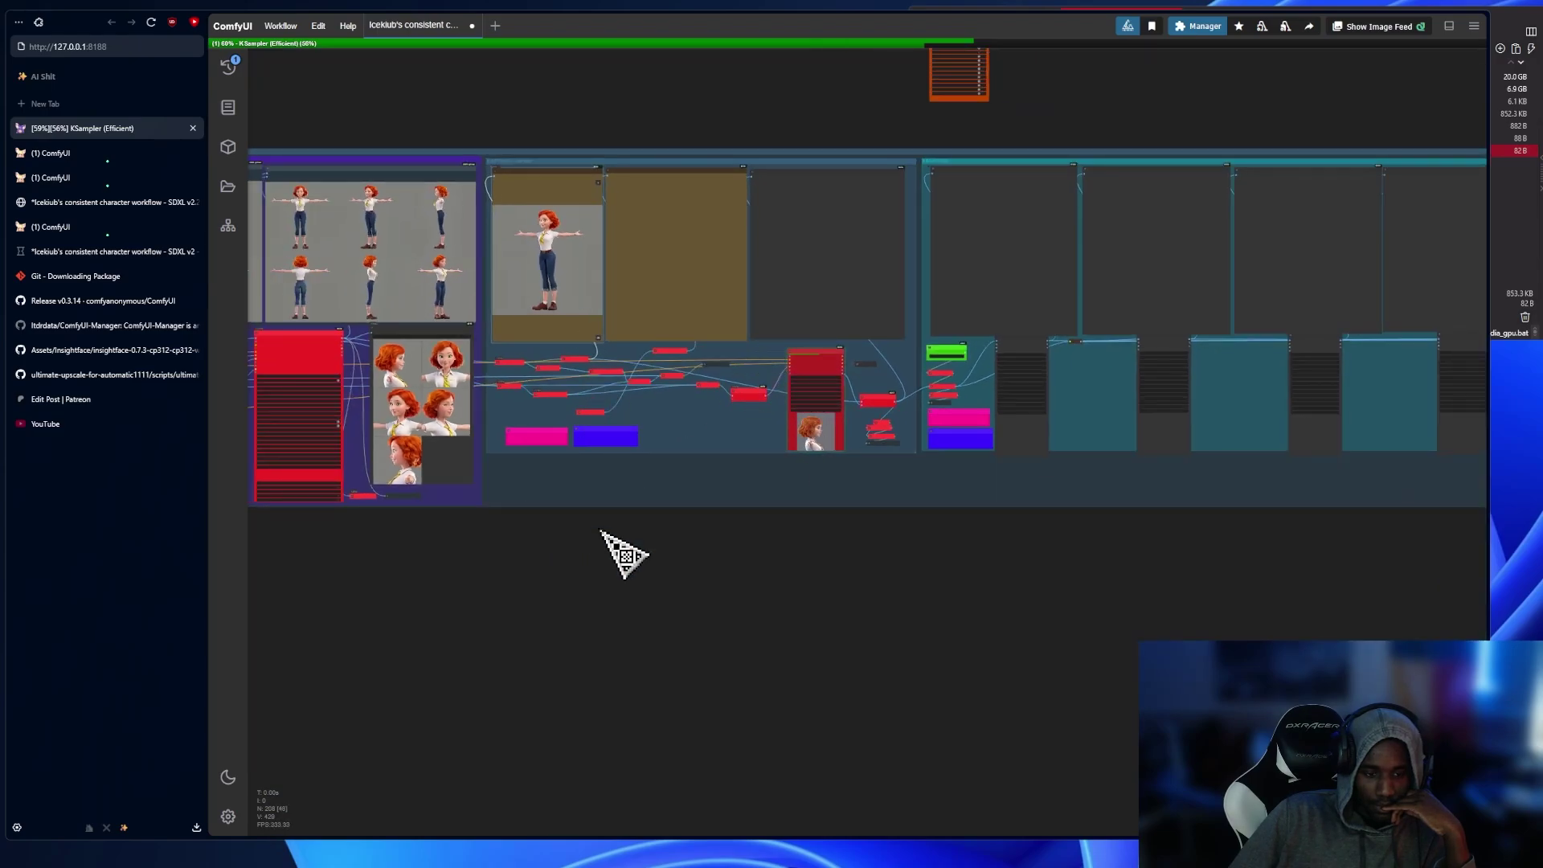
scroll(613, 562, "left", 5)
scroll(599, 631, "up", 3)
scroll(594, 605, "left", 2)
scroll(619, 300, "up", 3)
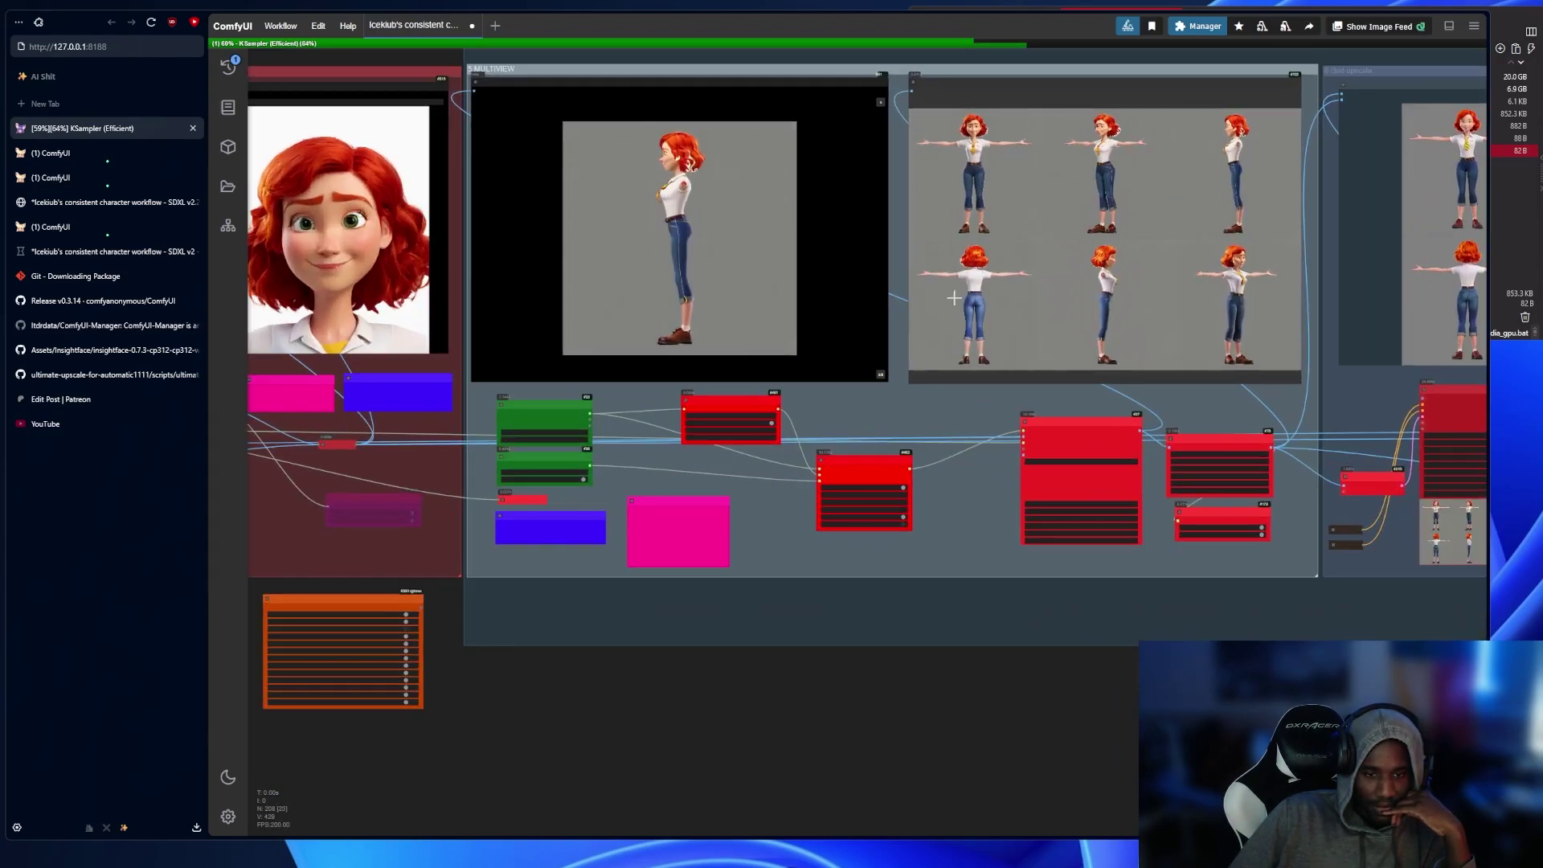
scroll(998, 98, "up", 3)
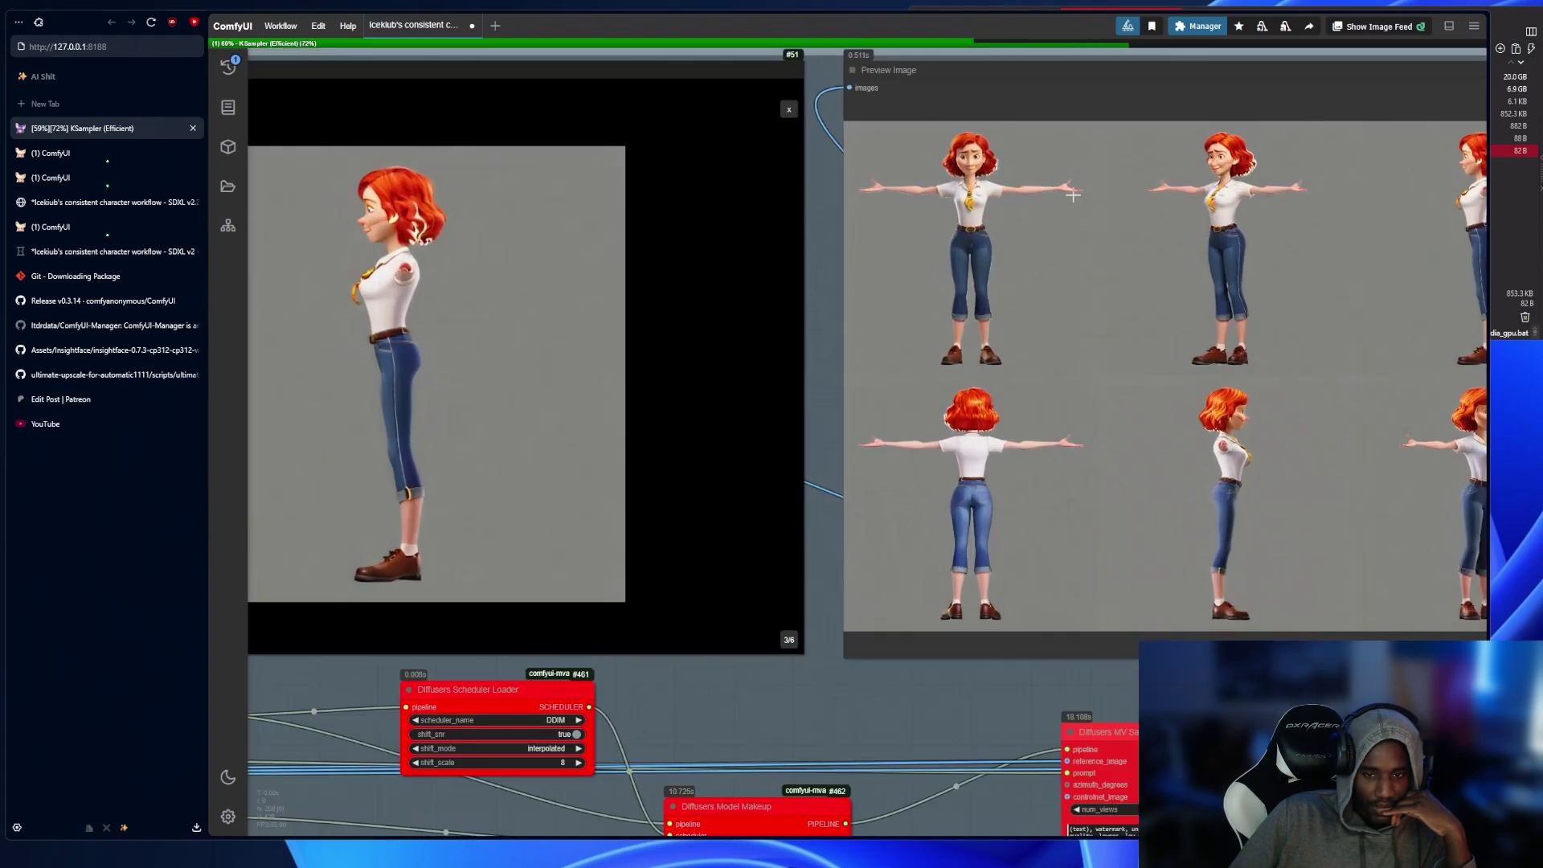
scroll(1072, 194, "up", 3)
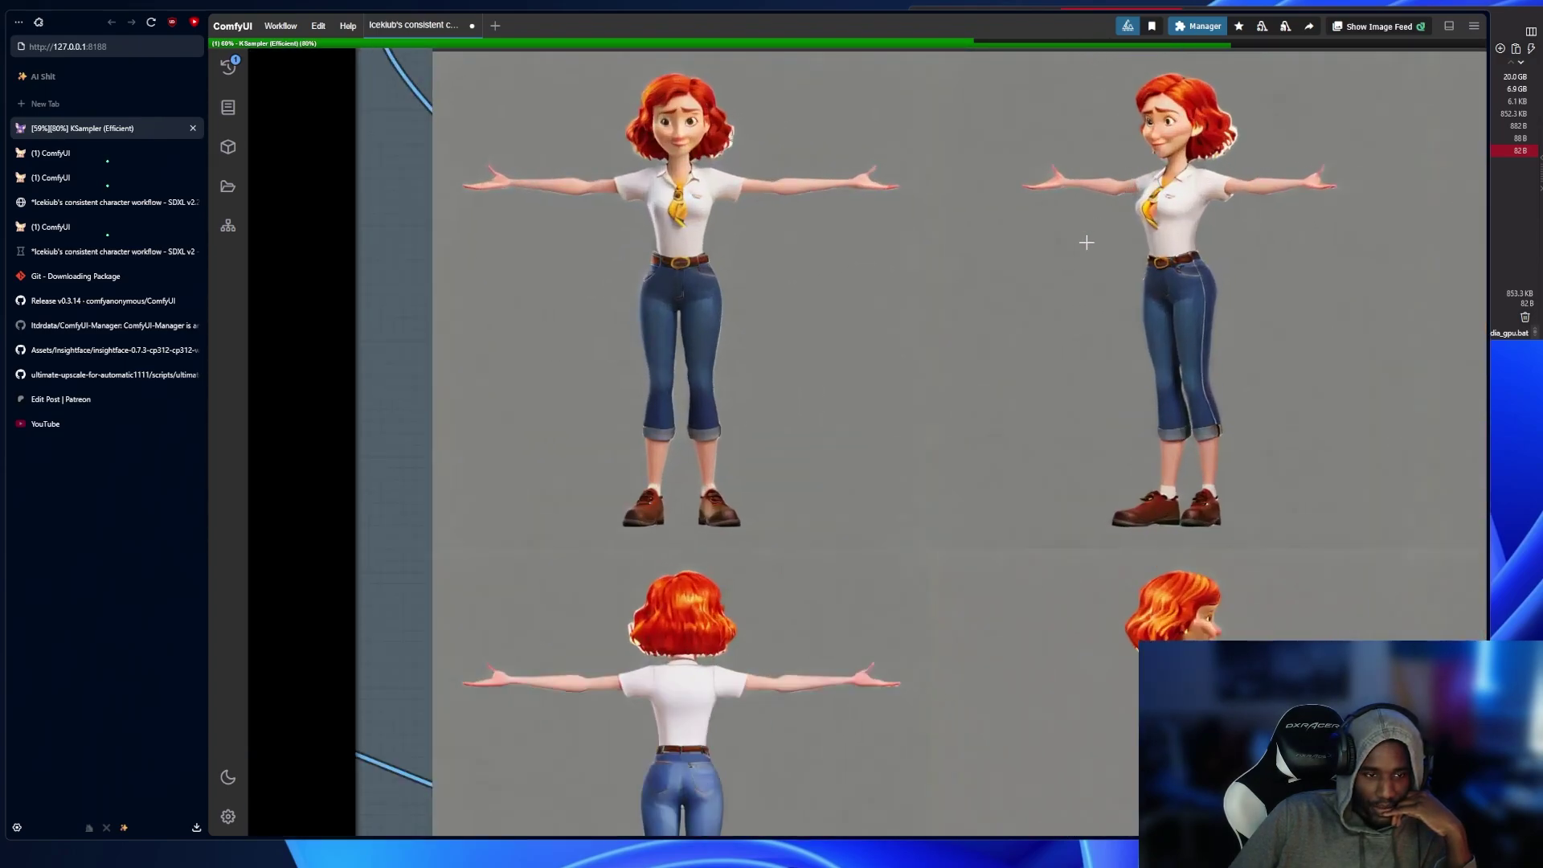
scroll(1085, 242, "down", 3)
scroll(1081, 254, "down", 3)
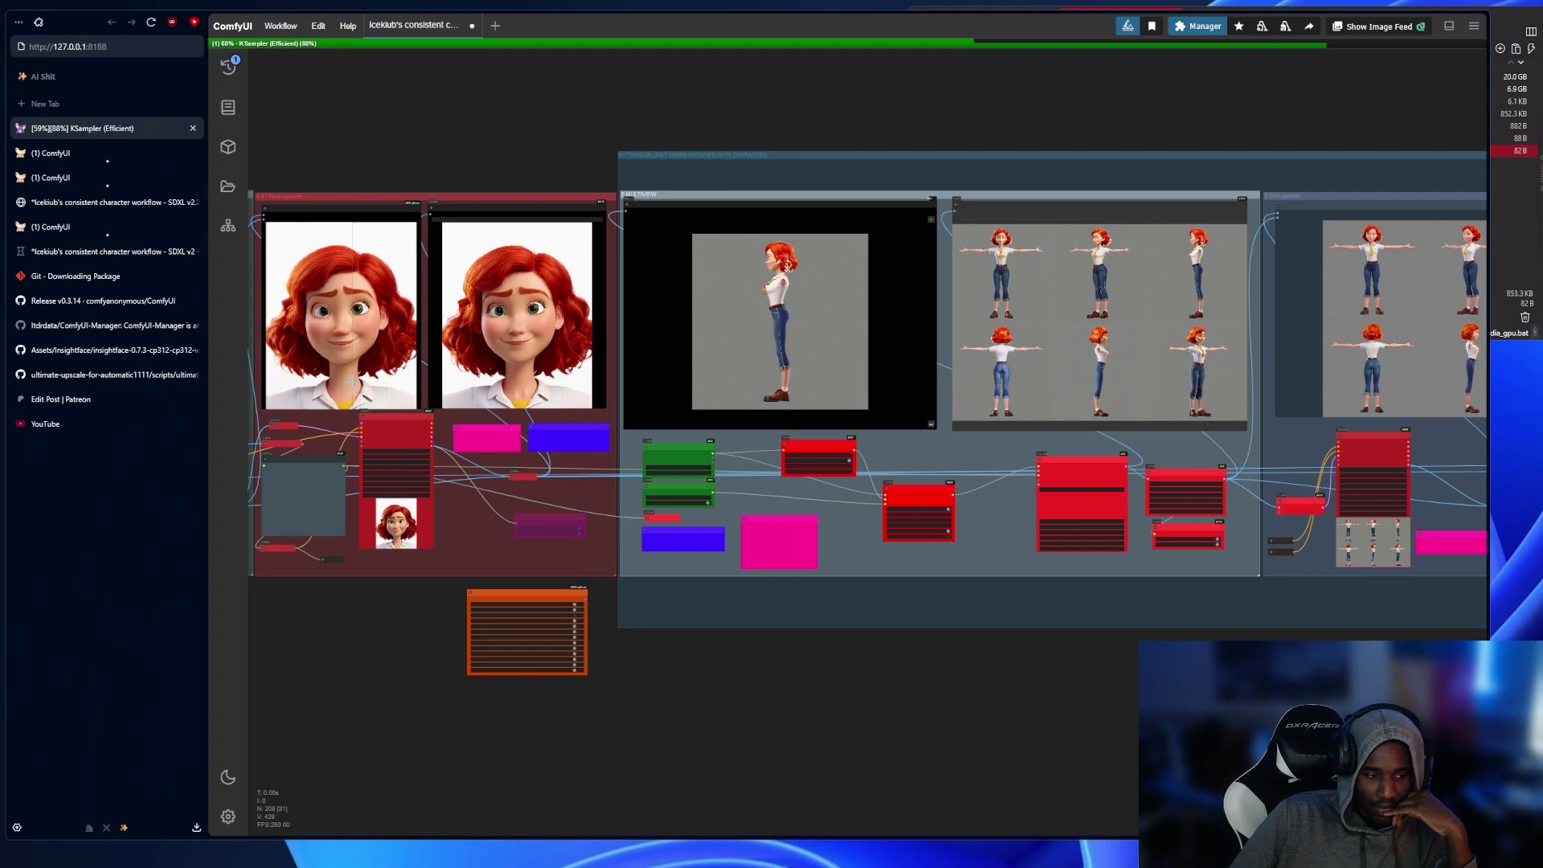
scroll(352, 233, "down", 2)
Step: Inspect the background-removal, face crop and multiview sprite-sheet groups
left_click_drag(464, 592, 914, 593)
scroll(914, 592, "up", 3)
scroll(560, 241, "up", 2)
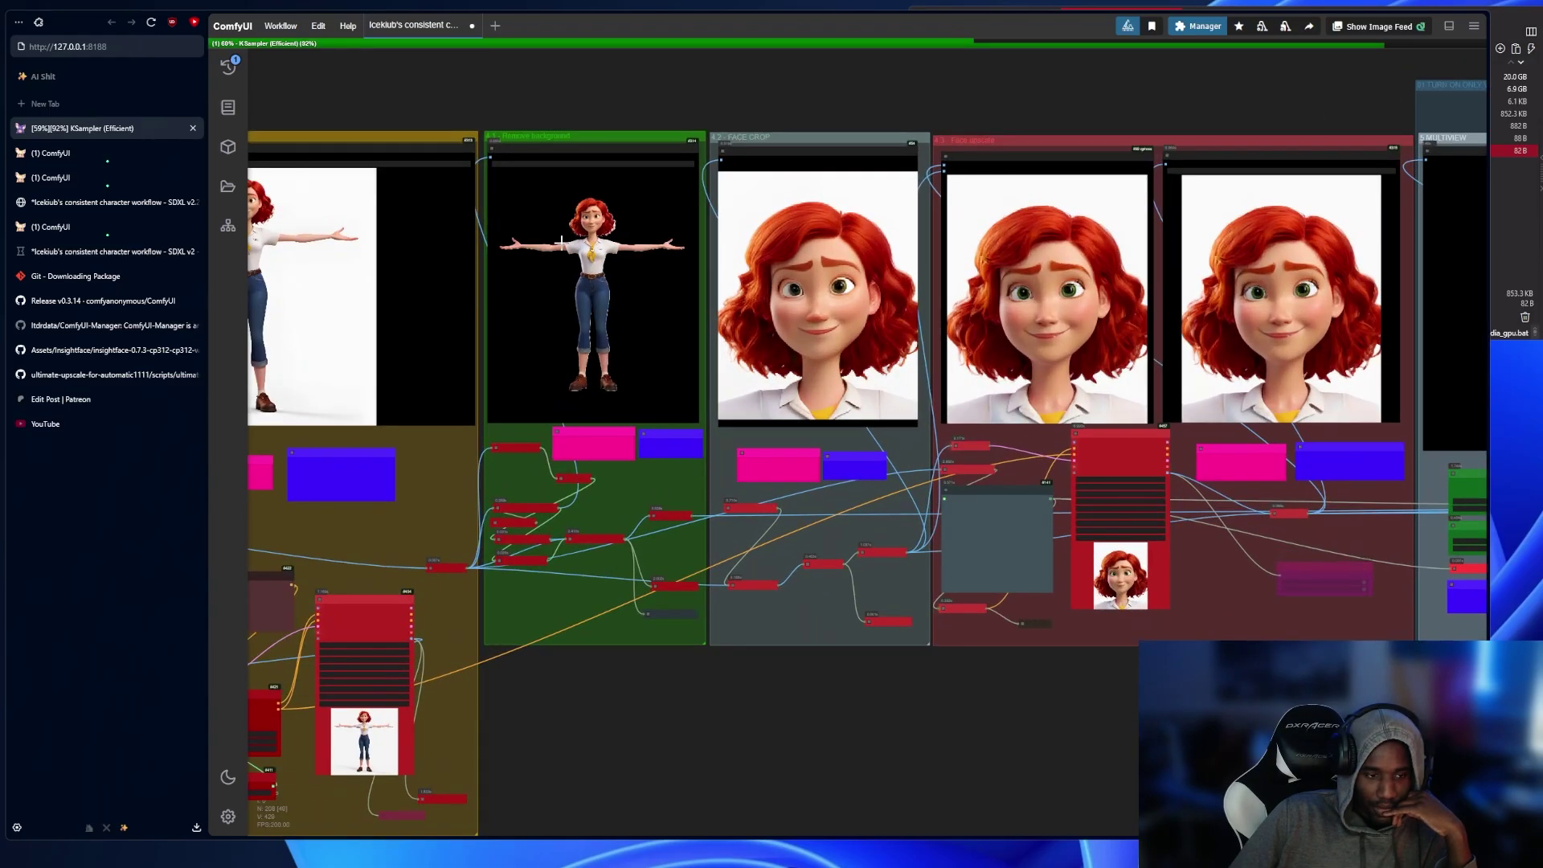
scroll(560, 241, "up", 3)
scroll(563, 241, "up", 2)
scroll(595, 241, "down", 1)
scroll(611, 242, "down", 5)
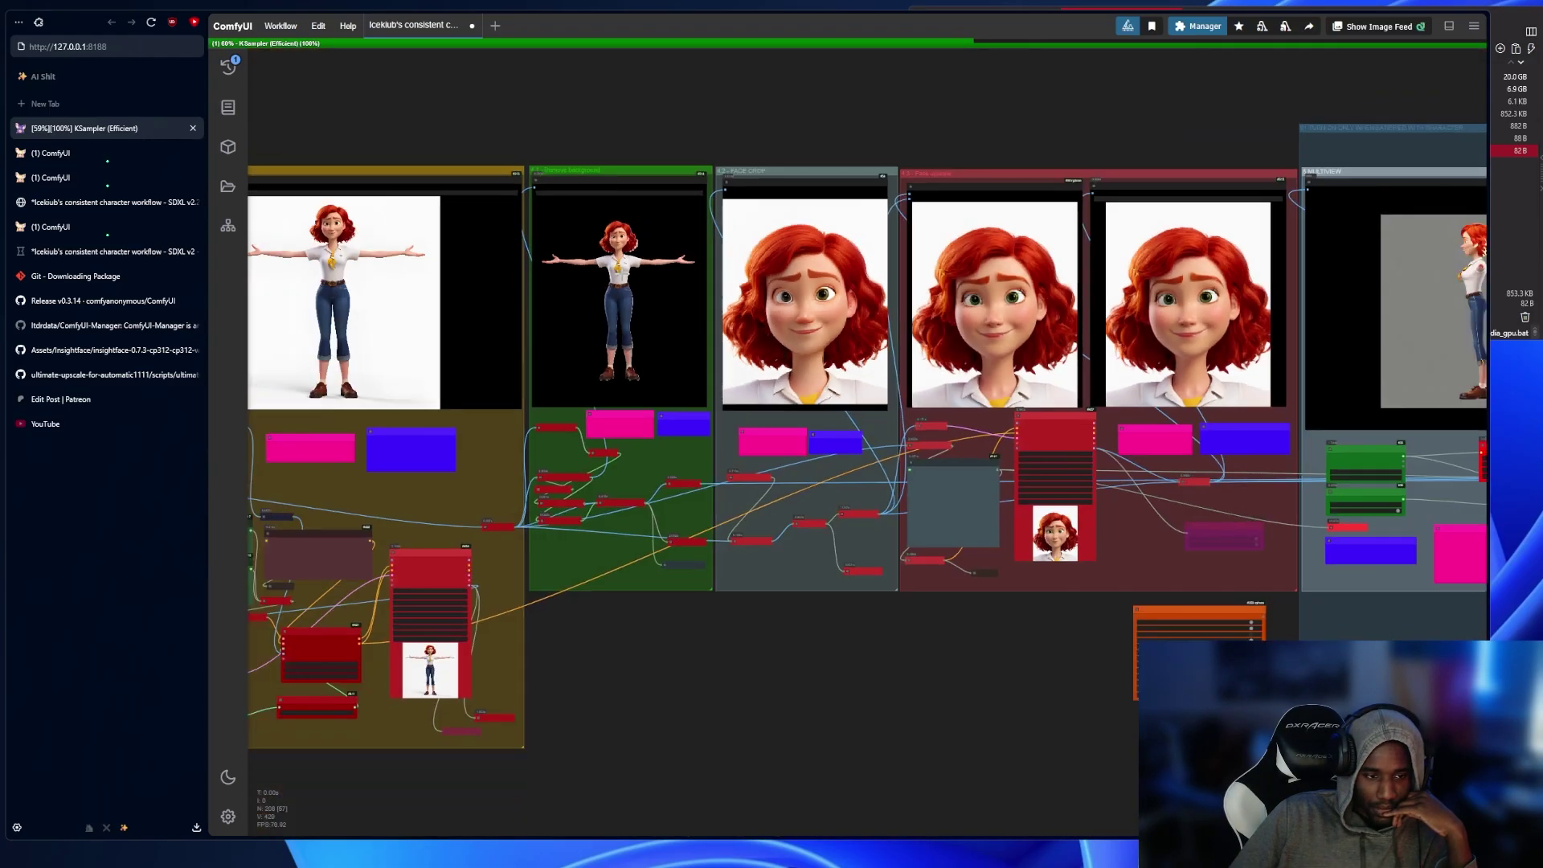
scroll(1158, 575, "down", 2)
left_click_drag(1157, 576, 510, 614)
Step: Inspect the sprite grid and face nodes, viewing the final face preview image
left_click_drag(767, 620, 630, 620)
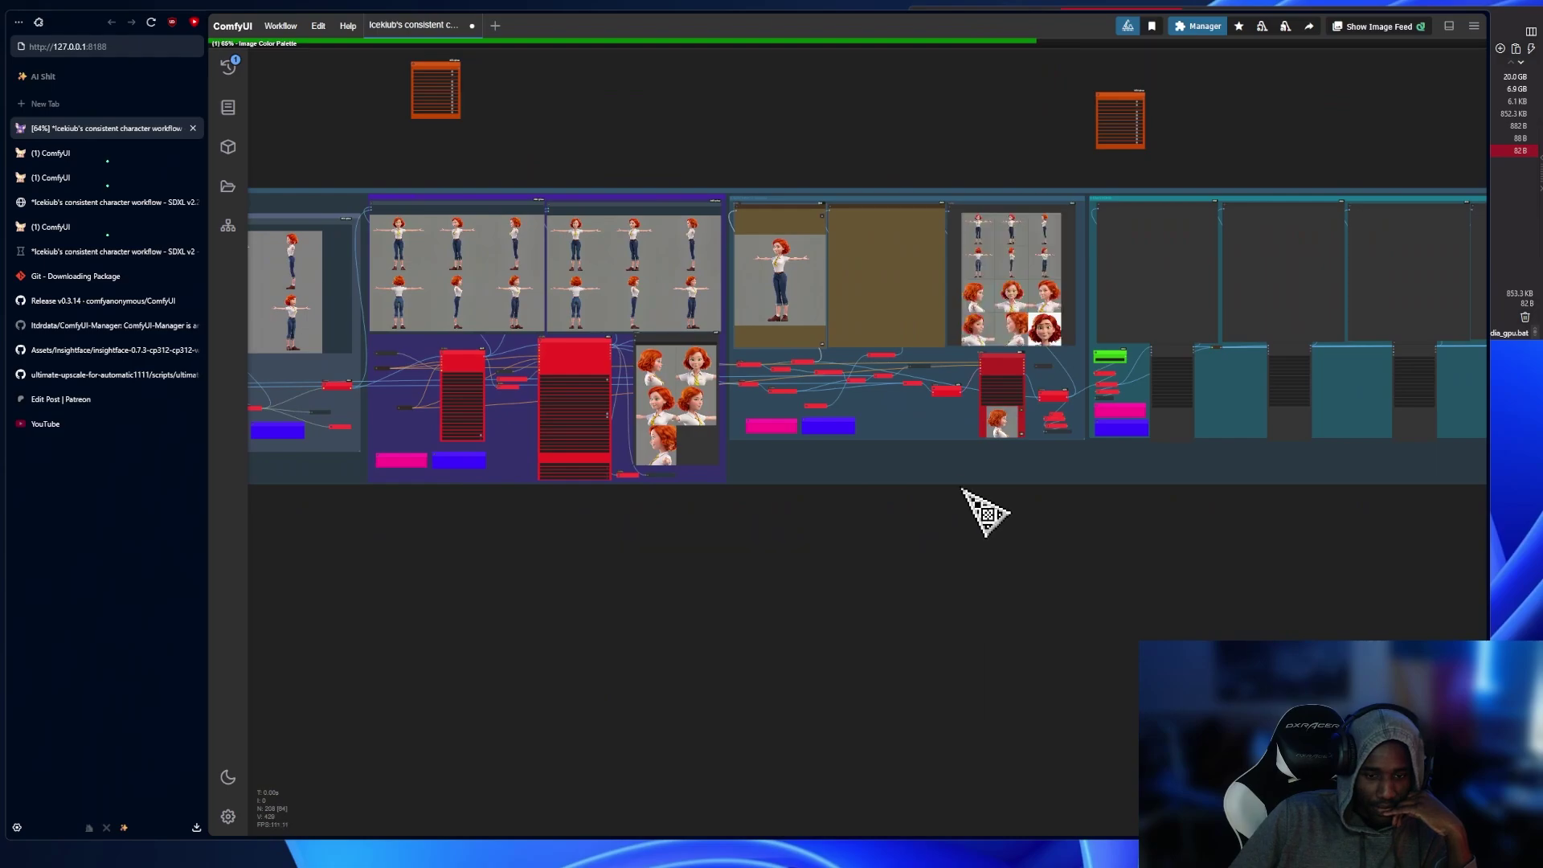
scroll(986, 512, "up", 5)
left_click_drag(1023, 517, 644, 672)
left_click_drag(552, 568, 679, 676)
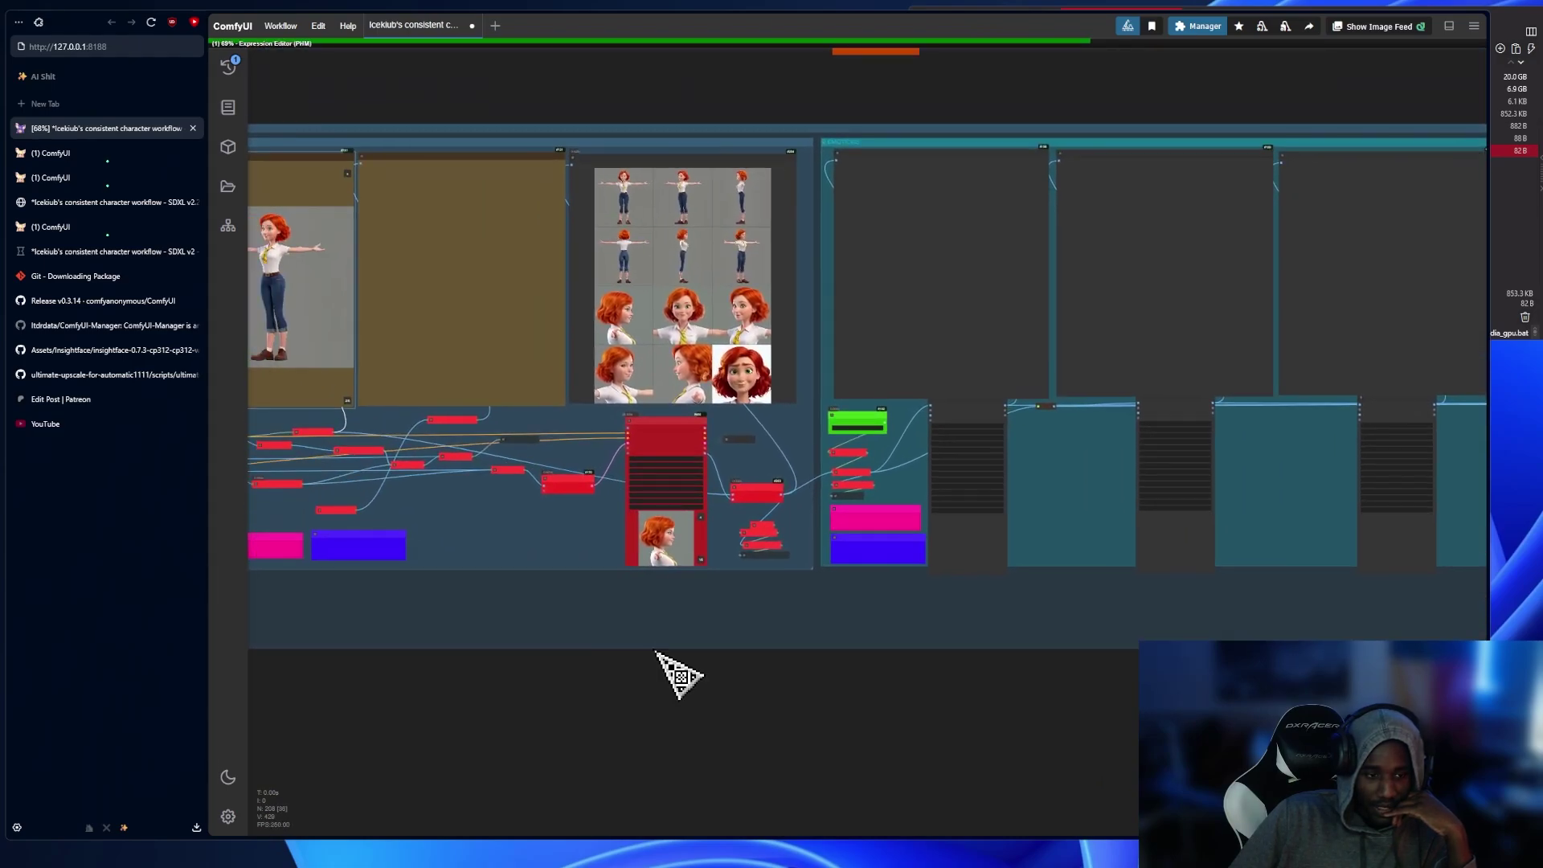
scroll(854, 510, "up", 5)
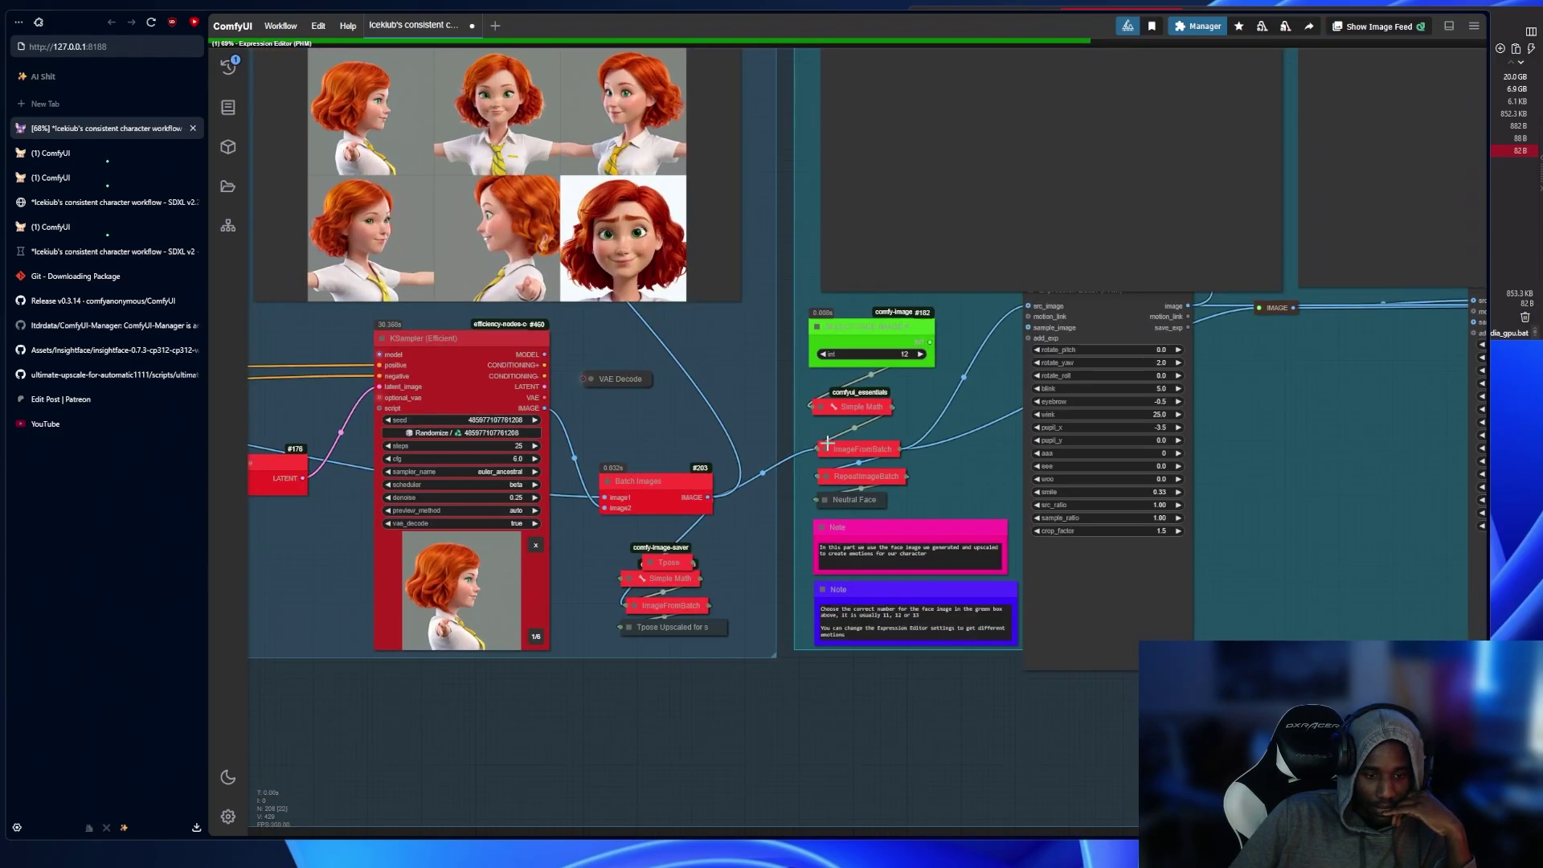
left_click(621, 258)
scroll(701, 287, "down", 3)
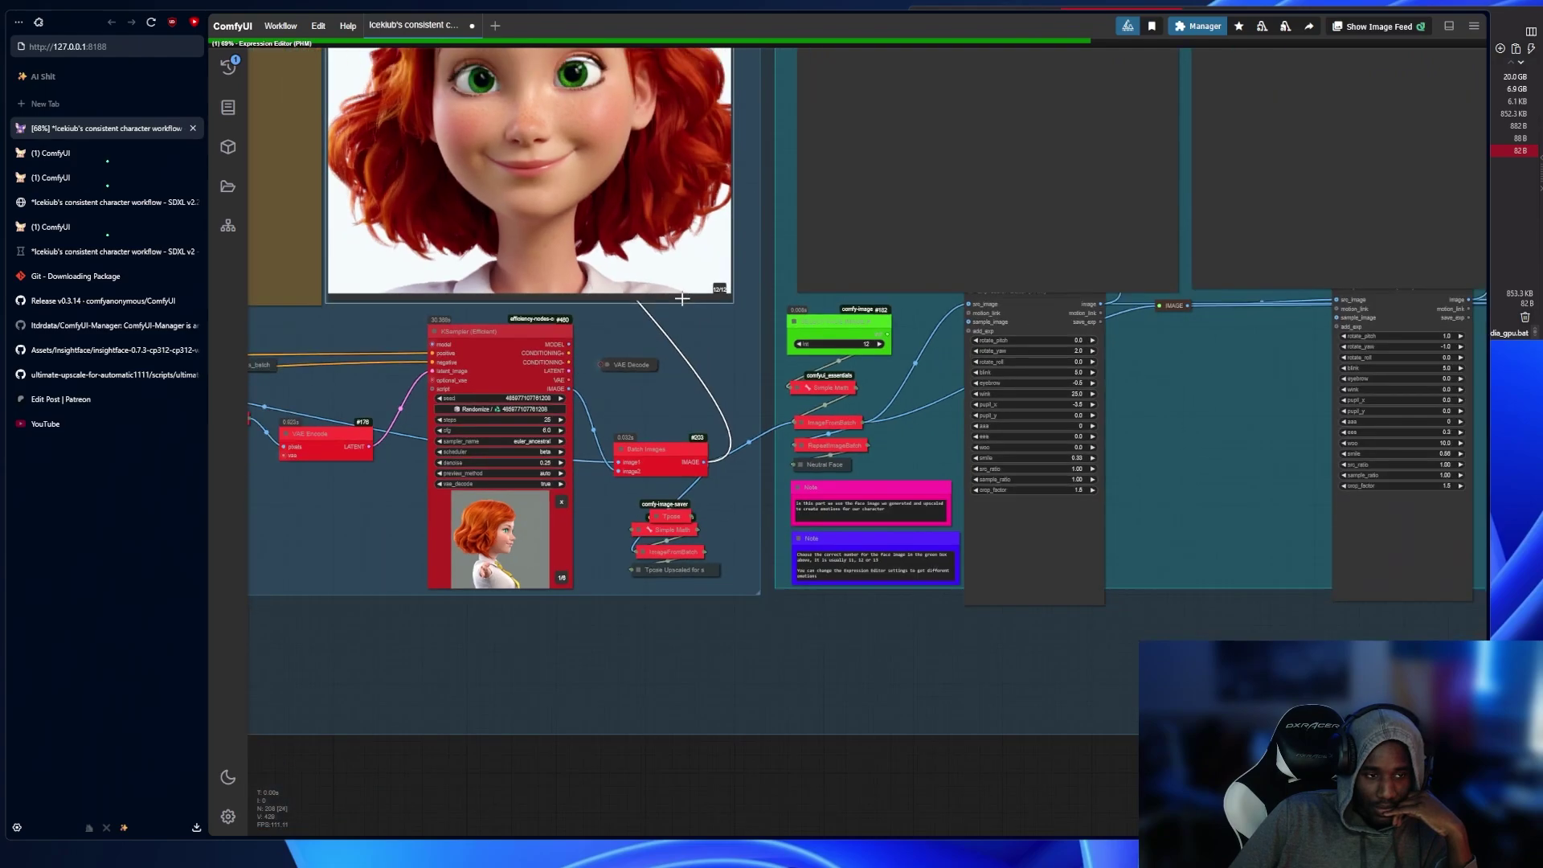
Step: Check the run's console log beside the Expressions group while expression previews fill in
left_click_drag(1204, 173, 1043, 273)
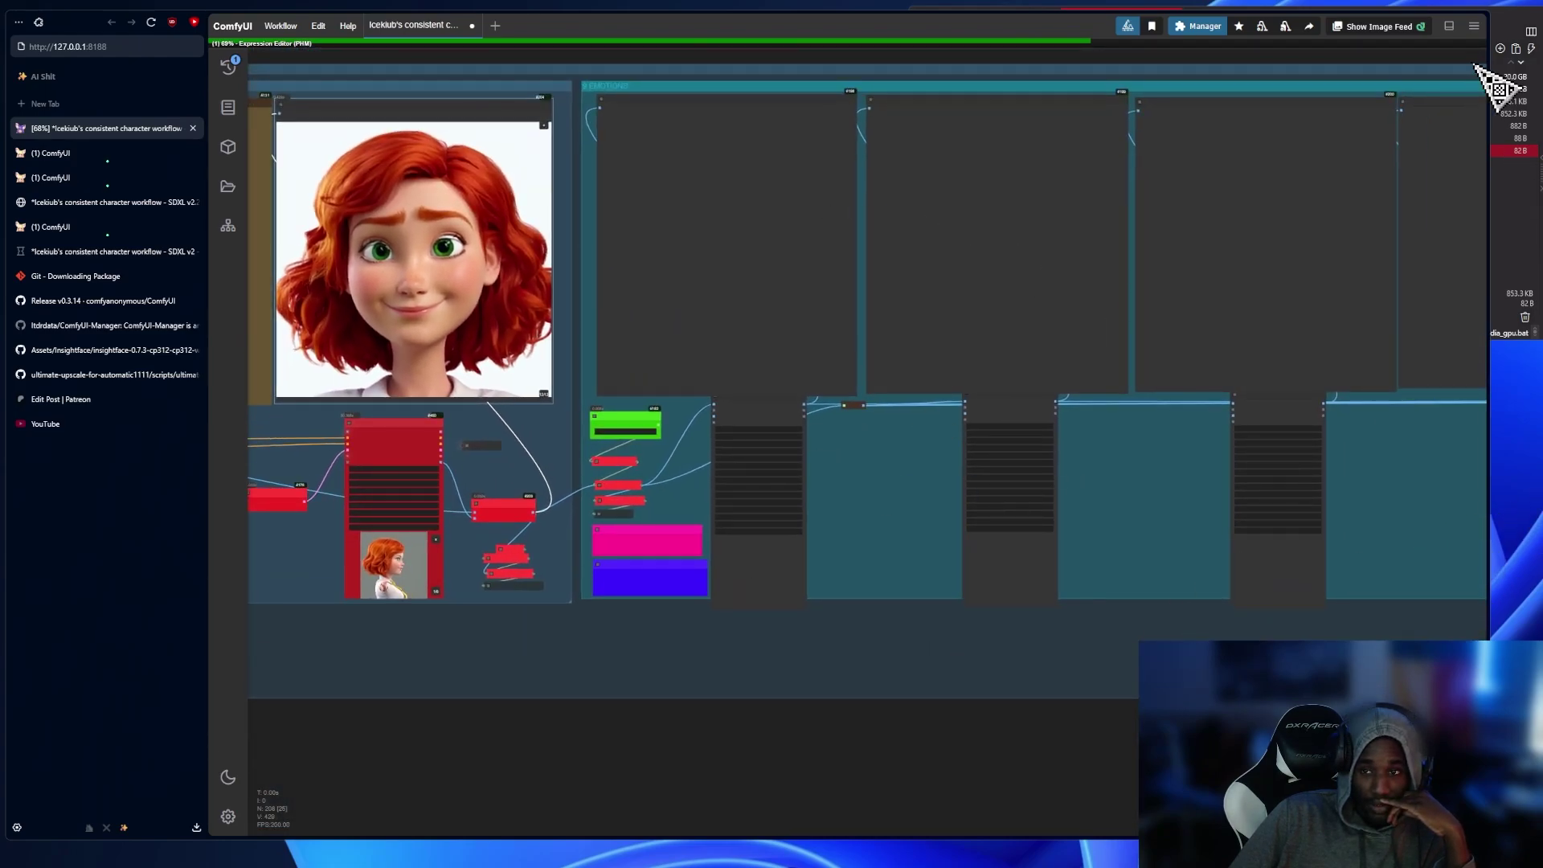
left_click(1532, 32)
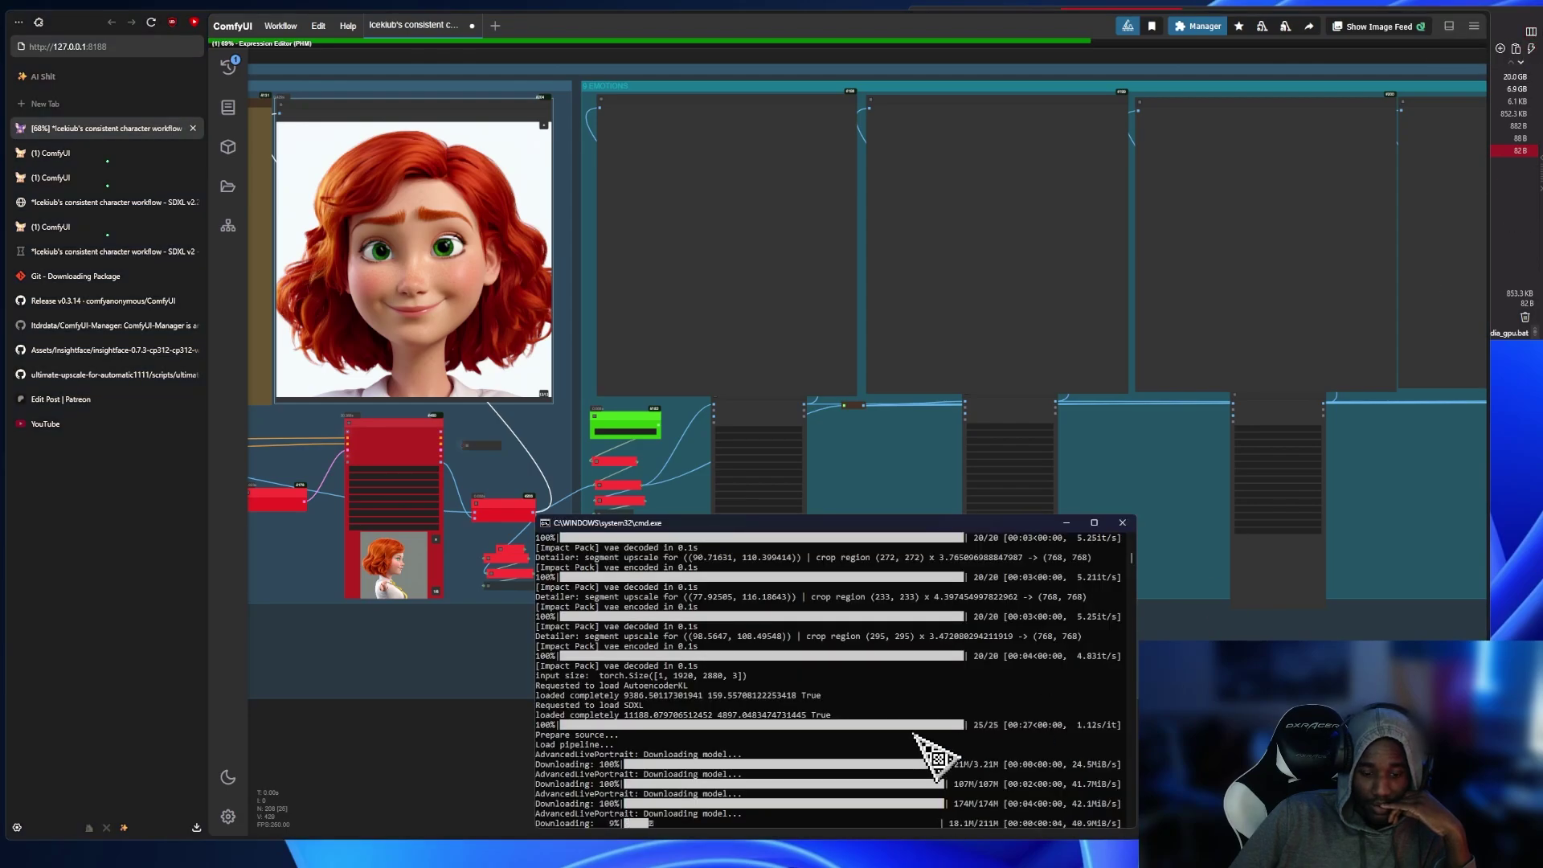
left_click_drag(988, 523, 1527, 348)
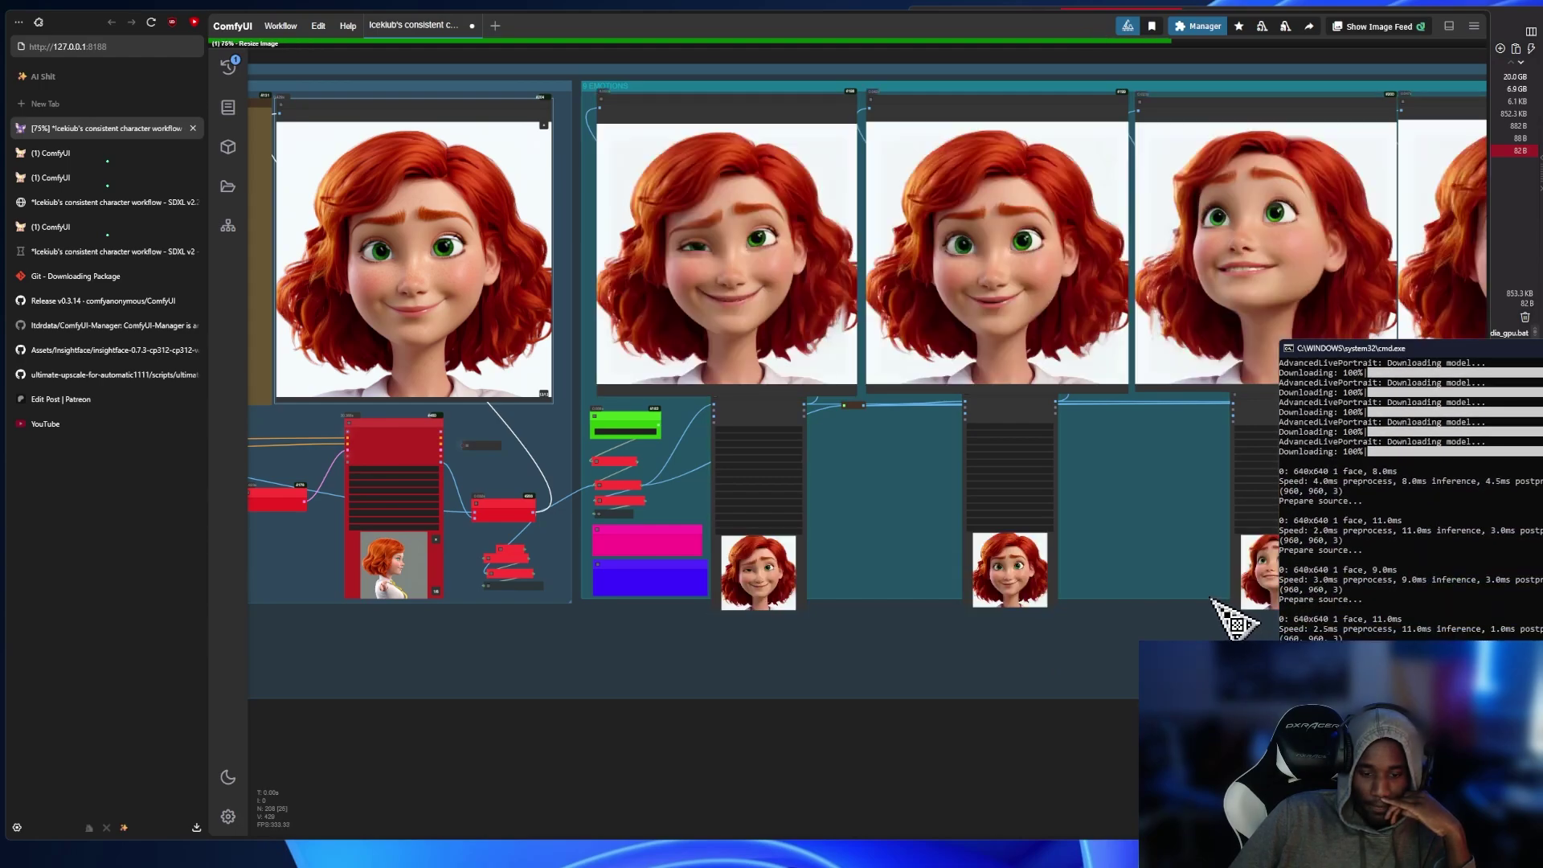
left_click(1011, 789)
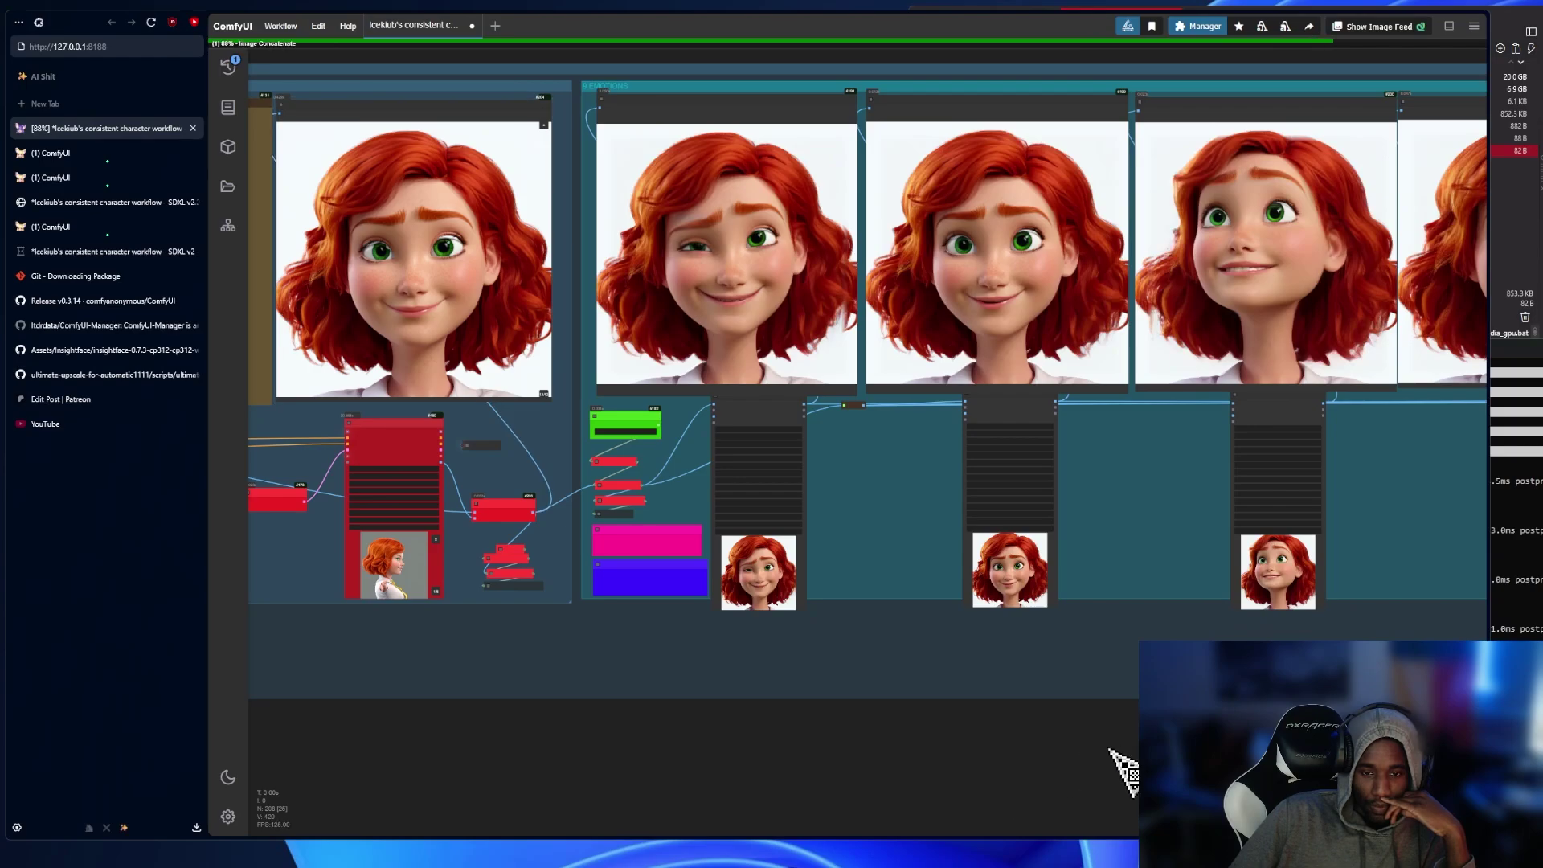
left_click_drag(1120, 764, 833, 763)
Step: Zoom into the Character Sheet's Save Image to review the finished sheet, then zoom out
scroll(880, 766, "down", 2)
left_click_drag(1109, 789, 745, 727)
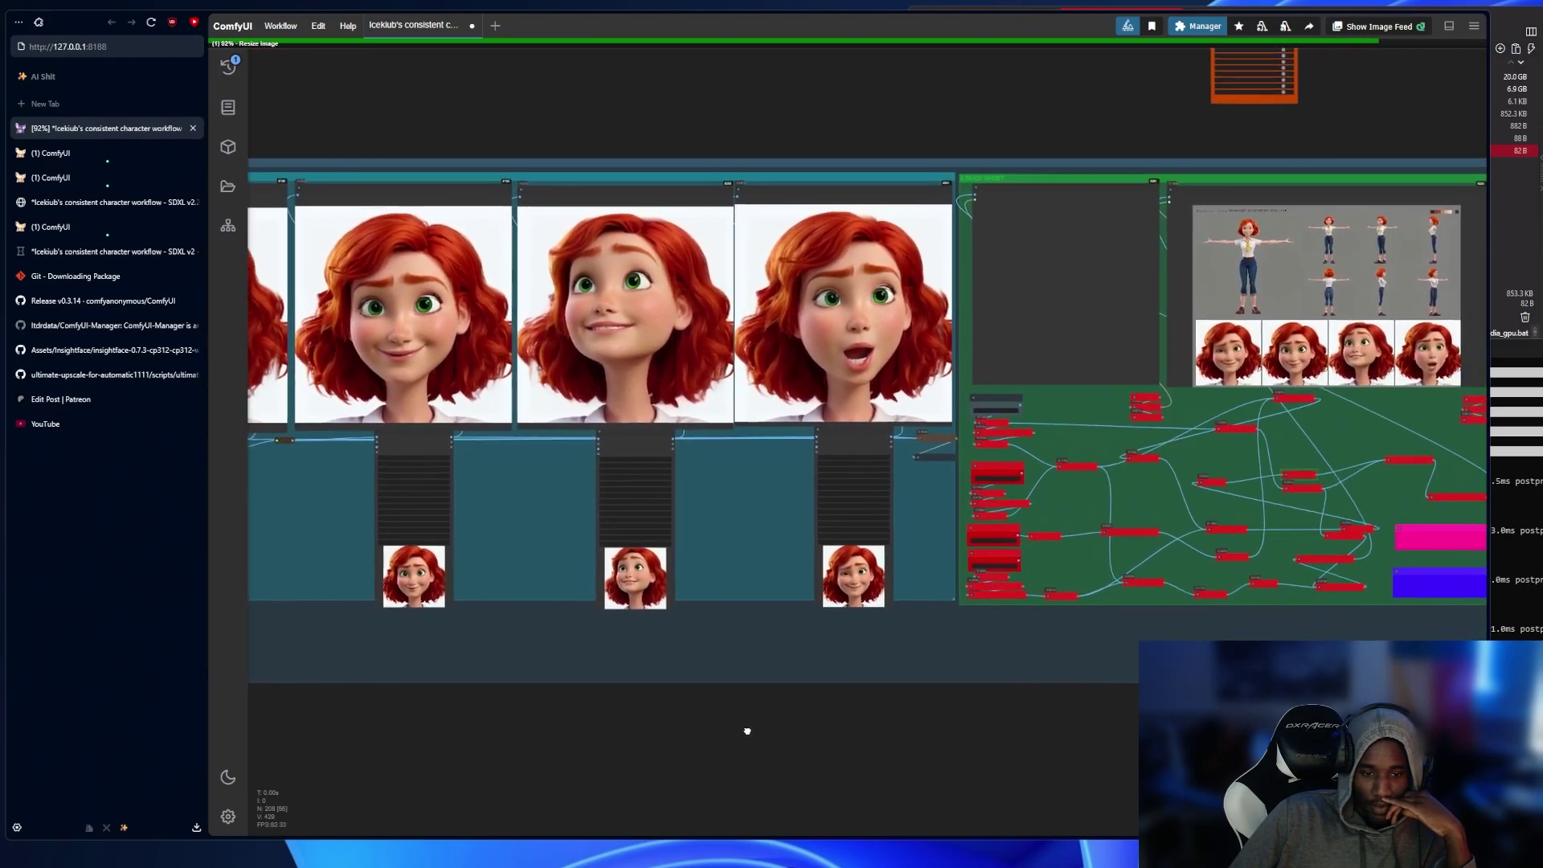
scroll(864, 412, "down", 1)
scroll(864, 411, "up", 3)
scroll(864, 412, "up", 8)
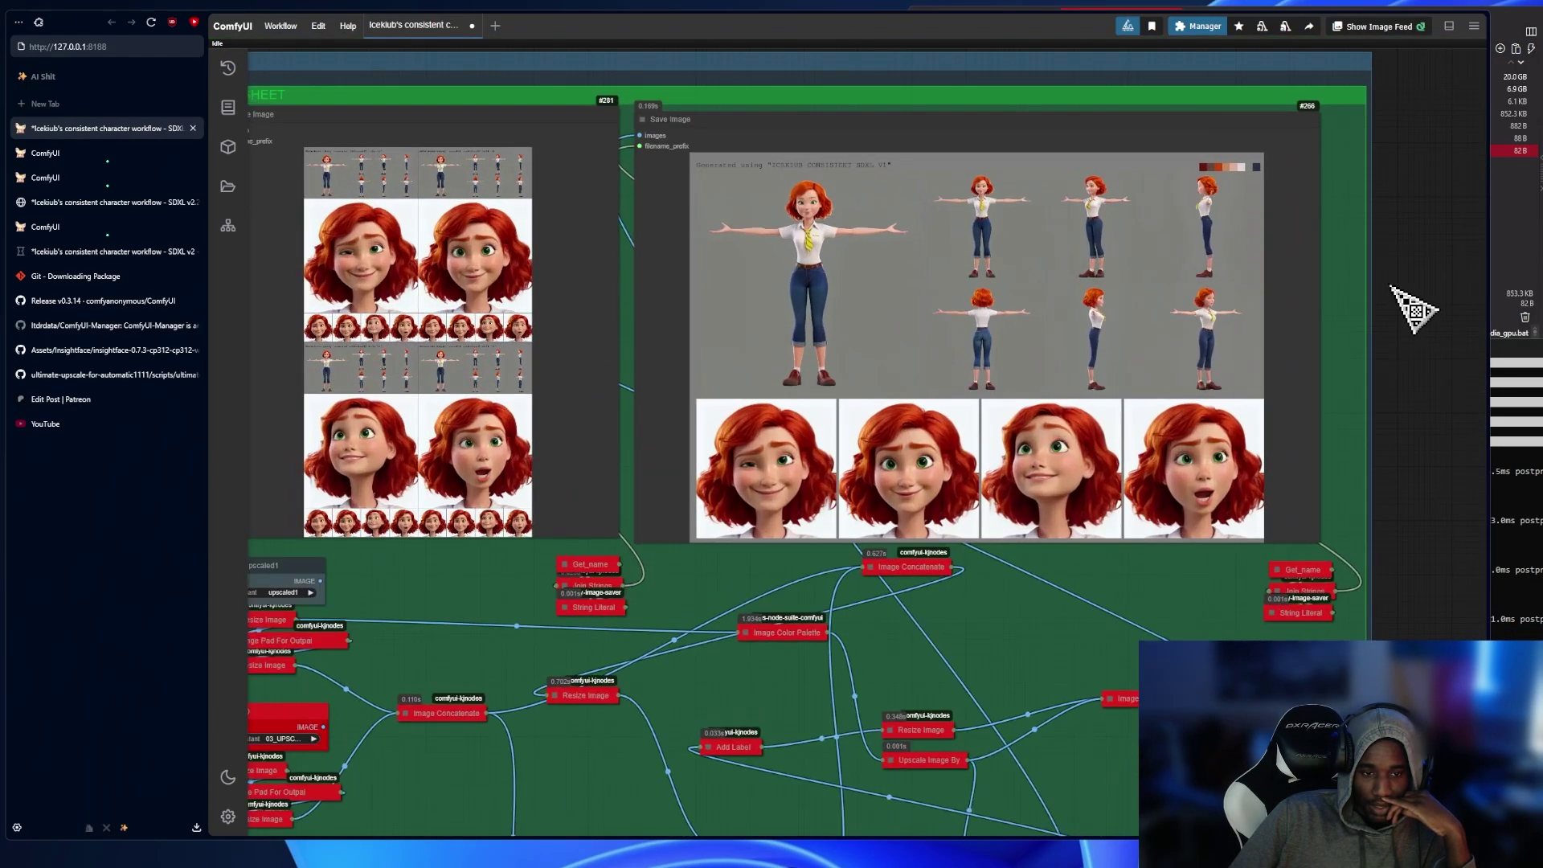
scroll(903, 396, "up", 4)
scroll(904, 397, "up", 3)
scroll(948, 372, "down", 5)
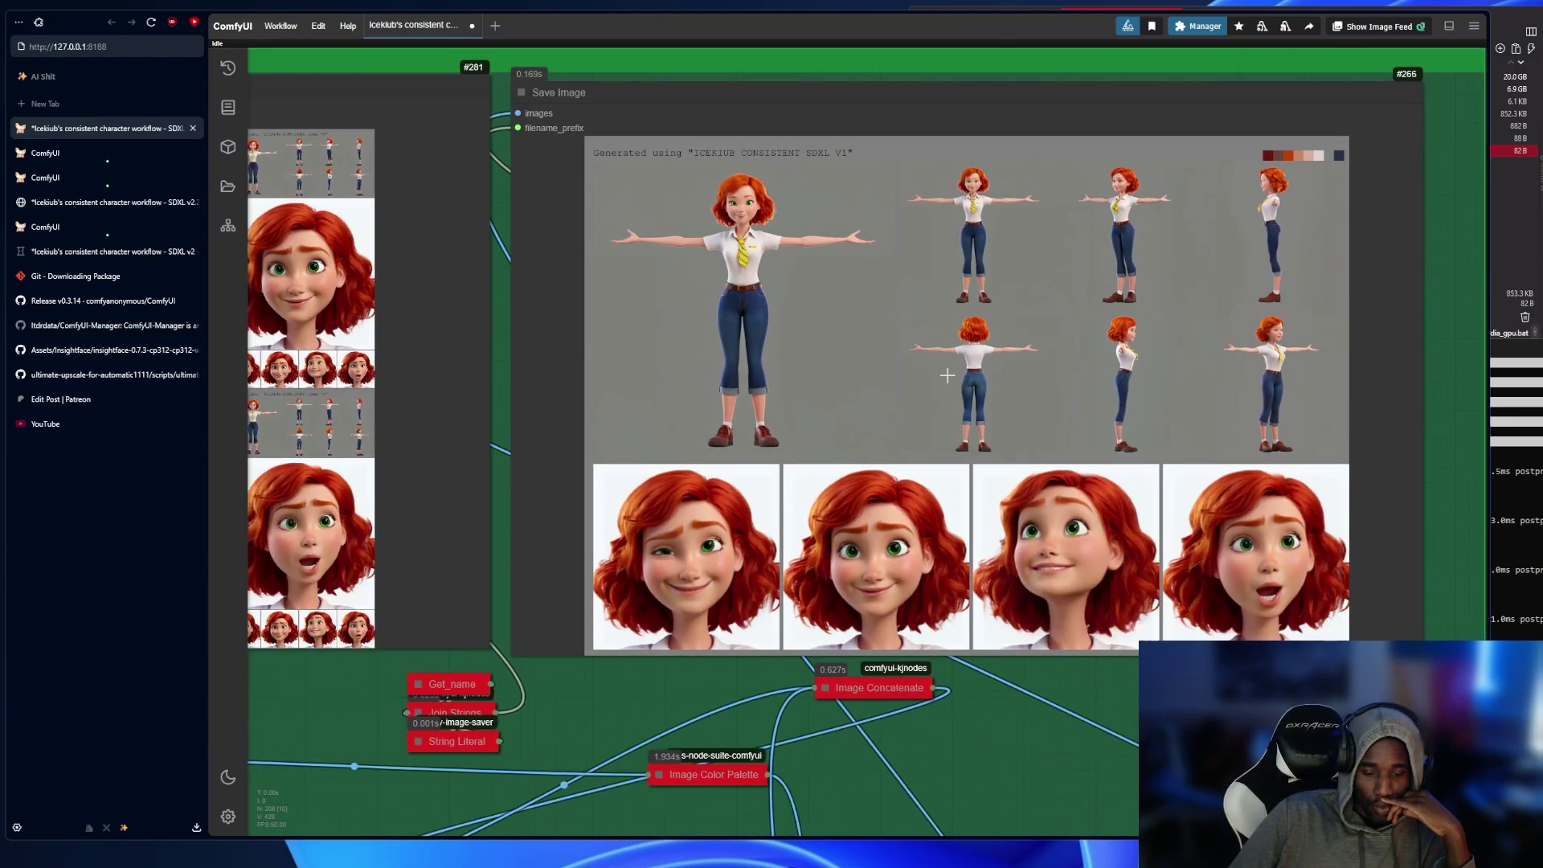
scroll(948, 372, "down", 4)
mouse_move(683, 735)
left_mouse_down()
mouse_move(913, 730)
mouse_move(637, 689)
mouse_move(865, 707)
left_mouse_up()
Step: Pan back to the notes, input-image and checkpoint loader groups
left_click_drag(498, 732, 964, 748)
left_click_drag(249, 734, 731, 734)
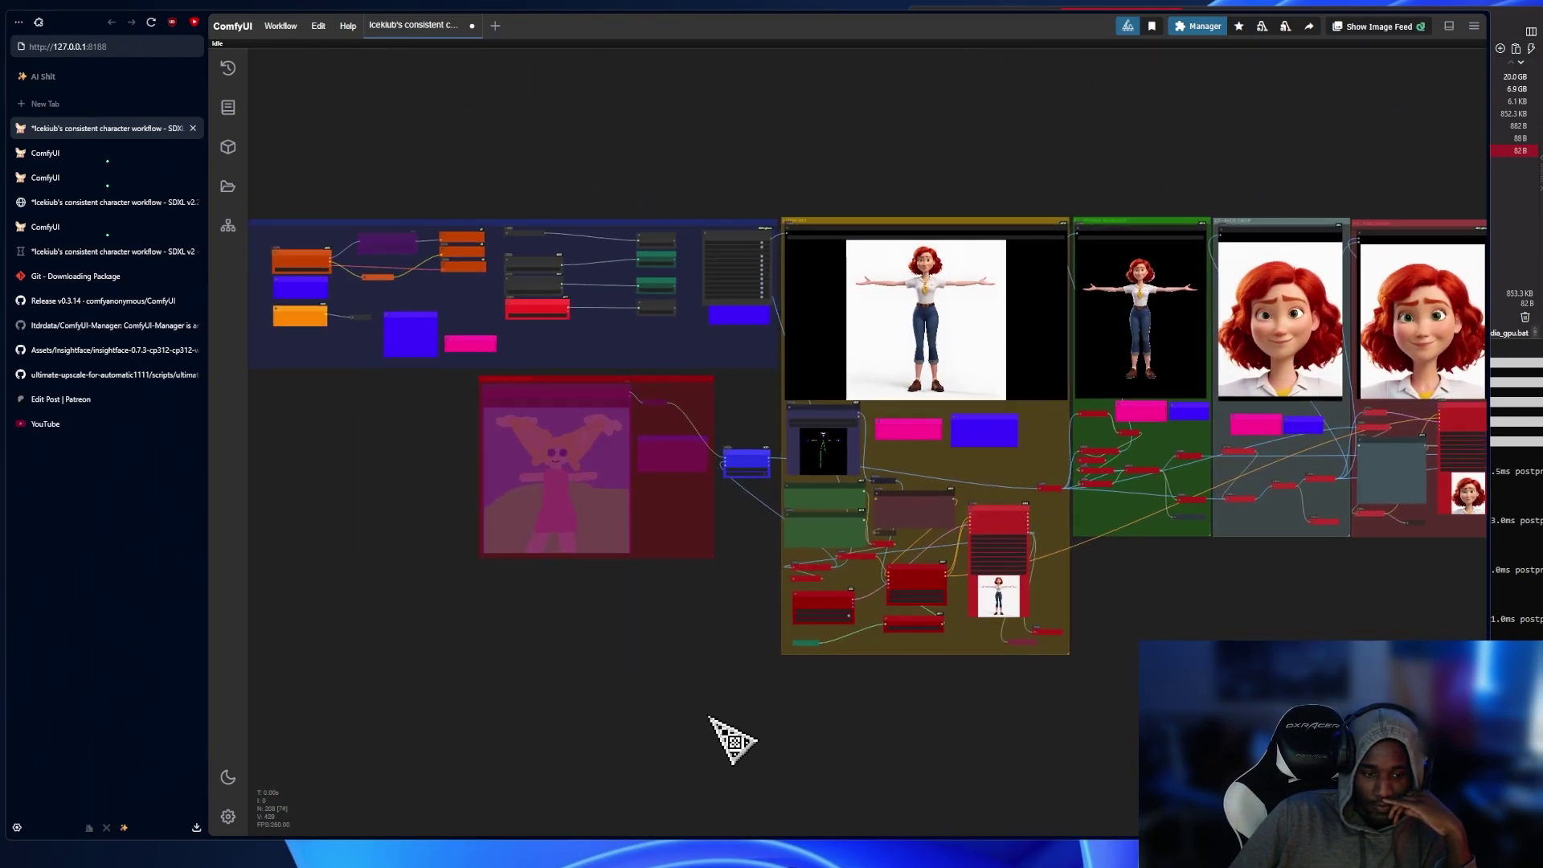
left_click_drag(491, 493, 716, 493)
scroll(699, 402, "up", 4)
left_click_drag(688, 389, 546, 605)
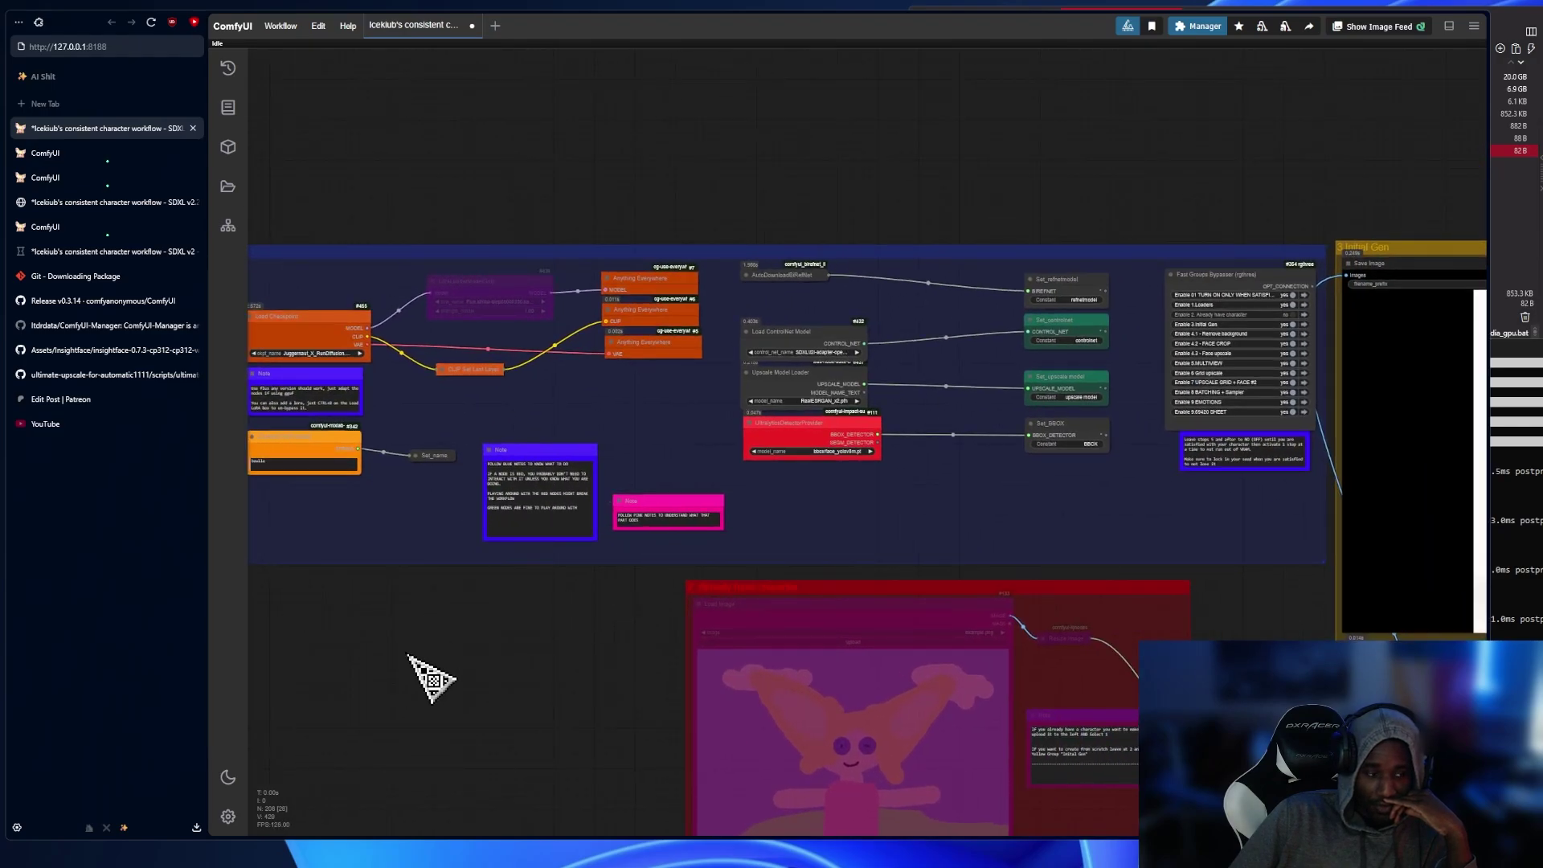
left_click_drag(432, 679, 534, 620)
scroll(490, 362, "up", 6)
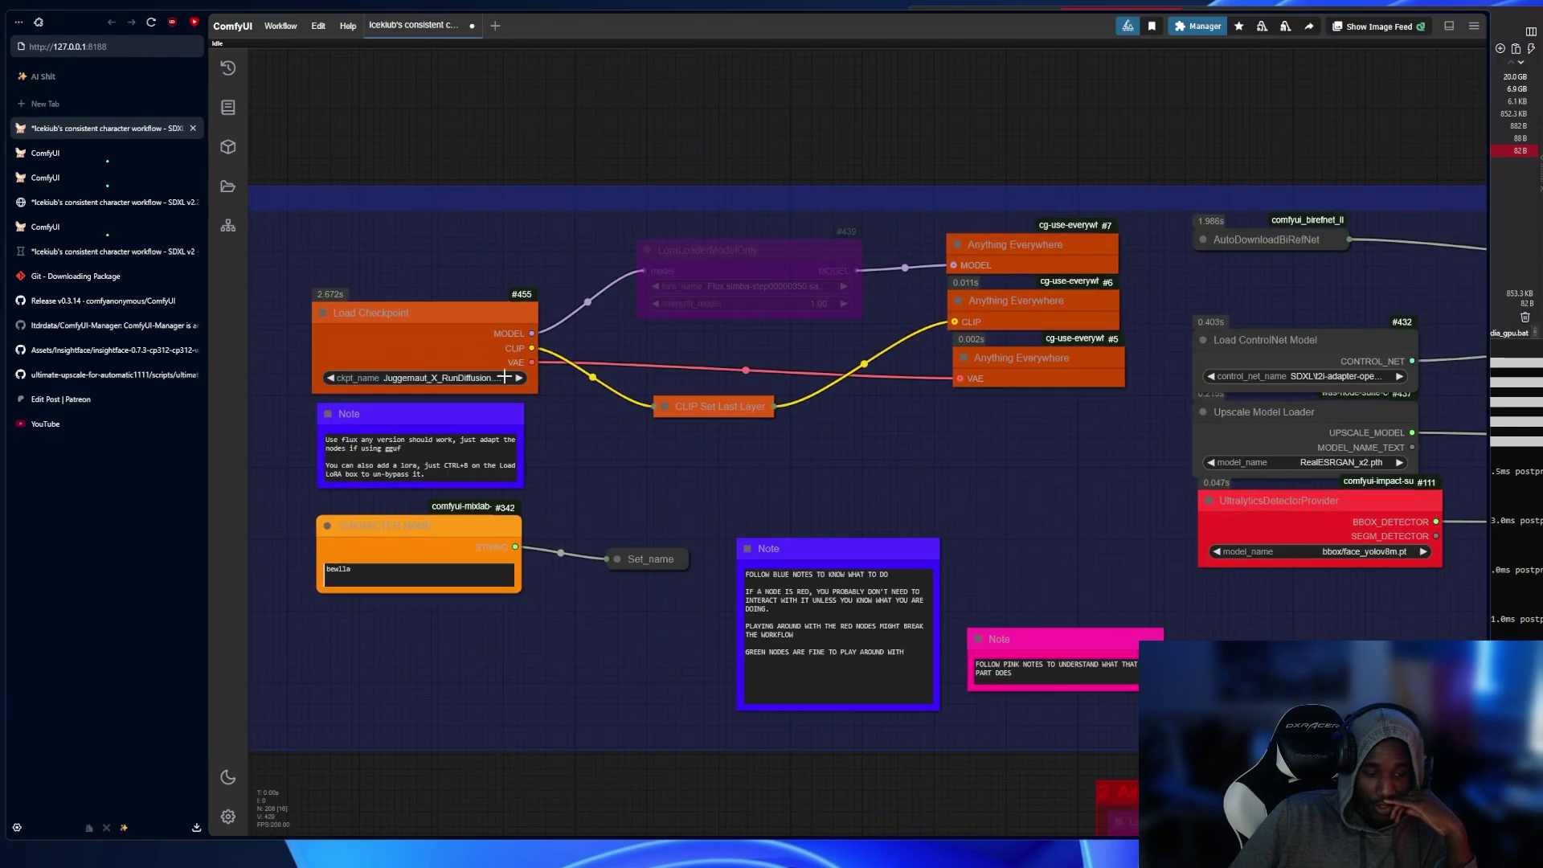
Step: Browse the sidebar's Workflows, Nodes Map and Model Library panels, ending on Node Library
left_click(227, 190)
left_click(230, 225)
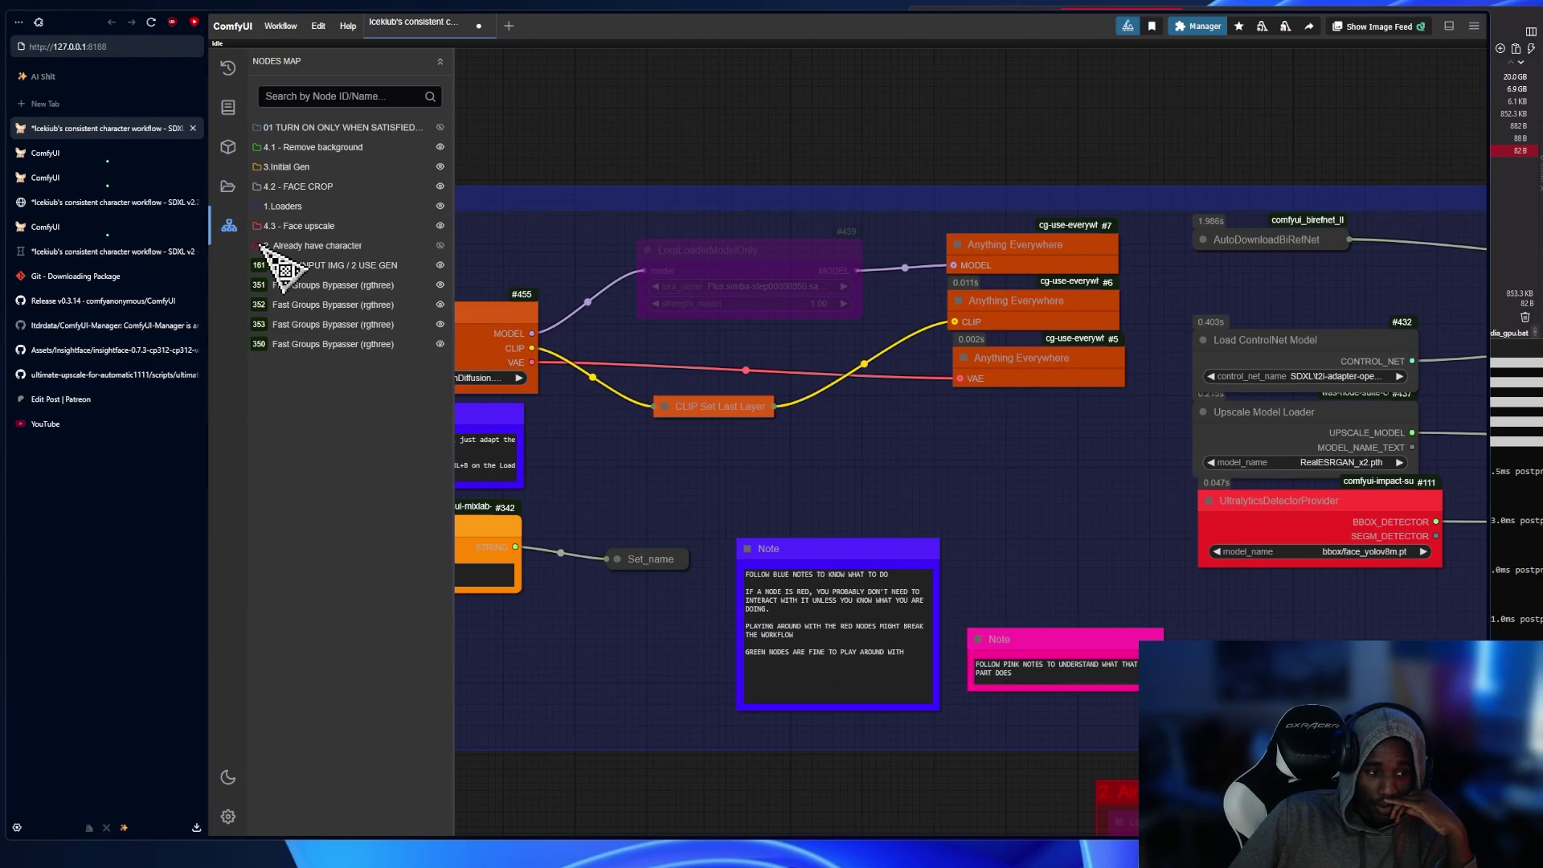
left_click(229, 150)
left_click(231, 110)
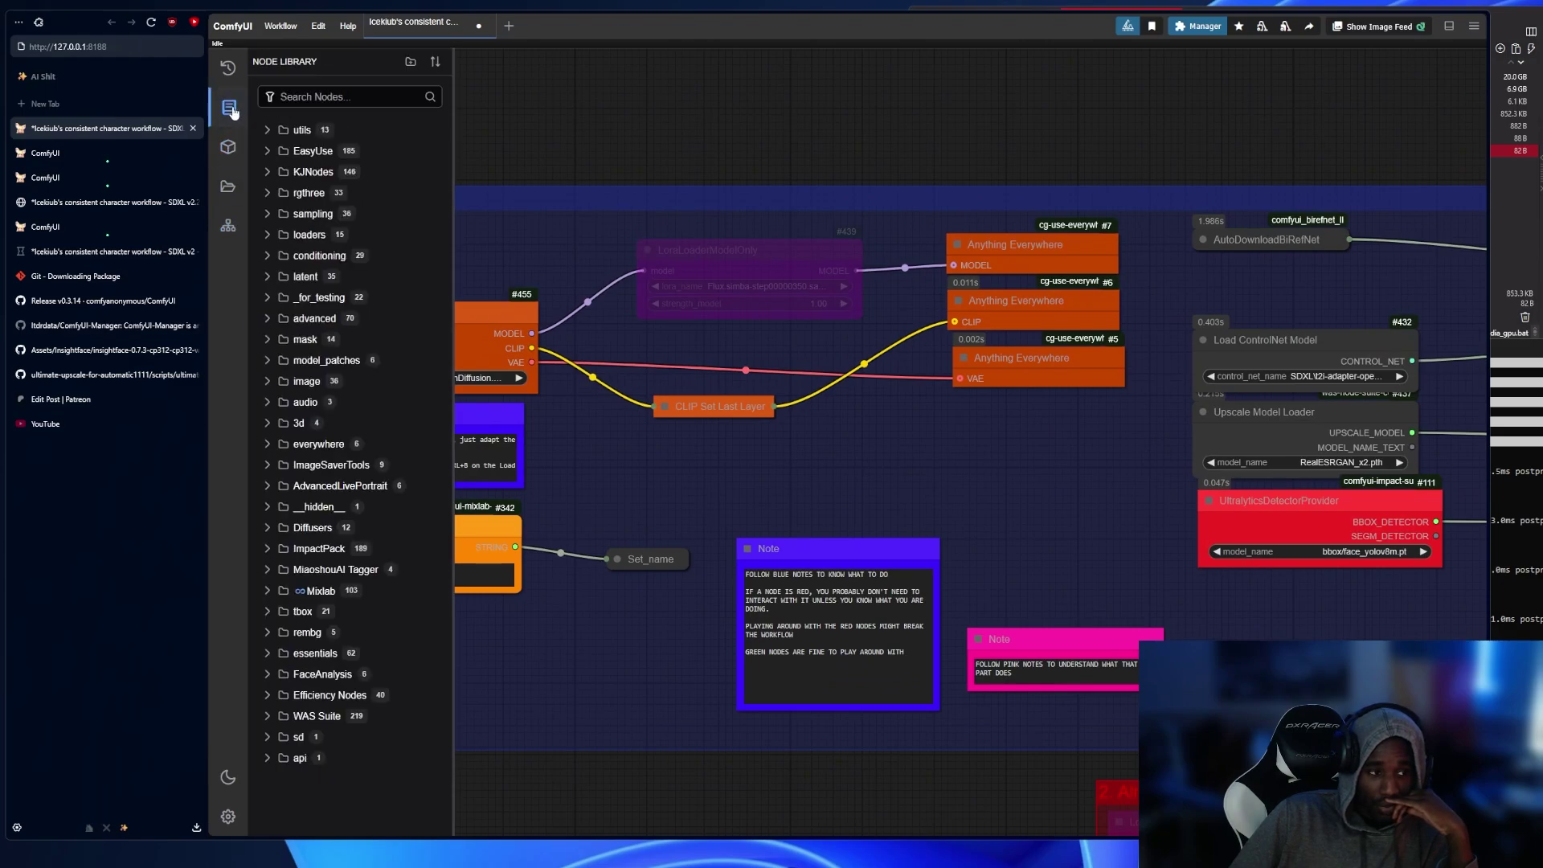
scroll(645, 177, "down", 5)
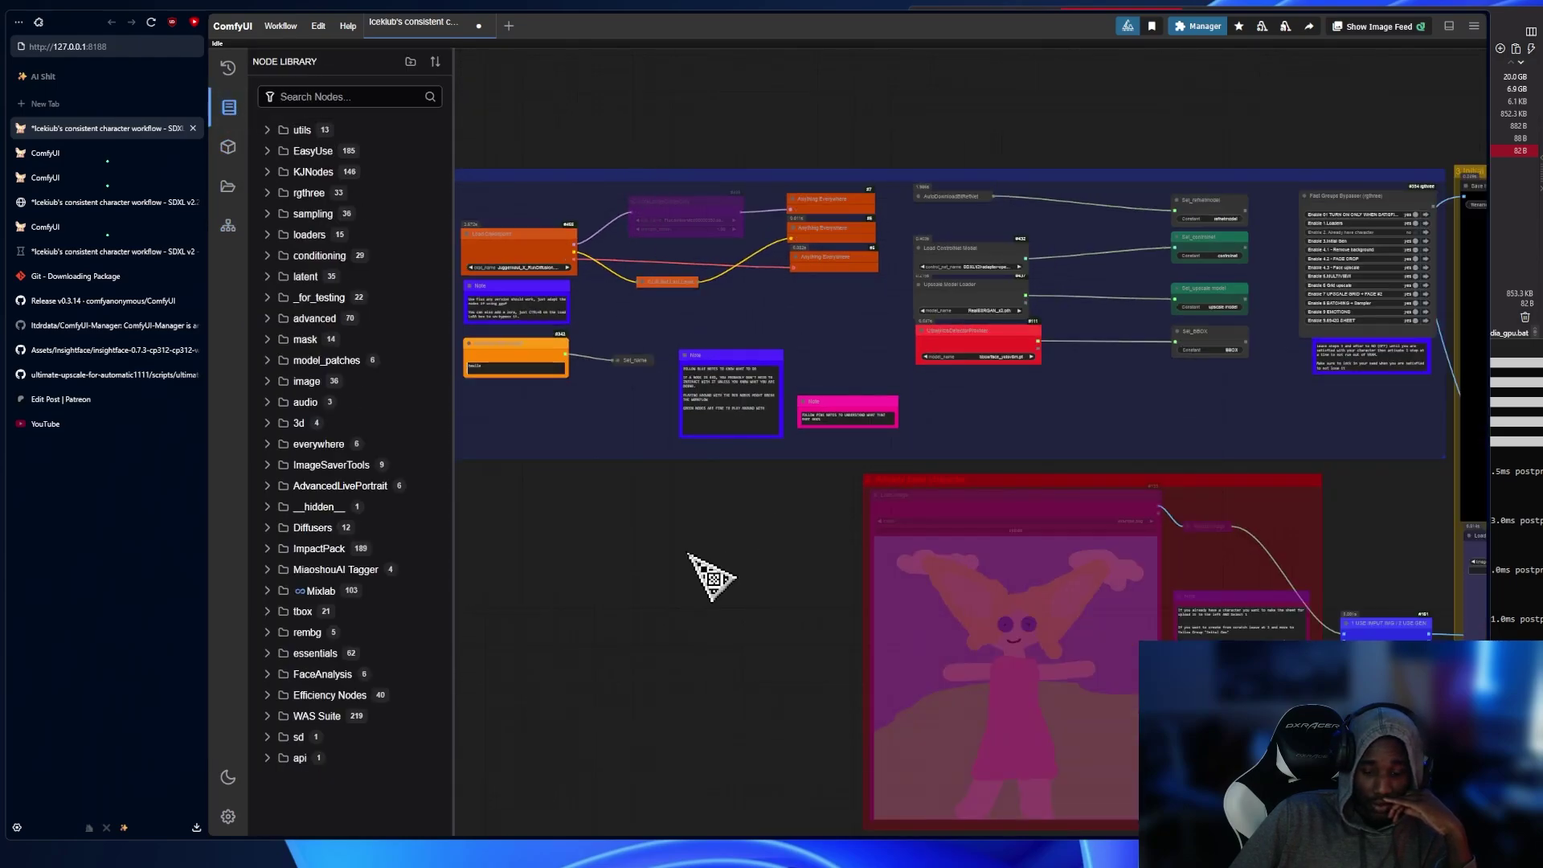
scroll(788, 631, "down", 2)
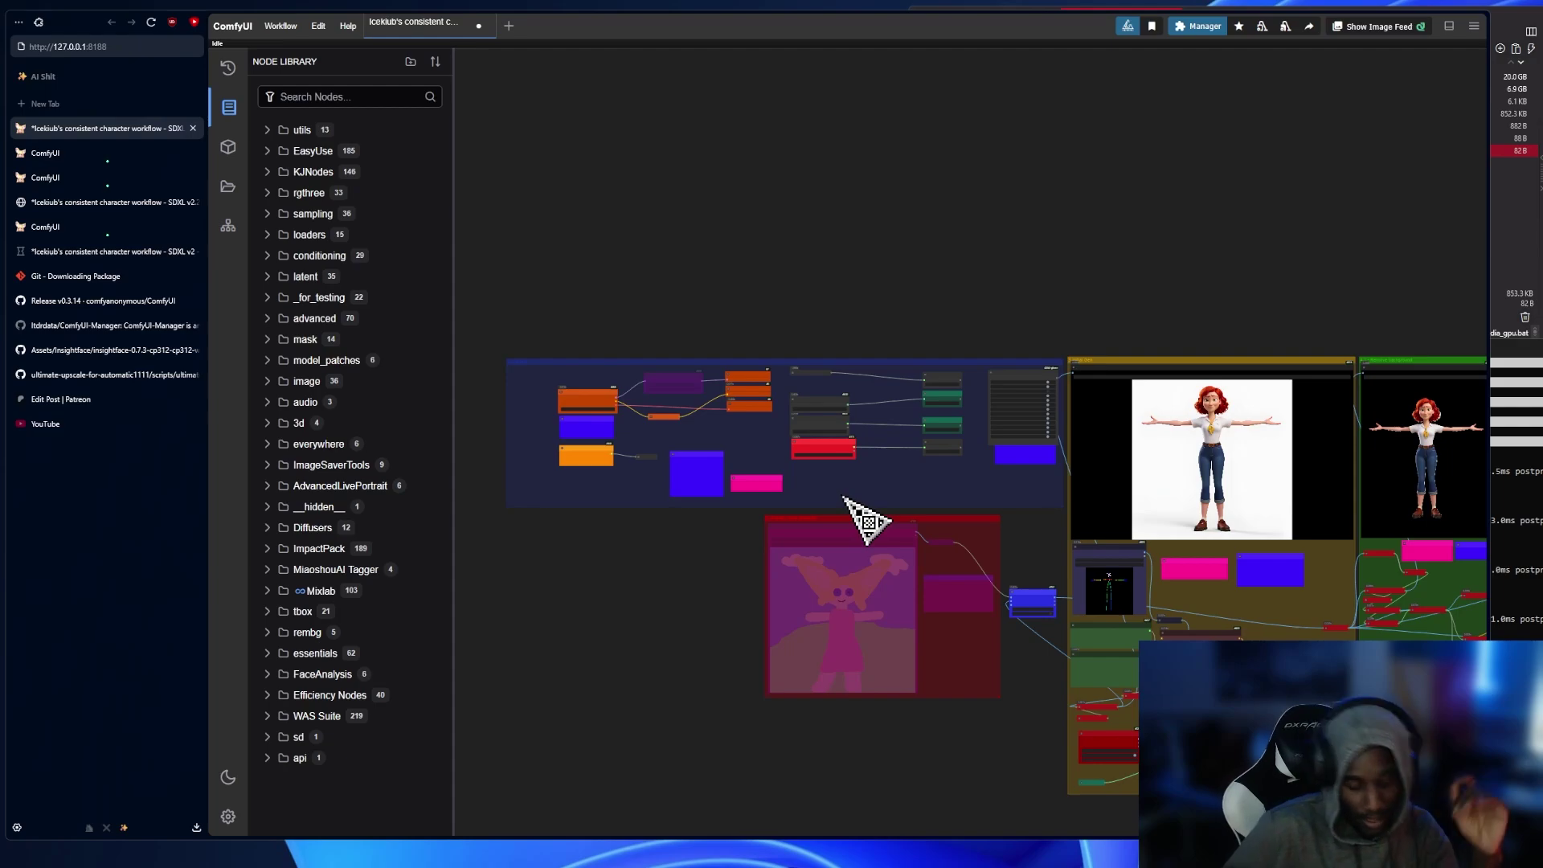